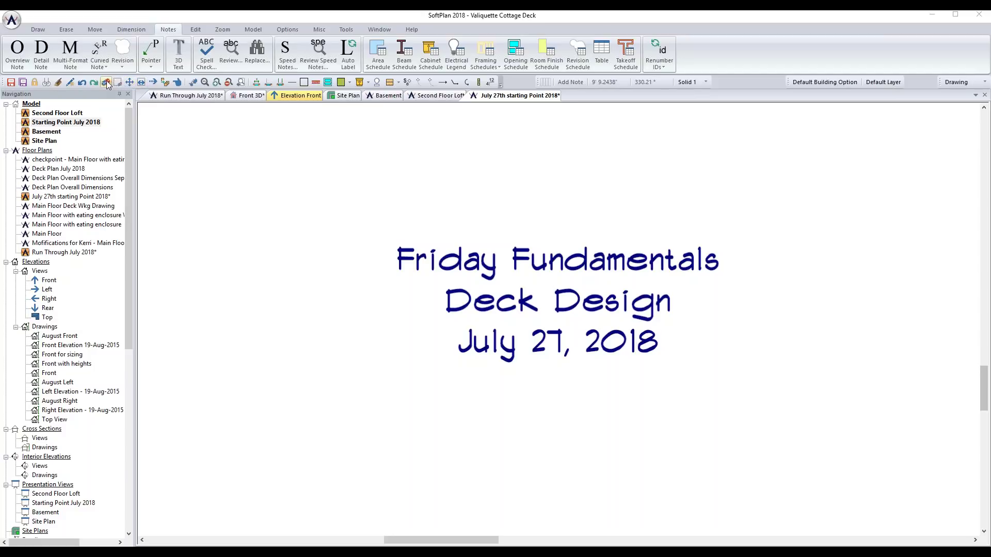
- Erase the Friday Fundamentals Deck Design title note from the July 27th starting Point plan
click(106, 83)
click(650, 316)
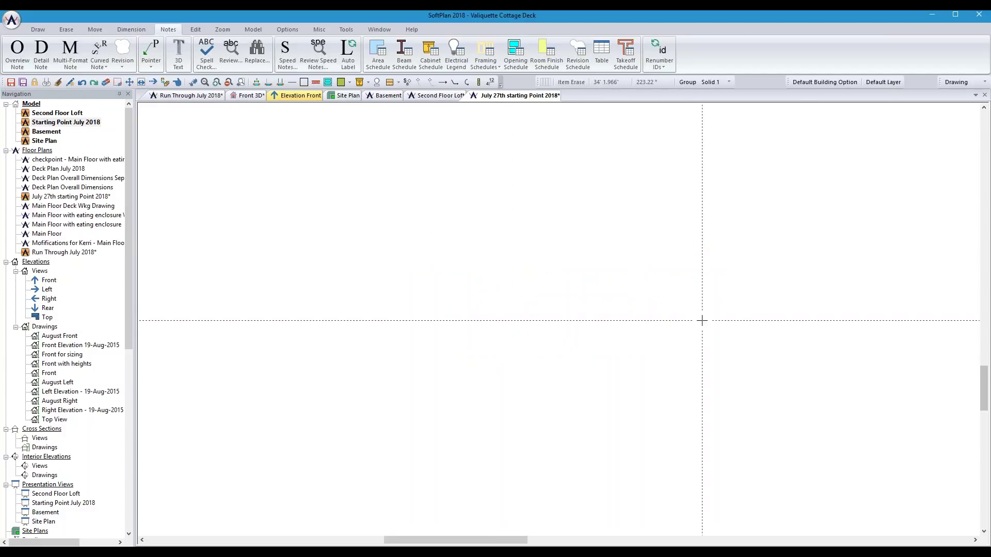
scroll(649, 316, down, 4)
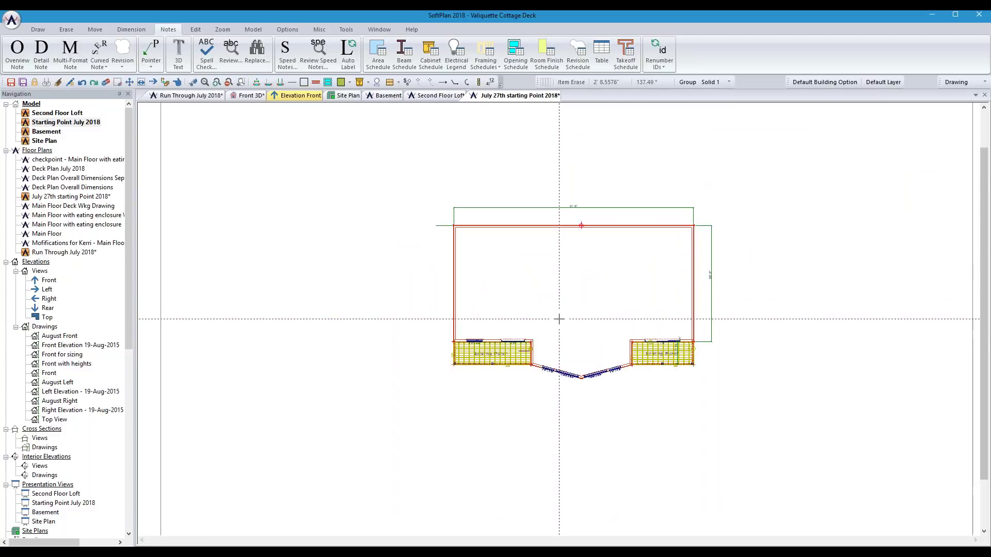
scroll(559, 319, up, 2)
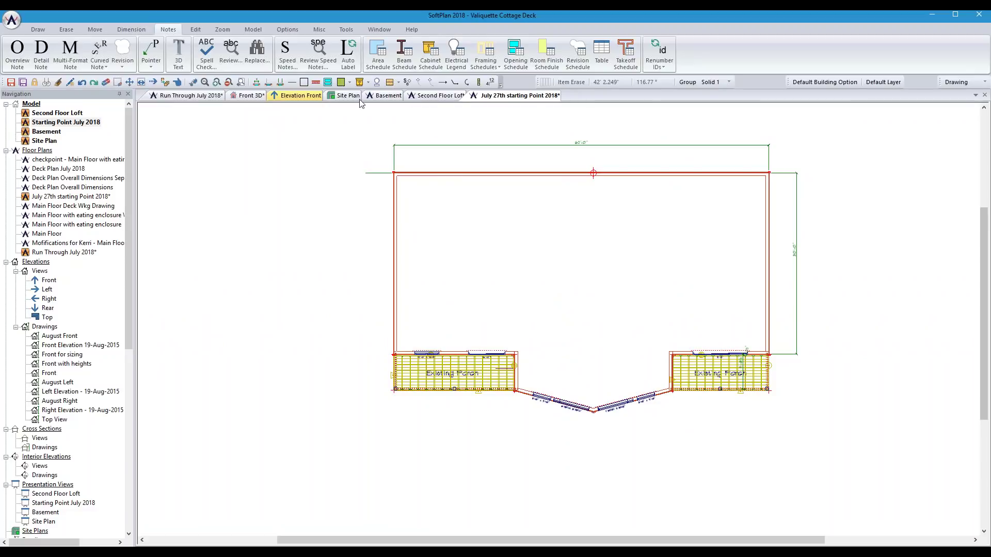
- Look over the completed deck in the Front 3D view, and return to the July 27th starting Point plan
click(249, 96)
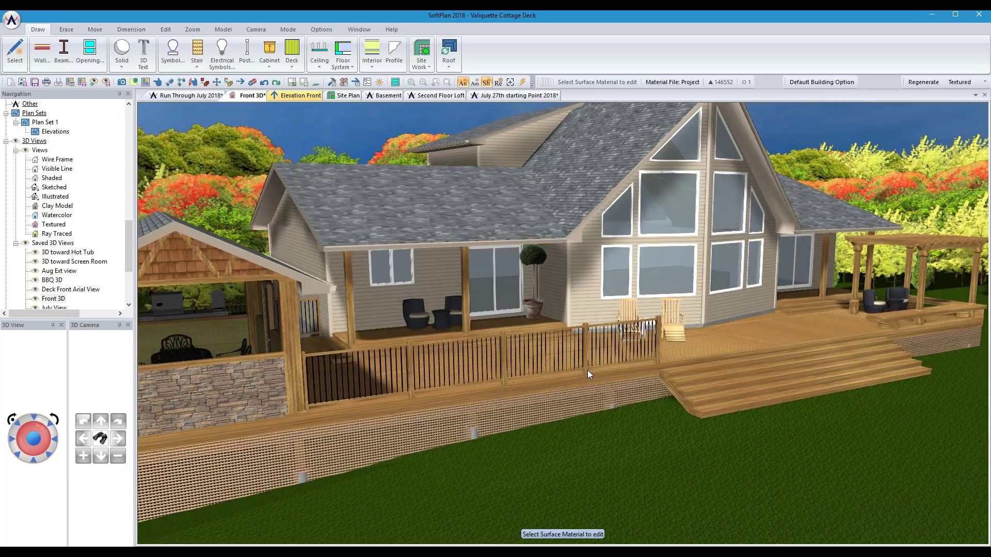
click(525, 98)
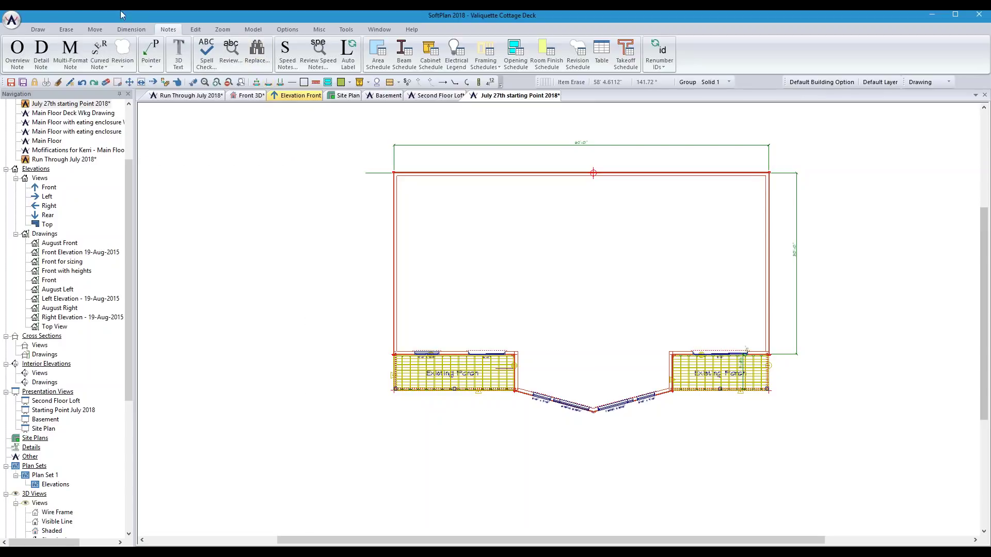
- Draw a rectangular deck in the open area below the existing porch at the house's lower-left corner
click(38, 29)
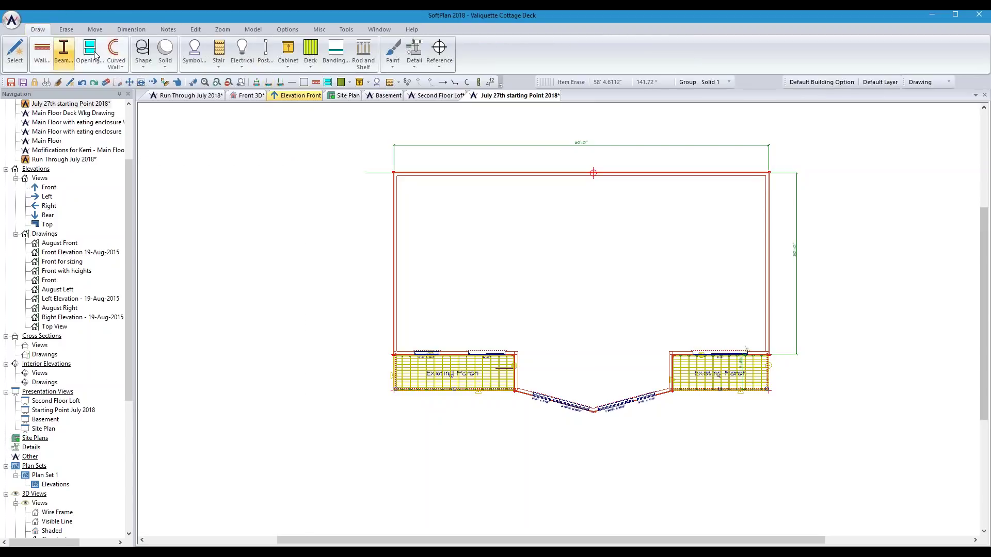
click(310, 56)
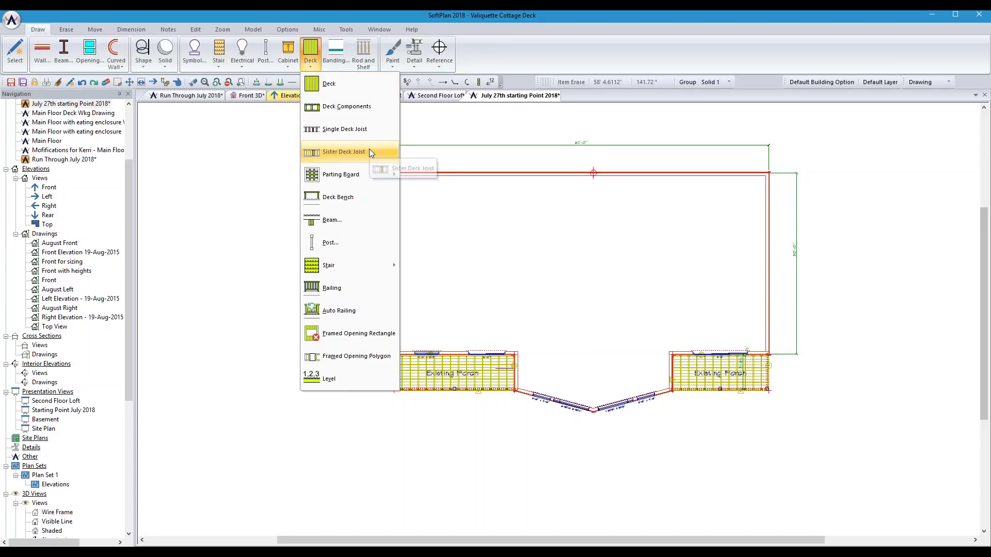
click(340, 85)
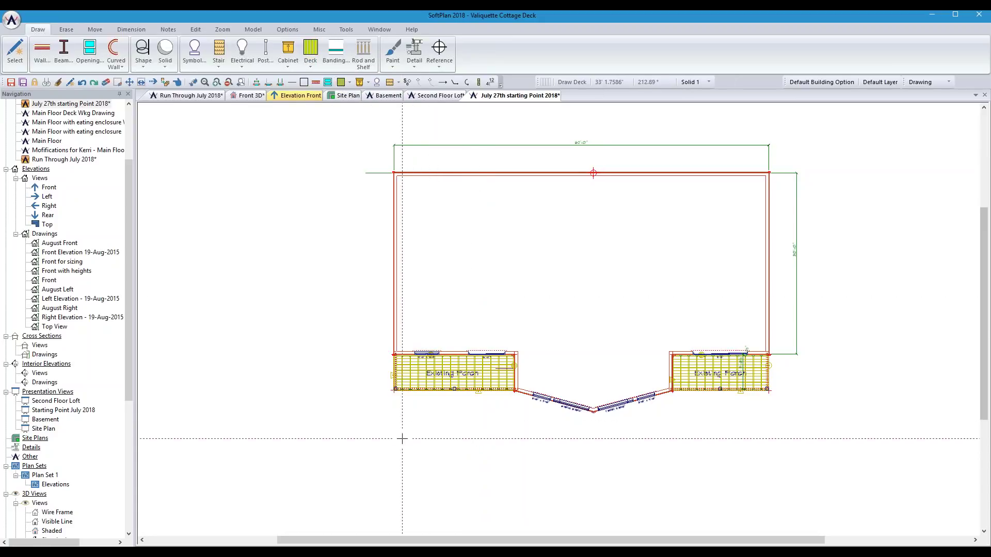
click(472, 497)
click(402, 498)
click(402, 439)
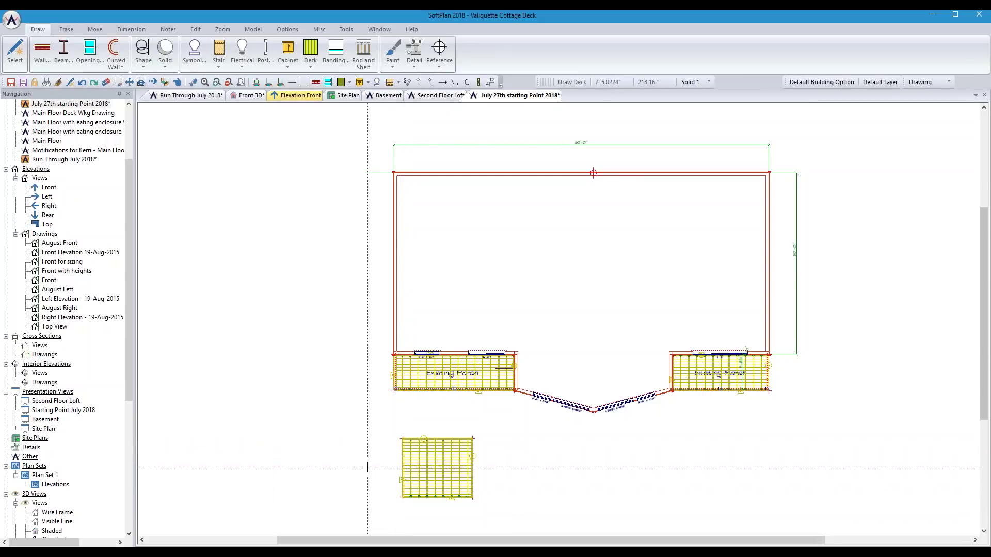
- Adjust the new deck's upper edge to a depth of about 9'-7" and move its right edge slightly outward
scroll(438, 467, up, 1)
scroll(559, 319, up, 2)
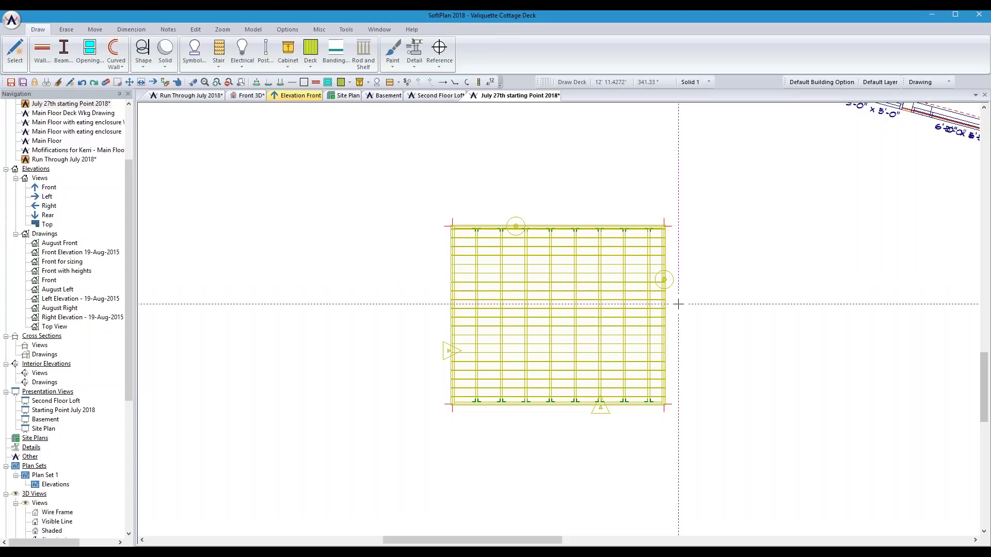
click(154, 82)
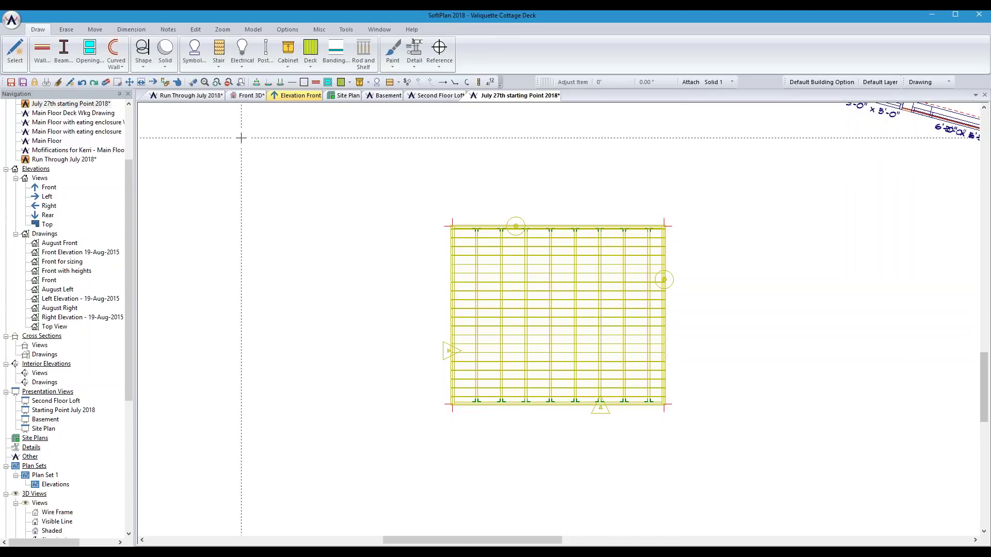
click(516, 226)
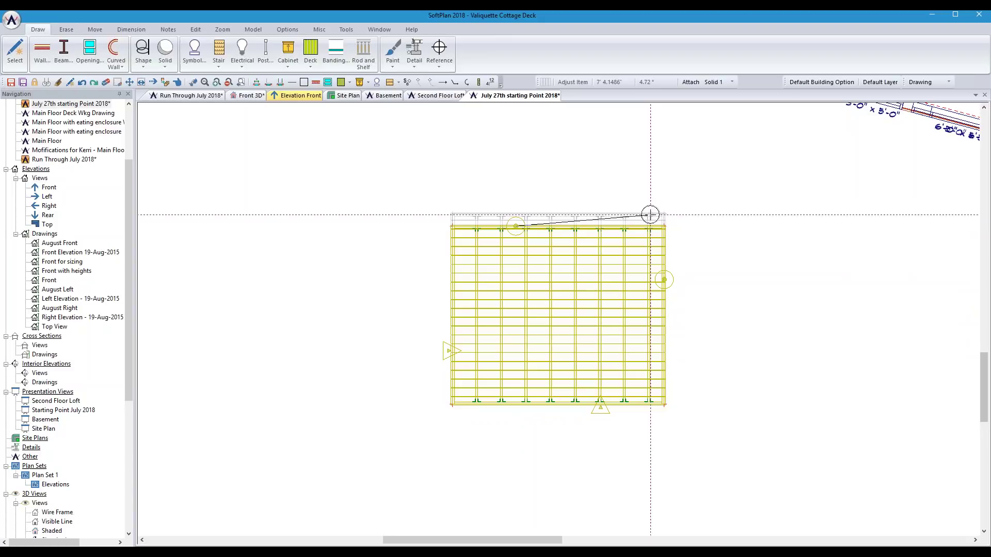
click(504, 227)
click(668, 291)
click(670, 350)
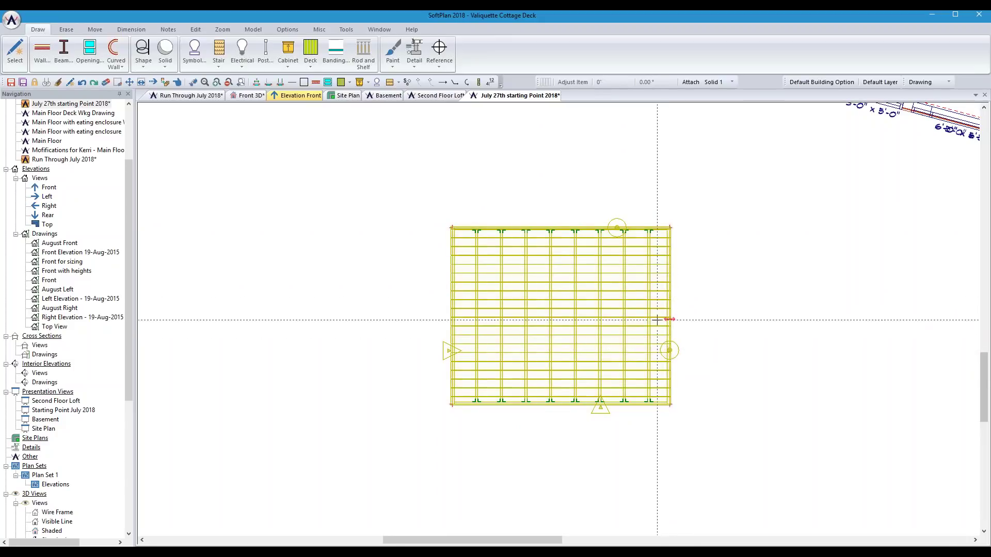
- Stretch the deck's right edge outward until the deck is 17'-0" wide
click(670, 350)
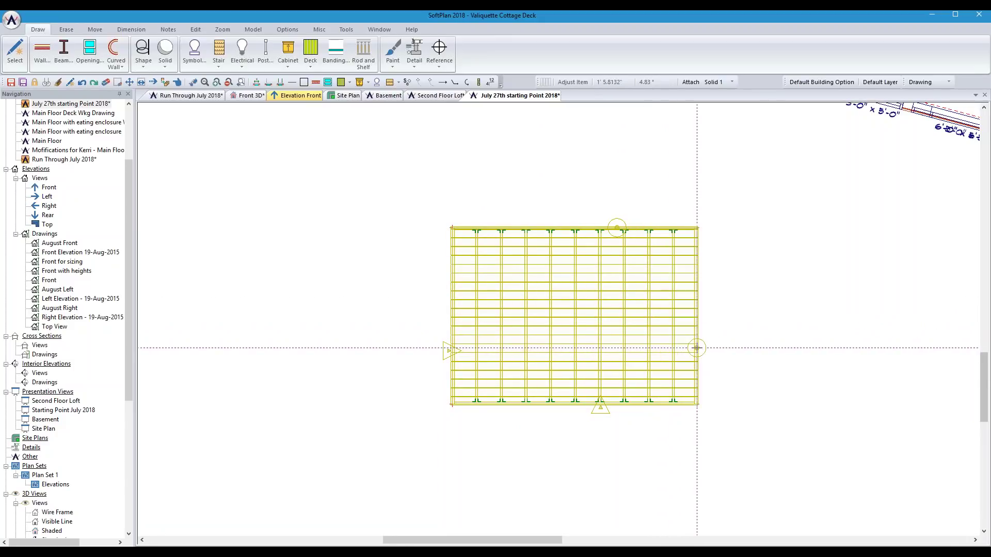
click(748, 323)
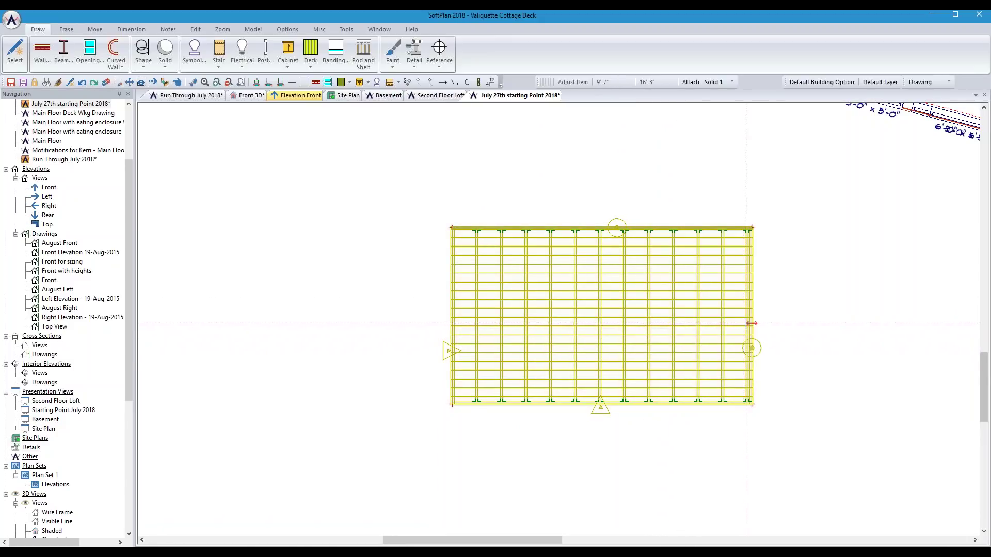
click(752, 348)
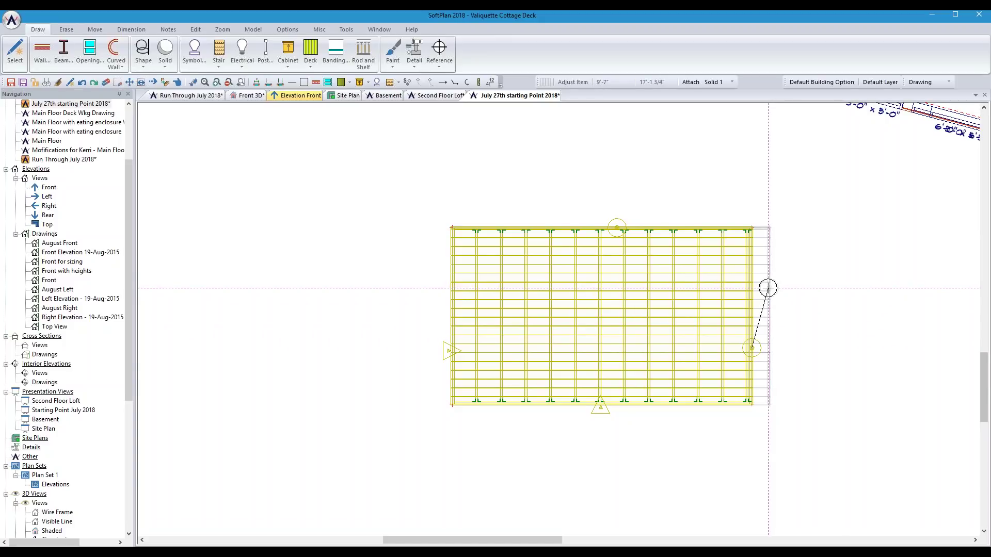
click(766, 287)
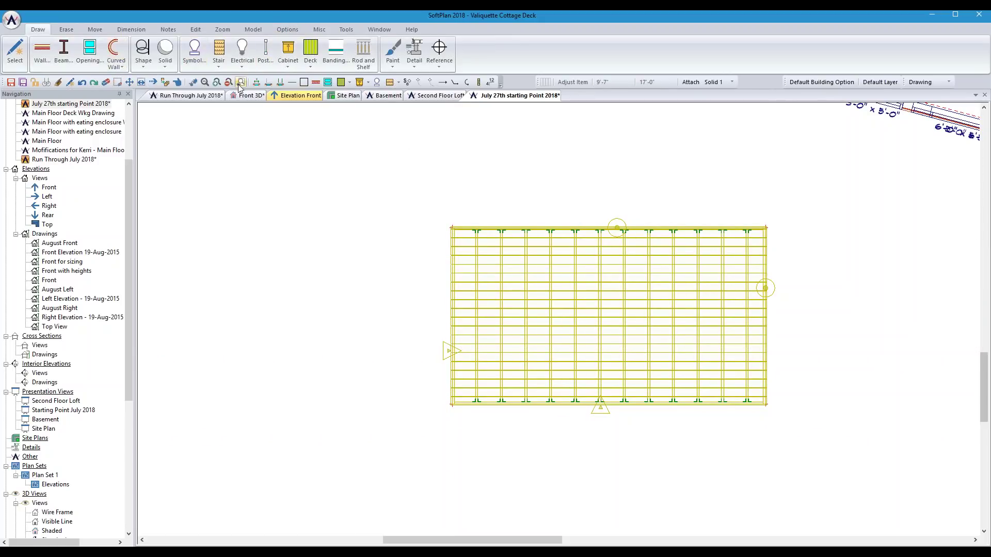
- Open the deck's properties to examine its joist, decking and finish settings, and close them without changes
click(177, 83)
click(515, 338)
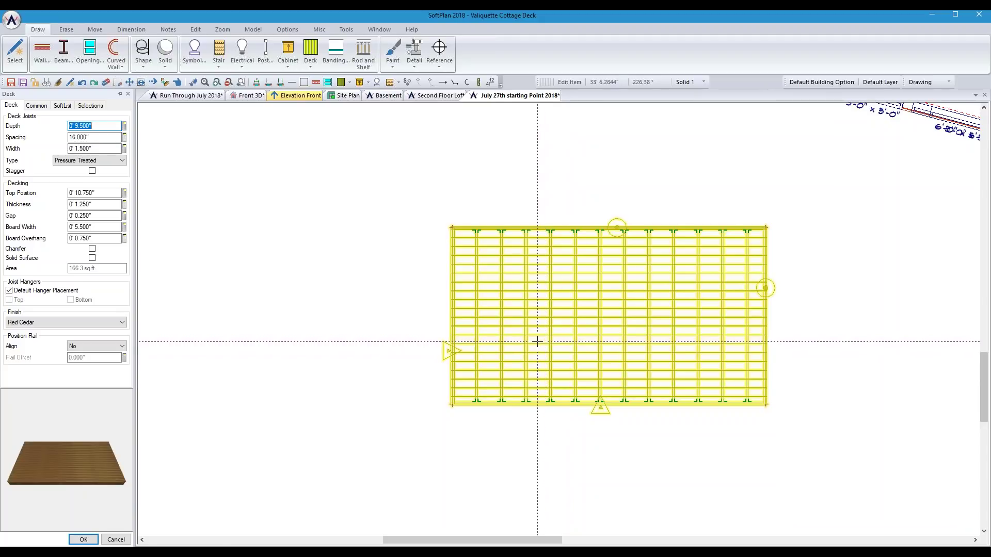
click(116, 540)
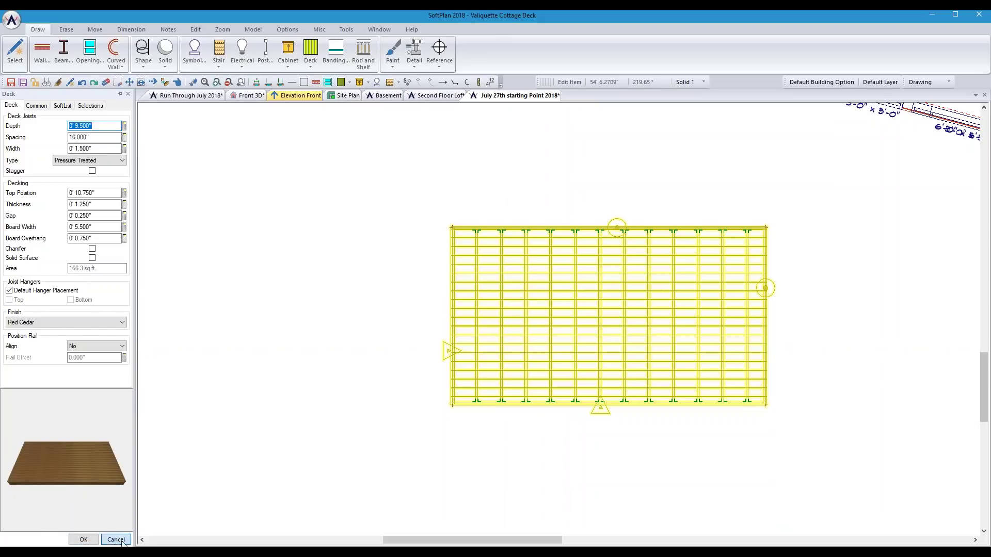
- Explode the deck into its separate components
right_click(482, 312)
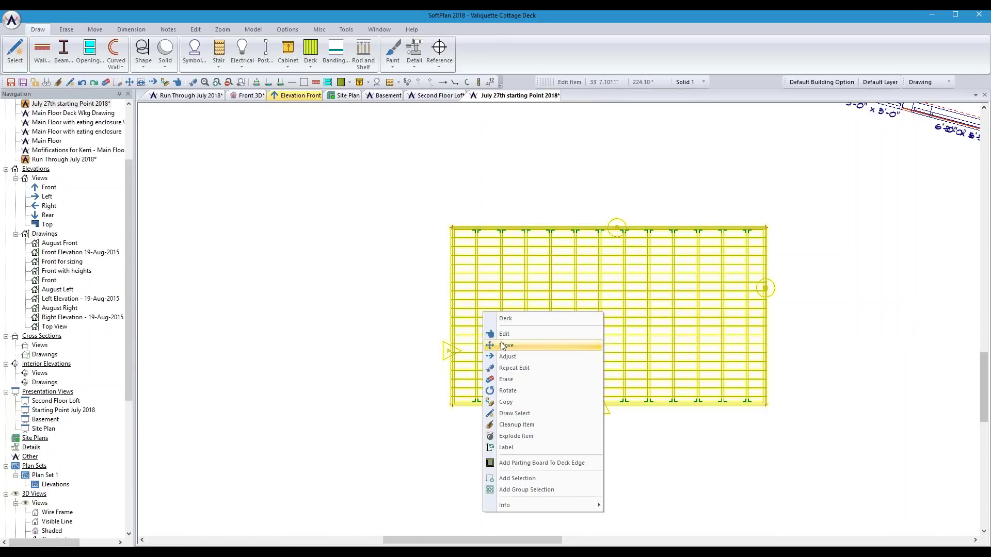
click(525, 299)
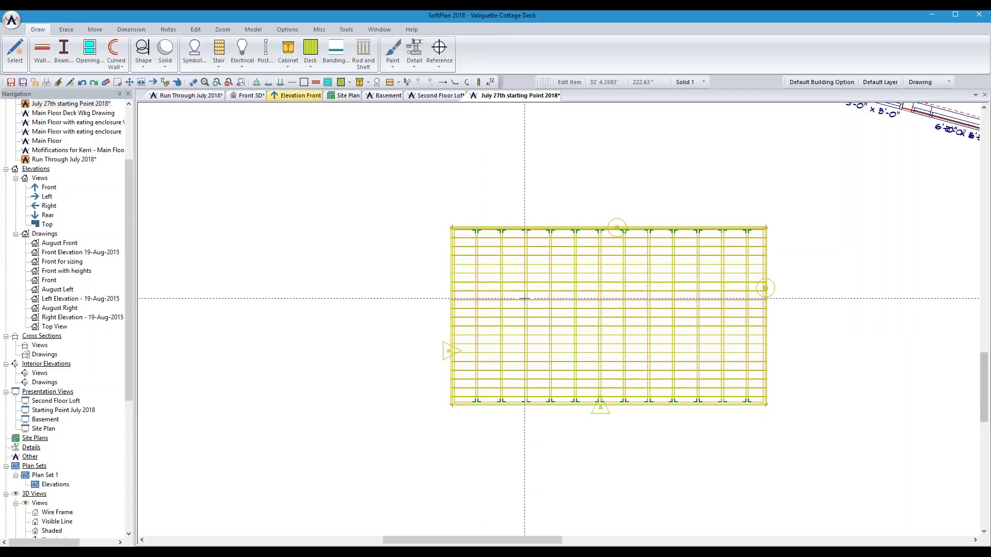
right_click(534, 303)
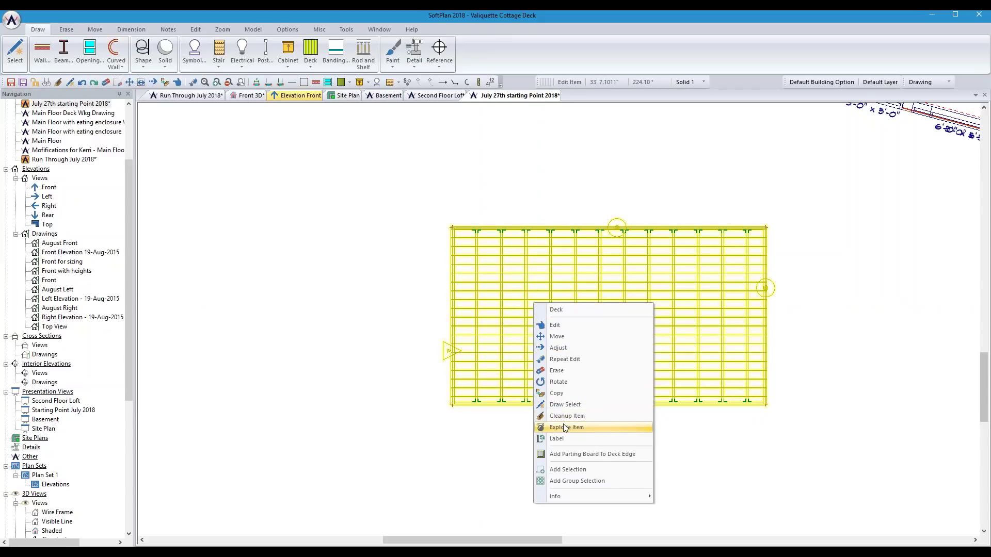
click(563, 416)
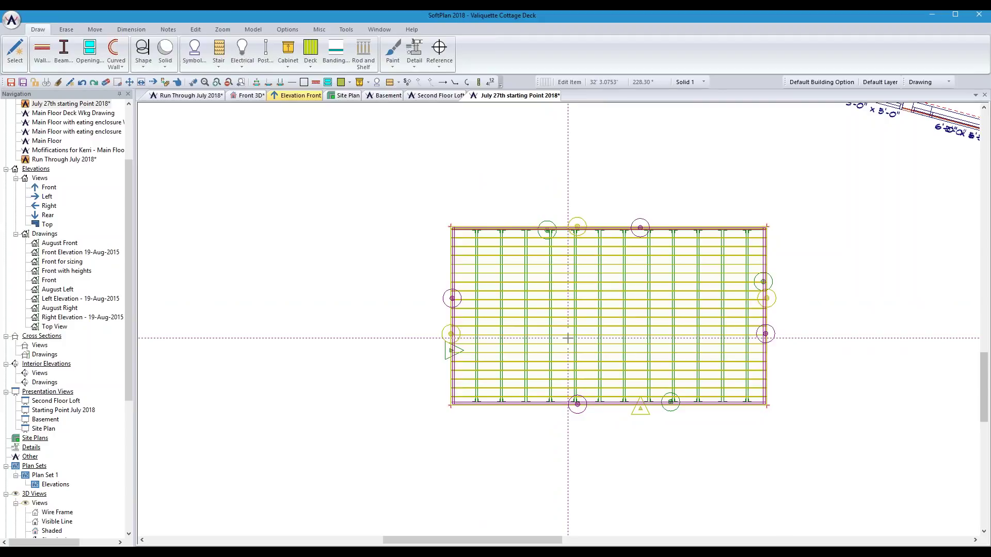
- Examine the editing options offered for the exploded deck's surface, joist and ring joist components
right_click(567, 338)
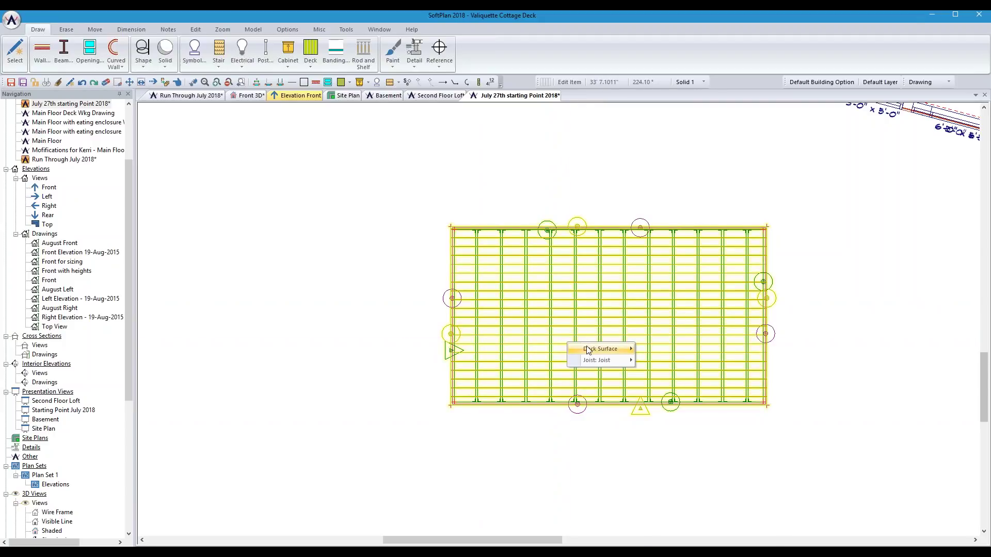
mouse_move(594, 351)
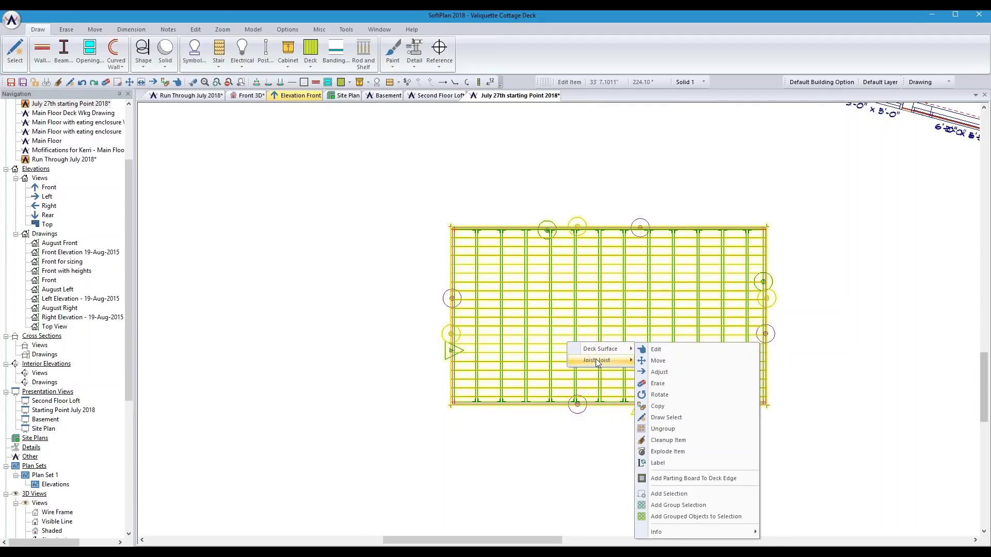
click(477, 405)
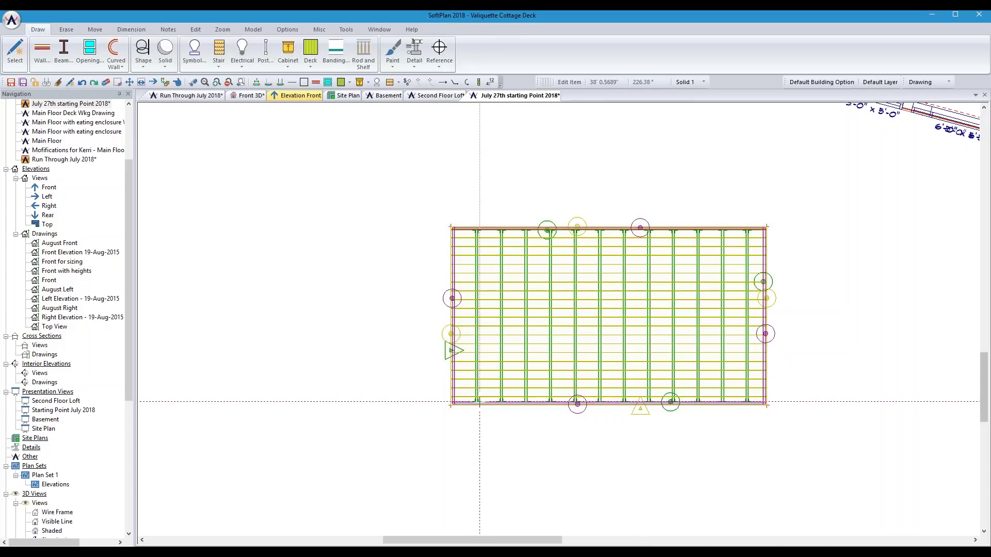
right_click(480, 402)
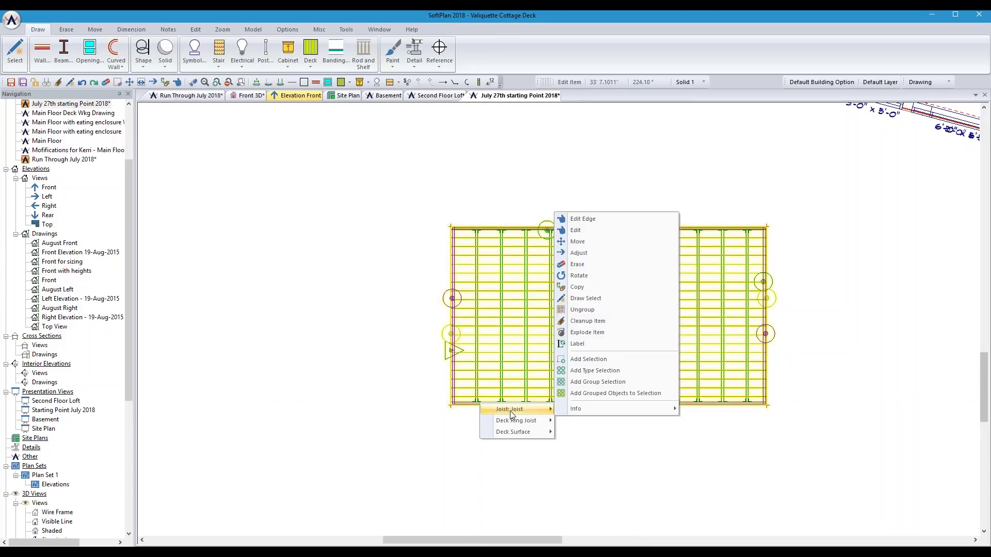
mouse_move(510, 421)
key(Escape)
right_click(517, 360)
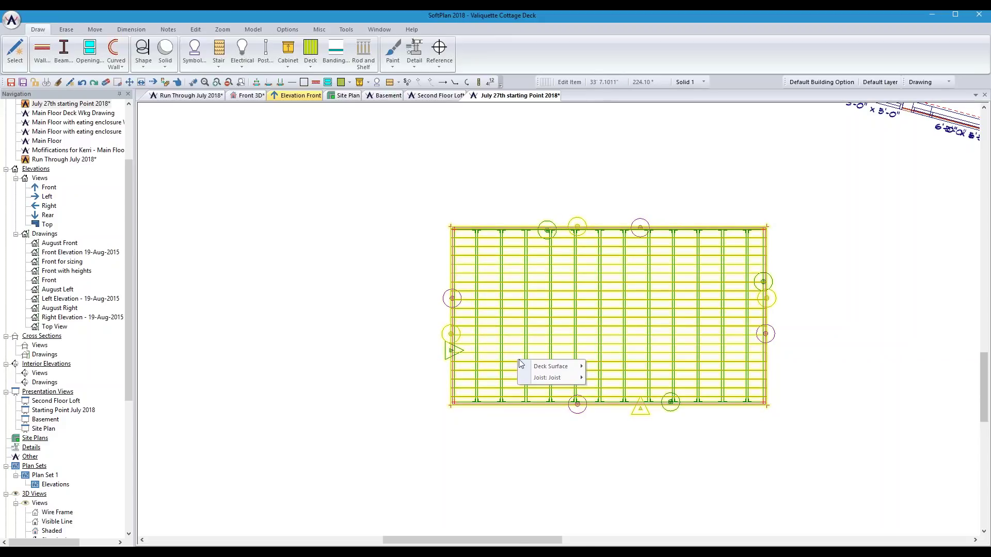
mouse_move(535, 368)
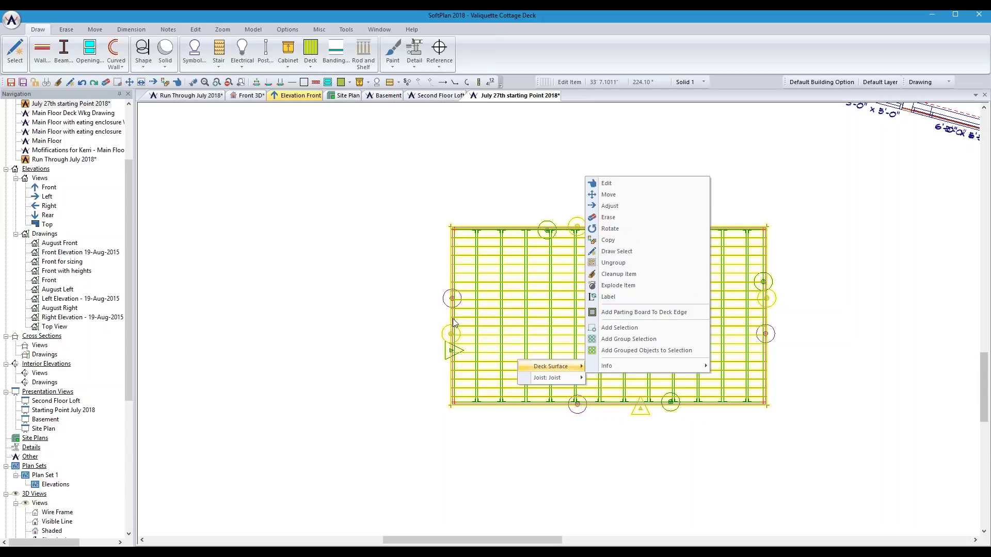
- Open the edge properties of the joist area's left edge to examine the reference side and joist angle
click(451, 352)
click(451, 352)
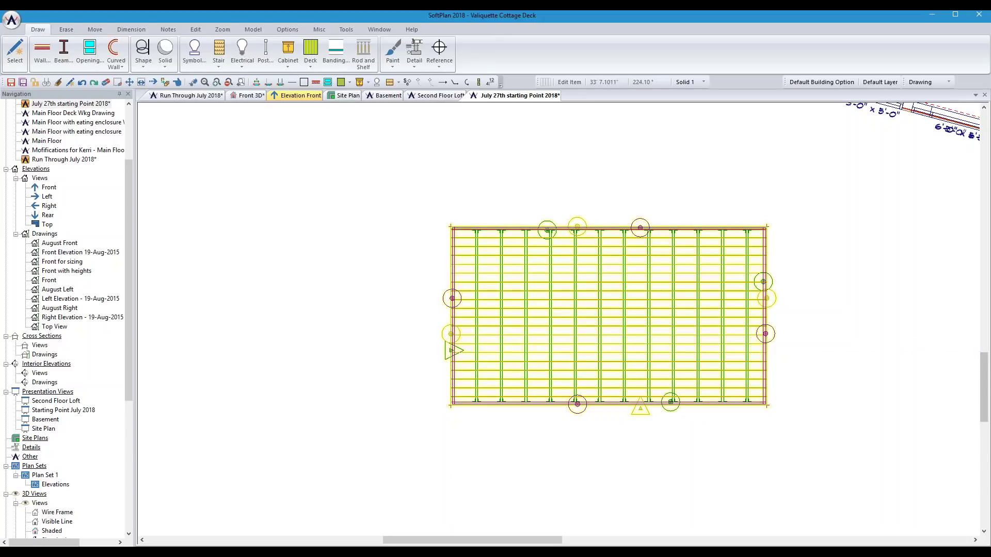
mouse_move(467, 370)
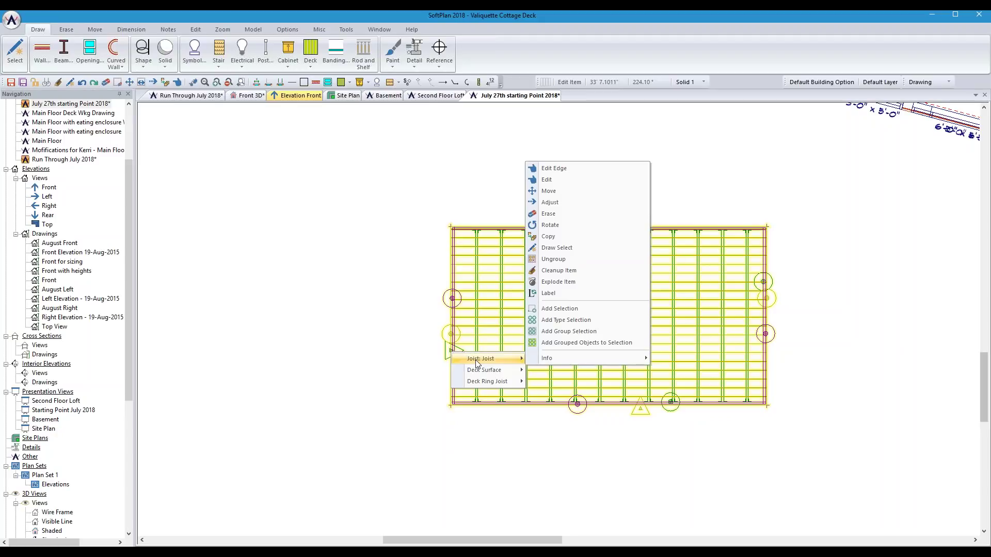
click(547, 169)
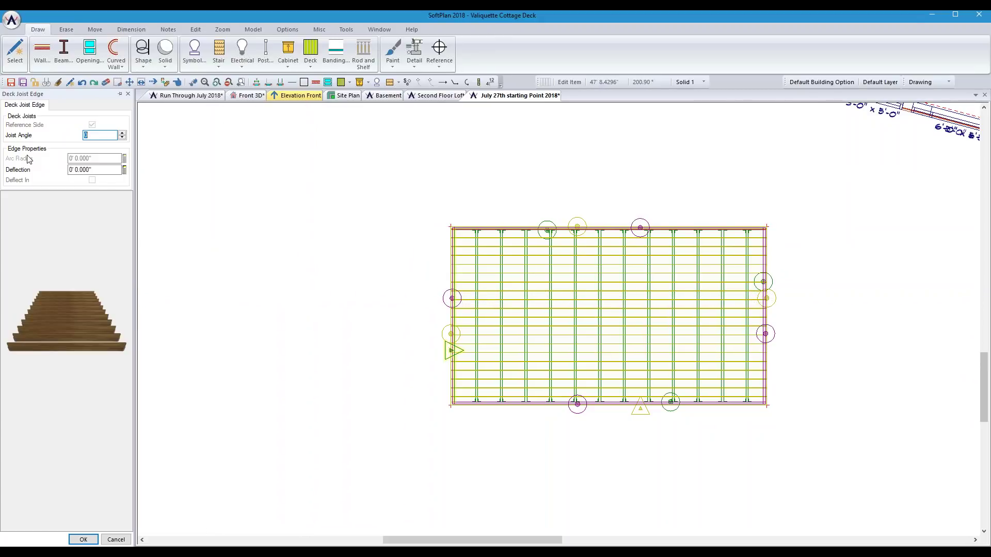
click(92, 125)
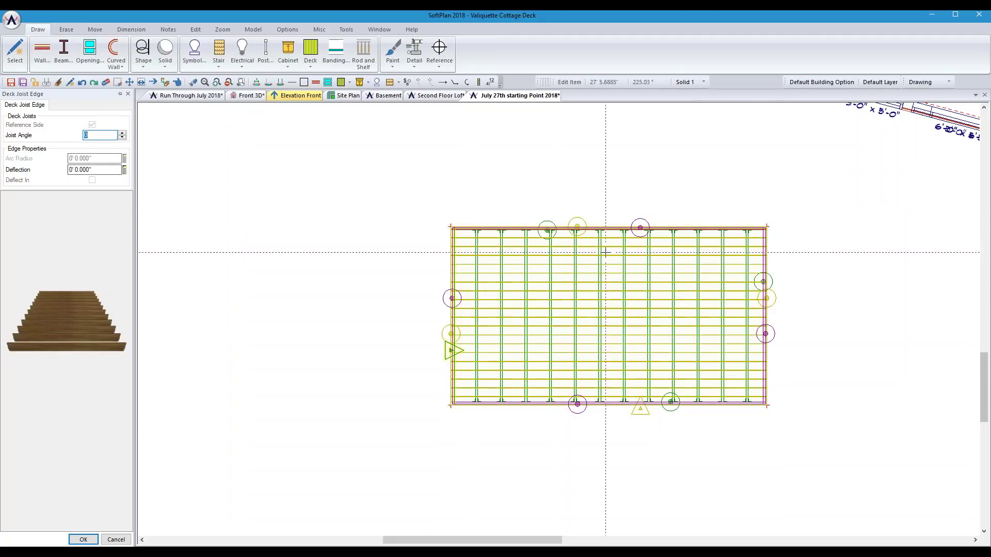
- Make the upper edge of the joist area the joists' reference side
click(613, 230)
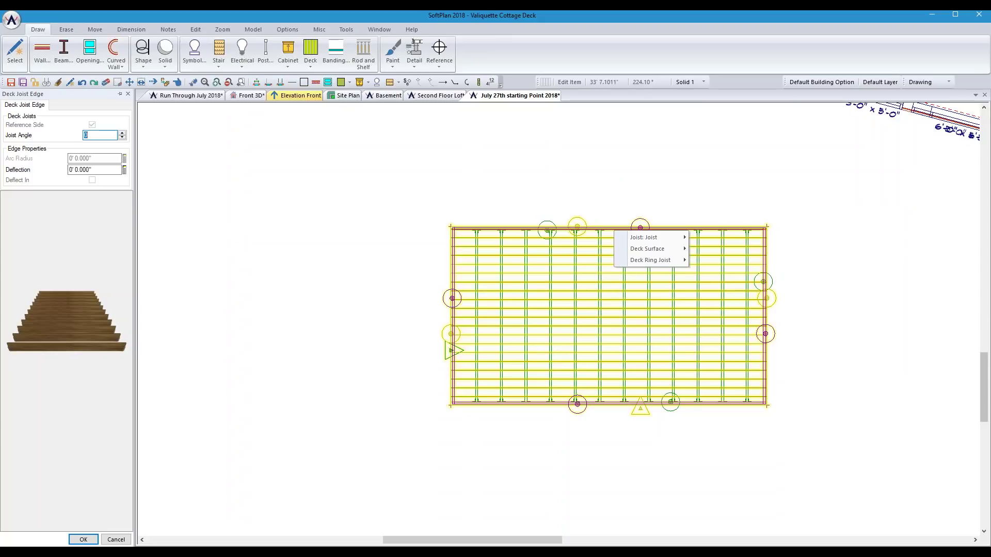
mouse_move(634, 239)
click(720, 238)
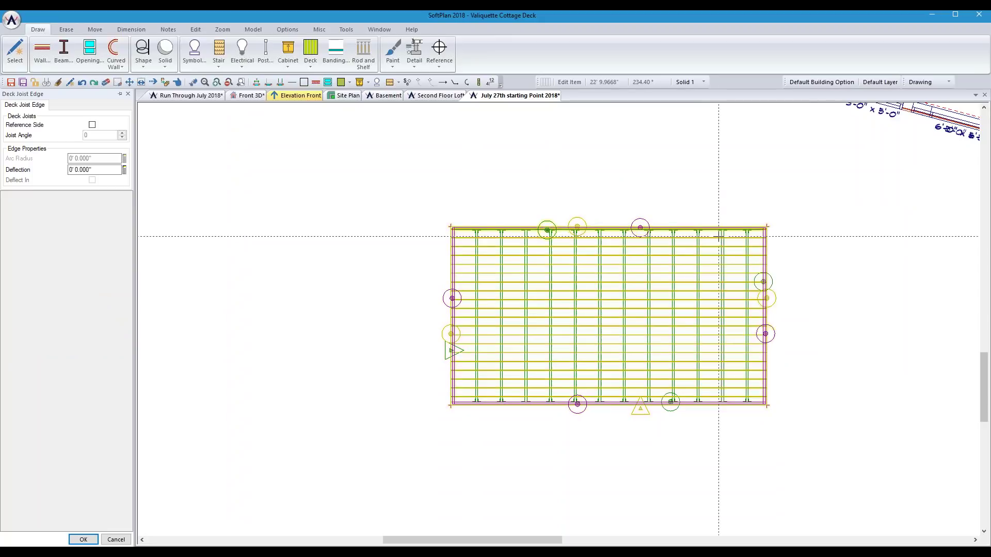
click(93, 124)
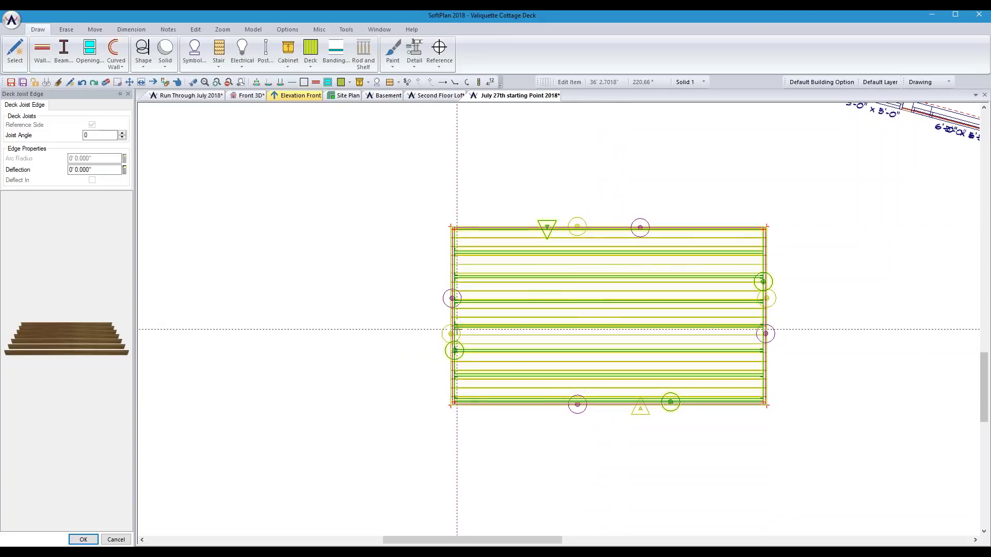
- Make the left edge of the deck surface the decking's reference side
right_click(453, 313)
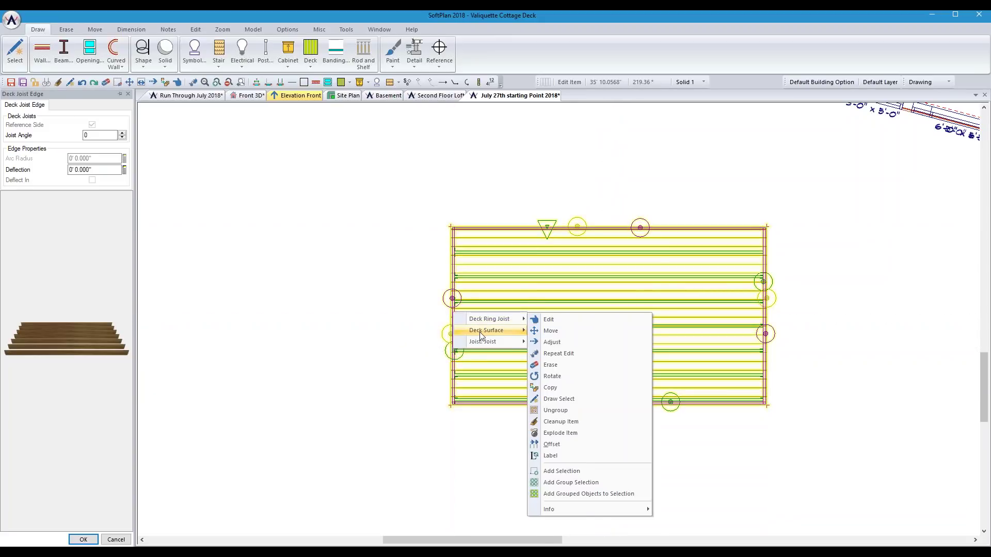
mouse_move(517, 331)
click(550, 334)
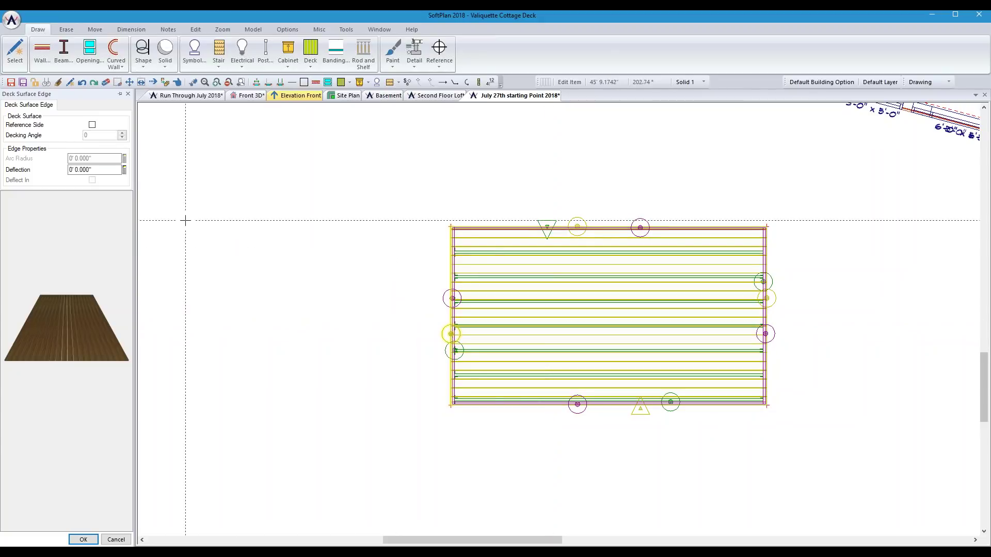
click(91, 126)
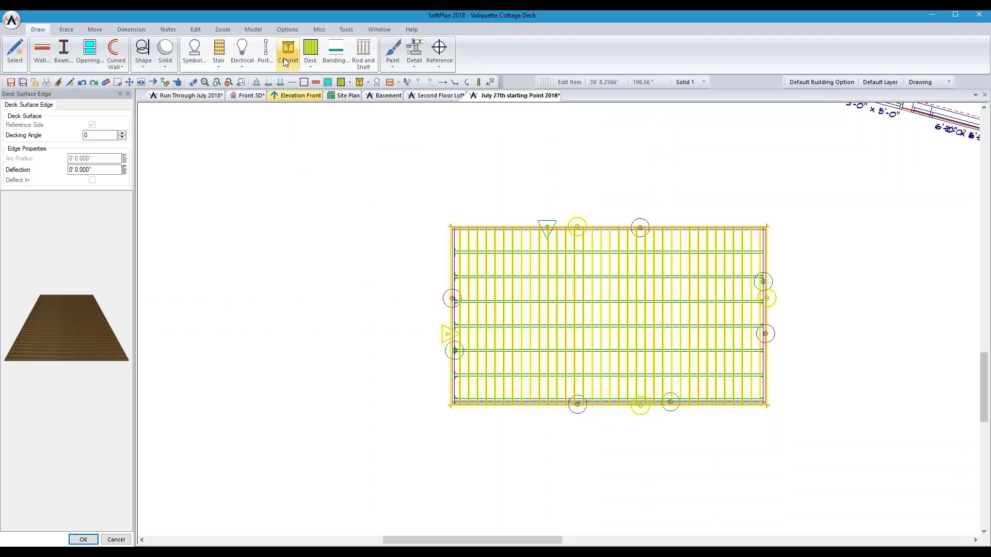
- Examine the component choices offered for drawing separate deck components, and close them without selecting any
click(304, 57)
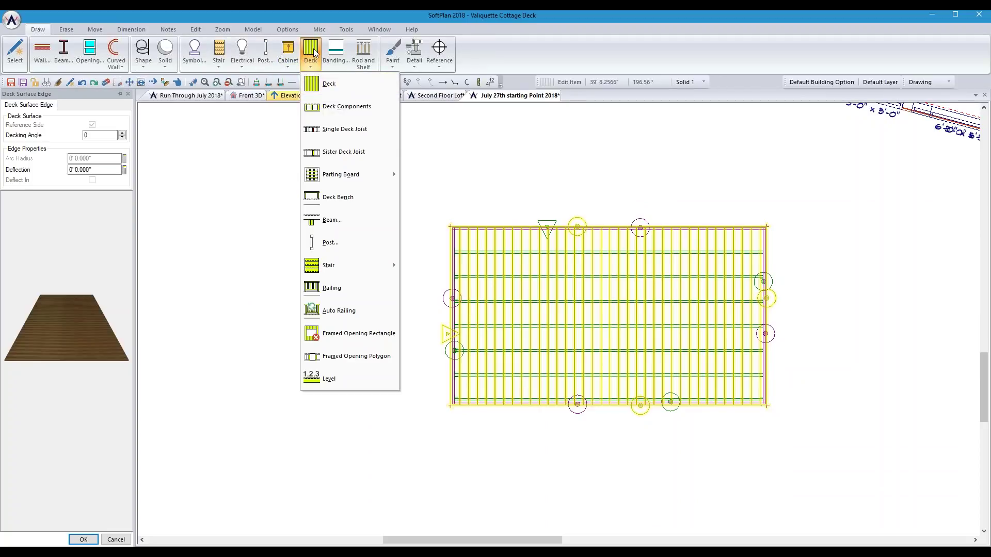
click(341, 106)
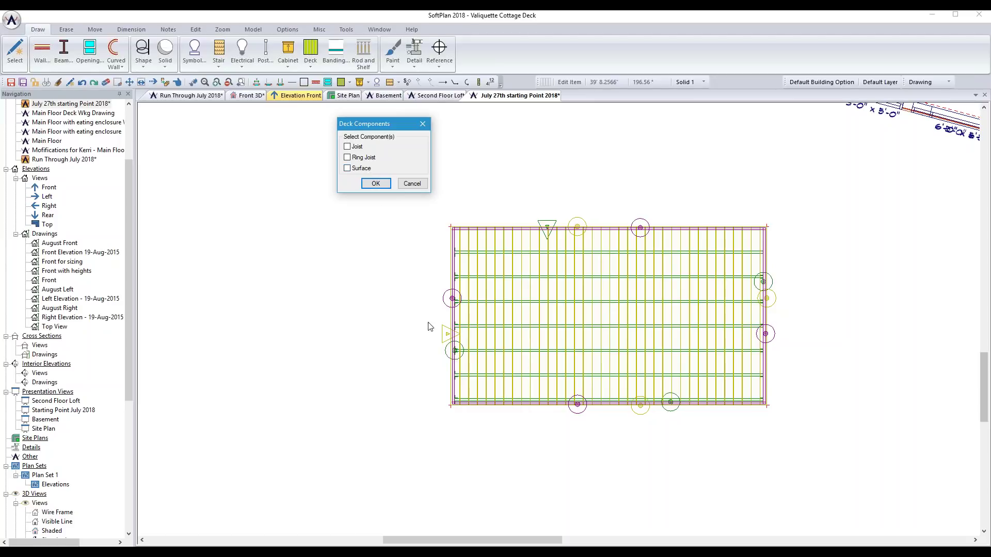
click(413, 184)
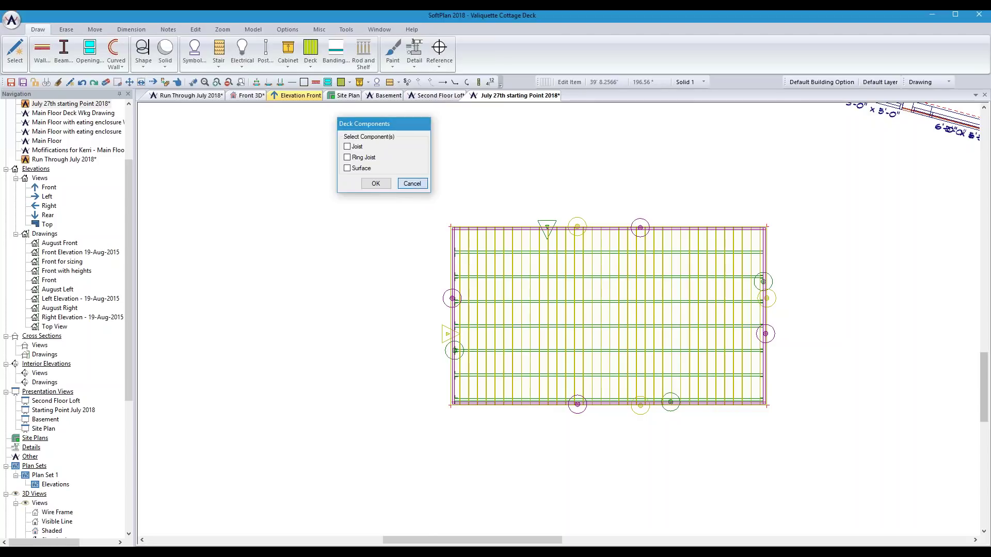
- Set the decking angle to 45 on the deck surface's left edge
click(452, 321)
mouse_move(484, 324)
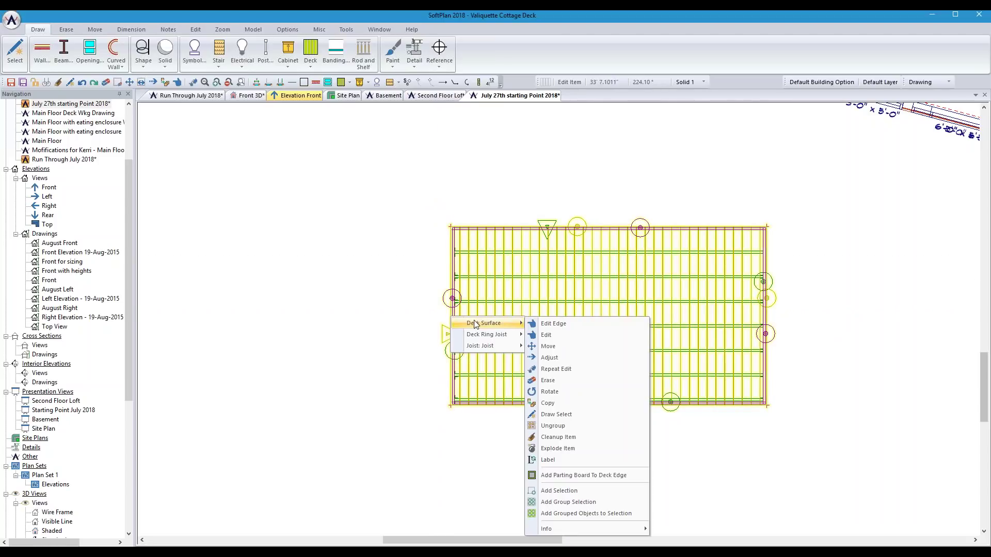
click(548, 323)
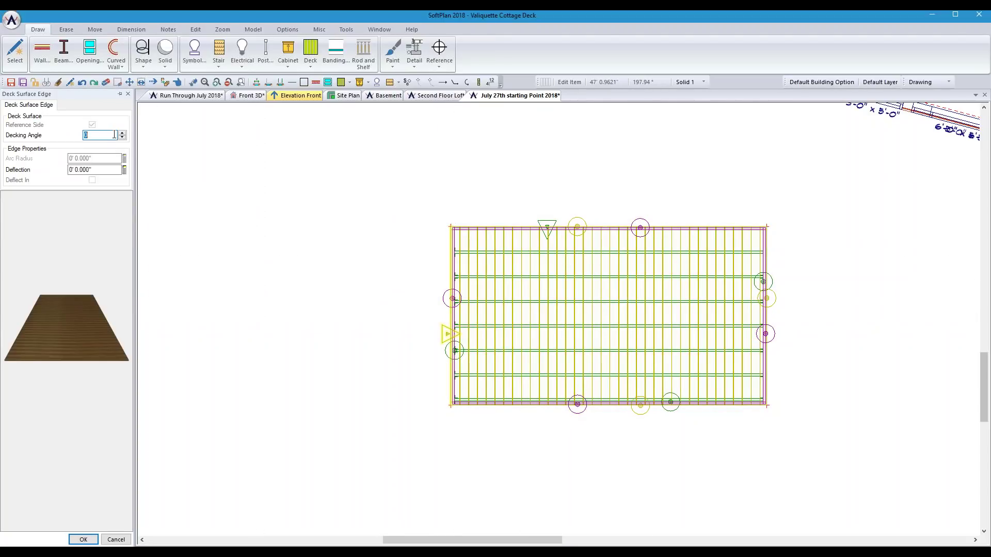
text(45)
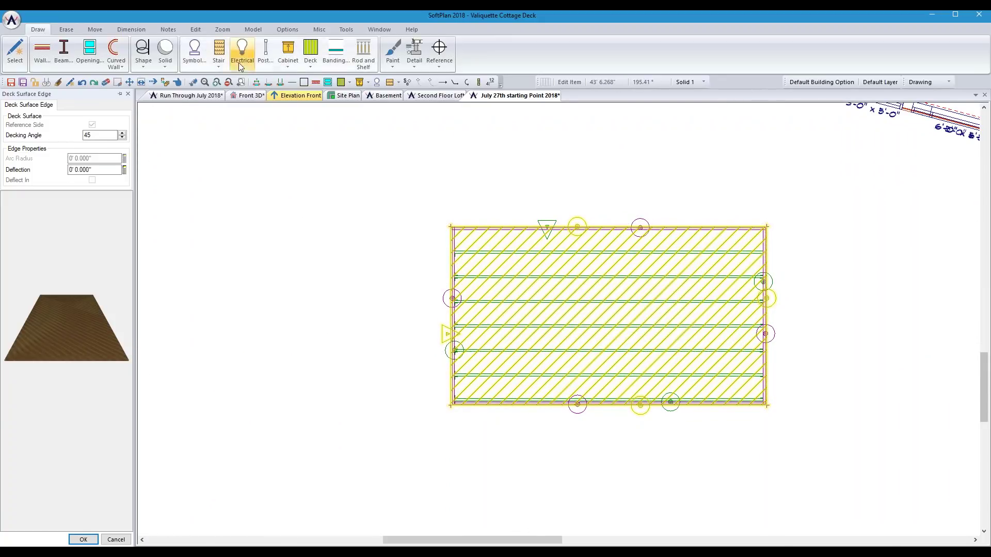
- Draw a single deck joist across the deck just above its middle, and add a sister joist to the existing joist below it
click(307, 62)
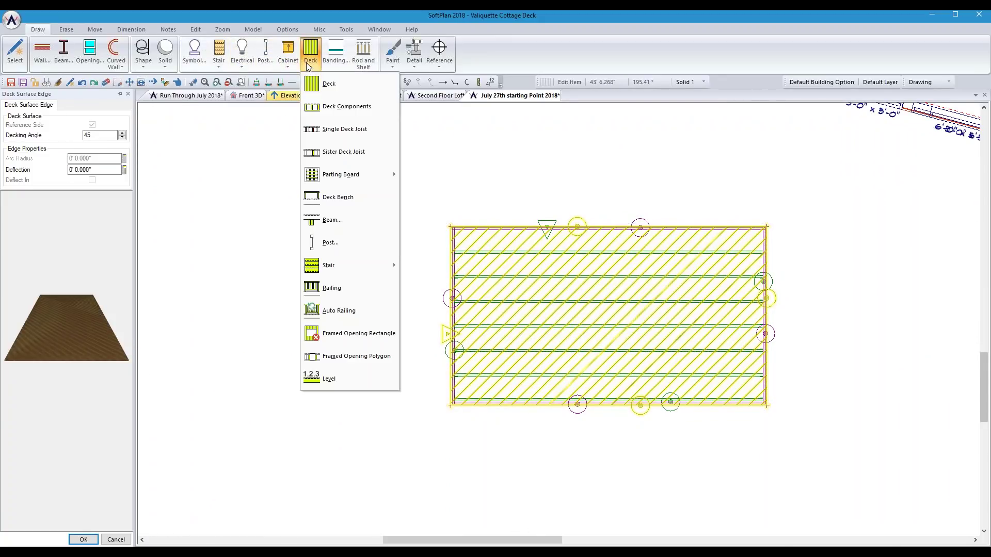
click(331, 132)
click(455, 283)
click(763, 282)
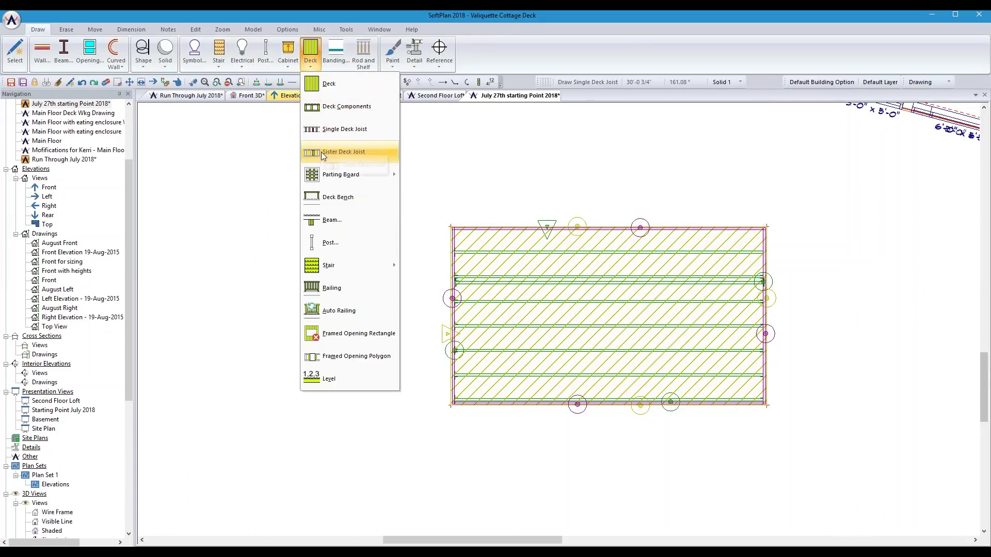
click(324, 152)
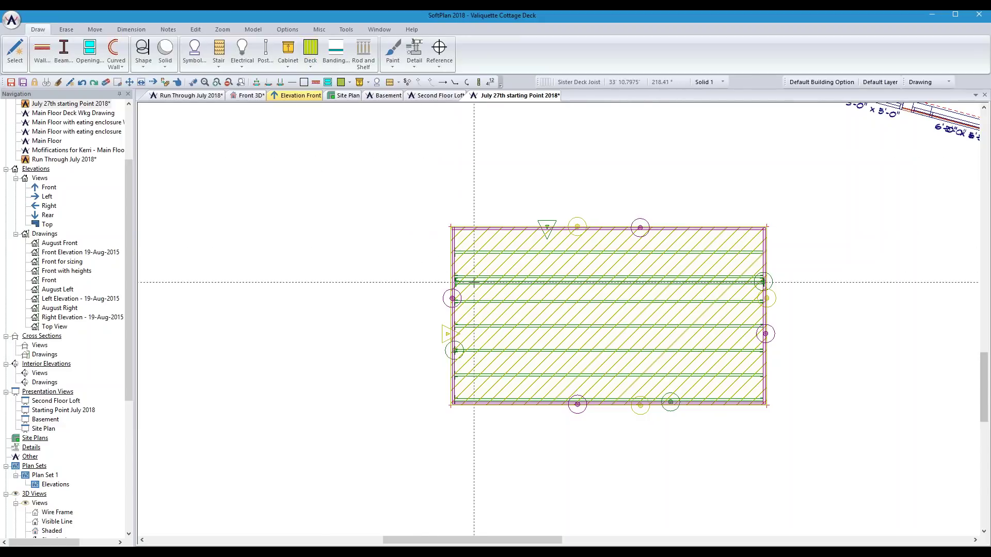
click(480, 300)
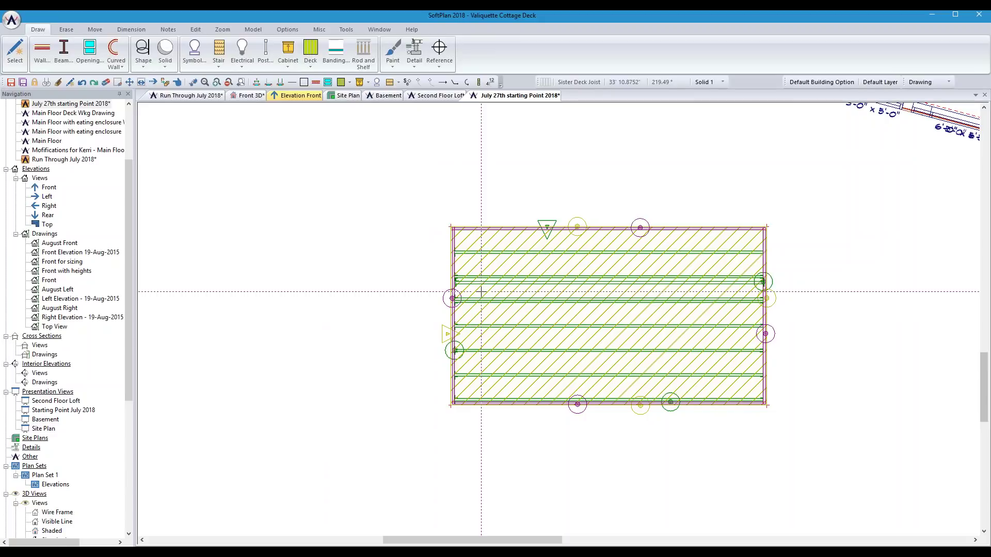
- Try a curved parting board with the 3 Point option, arching across the lower half of the deck
click(311, 57)
mouse_move(325, 174)
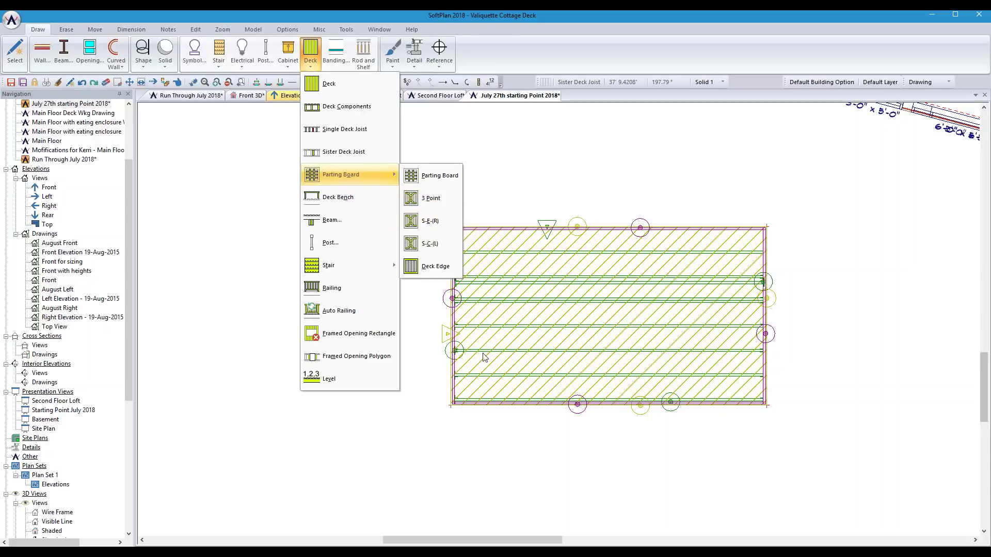
click(430, 198)
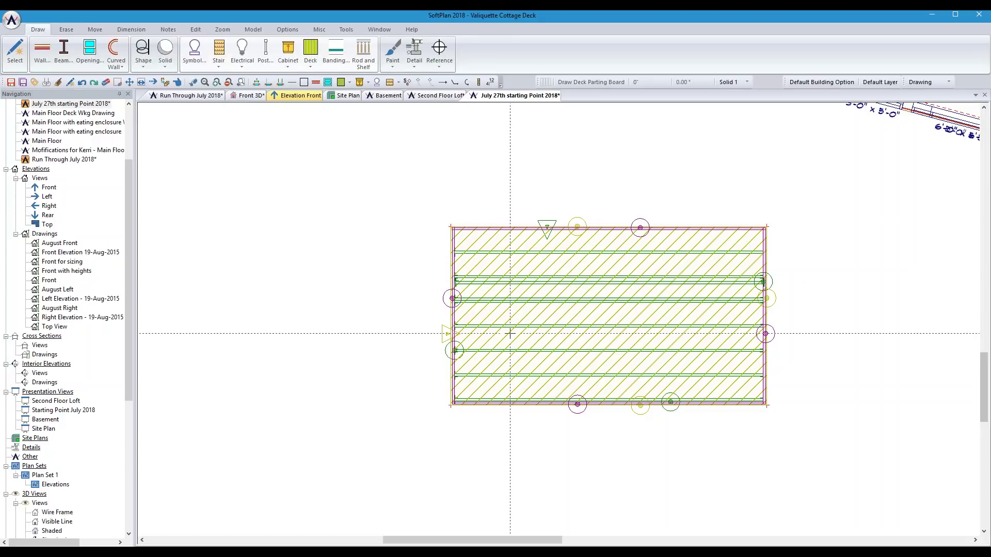
click(494, 399)
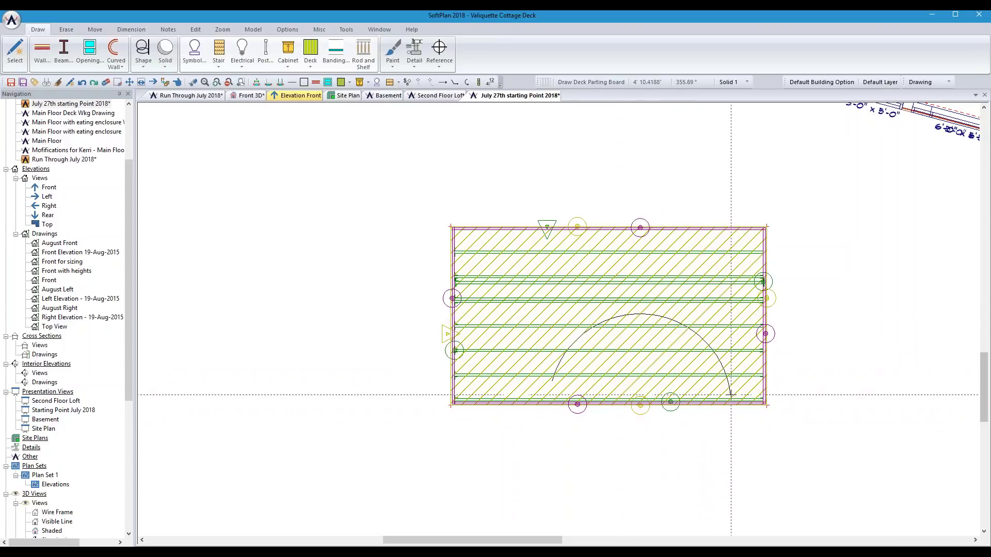
click(733, 398)
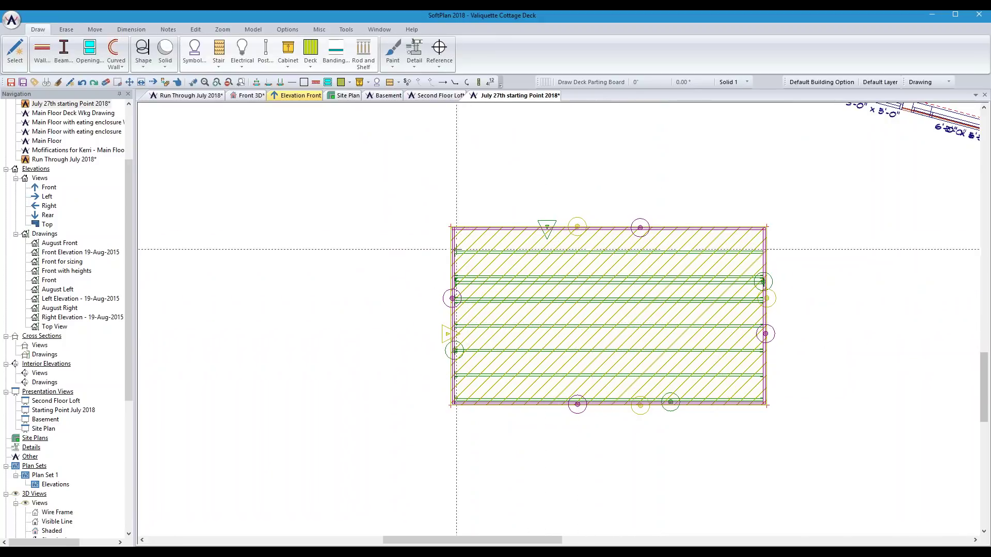
- Try an arched parting board with the S-E-(R) option, starting and ending near the deck's lower edge
click(312, 63)
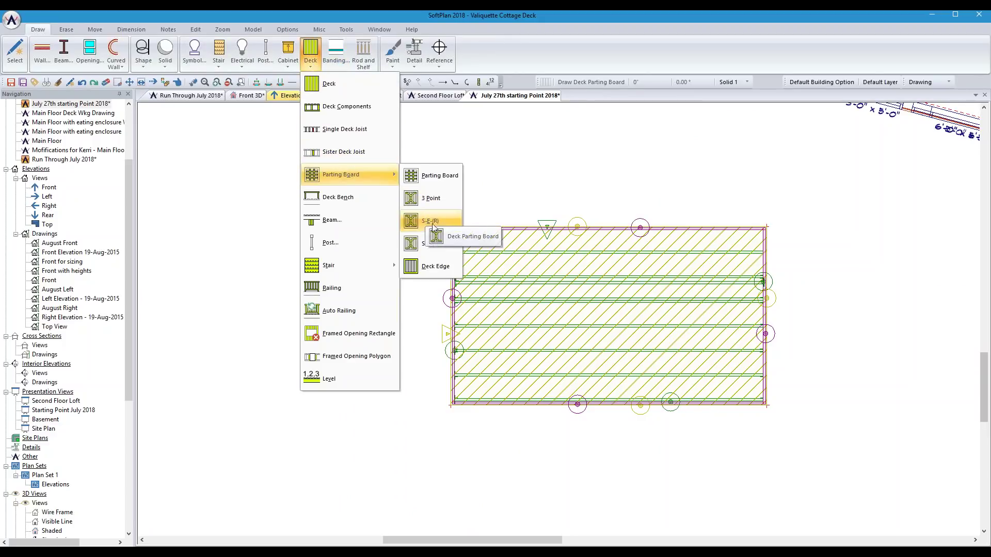
click(487, 400)
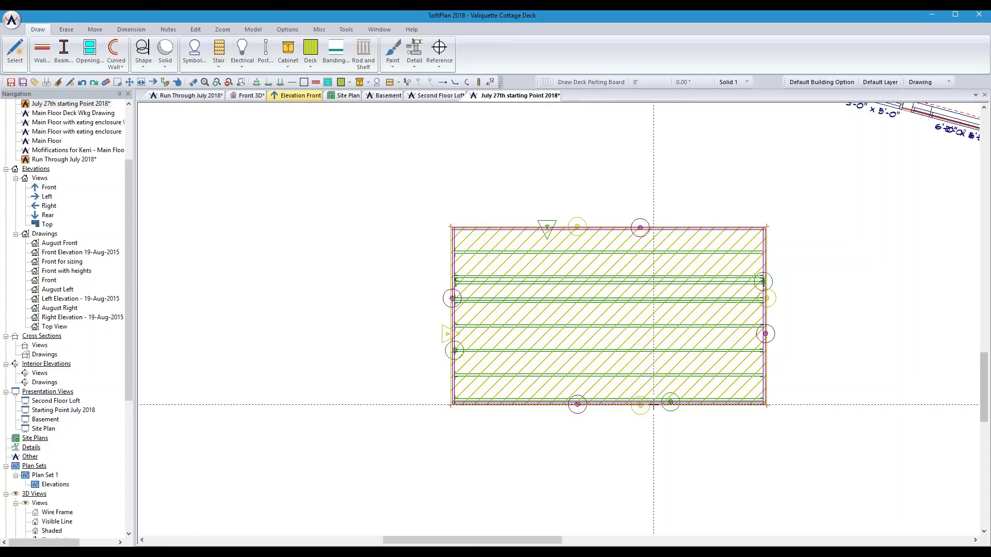
click(311, 54)
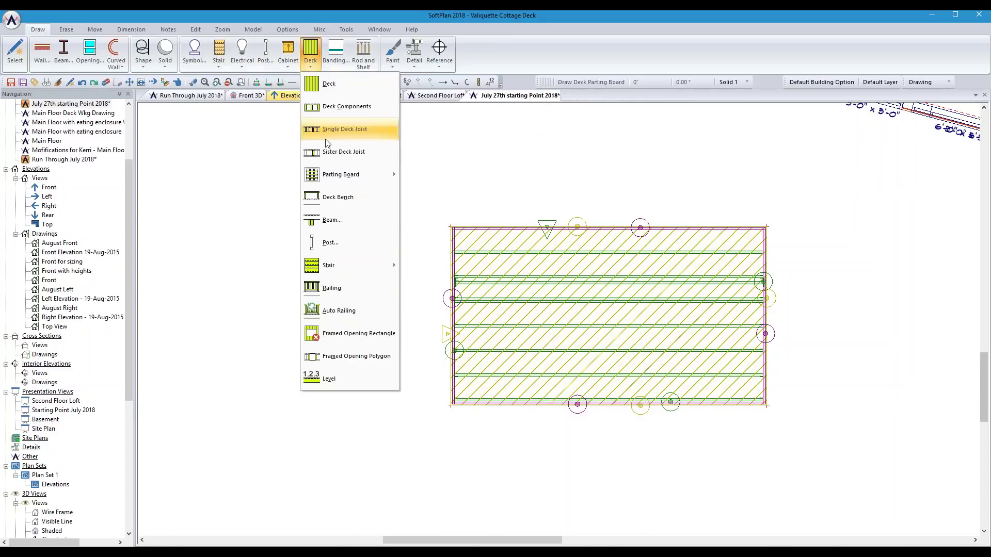
mouse_move(331, 183)
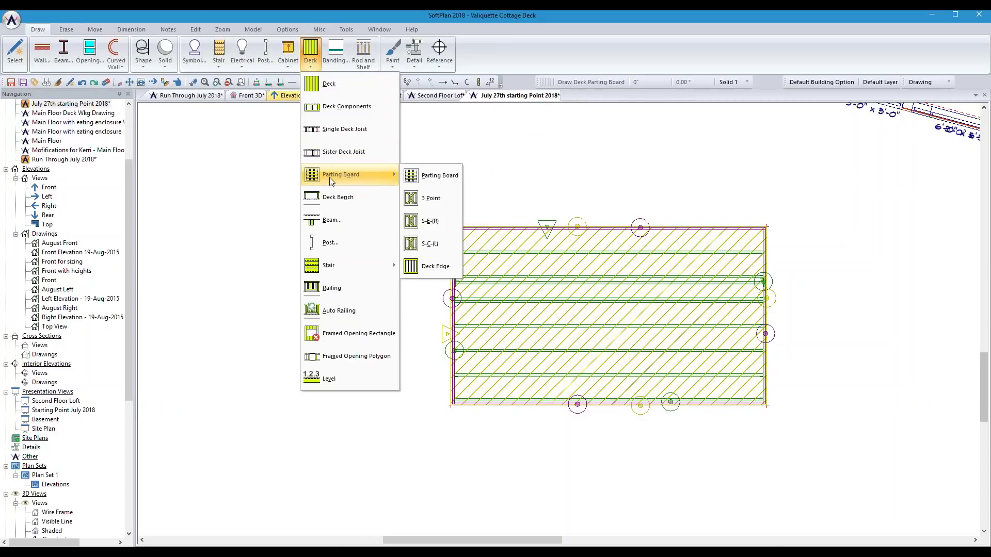
click(432, 222)
click(479, 400)
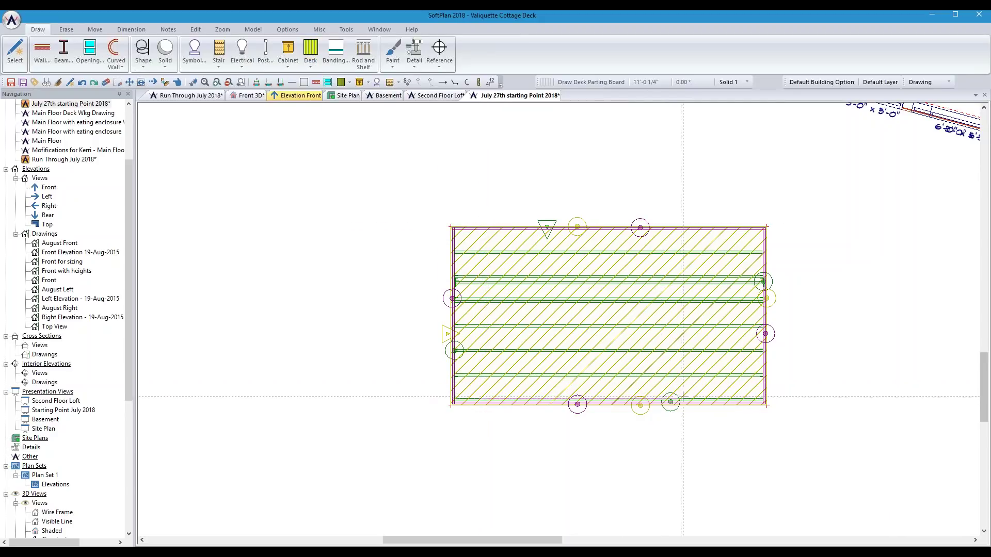
click(723, 401)
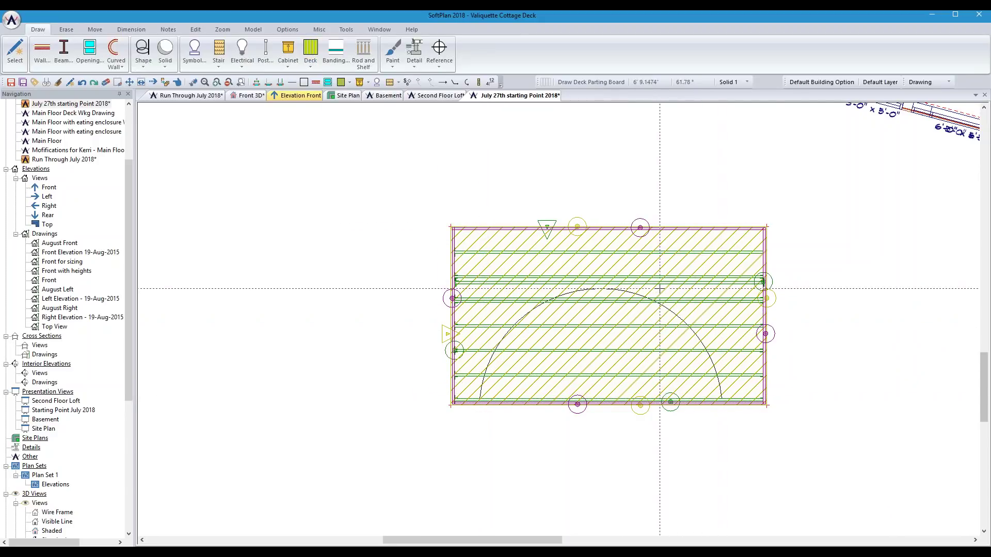
- Add deck edge parting boards along all four edges of the deck surface
click(311, 62)
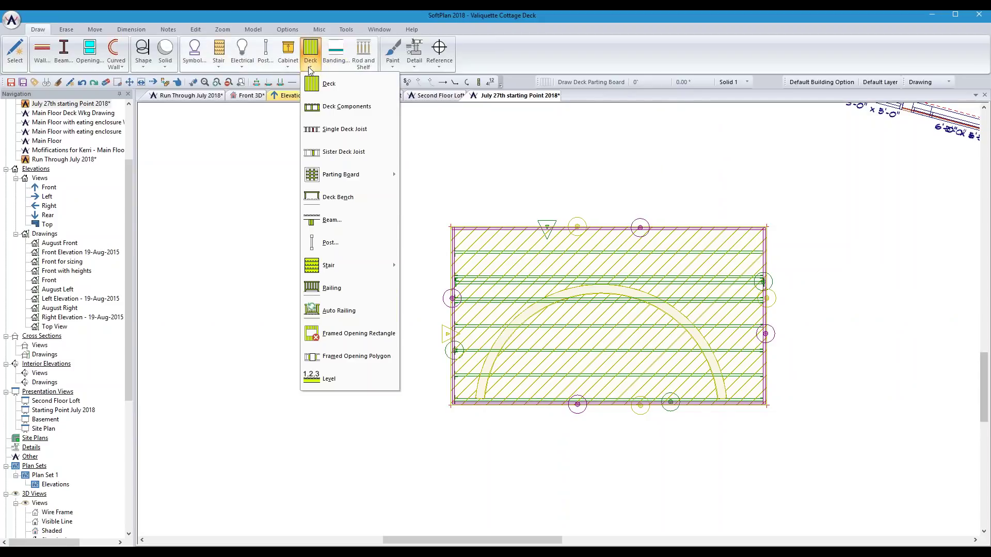
mouse_move(361, 175)
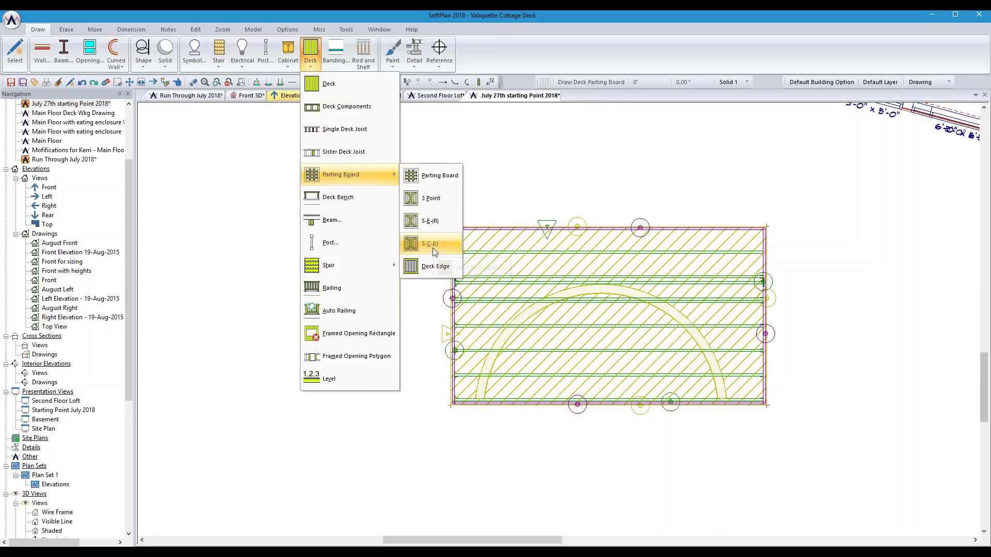
click(424, 266)
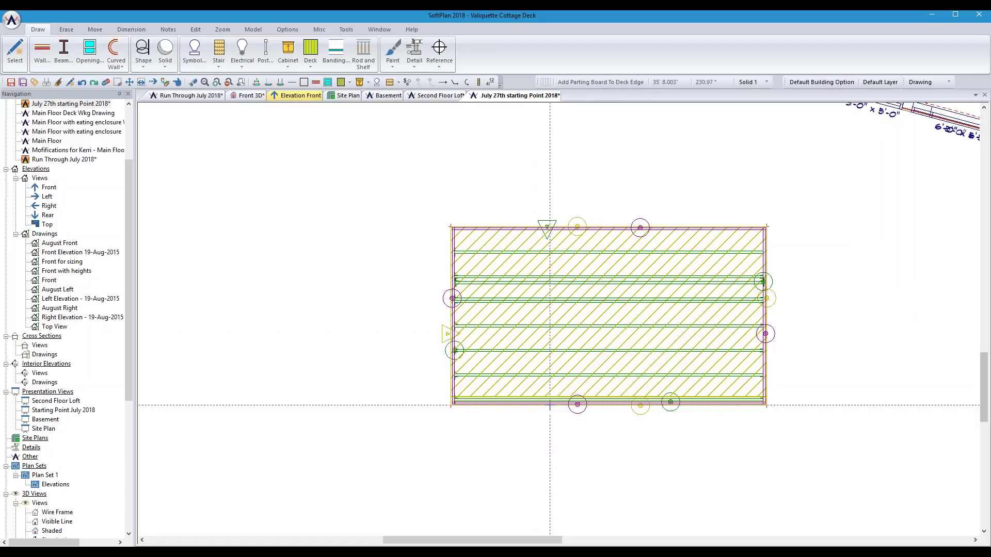
click(454, 359)
click(498, 240)
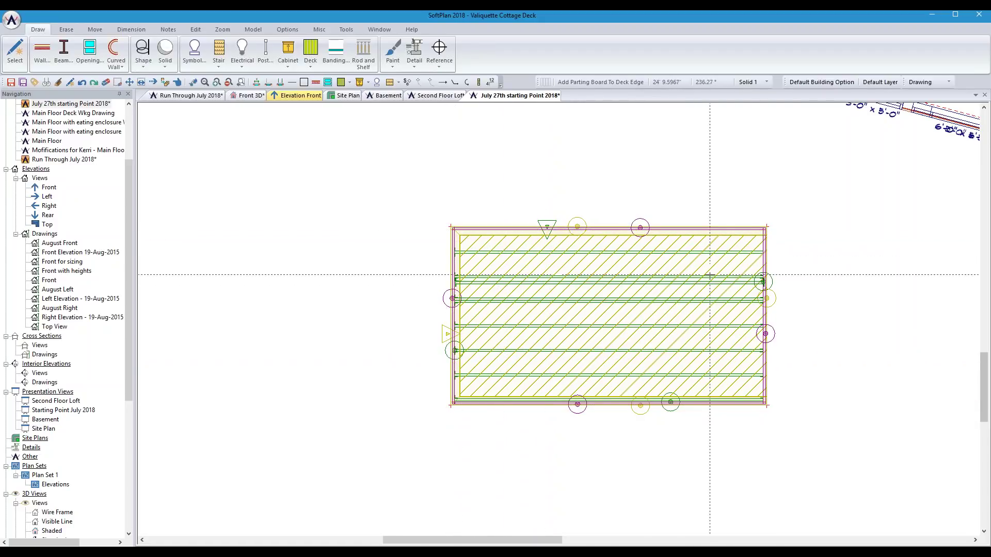
click(762, 308)
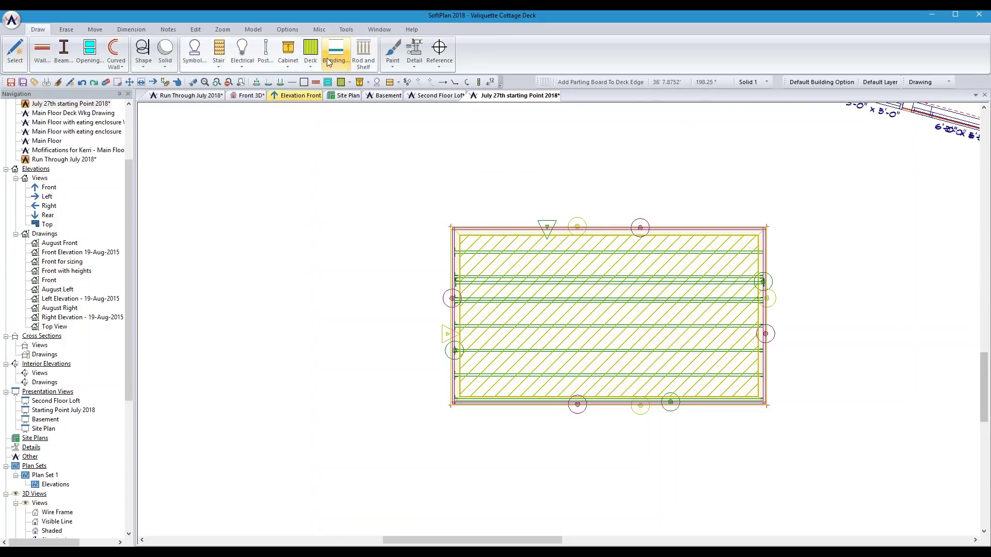
- Draw a deck bench along the inside of the deck's upper edge, spanning its full width
click(312, 63)
mouse_move(327, 178)
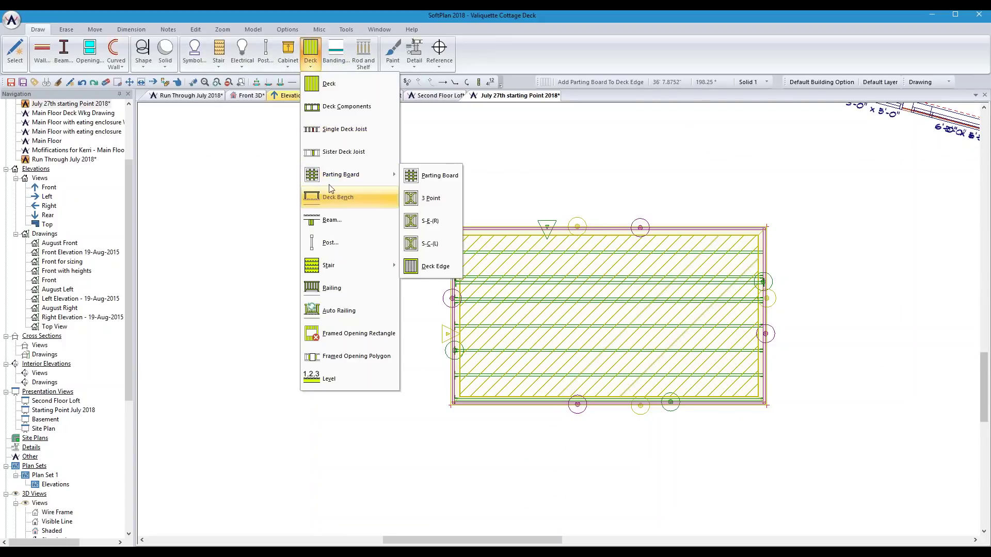
click(331, 199)
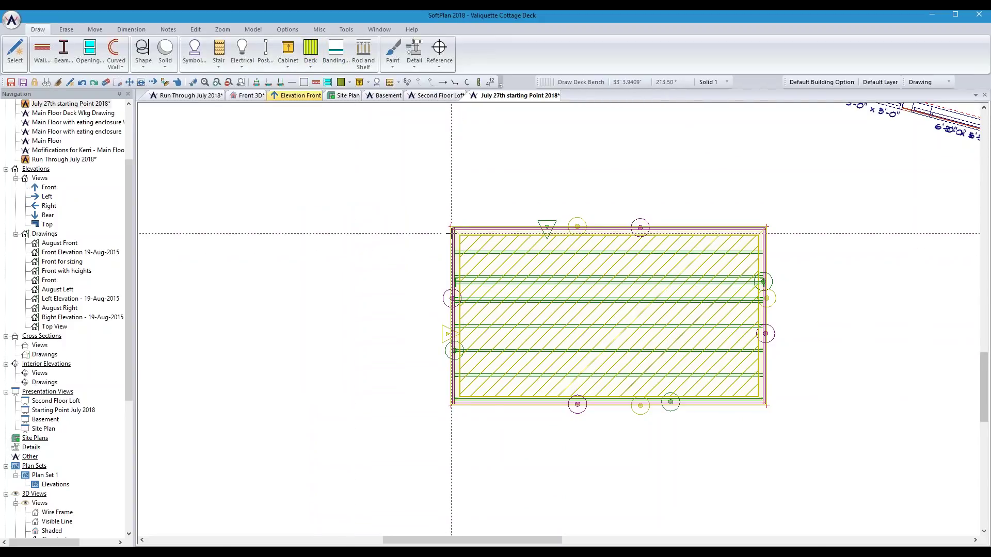
click(454, 234)
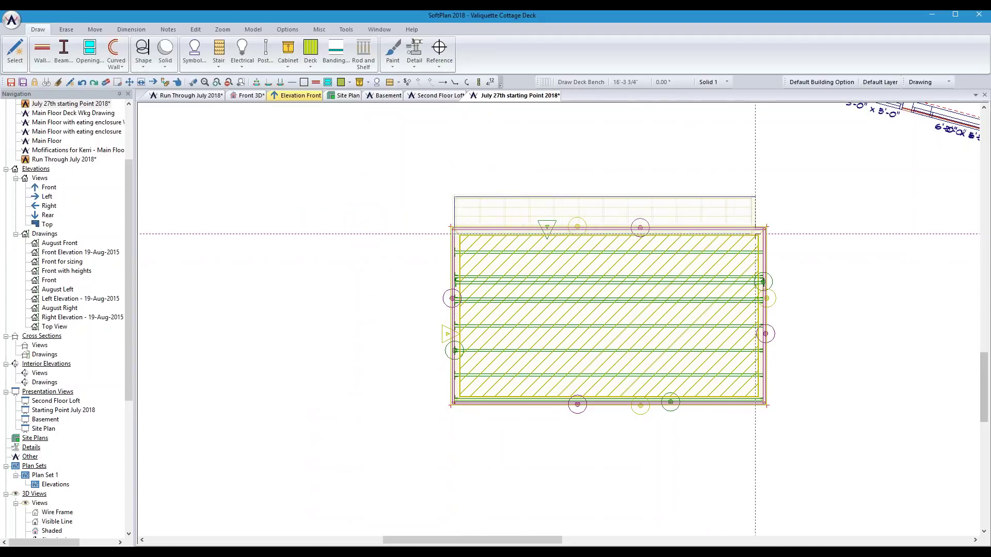
click(766, 234)
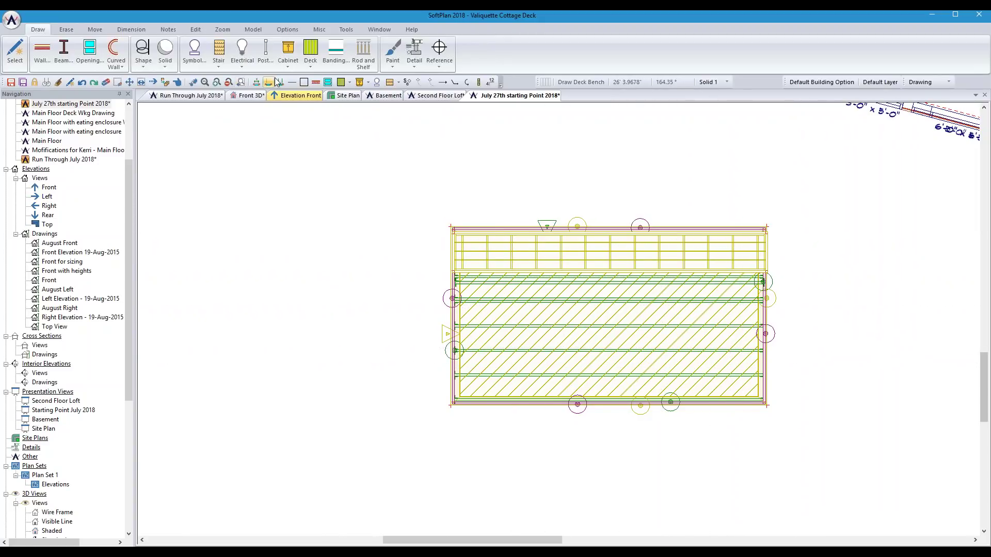
click(310, 65)
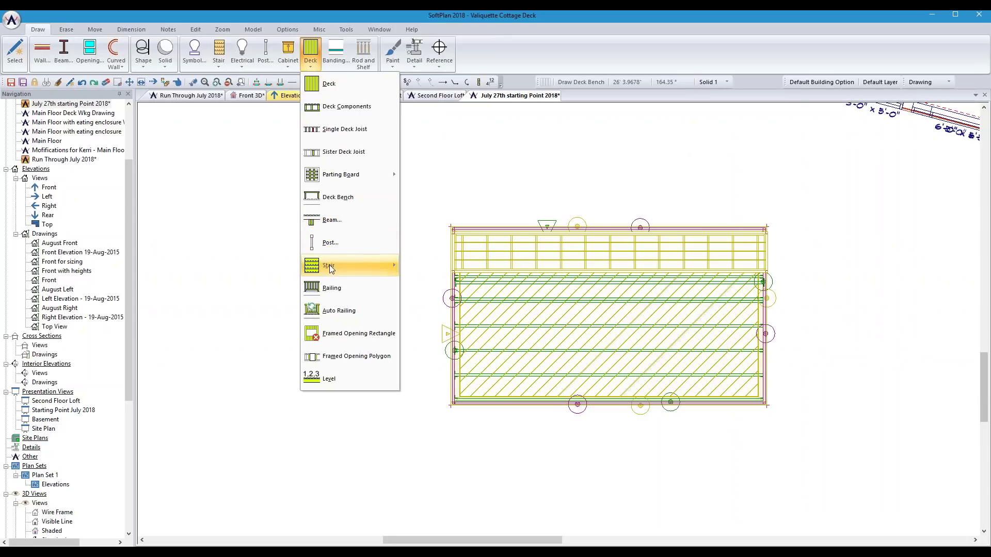
mouse_move(326, 271)
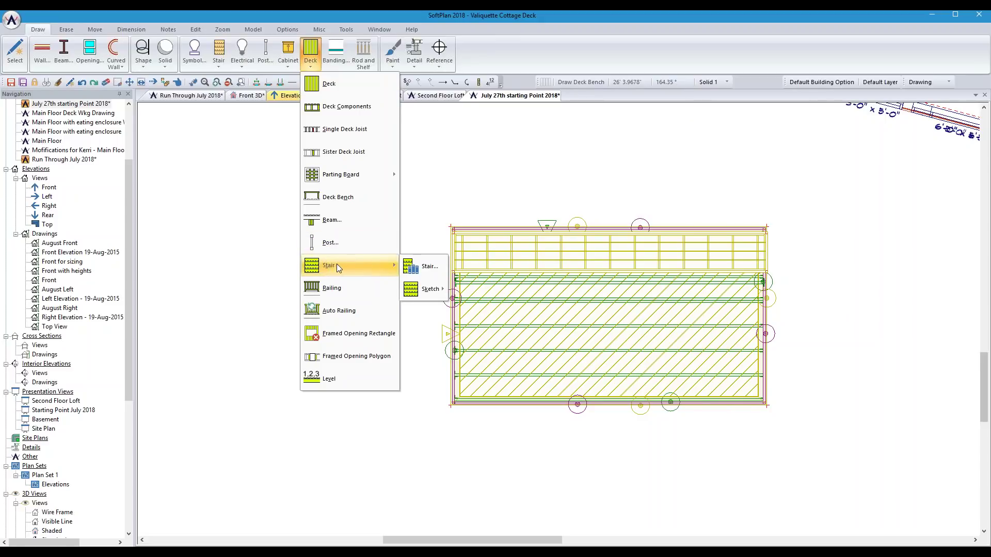
click(323, 289)
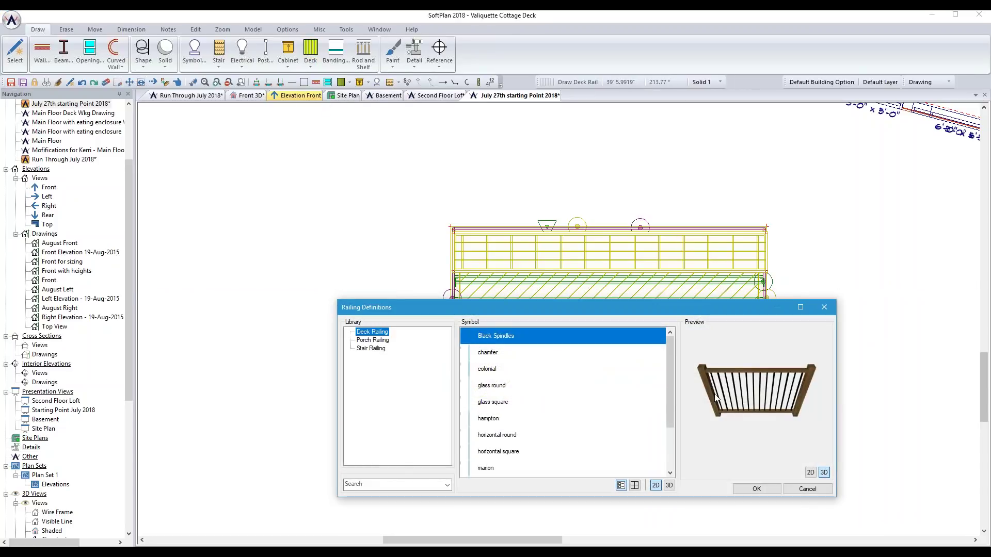
click(807, 489)
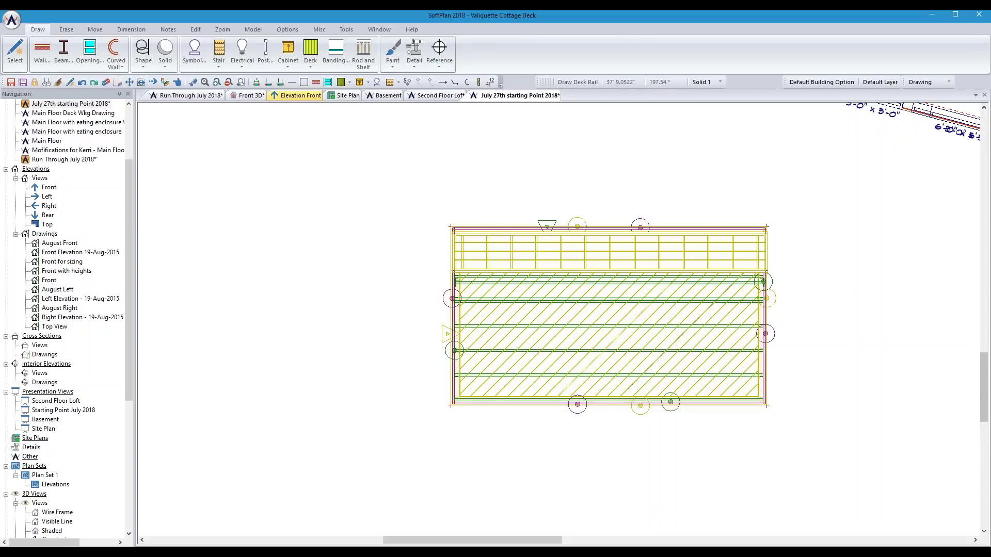
- Add Black Spindles railings around all four edges of the sample deck with Auto Railing
click(308, 61)
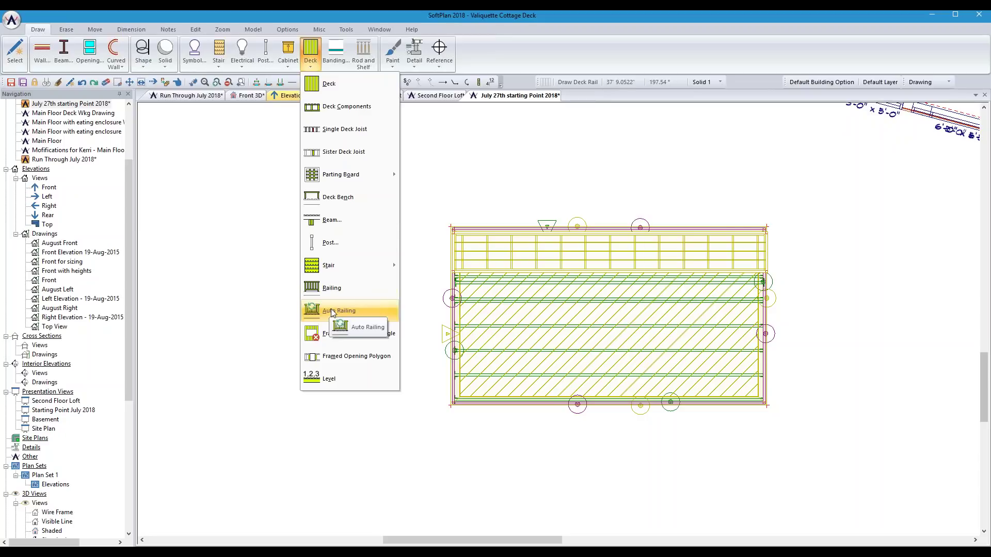
click(331, 310)
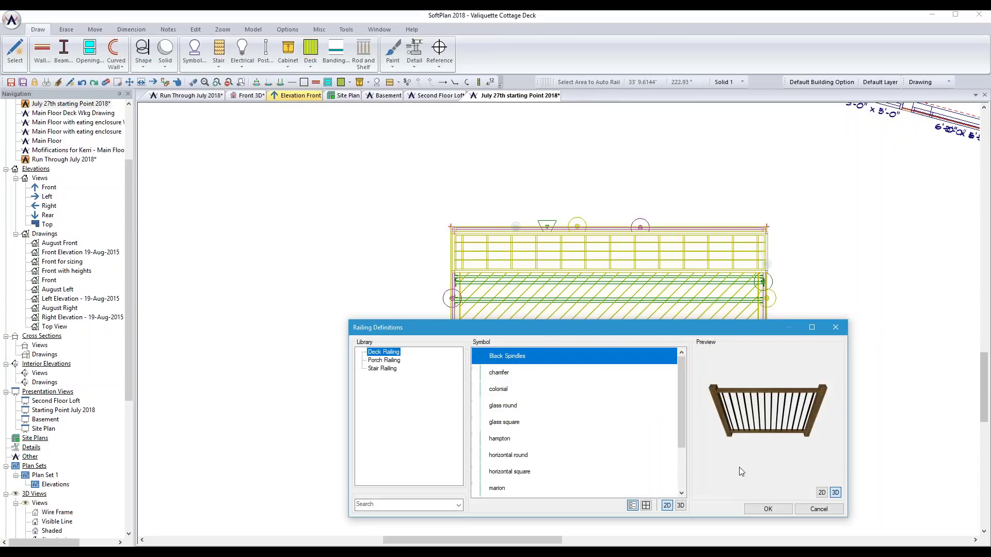
click(769, 509)
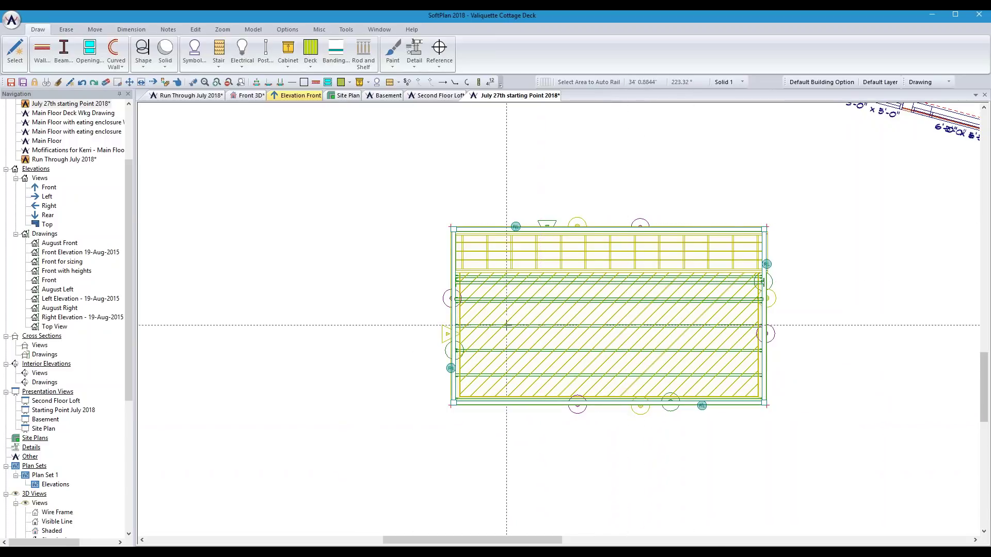
click(310, 63)
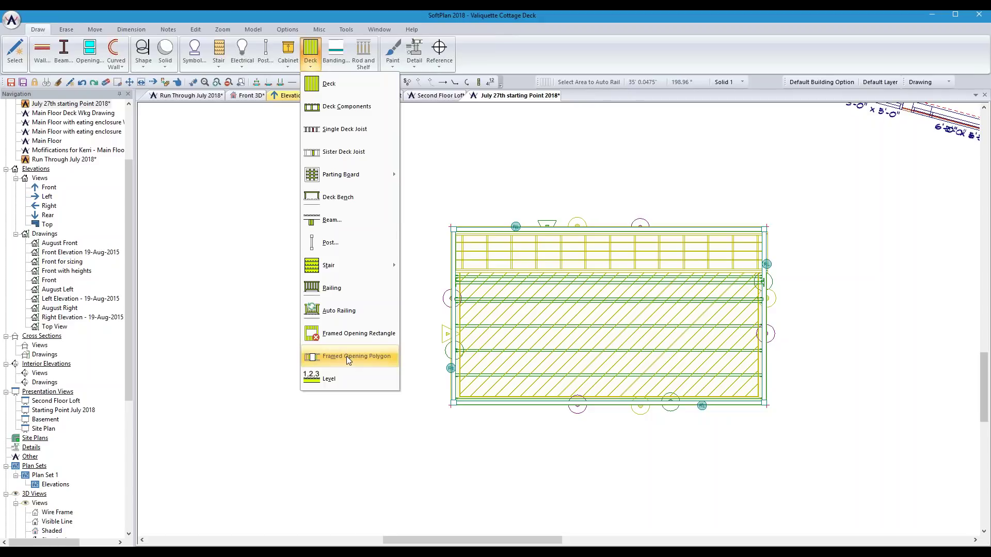
click(328, 377)
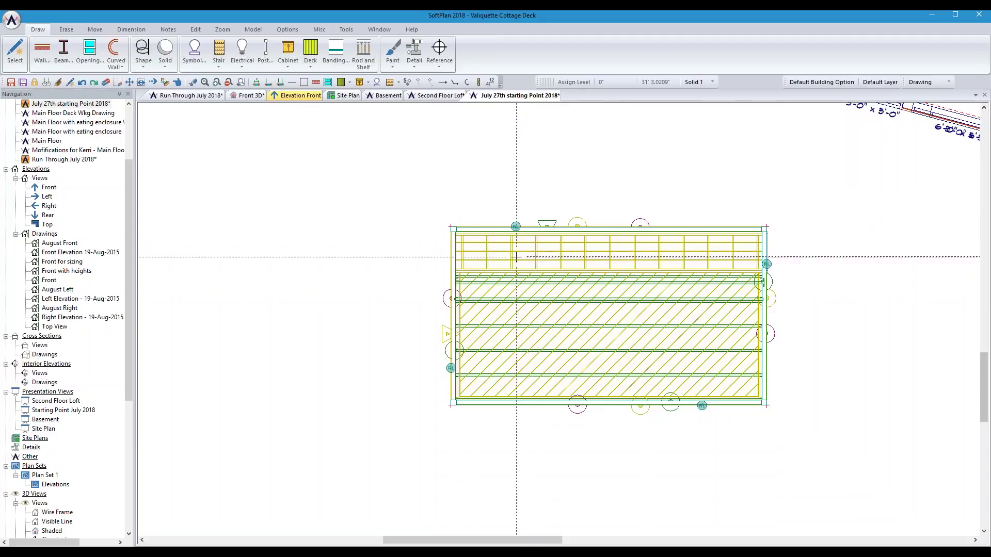
- Erase the whole sample deck with its bench and railings using Block Erase
click(106, 82)
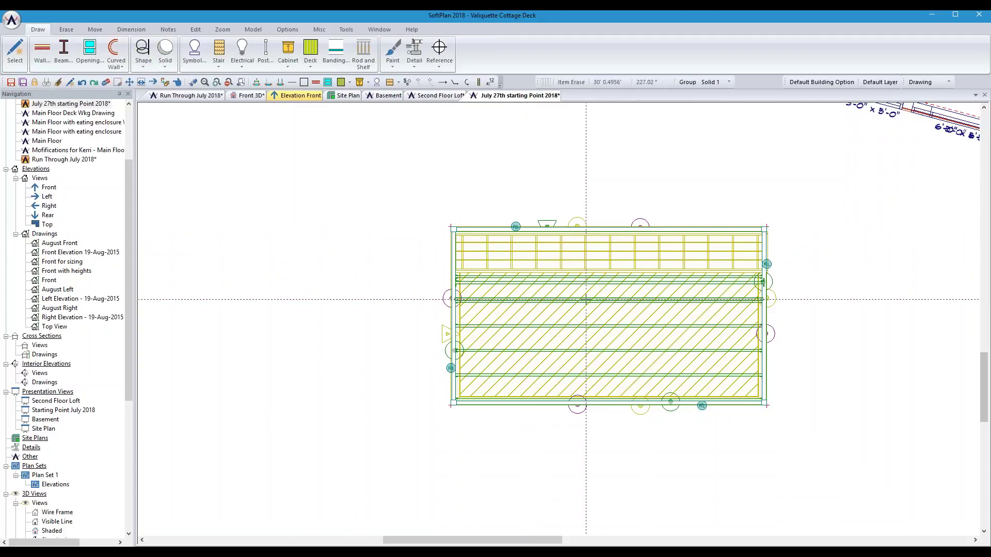
click(118, 82)
mouse_move(398, 186)
mouse_down()
mouse_move(752, 394)
mouse_move(803, 449)
mouse_up()
- Draw the new deck's outer outline from the right porch's outside corner, across the front to about 18' past the left wall, and about 23' up
scroll(779, 404, down, 6)
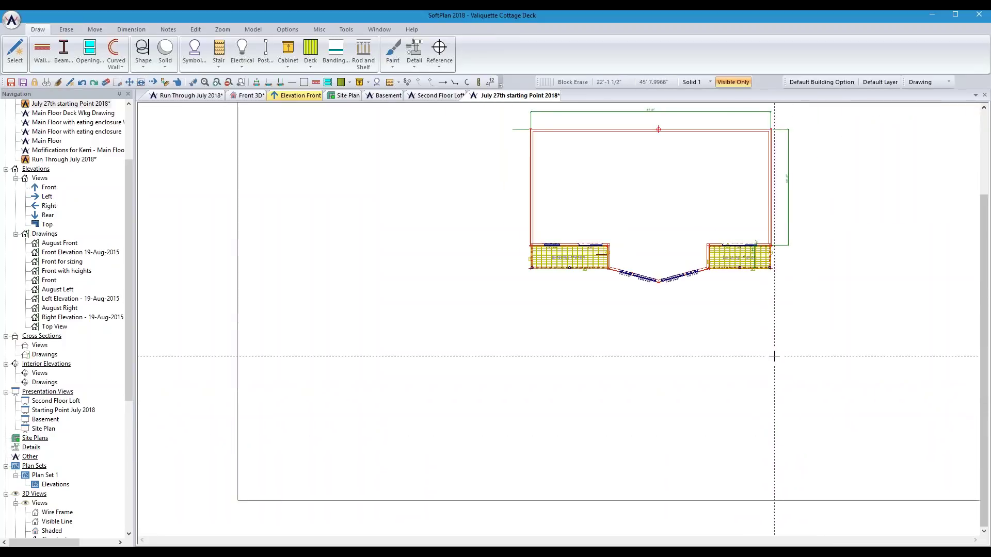
scroll(679, 317, up, 1)
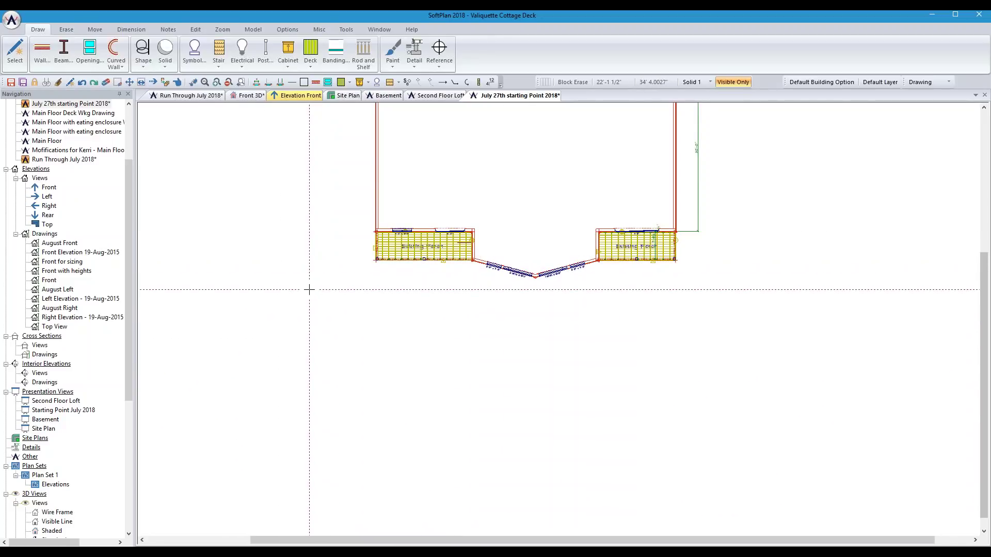
click(310, 58)
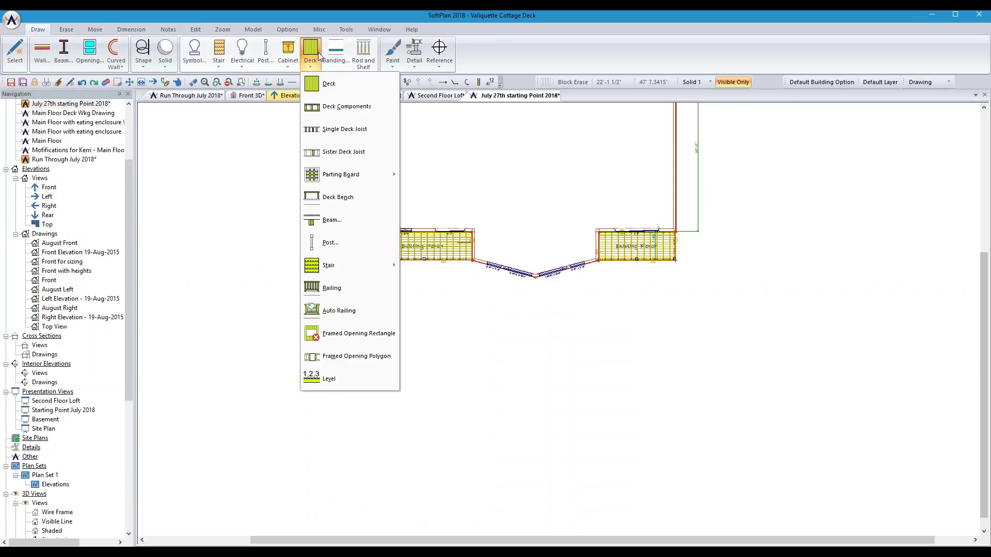
click(333, 83)
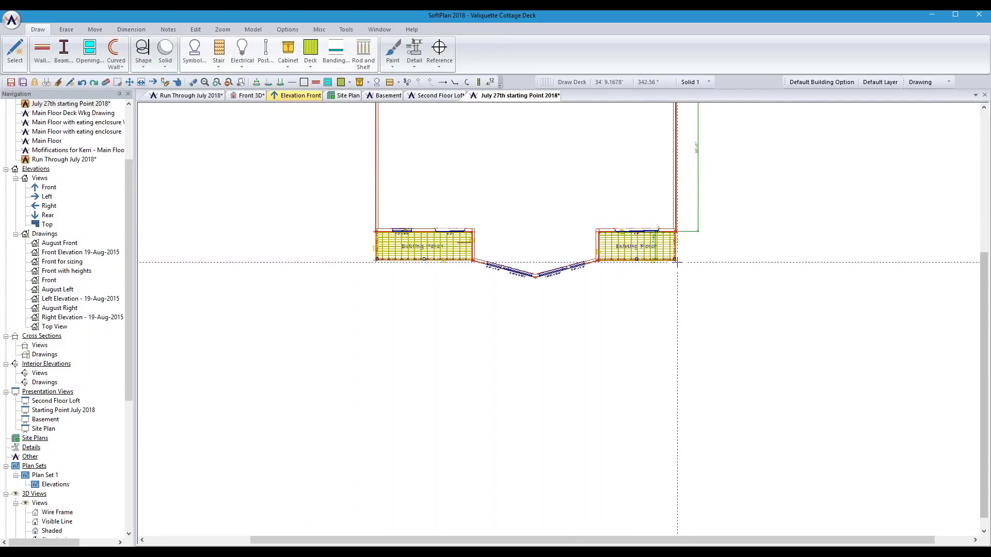
scroll(678, 262, up, 3)
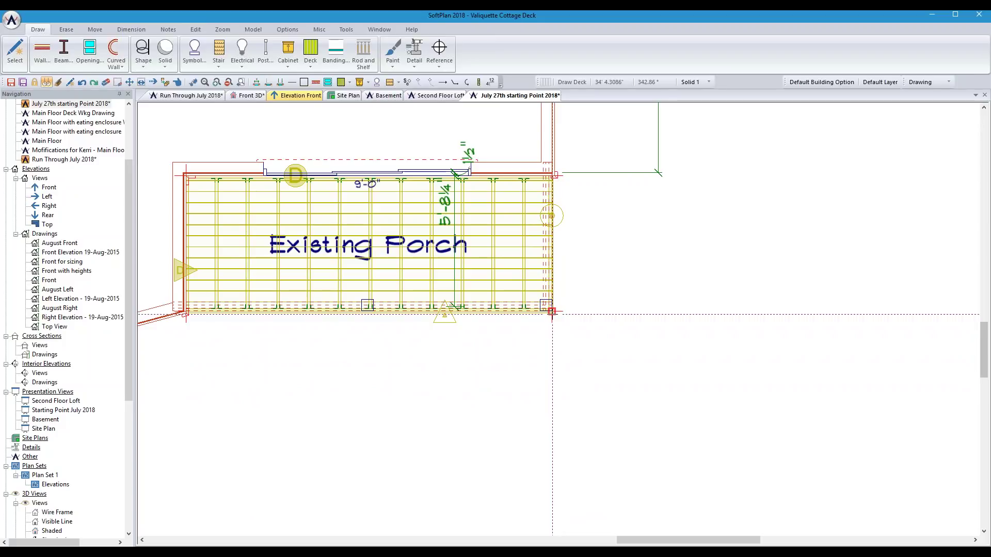
scroll(552, 311, down, 2)
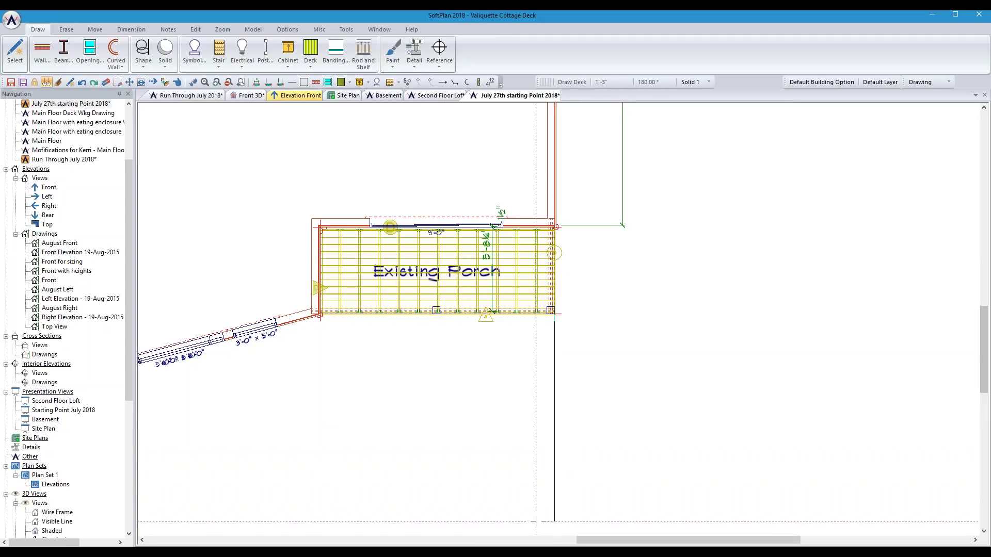
scroll(555, 521, down, 2)
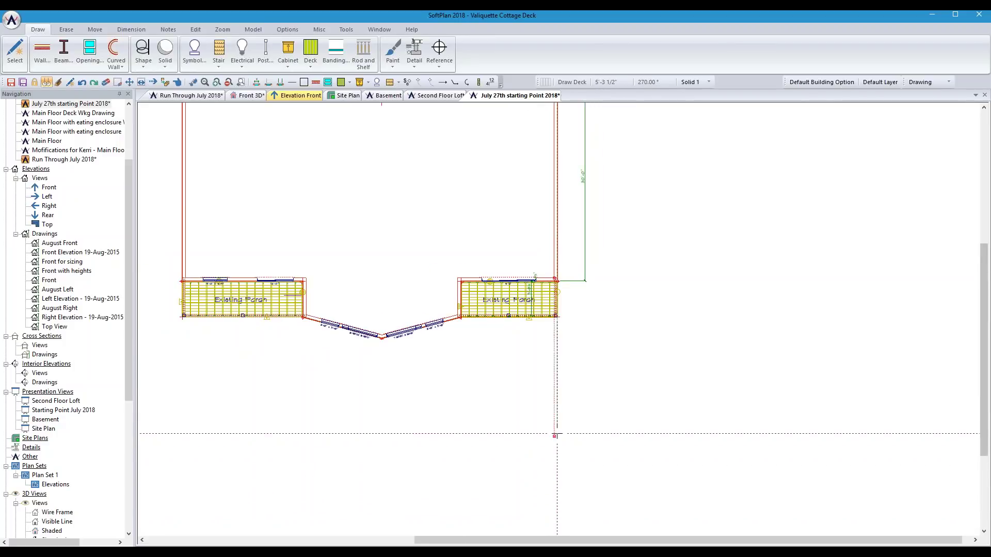
scroll(557, 433, down, 1)
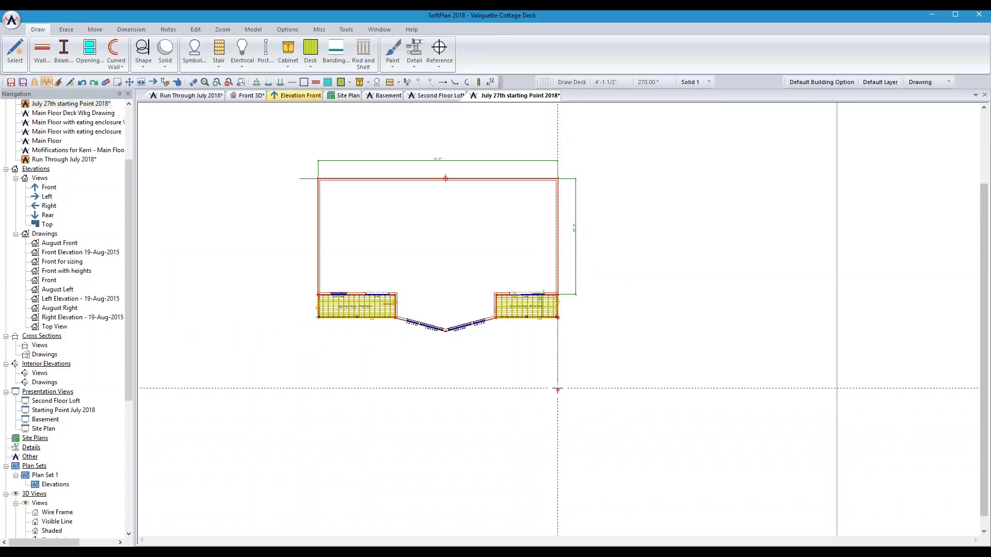
click(557, 372)
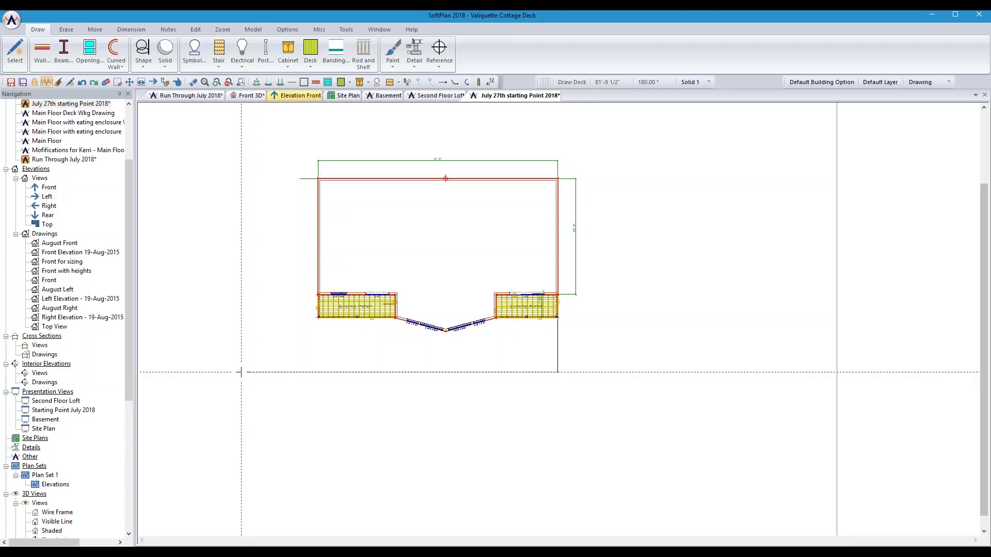
click(246, 371)
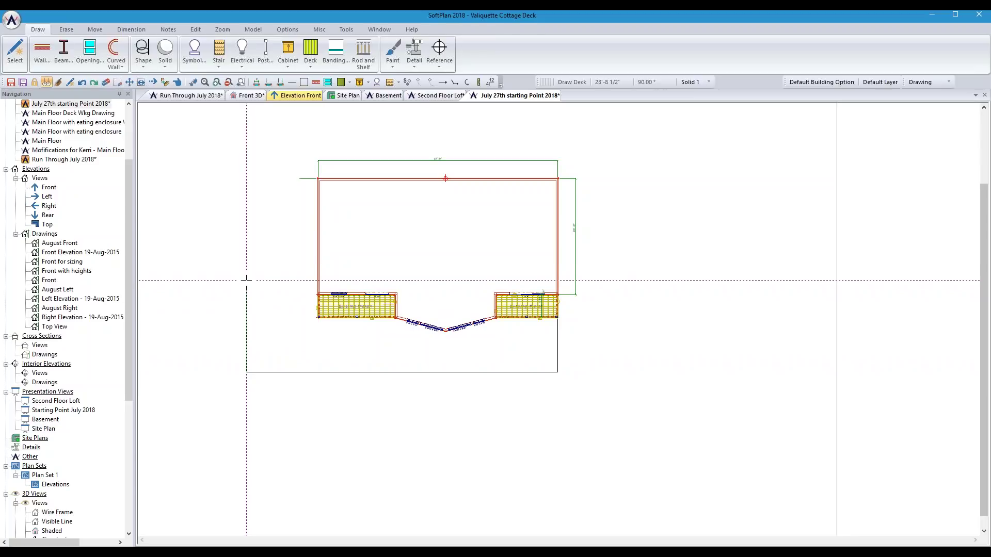
click(246, 282)
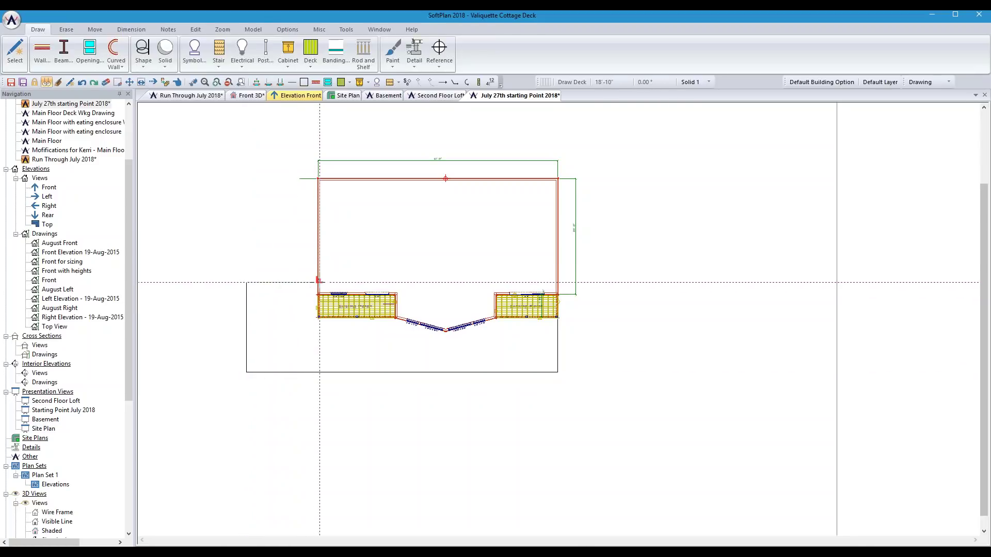
- Close the deck outline along the house's left wall, the left porch, the angled front walls and the right porch
scroll(320, 282, up, 3)
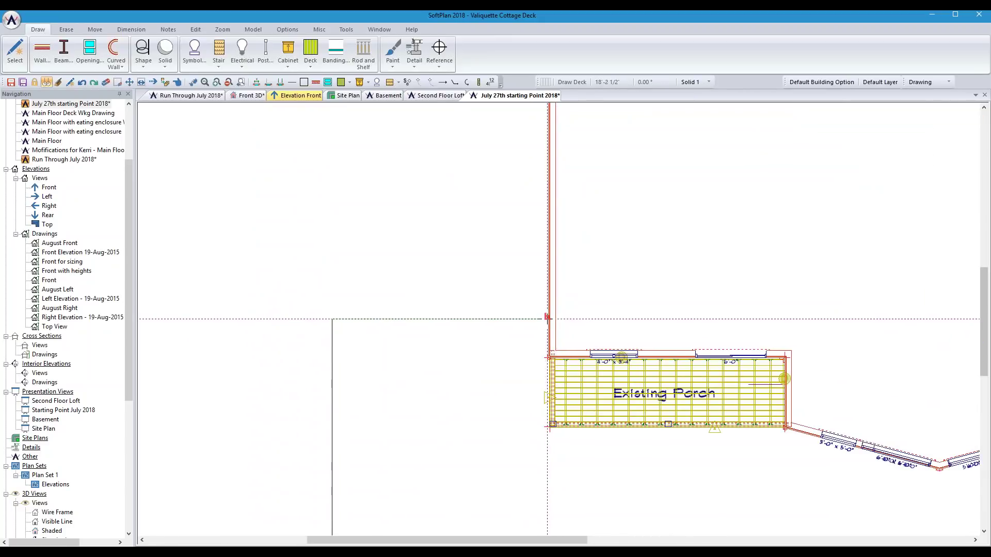
click(548, 318)
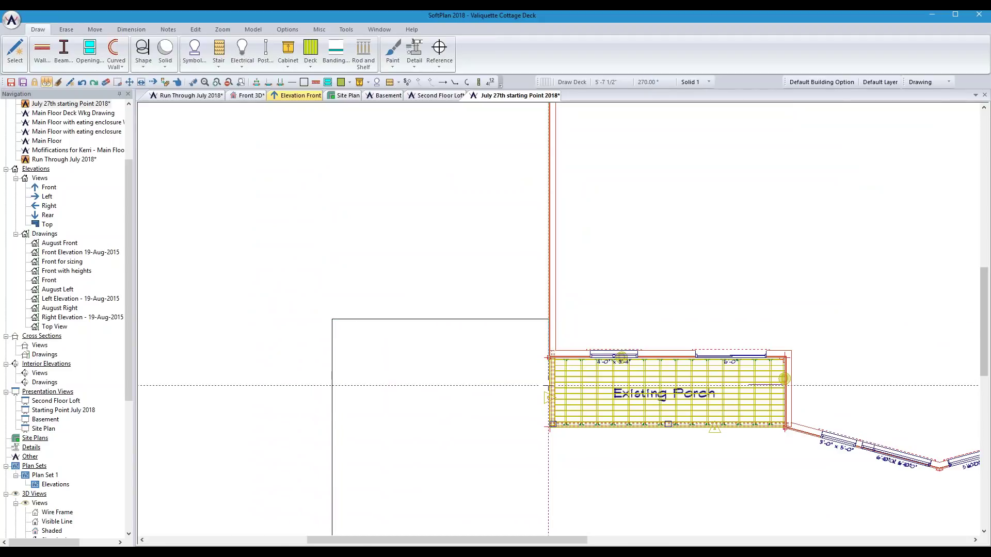
click(549, 426)
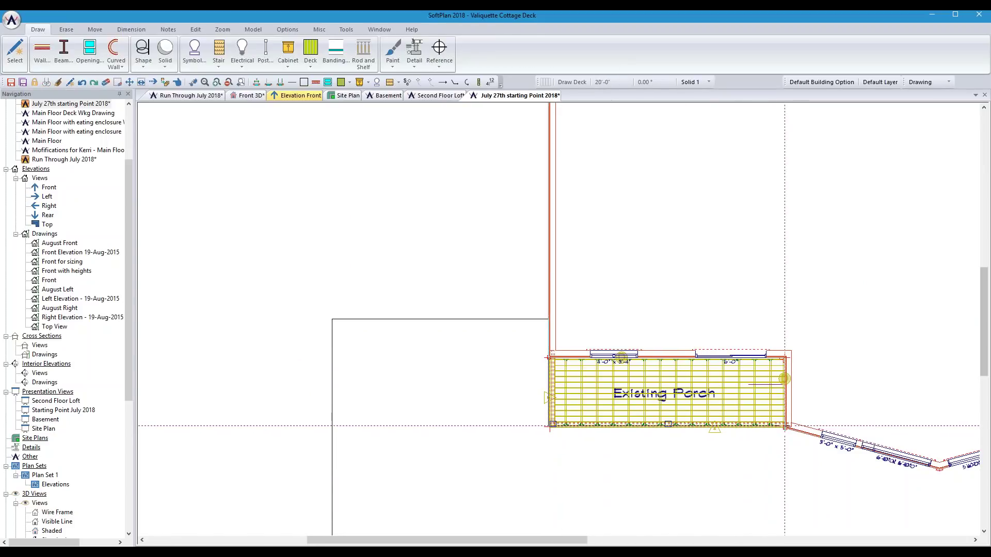
scroll(747, 373, down, 2)
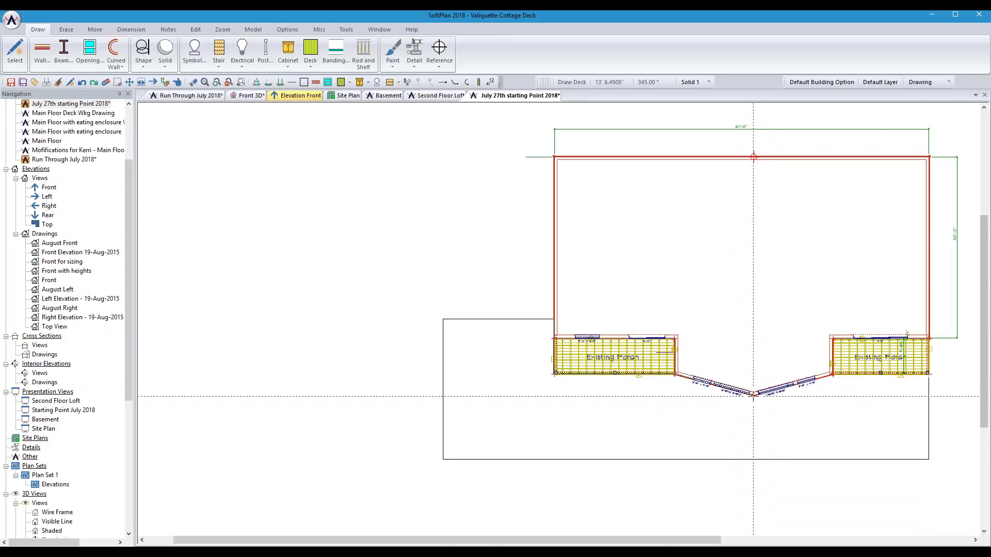
click(753, 397)
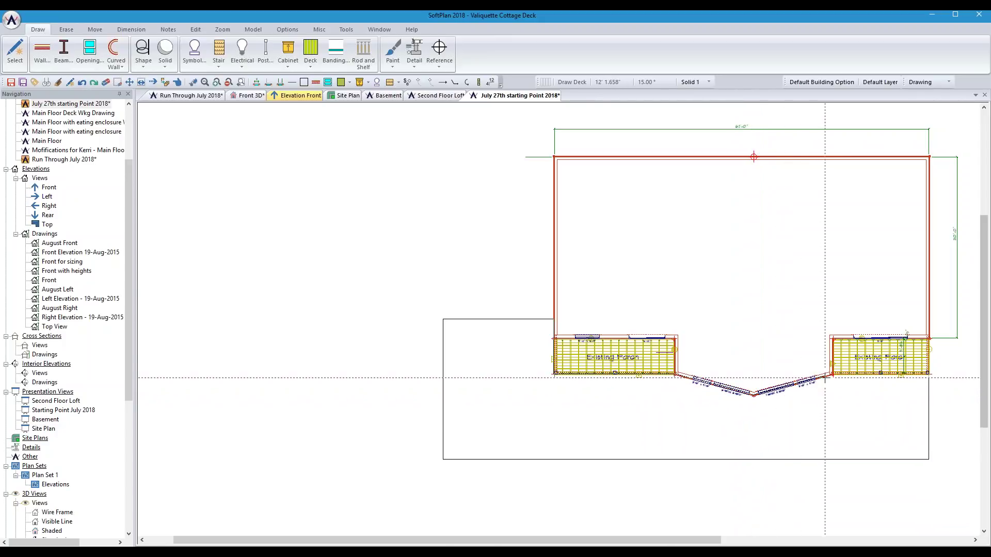
click(833, 375)
scroll(833, 374, down, 2)
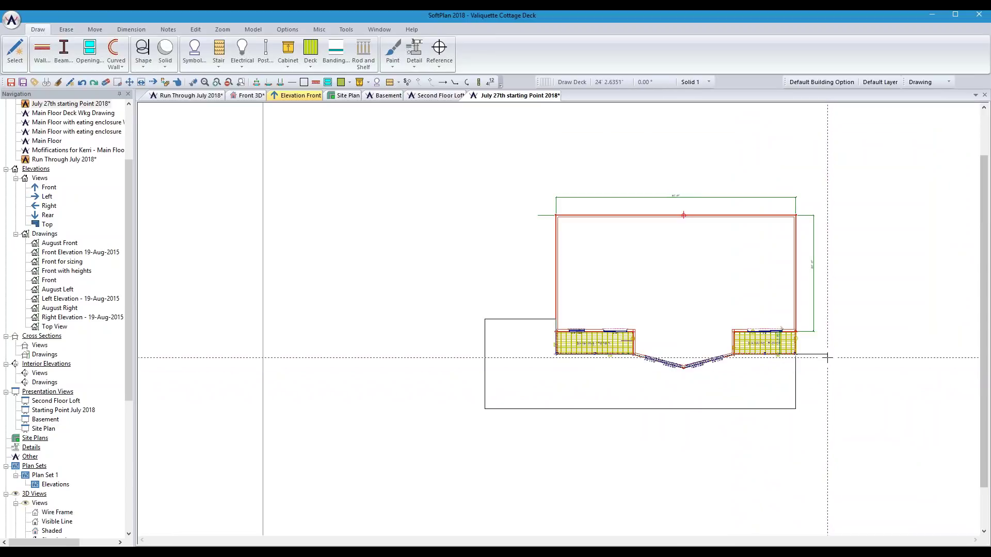
click(796, 356)
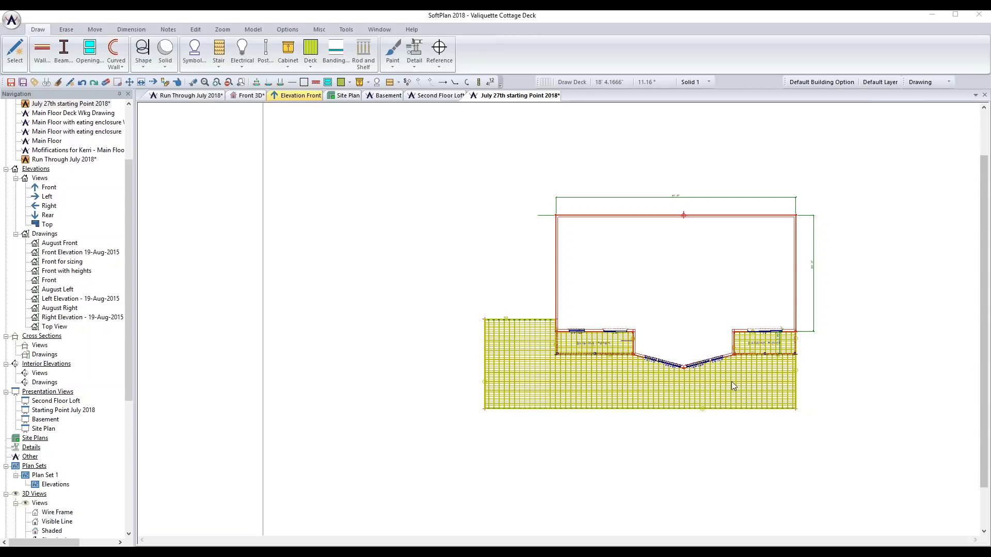
- Add extension lines from the new deck's corners on its left, upper, lower and right sides
scroll(686, 401, up, 2)
scroll(559, 319, up, 1)
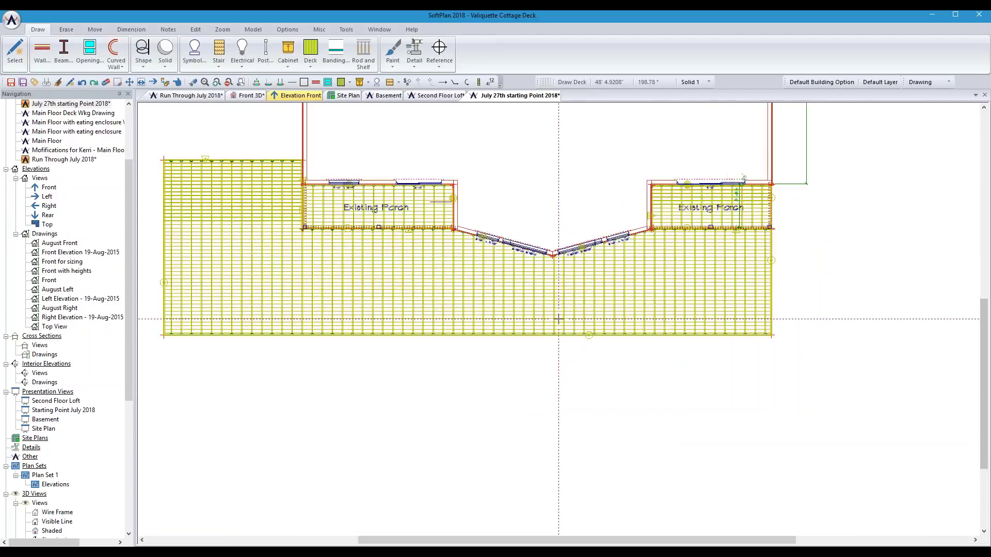
scroll(469, 299, down, 2)
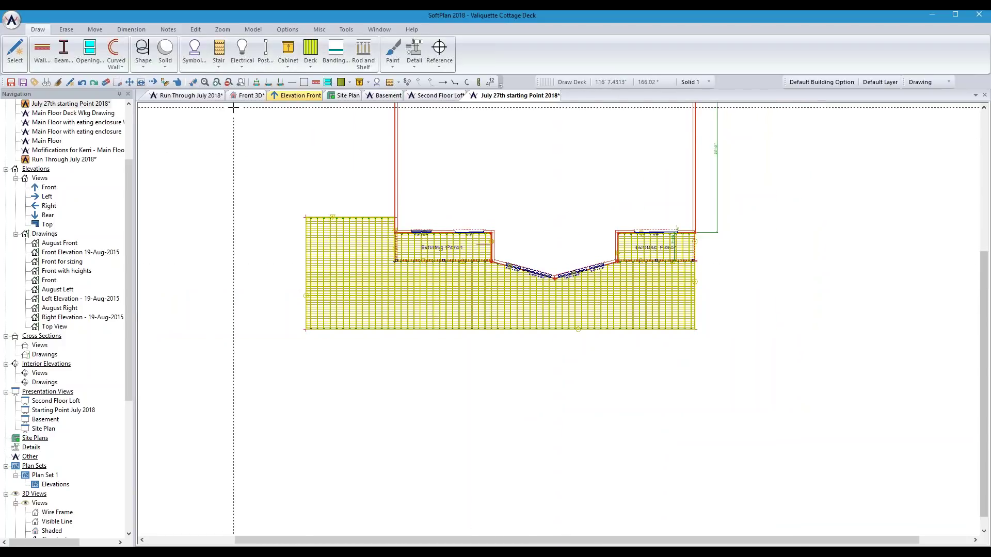
click(280, 82)
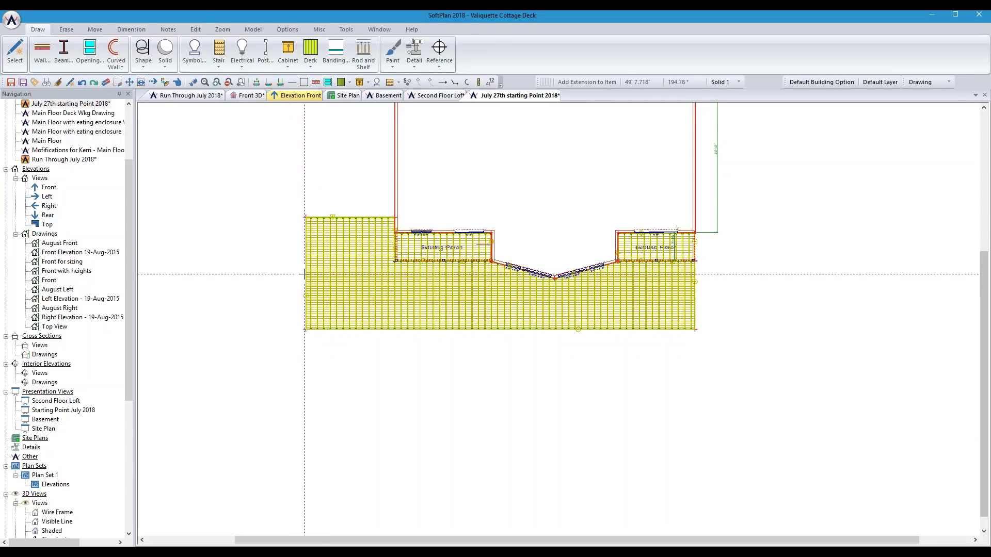
click(243, 273)
click(344, 217)
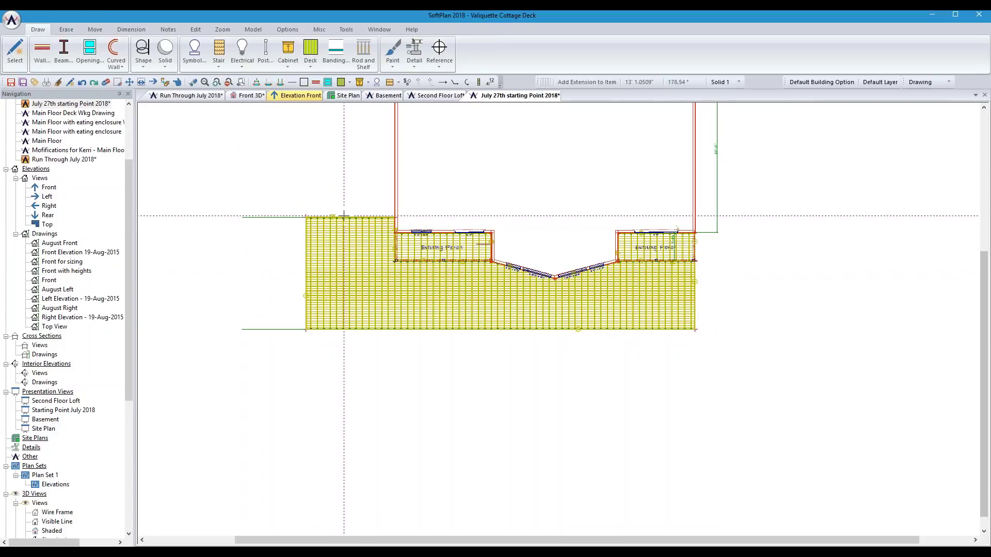
click(341, 166)
click(351, 329)
click(351, 396)
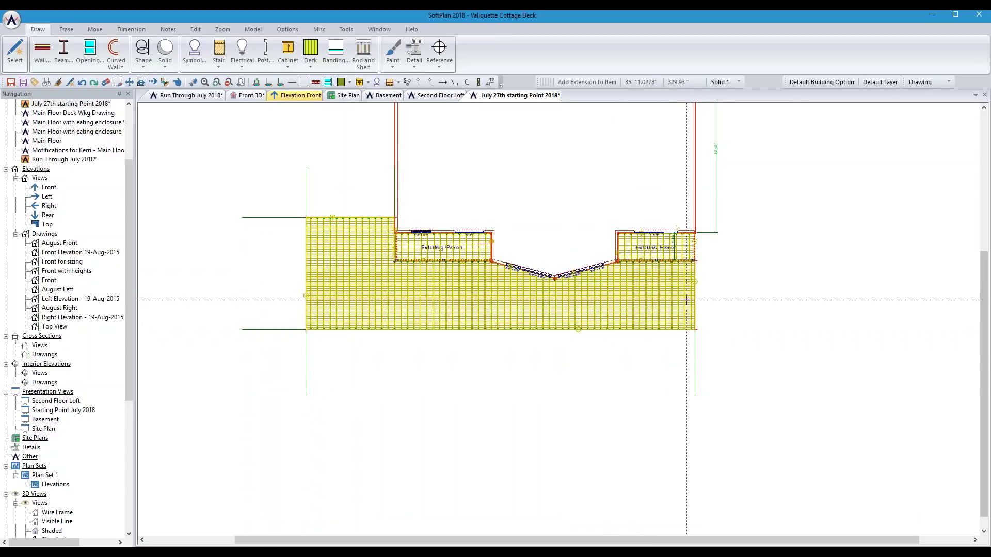
click(696, 301)
click(743, 304)
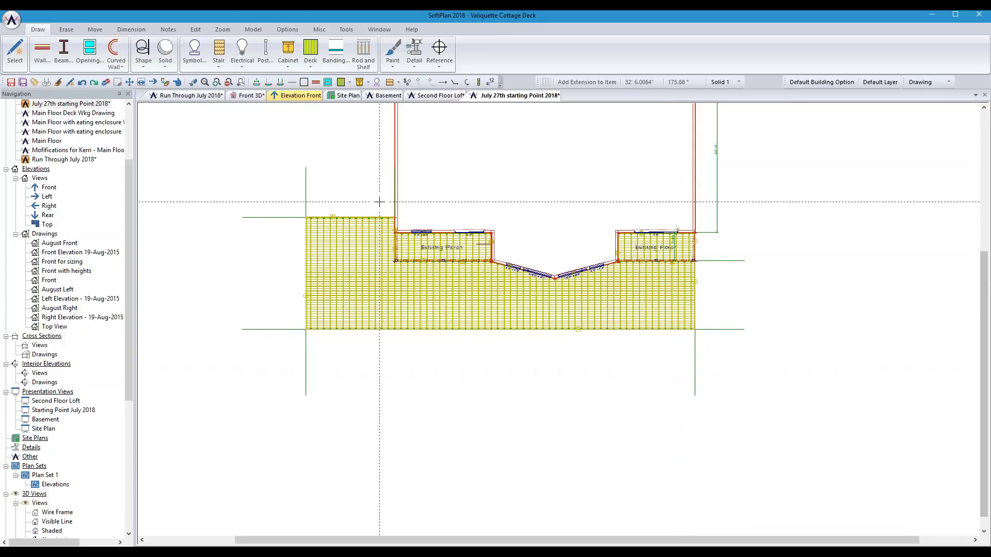
- Add dimension lines between the extension lines on the new deck's upper, left, lower and right sides
click(257, 82)
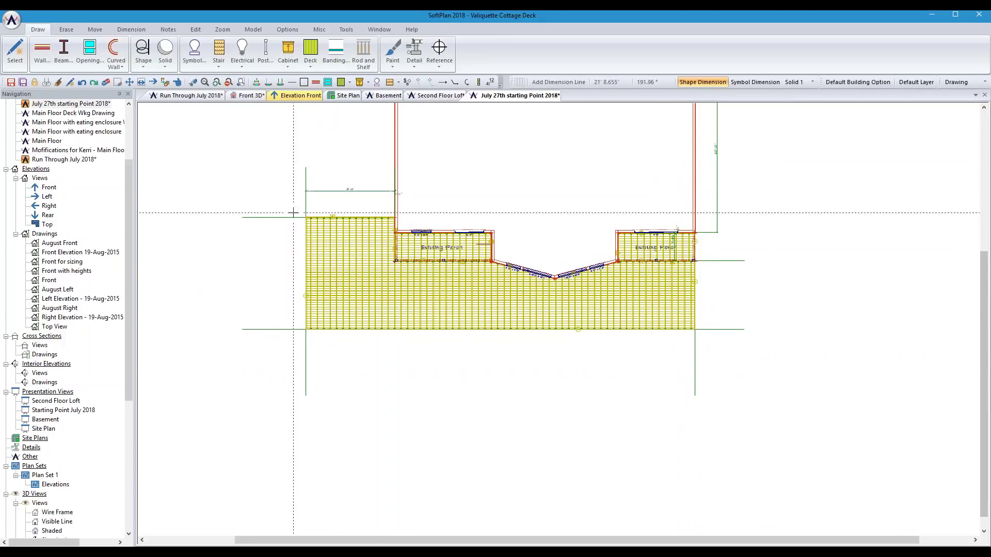
click(268, 217)
click(268, 329)
click(306, 368)
click(696, 369)
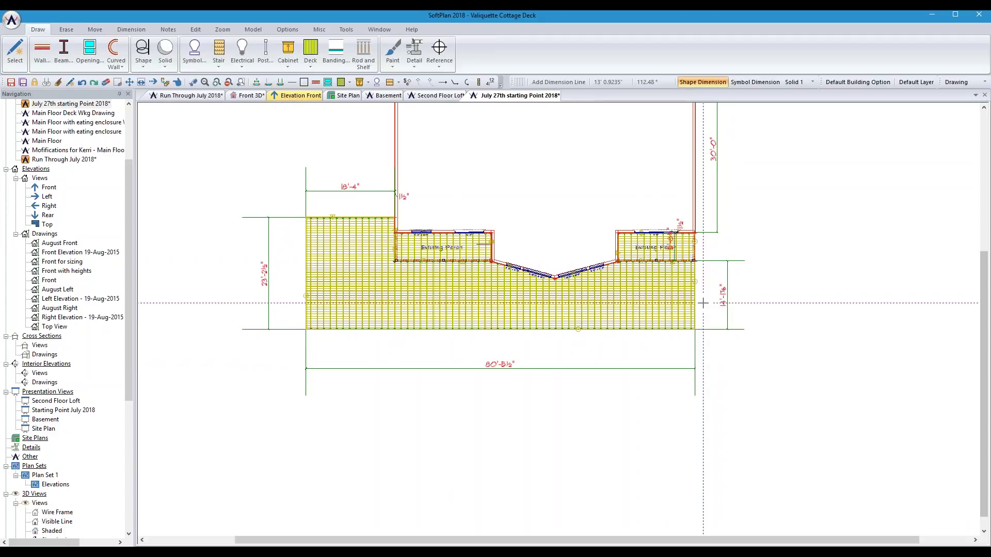
- Set the deck's depth dimension beside the right porch to 14', moving the deck's front edge
right_click(727, 298)
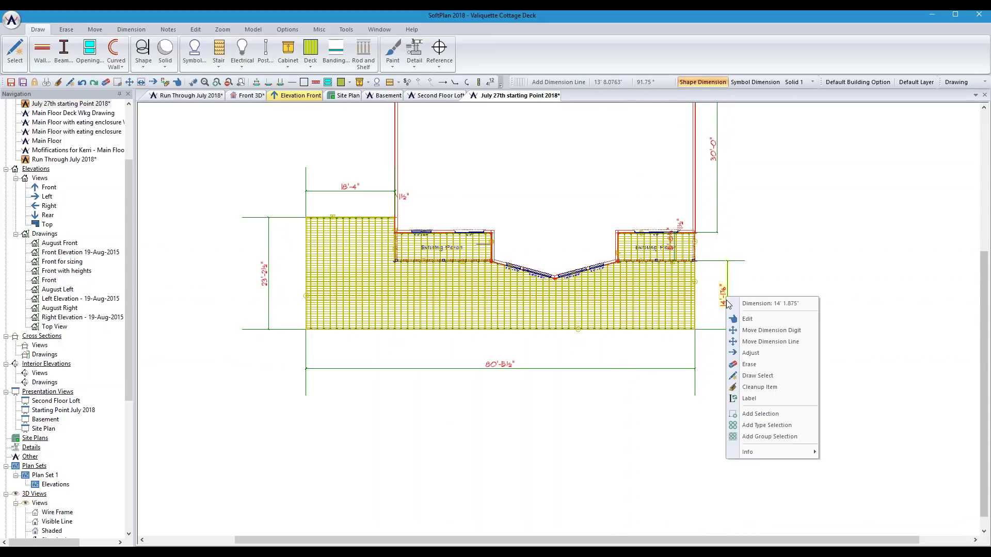
click(749, 320)
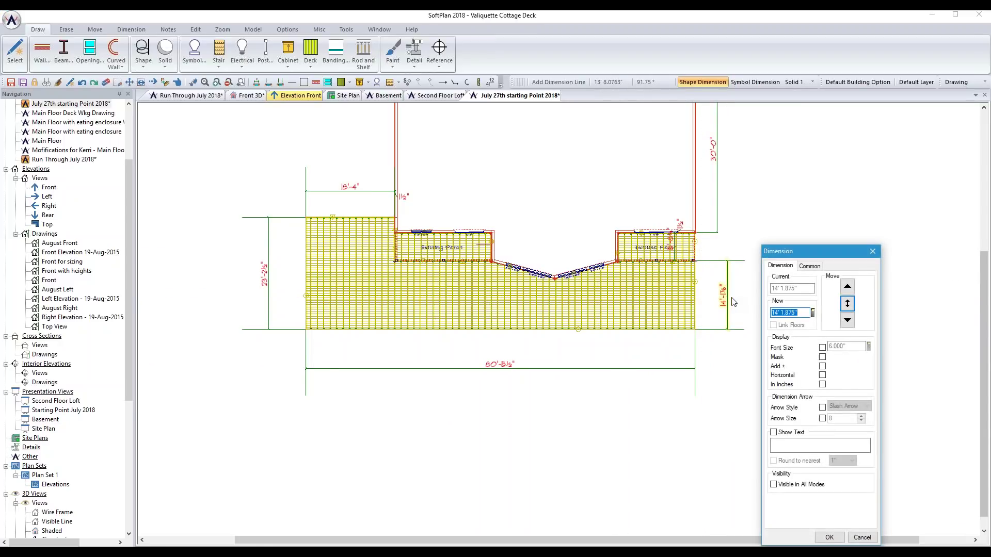
text(14)
text(')
drag(810, 250, 691, 244)
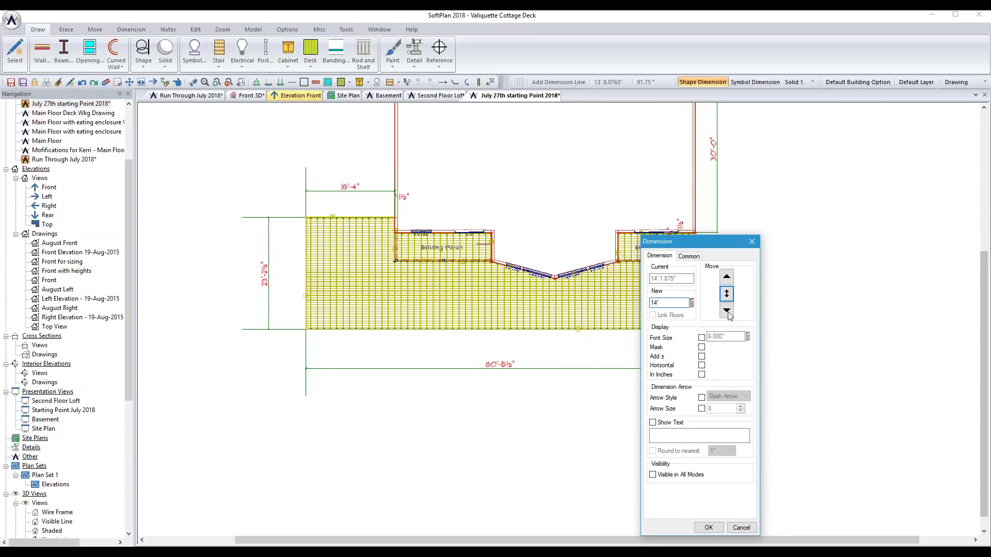
key(Return)
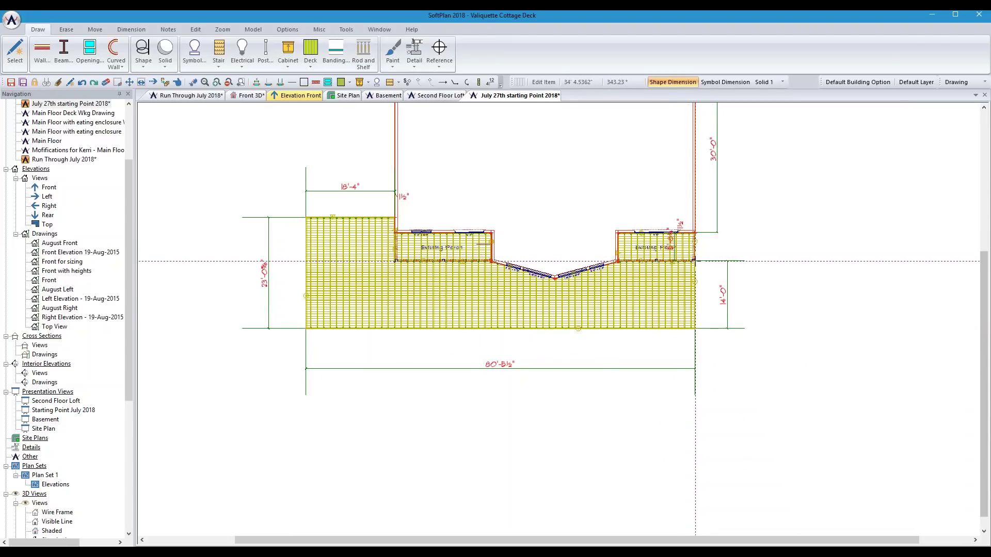
click(540, 370)
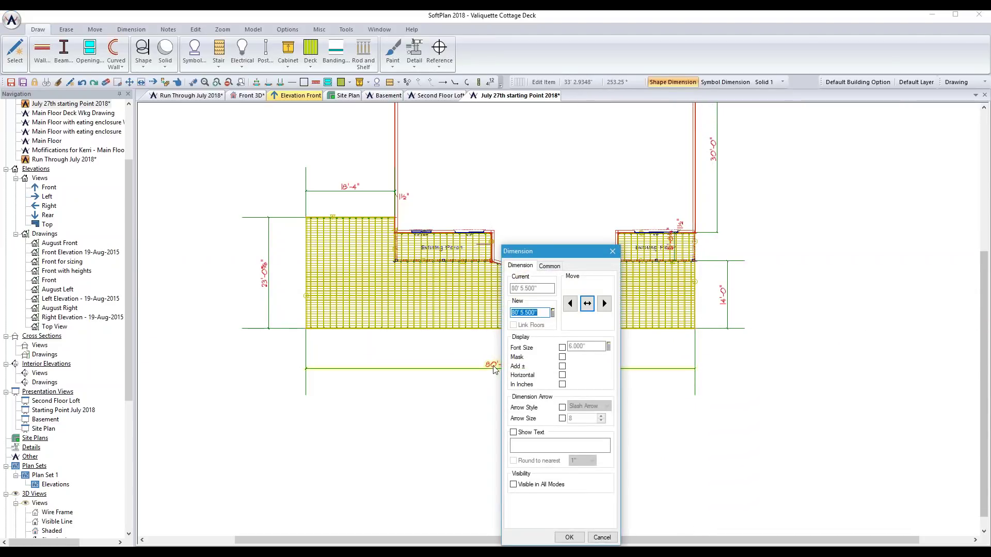
click(613, 251)
scroll(558, 320, up, 2)
scroll(558, 320, up, 3)
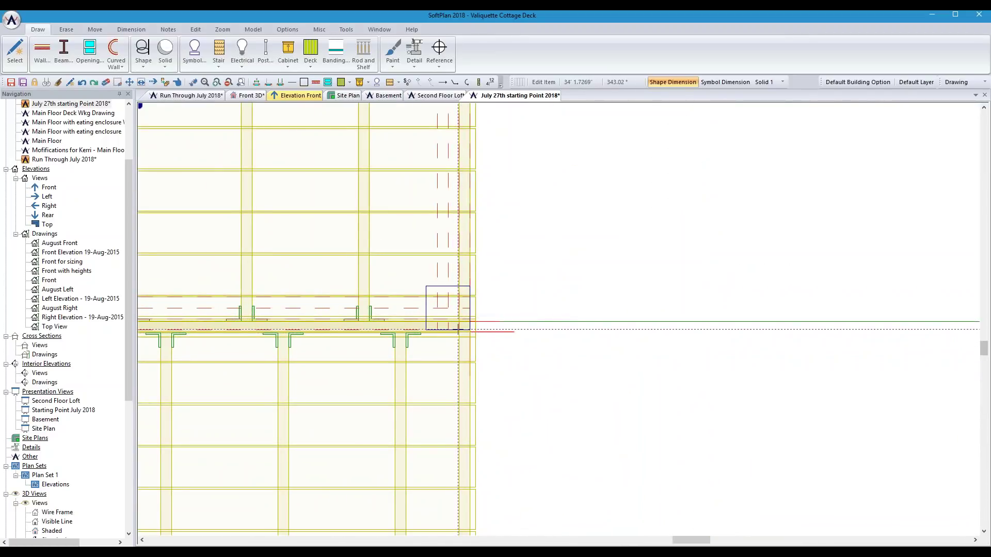
scroll(465, 336, down, 5)
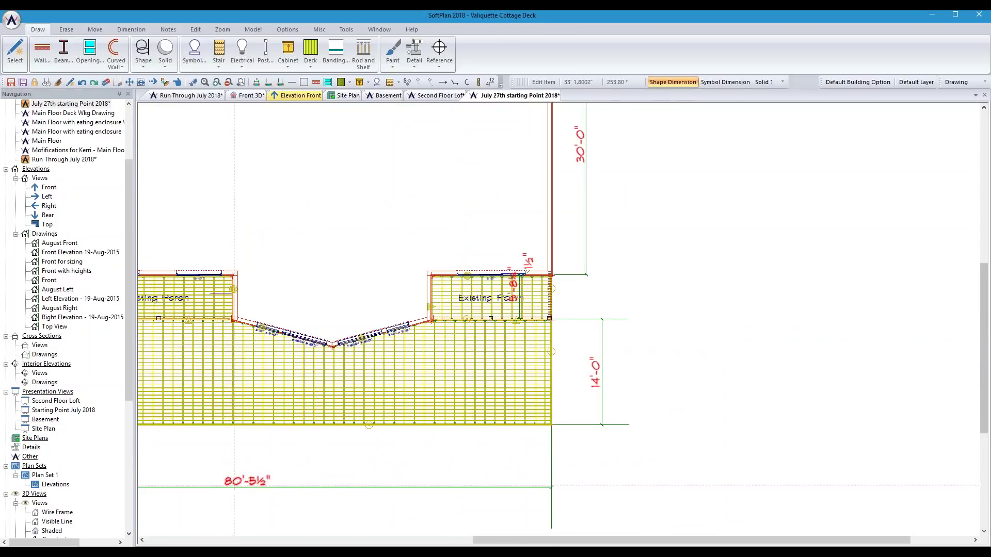
- Set the deck's overall width dimension along the front to 80', moving its left edge
click(288, 468)
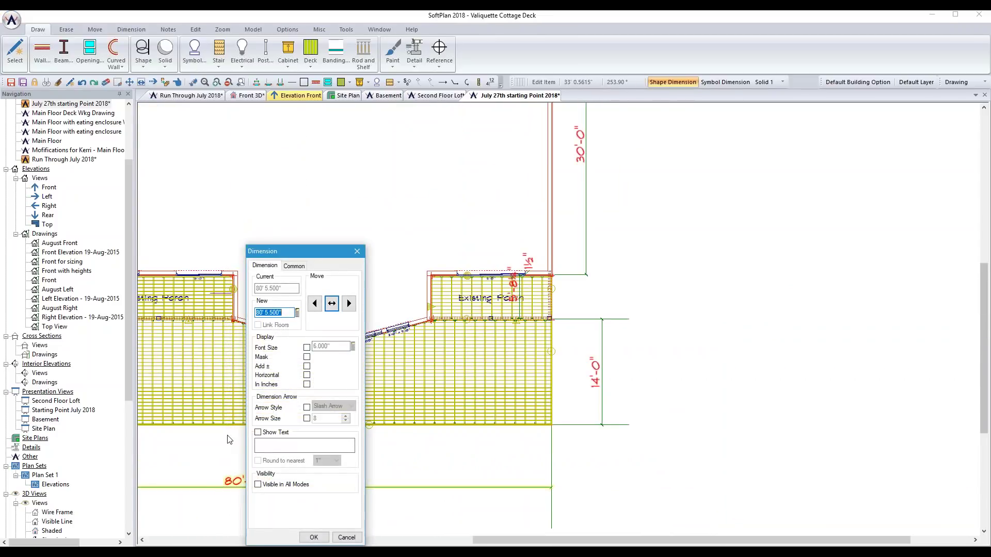
text(80)
key(Tab)
key(Return)
- Set the deck's left side dimension to 24', moving the upper edge of the left section
scroll(227, 417, down, 3)
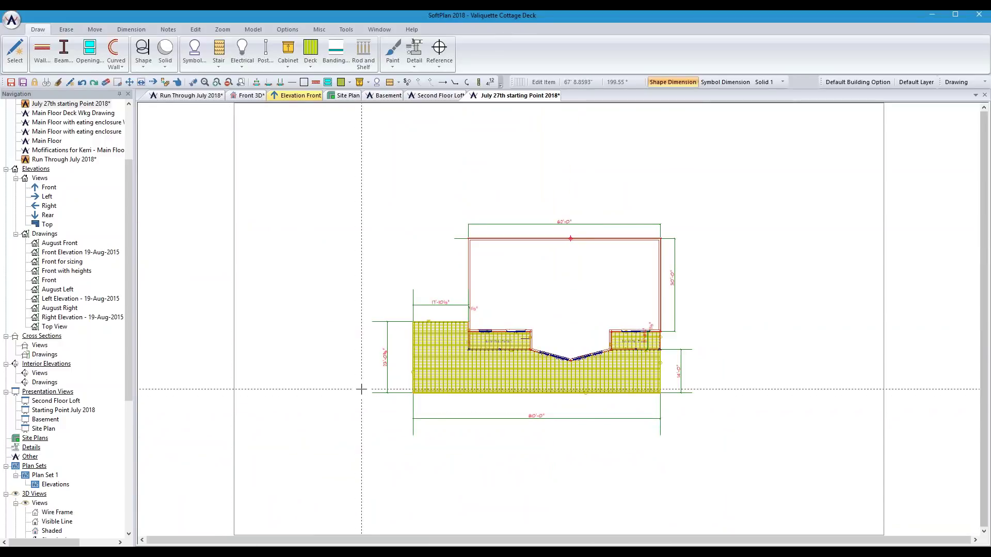
scroll(356, 396, up, 5)
click(530, 308)
text(24' 0.000")
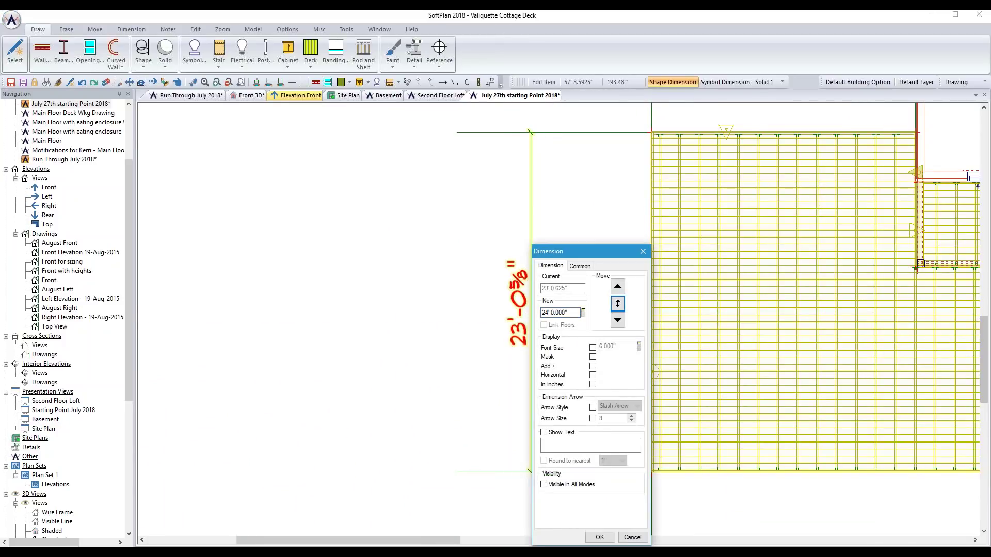
key(Tab)
click(619, 287)
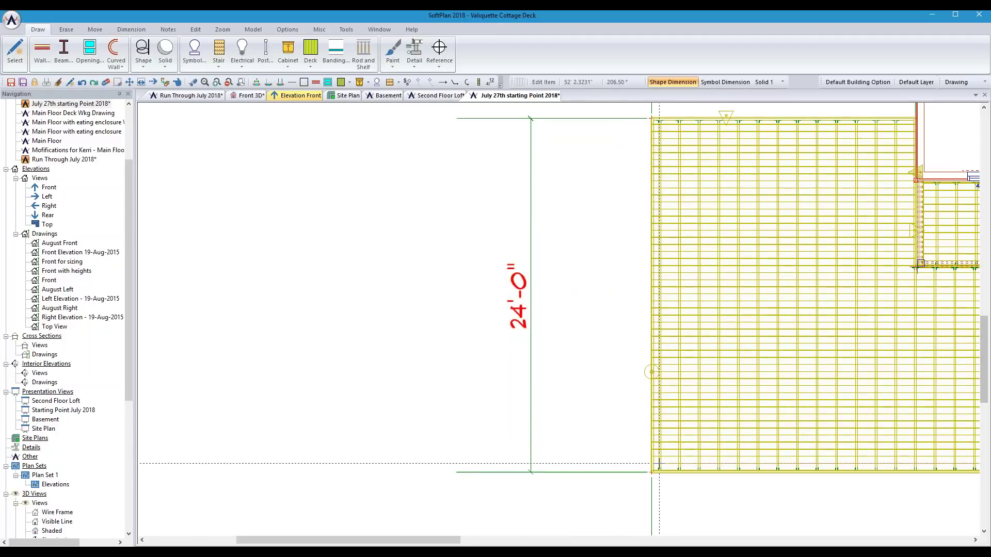
scroll(689, 173, down, 1)
click(689, 147)
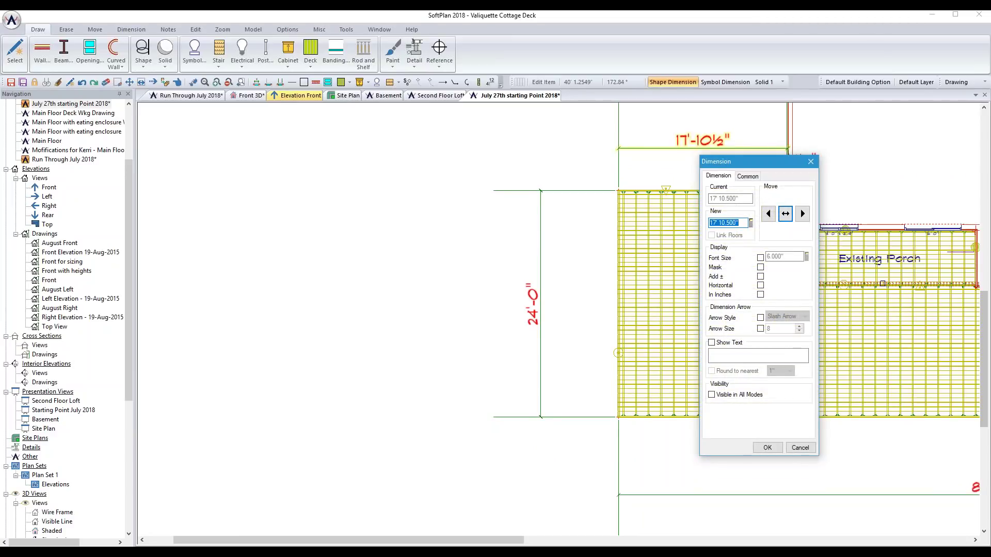
click(801, 448)
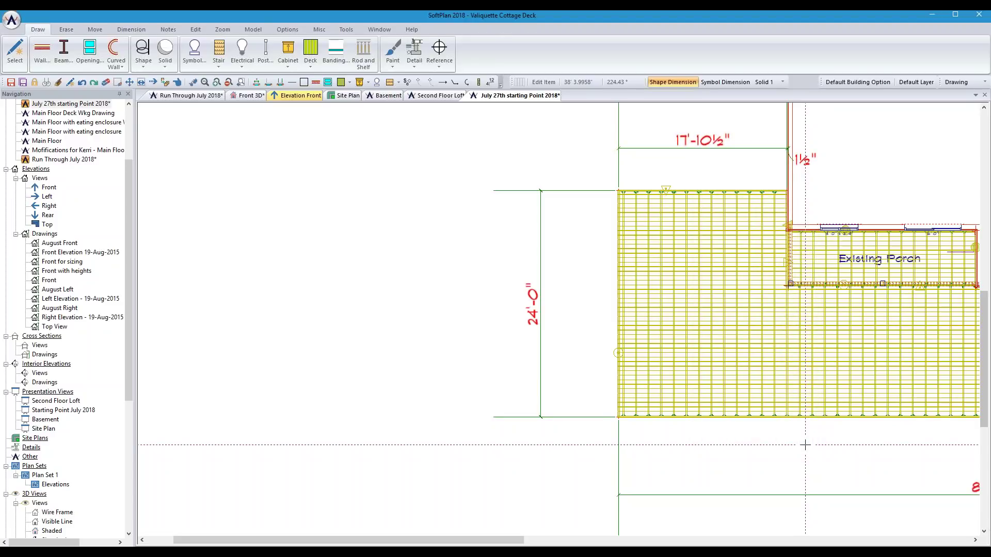
scroll(814, 351, down, 5)
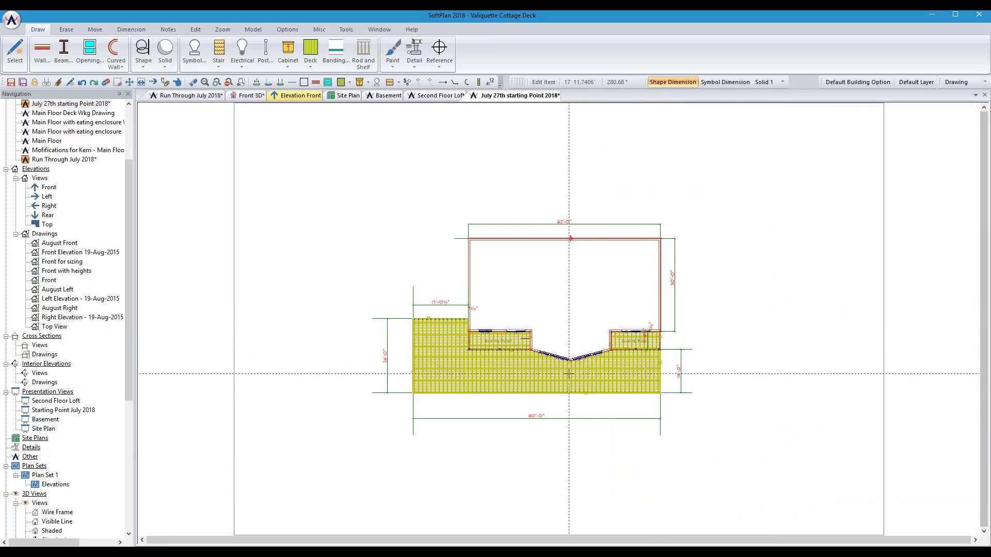
scroll(553, 413, up, 4)
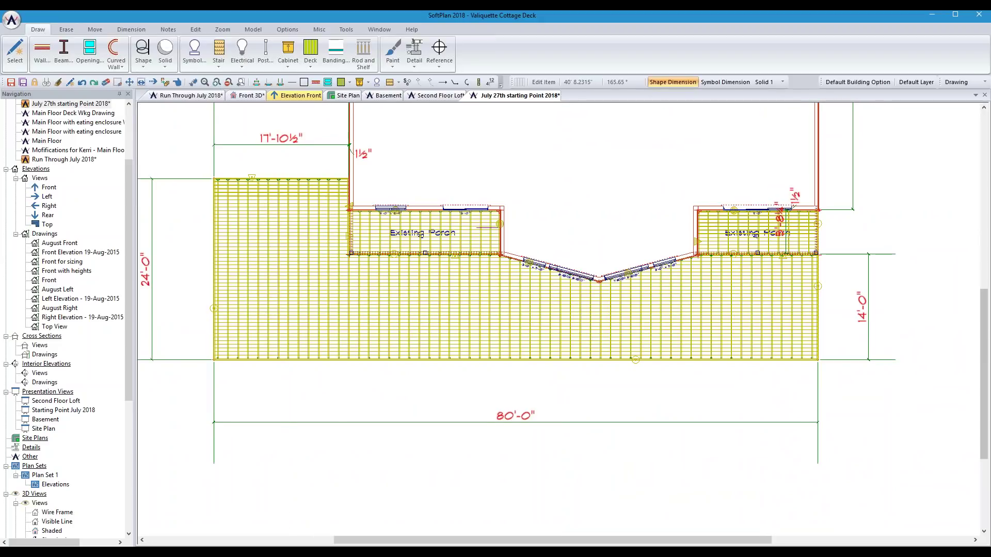
- In the Front 3D view, replace the Starting Point July 2018 floor plan in the model with July 27th starting Point 2018
click(248, 96)
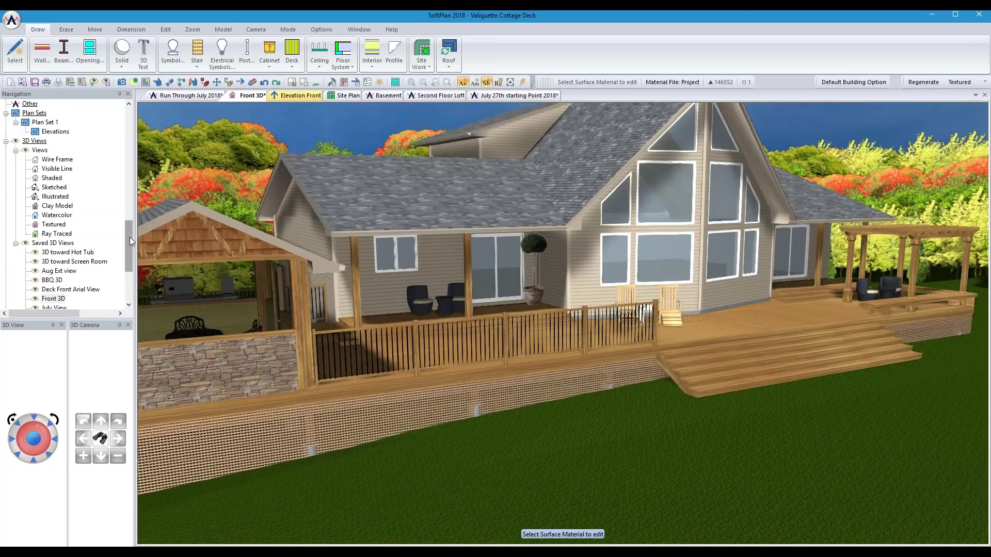
drag(129, 237, 132, 109)
mouse_move(63, 128)
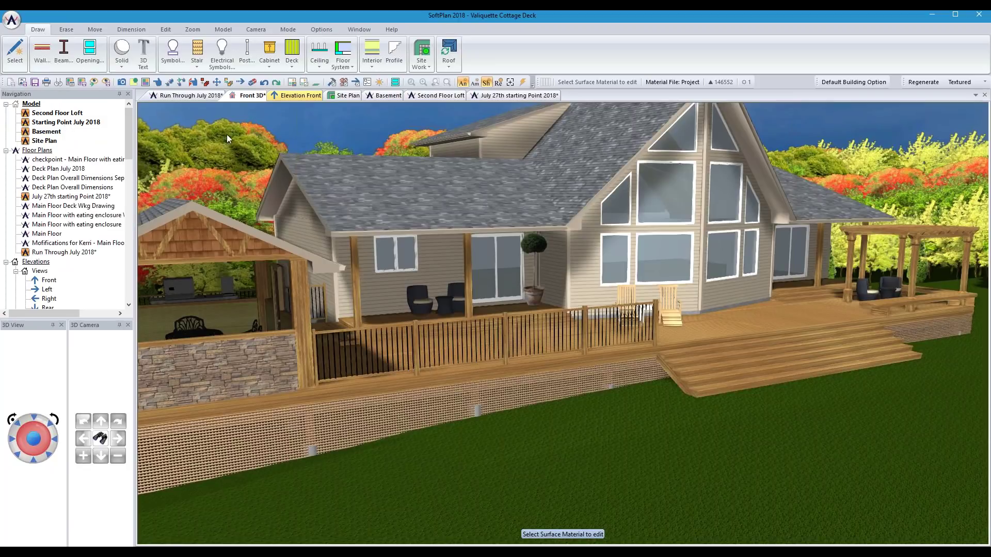
drag(55, 124, 57, 203)
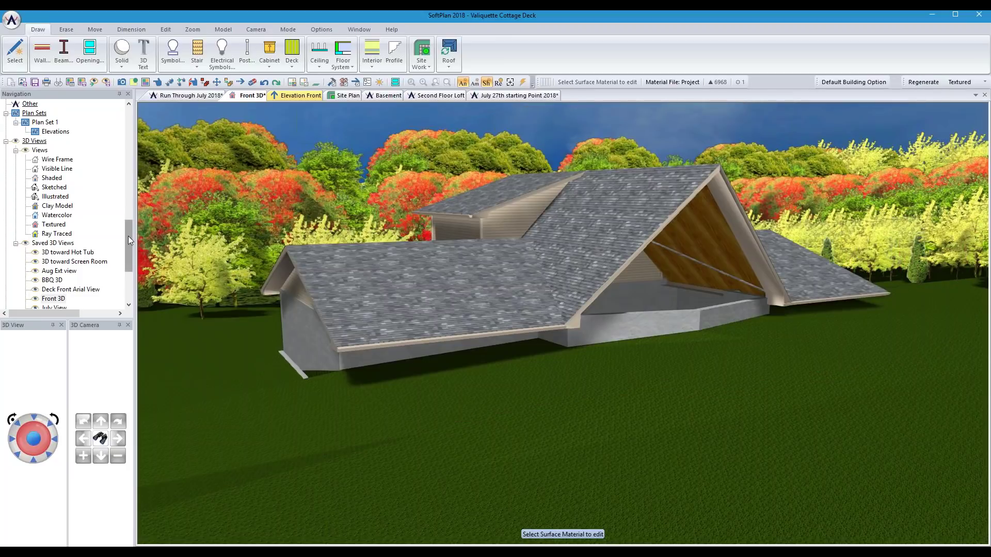
drag(128, 236, 128, 114)
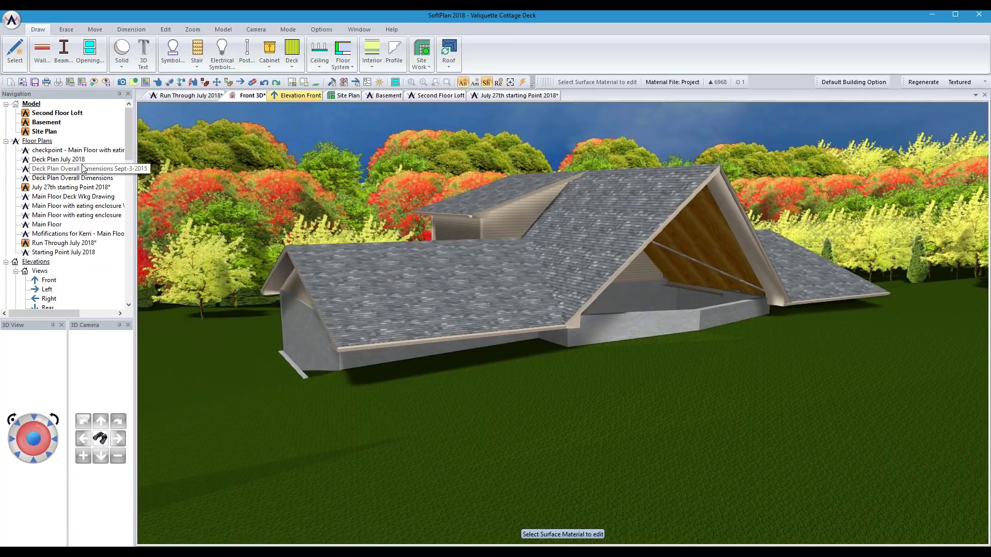
drag(79, 187, 76, 121)
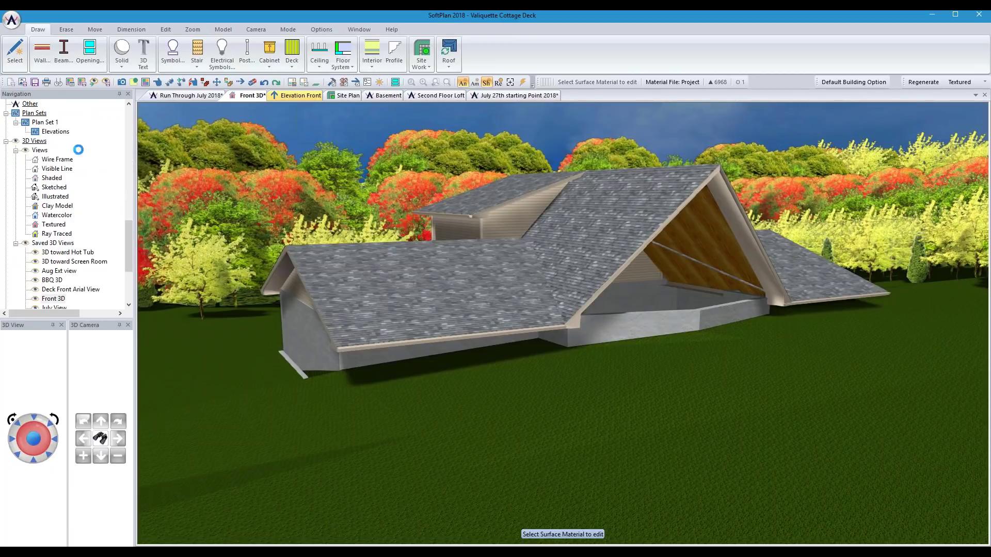
drag(130, 231, 134, 118)
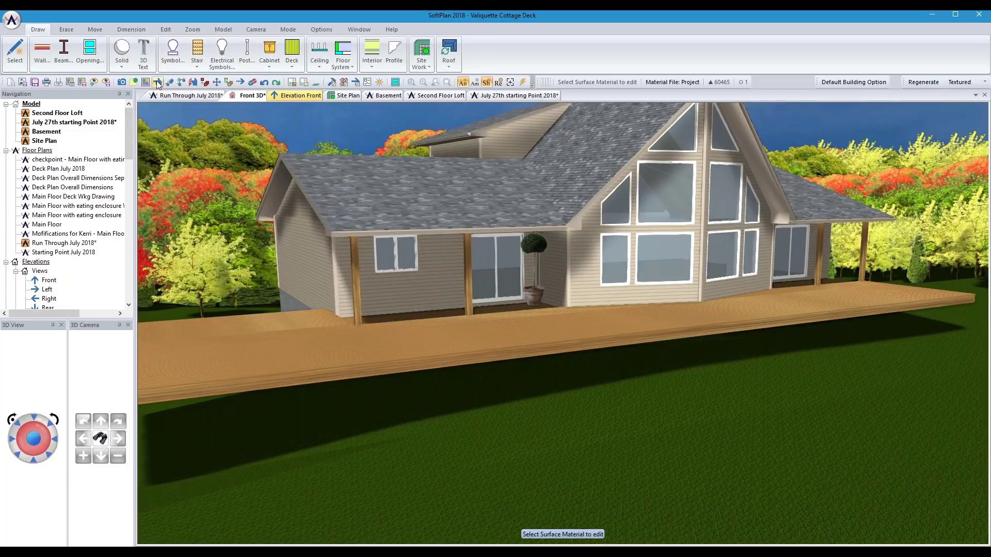
- Give the new deck an elevation offset of 15" down so it sits below the existing porches
click(302, 353)
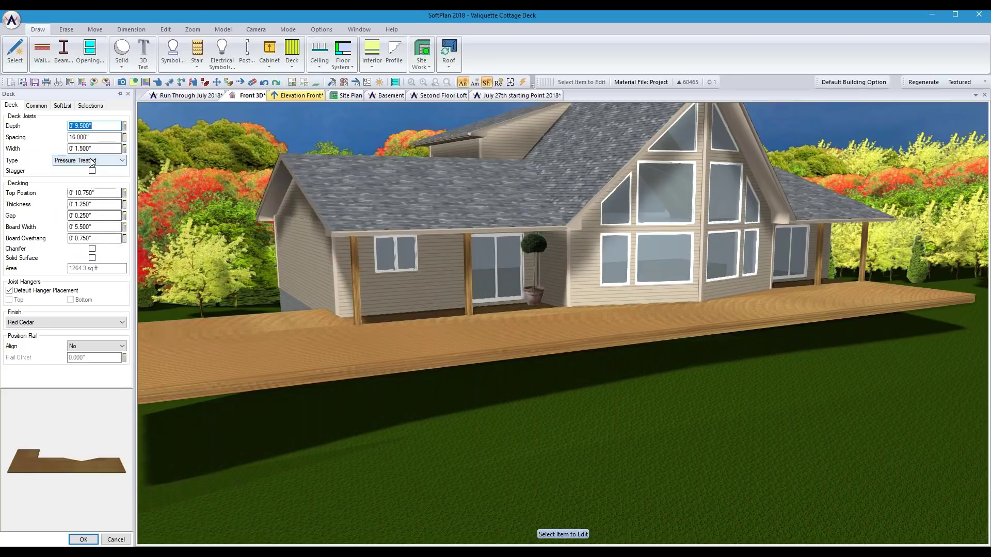
click(36, 106)
click(85, 247)
text(15)
key(Tab)
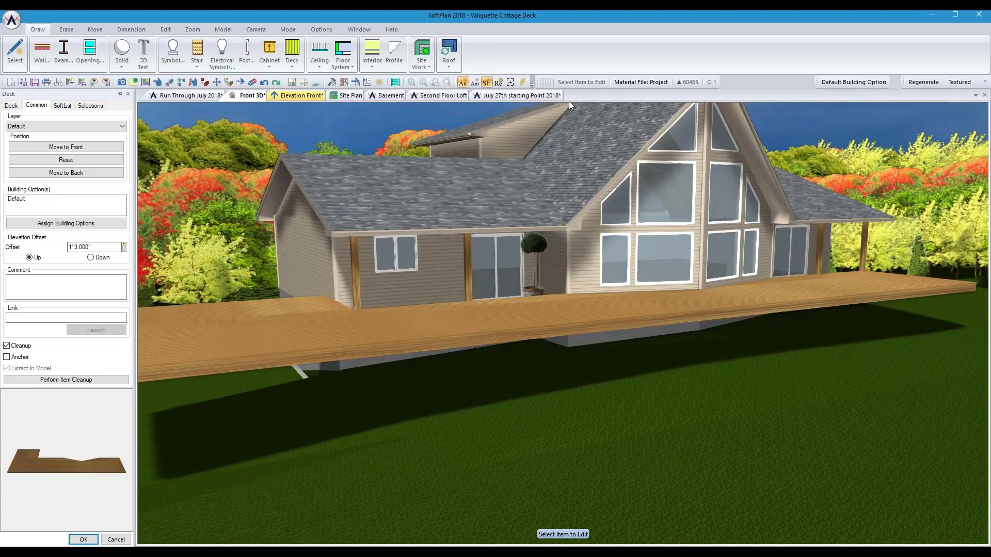
click(90, 257)
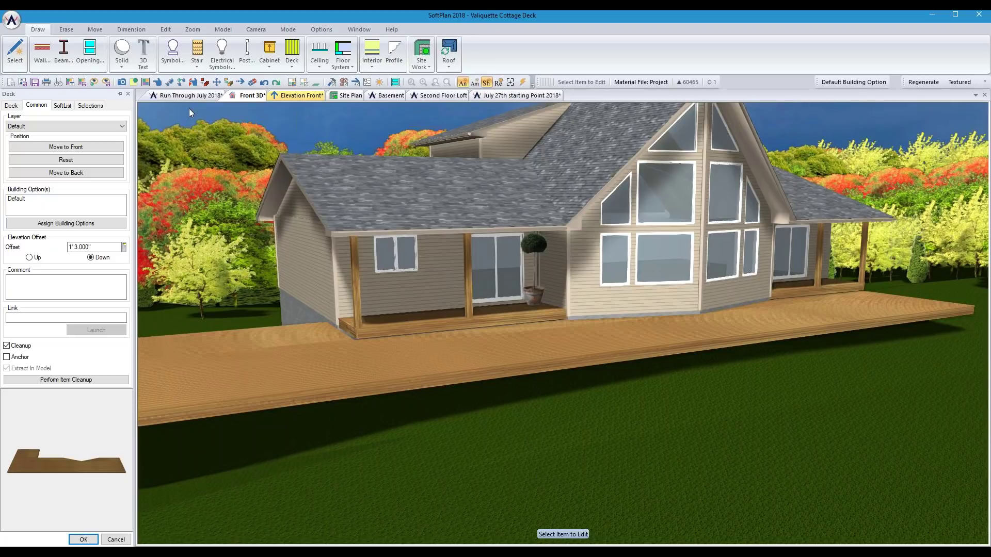
- In the July 27th floor plan, draw a 2x10 Pressure Treated deck beam along the deck's front edge from right corner to left corner
click(519, 96)
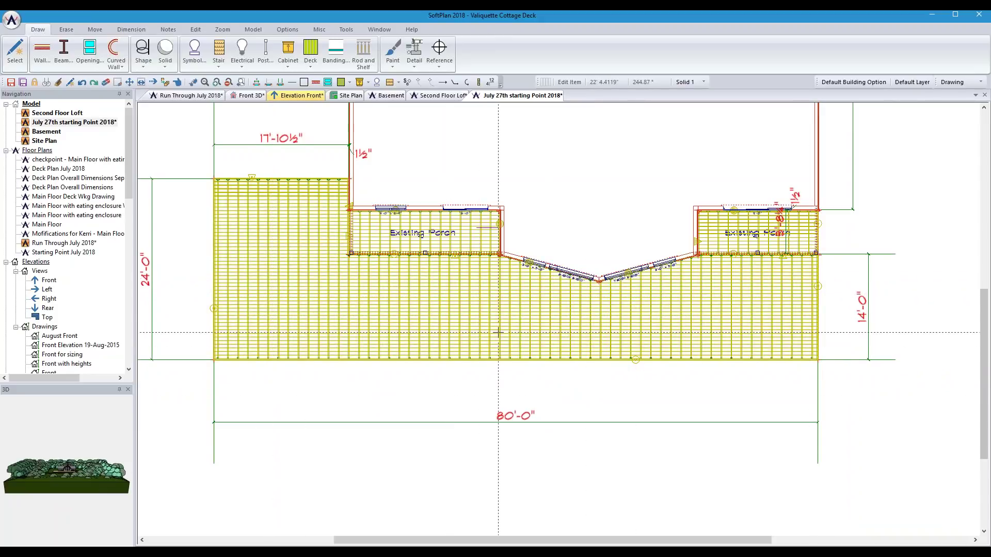
click(310, 56)
click(328, 221)
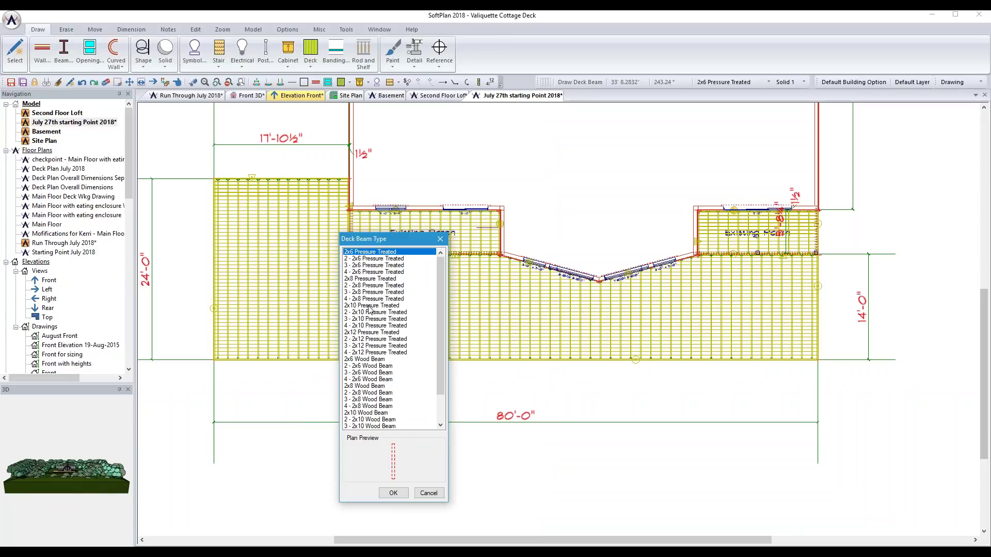
click(371, 306)
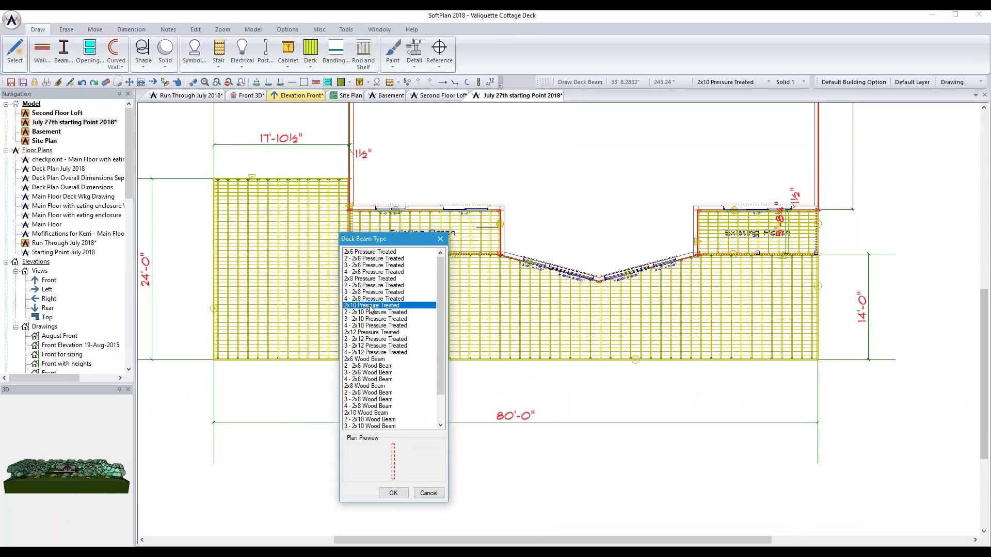
click(393, 493)
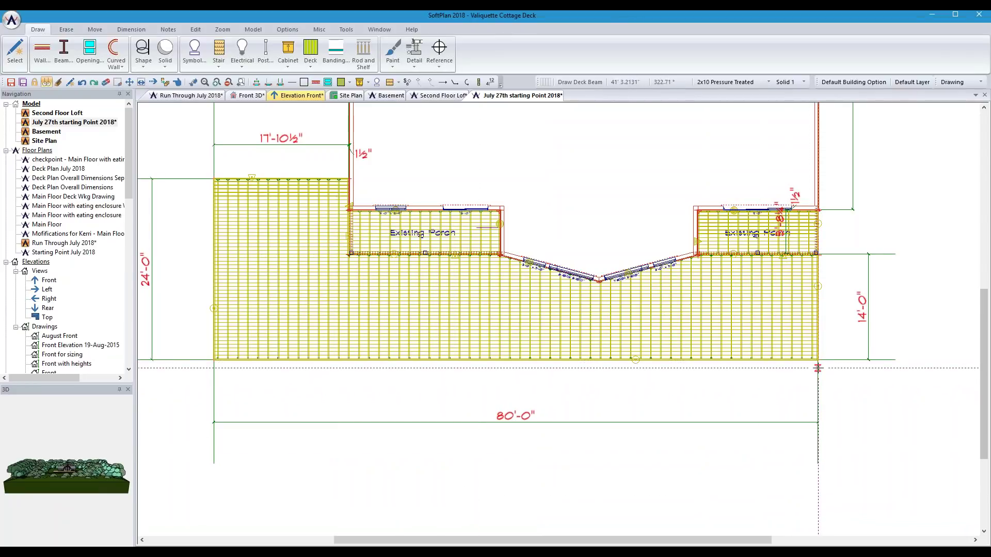
click(818, 360)
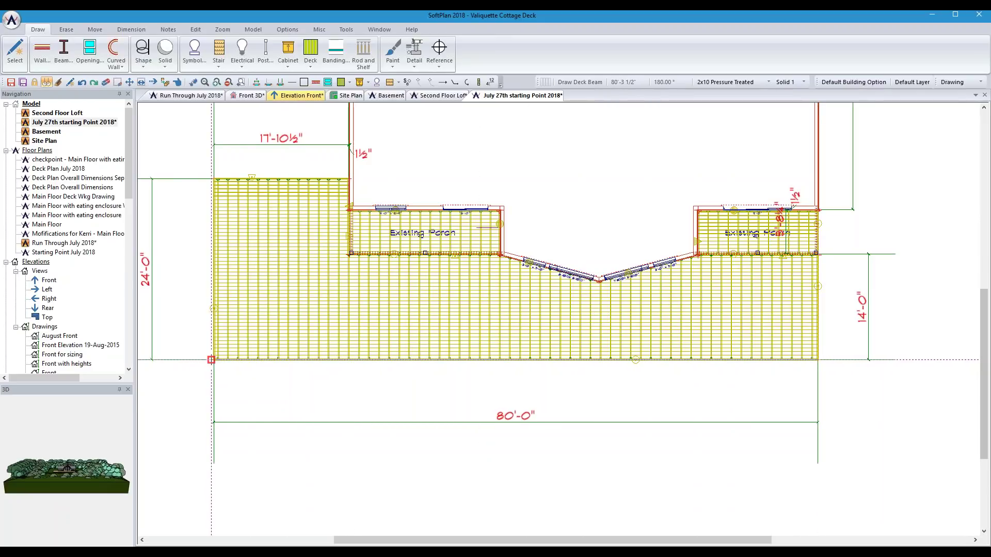
click(214, 360)
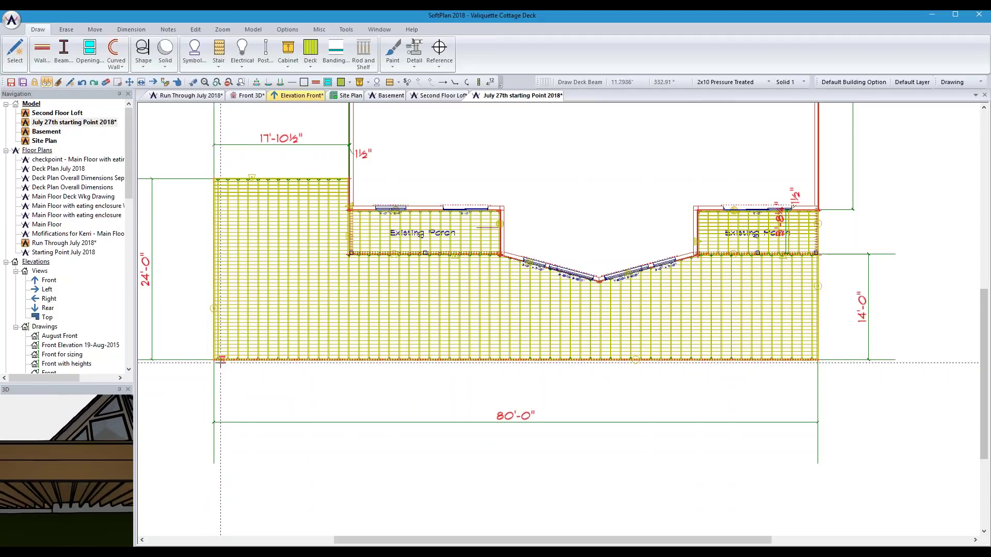
- Move the 2x10 Pressure Treated deck beam inward so its outer face lines up with the outer face of the deck's front rim joist
scroll(214, 360, up, 3)
scroll(559, 316, up, 3)
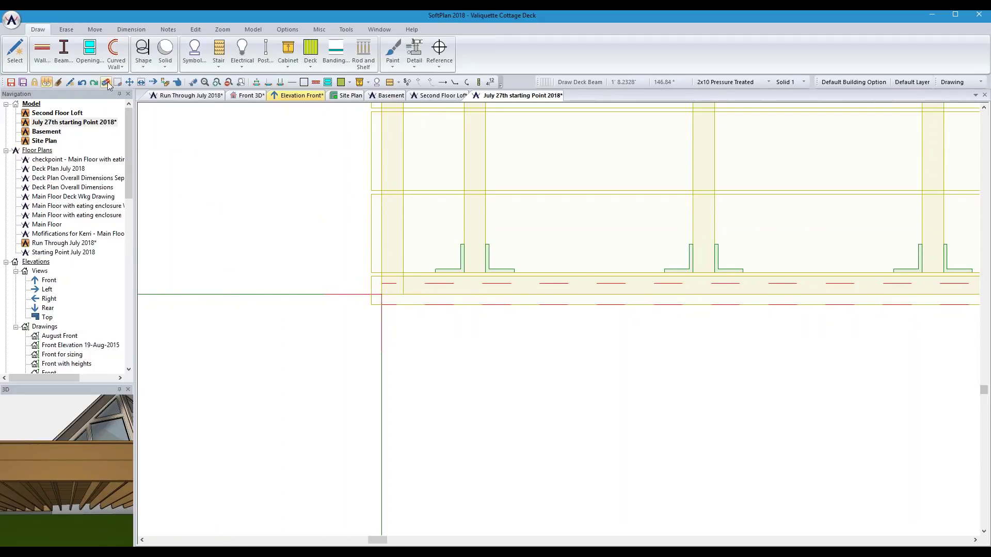
right_click(481, 298)
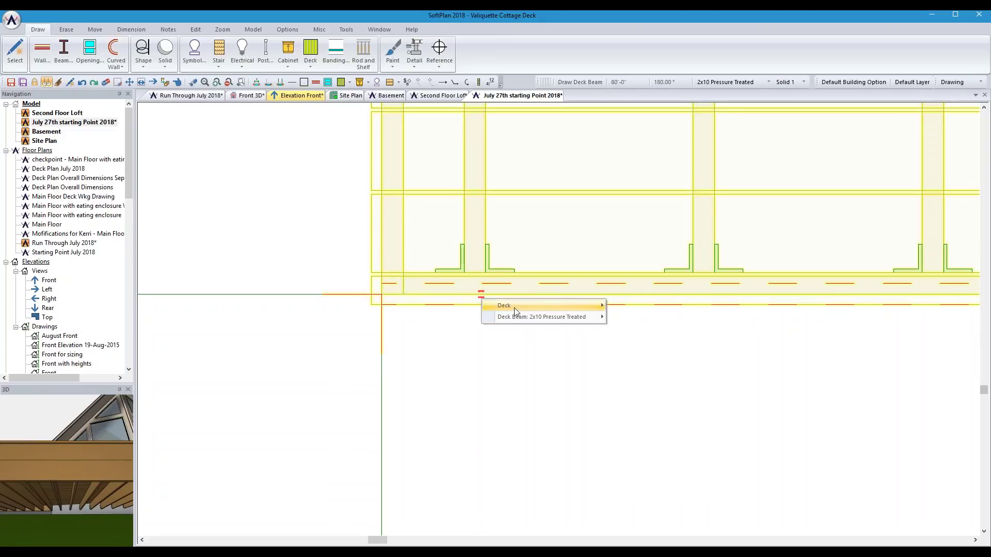
mouse_move(527, 315)
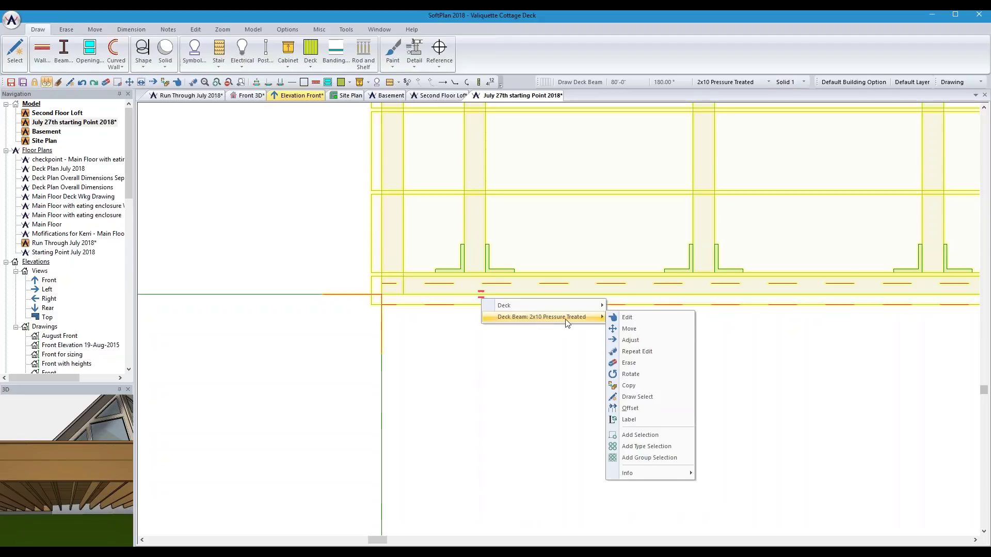
click(633, 328)
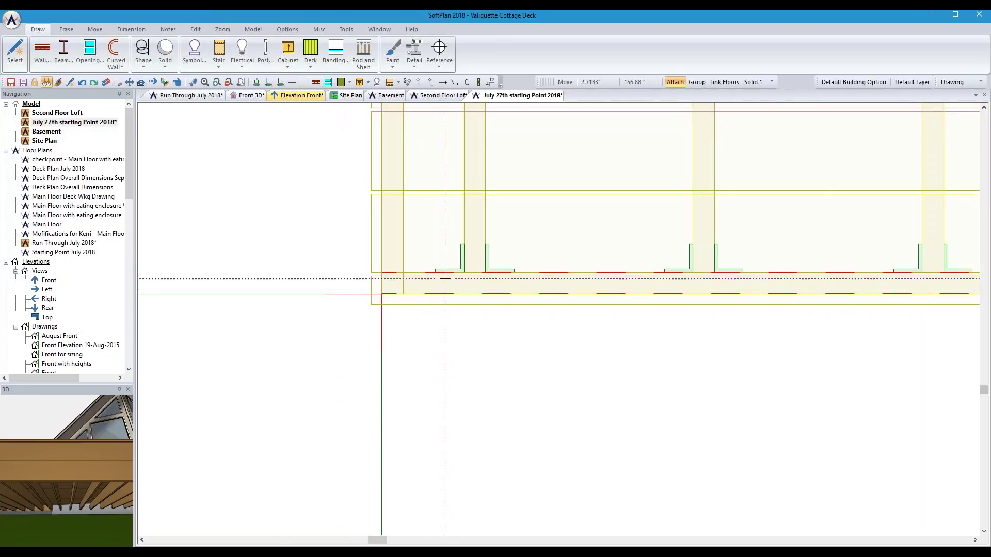
scroll(444, 282, down, 2)
scroll(605, 316, up, 2)
scroll(558, 319, down, 2)
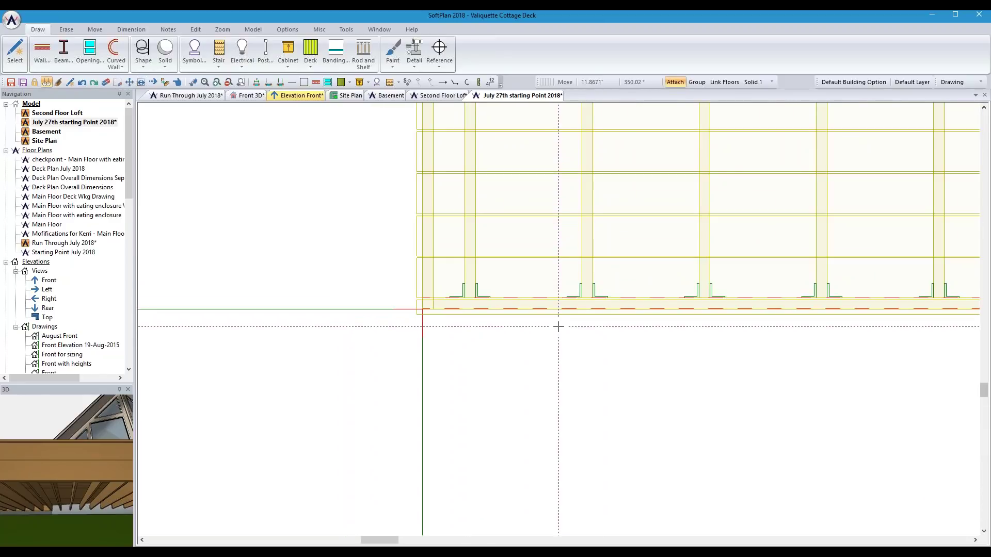
- In the Front 3D view, set the front deck beam's left and right end styles to Profile, keeping the chamfer profile
click(247, 98)
middle_drag(412, 414, 405, 345)
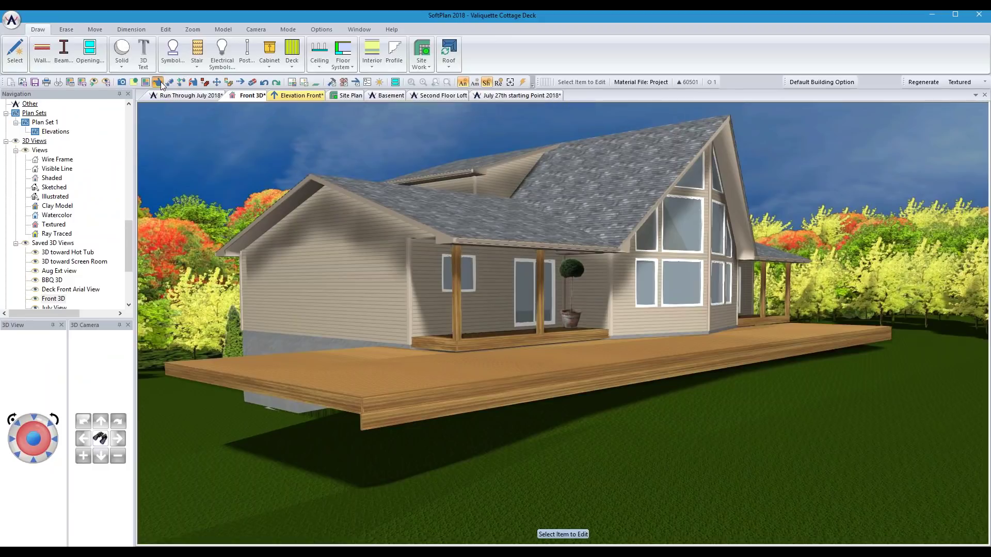
click(394, 419)
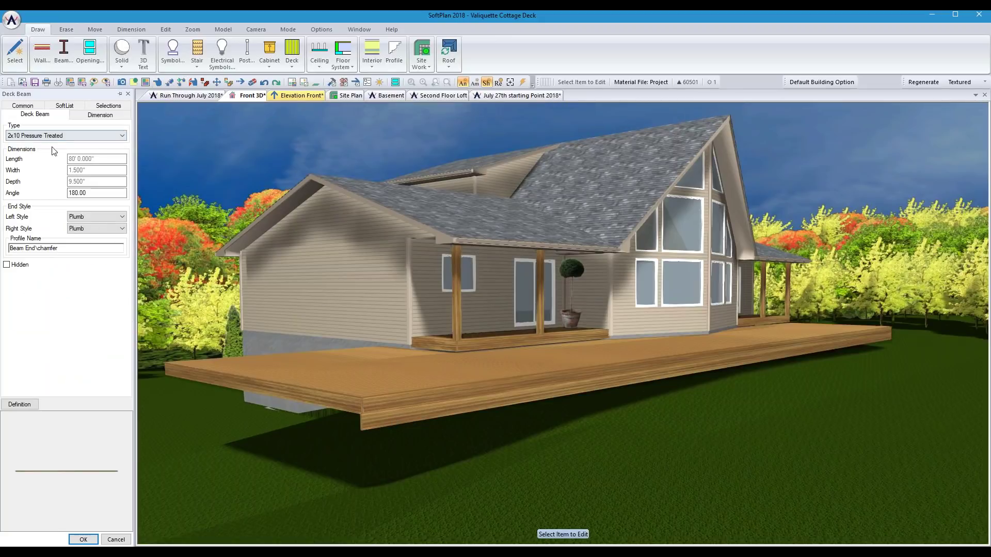
click(119, 228)
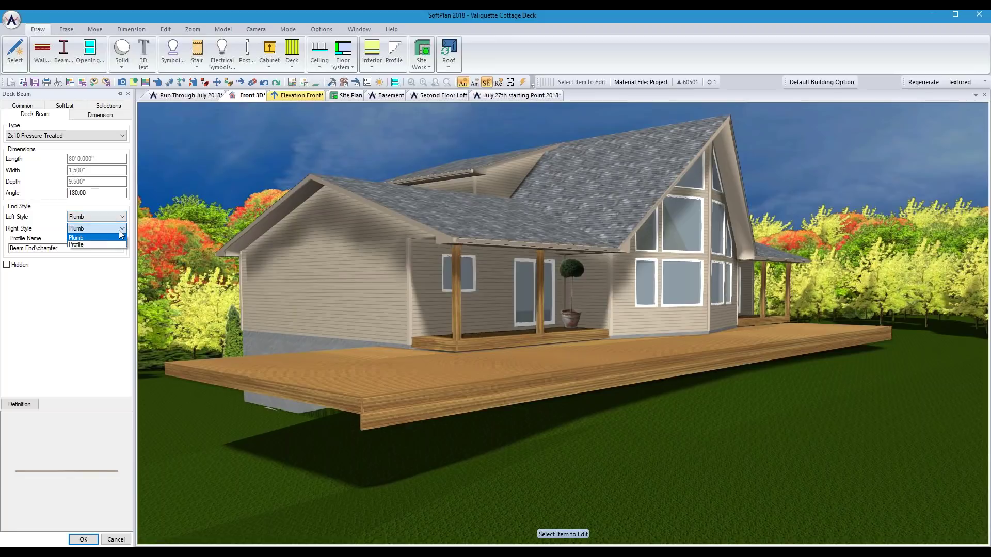
click(108, 246)
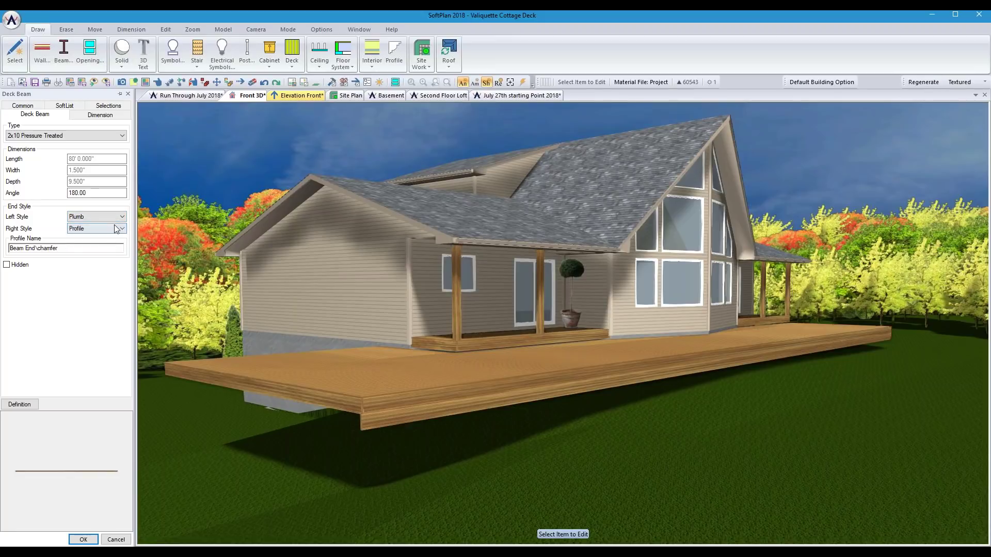
click(61, 251)
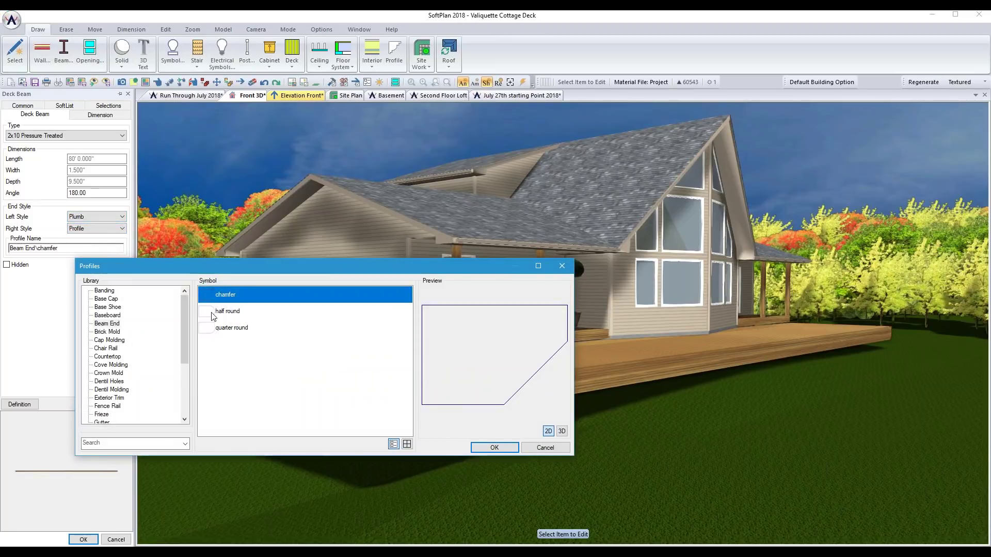
click(539, 450)
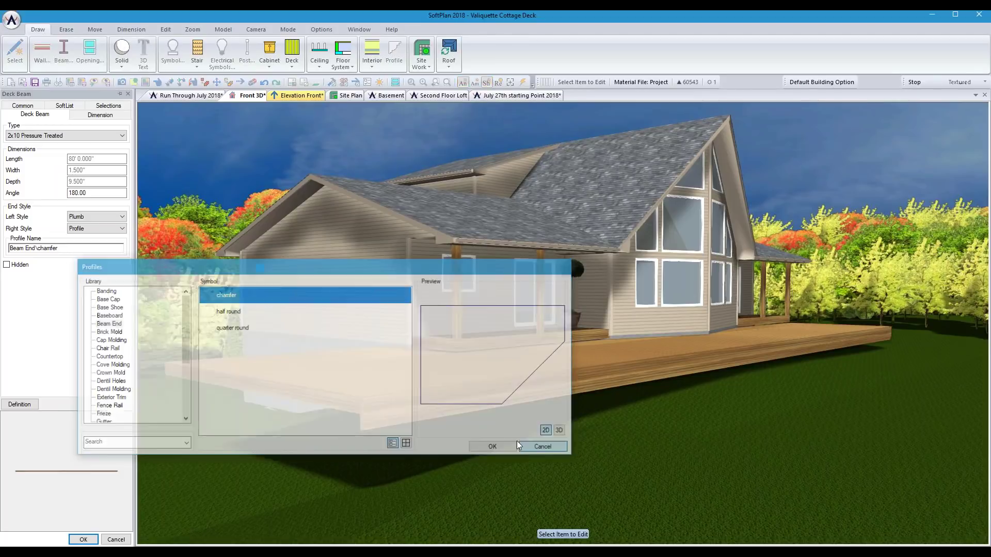
click(121, 217)
click(114, 232)
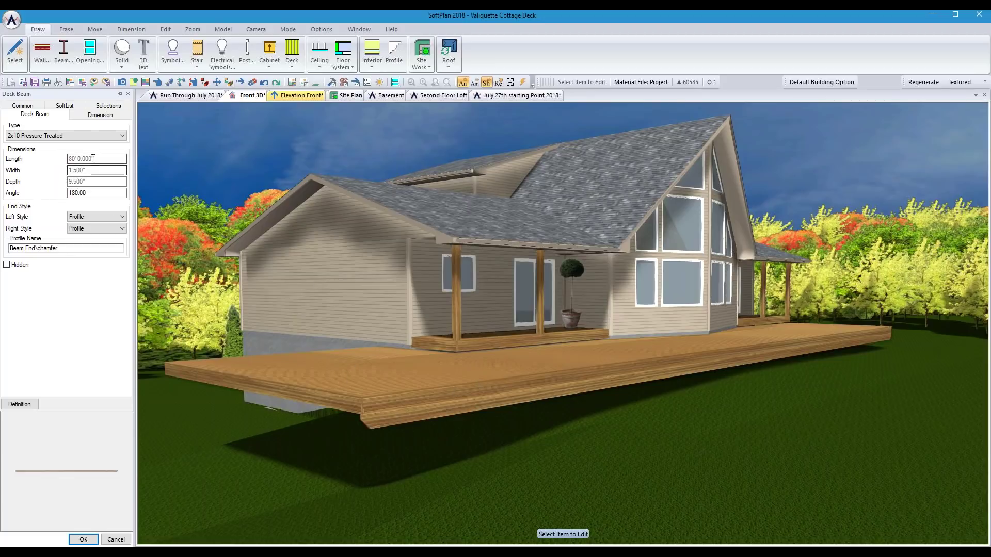
- Change the front beam's type to 2 - 2x10 Pressure Treated and realign it with the rim joist's outer face in the July 27th floor plan
click(123, 136)
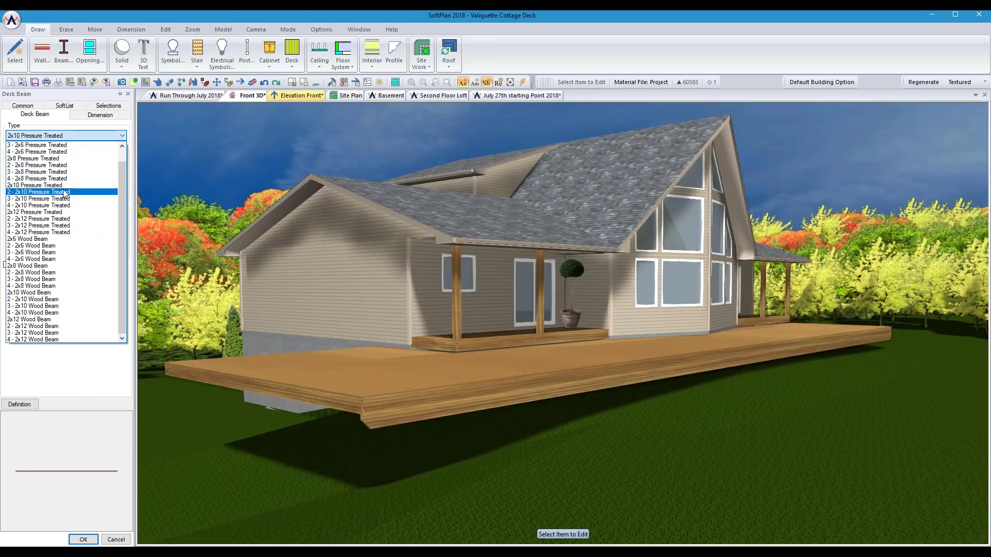
click(62, 192)
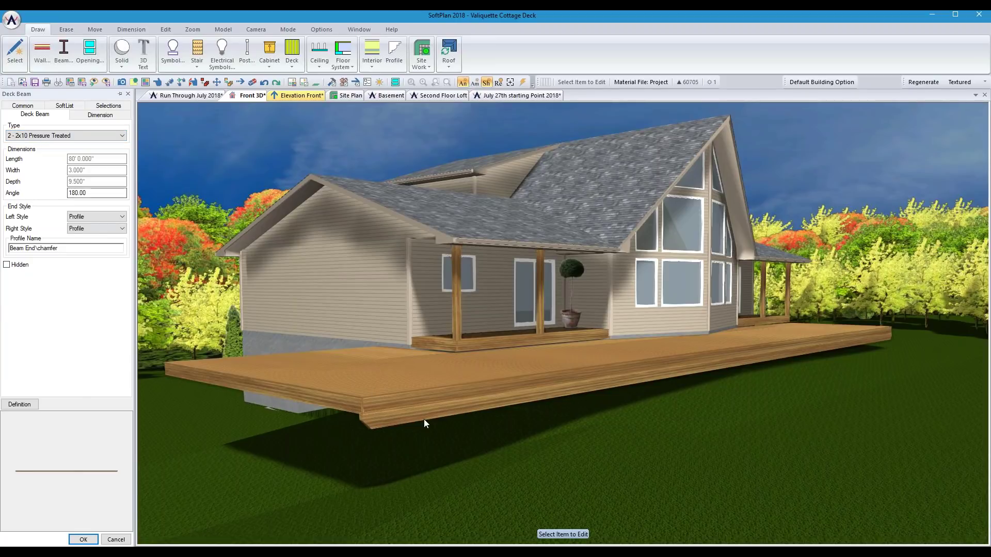
click(498, 97)
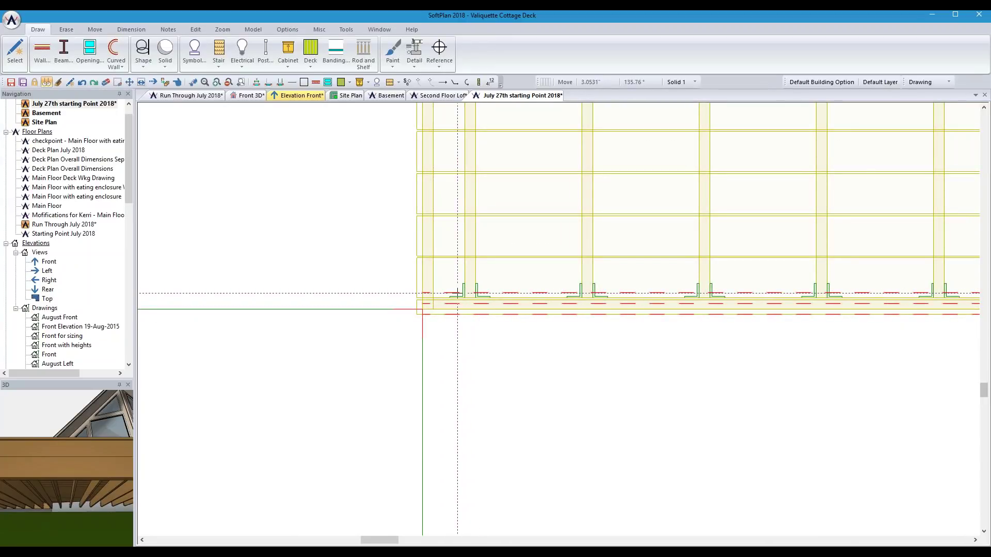
click(129, 82)
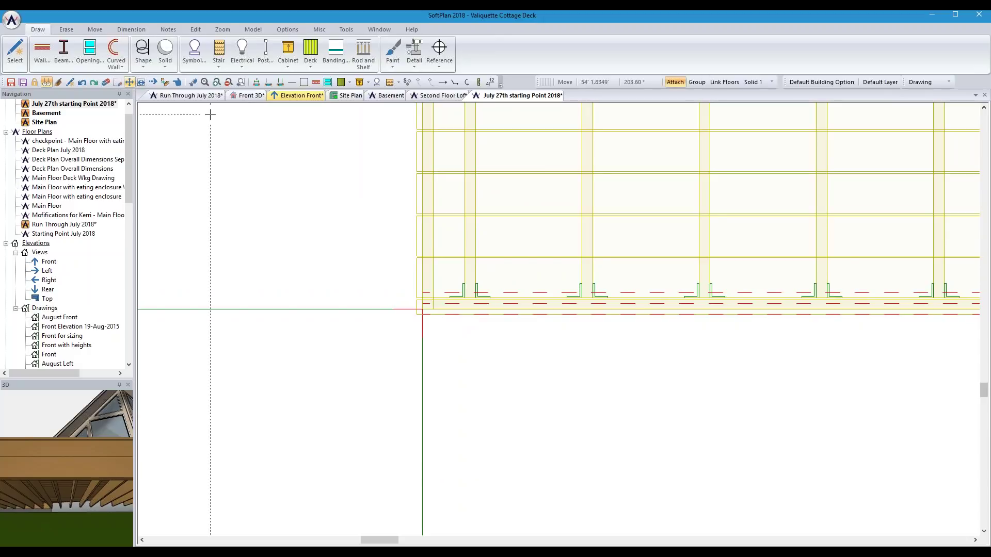
click(470, 303)
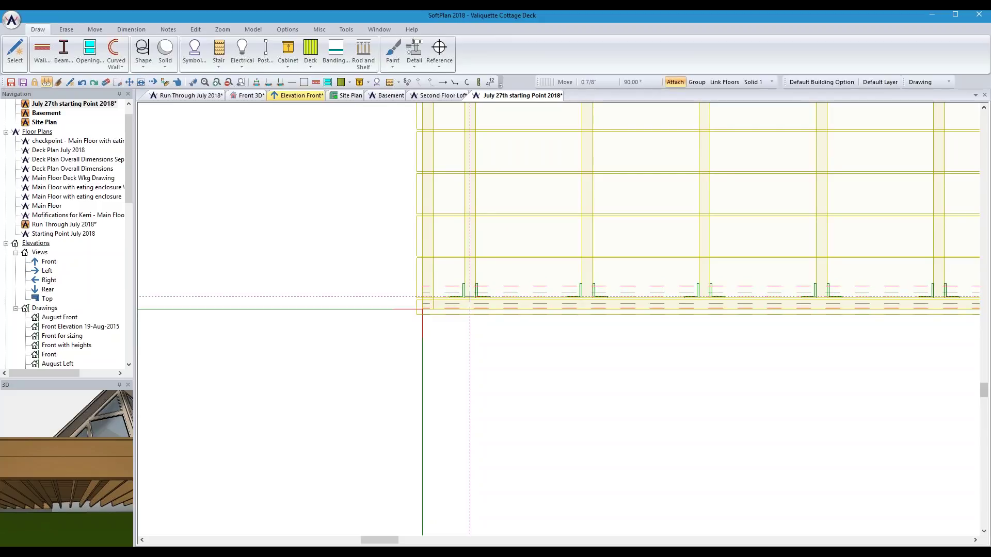
click(469, 298)
- Place a 6x6 pressure treated post from the Structural library on the front deck beam near its left end
scroll(671, 286, down, 3)
scroll(726, 299, down, 5)
scroll(726, 299, up, 3)
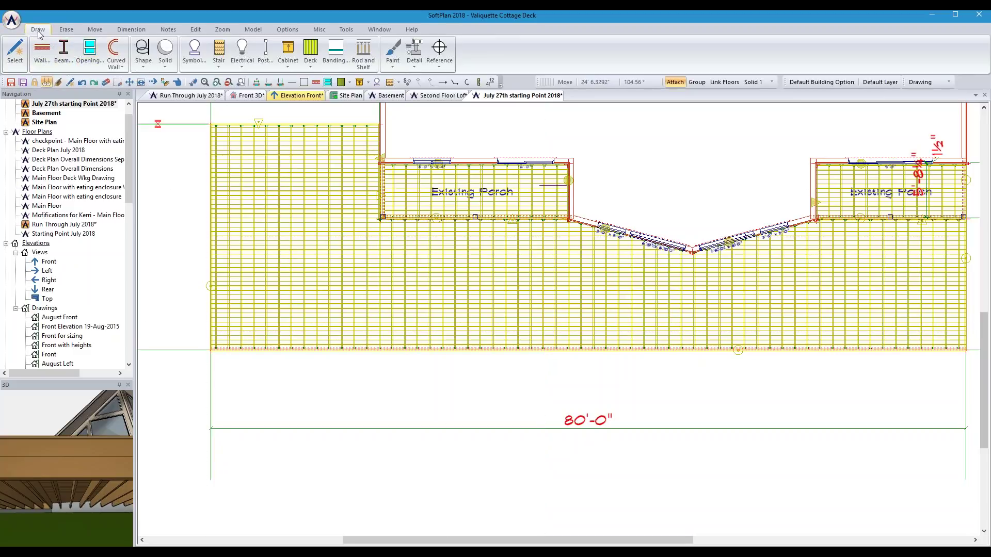
click(309, 66)
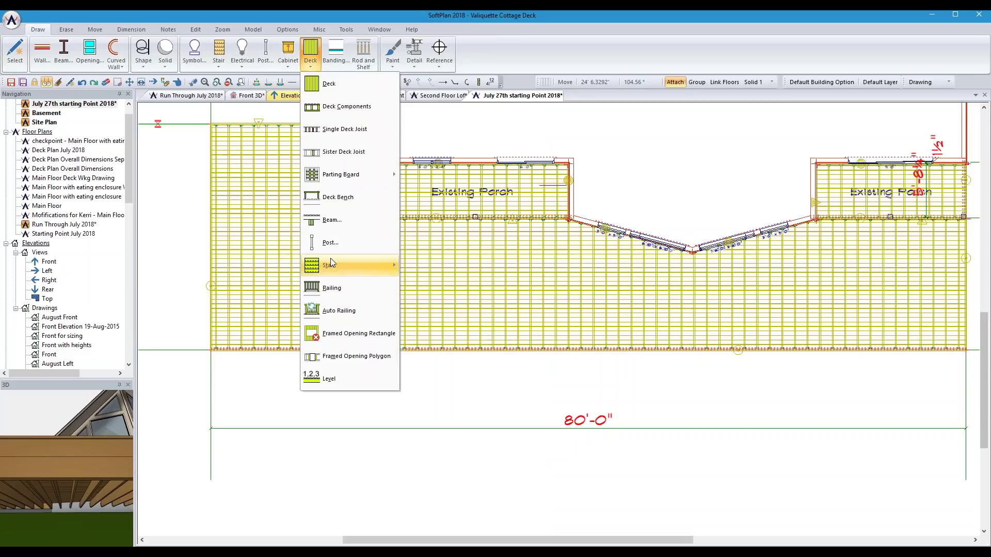
click(336, 243)
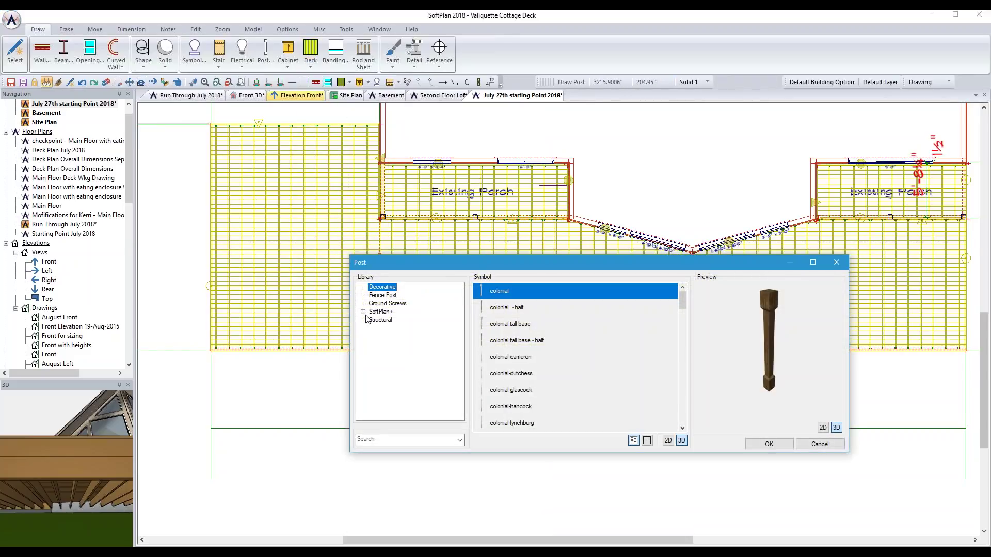
click(380, 320)
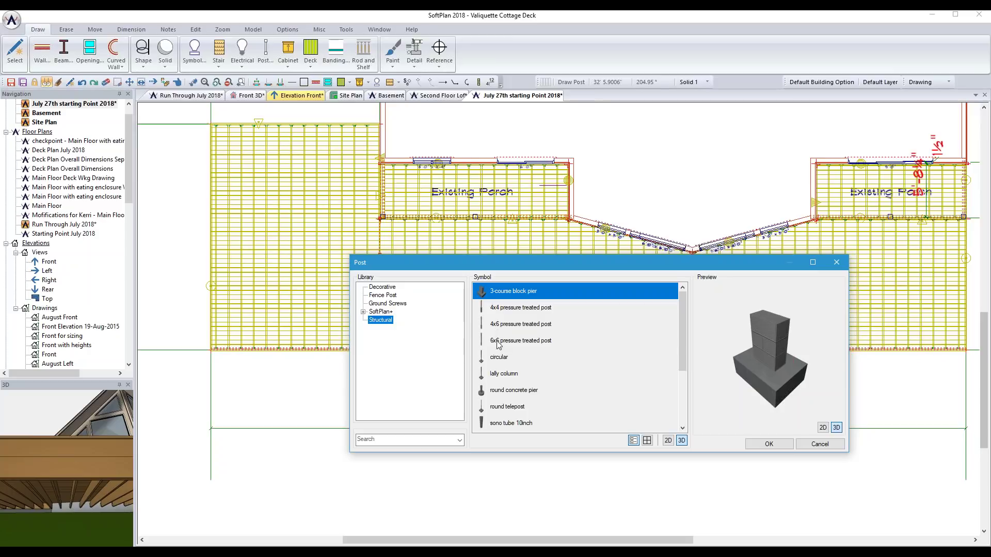
click(499, 342)
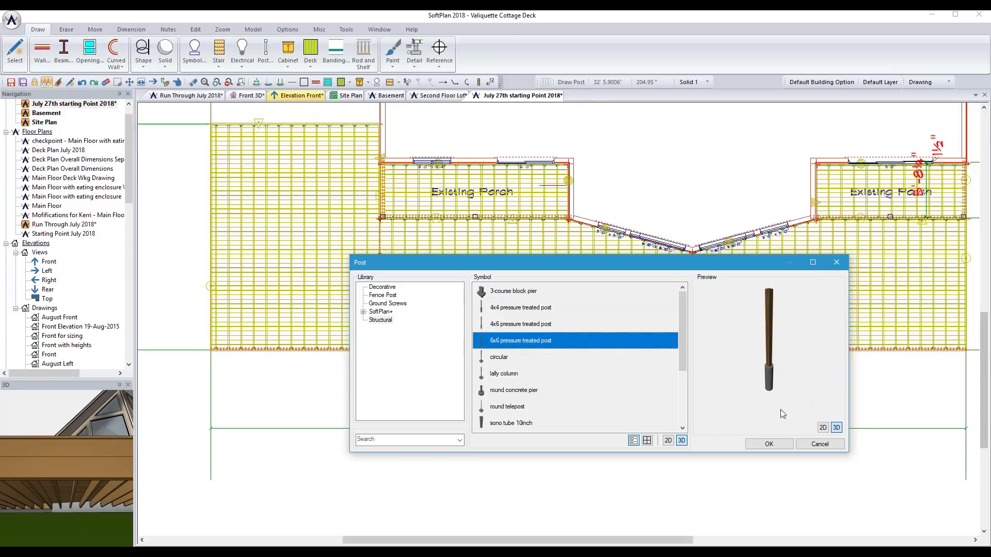
click(768, 445)
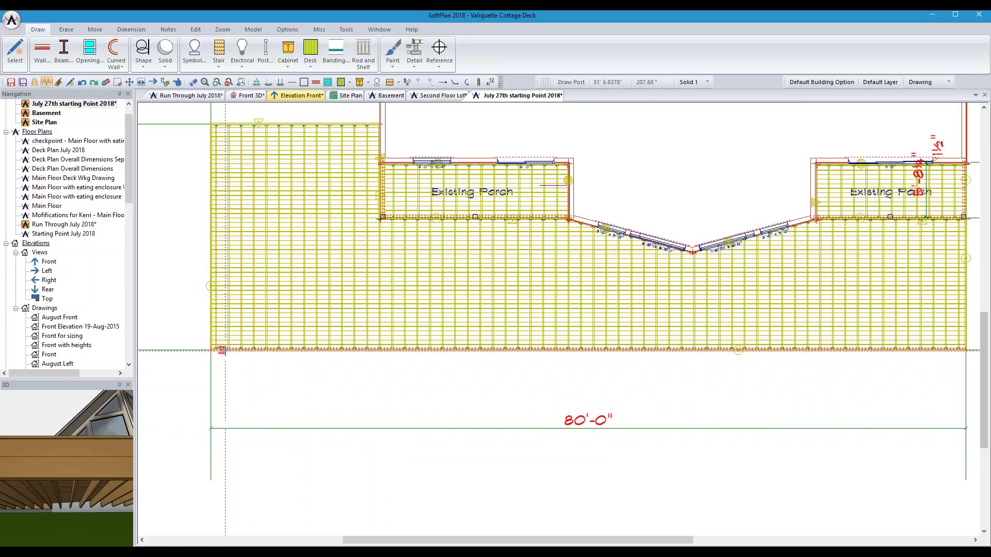
scroll(226, 351, up, 5)
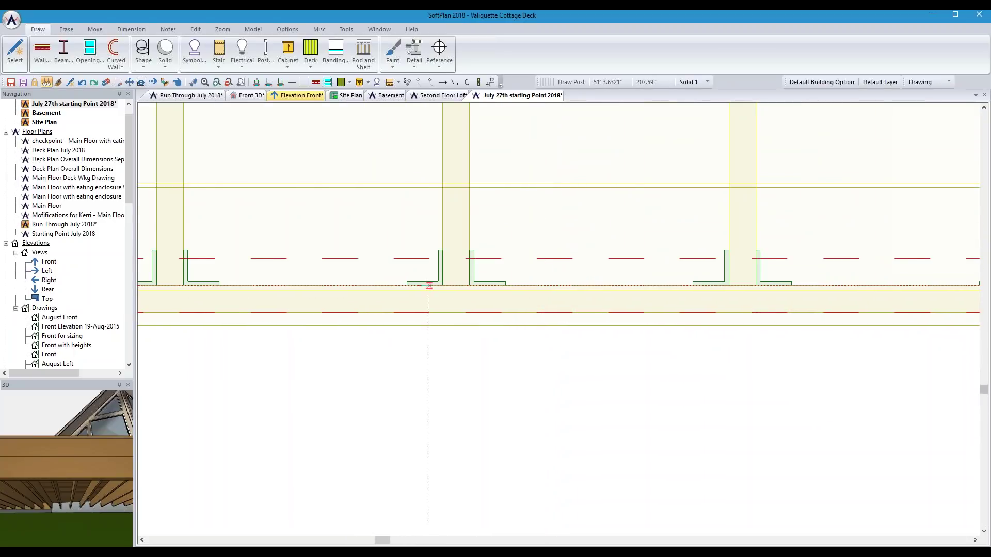
click(230, 285)
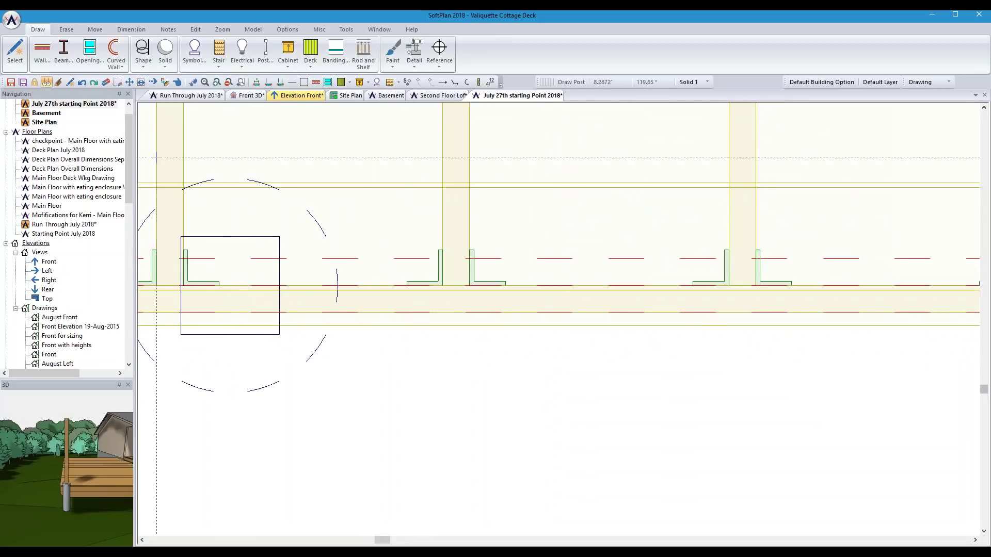
- In the Front 3D view, give the post an elevation offset of 7'6" down and adjust its height to fit the beam
click(249, 95)
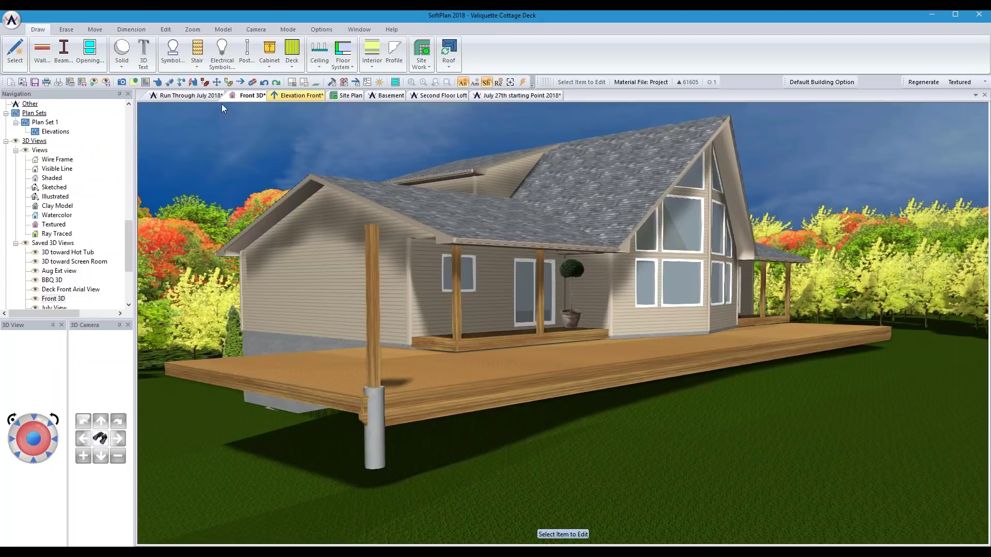
click(371, 447)
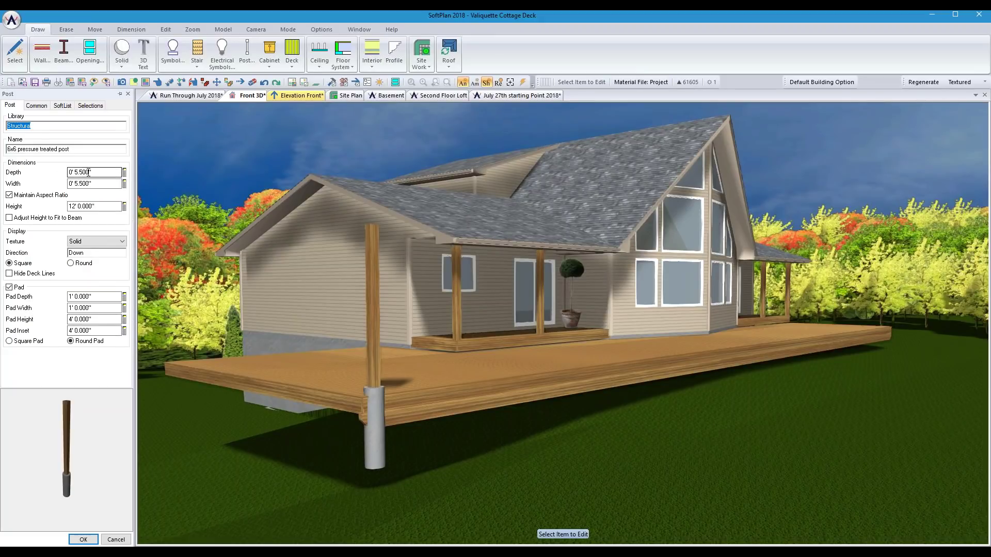
click(37, 106)
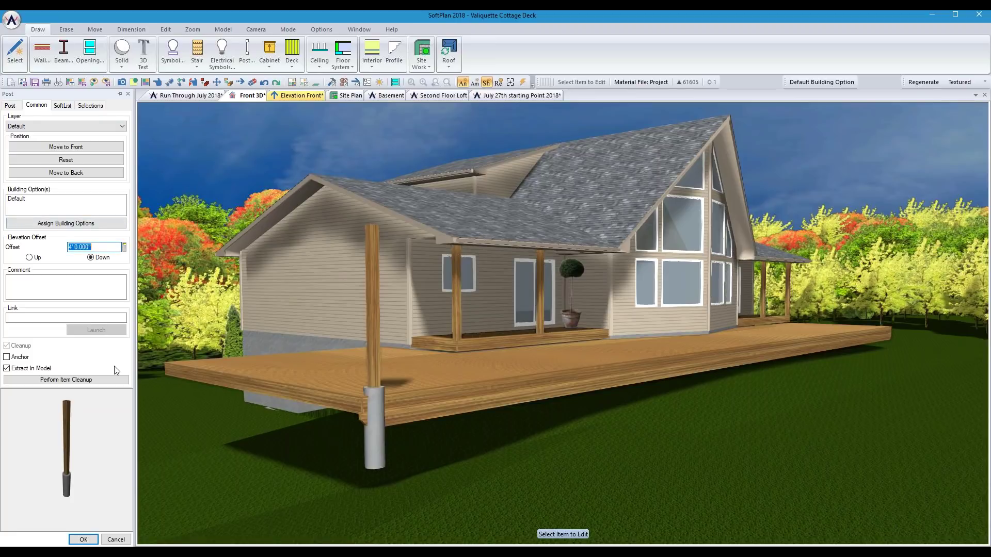
key(Tab)
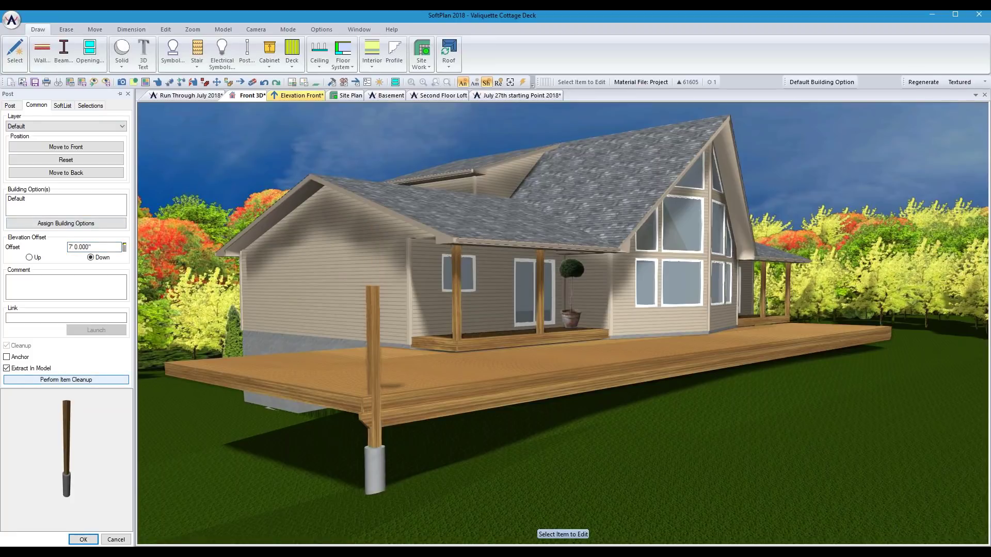
click(101, 248)
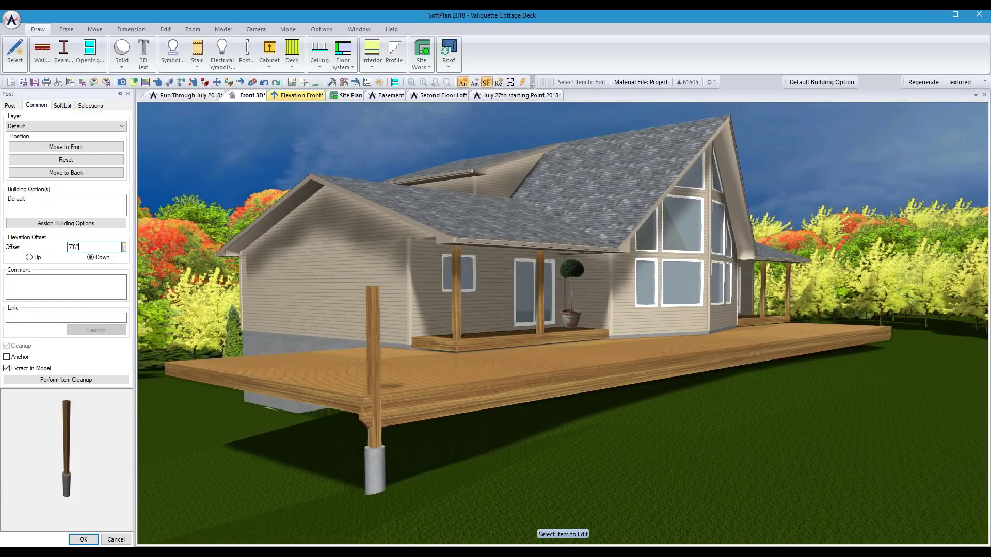
key(Tab)
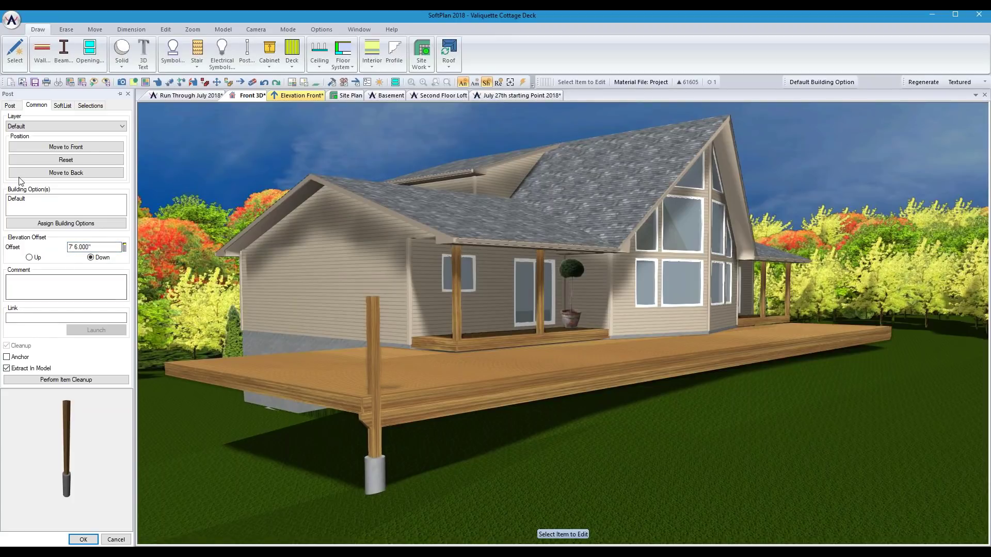
click(10, 105)
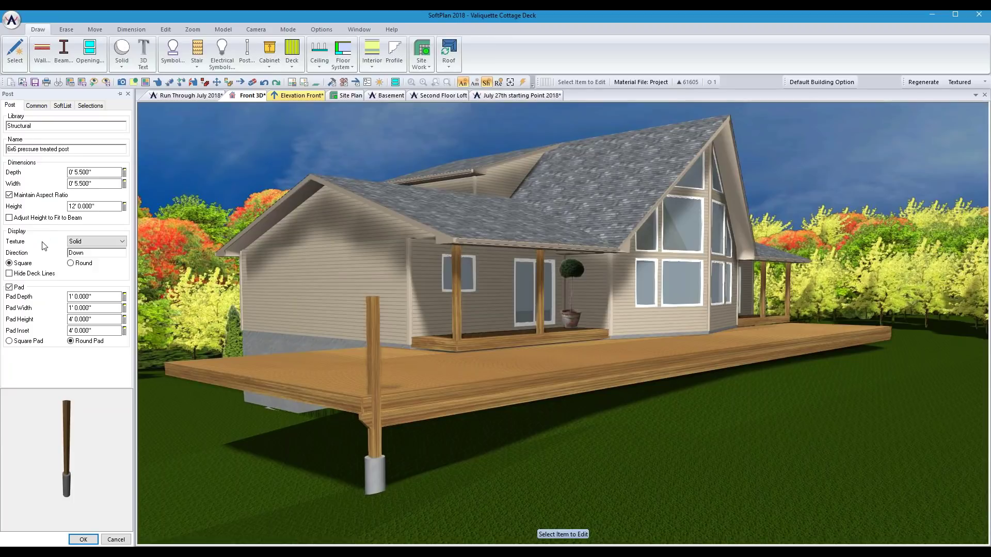
click(9, 217)
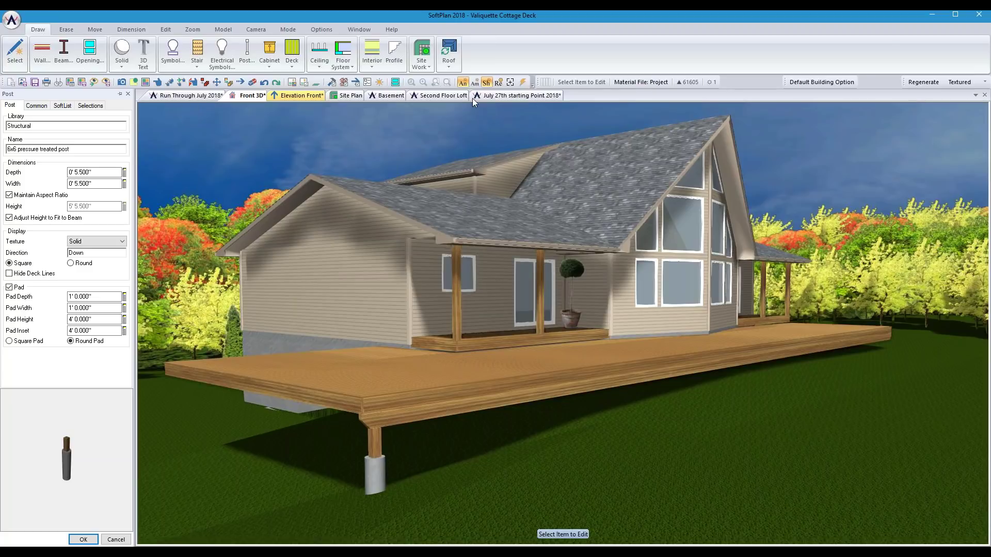
- In the July 27th floor plan, copy the 6x6 pressure treated post from the front beam's left end to its right end
click(521, 96)
scroll(626, 393, down, 3)
scroll(625, 386, up, 3)
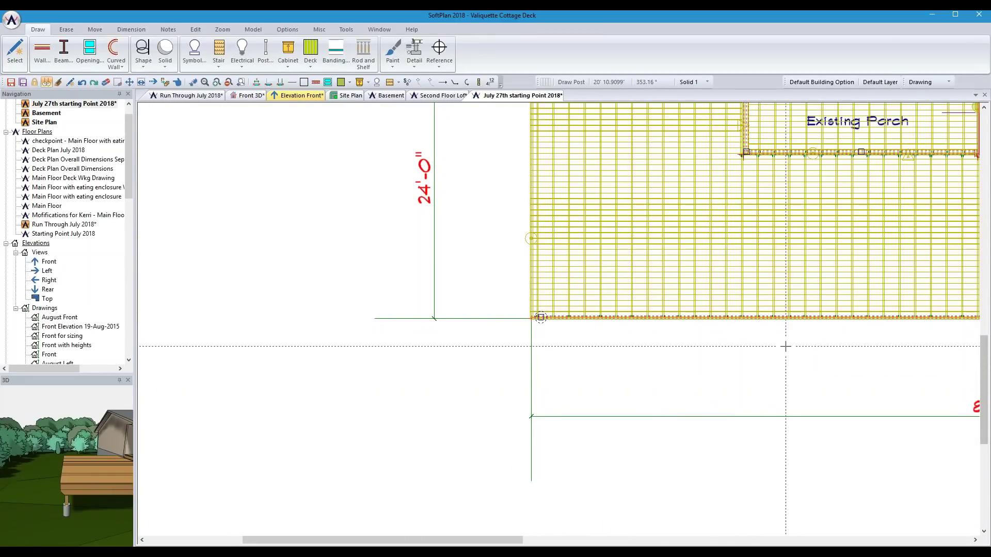
scroll(767, 339, down, 4)
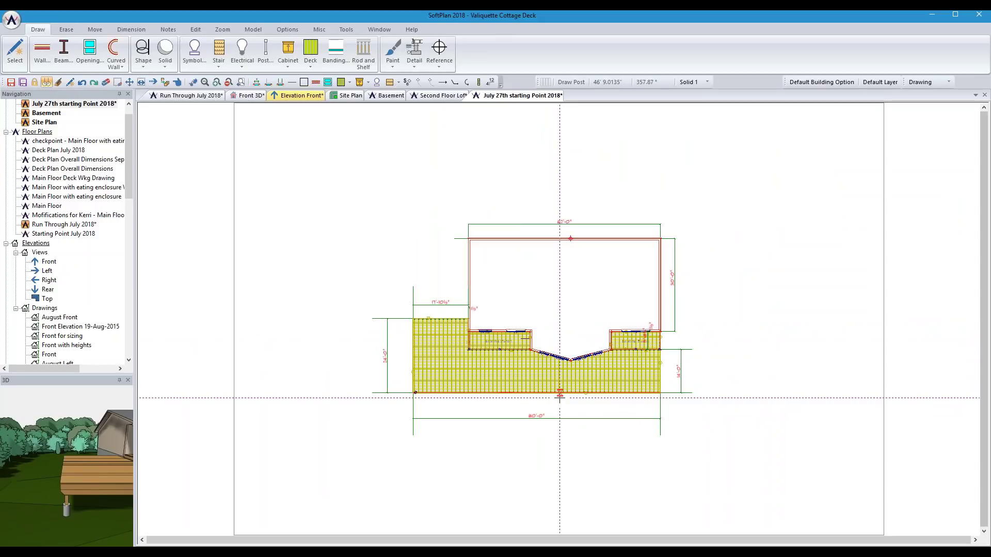
scroll(560, 398, up, 2)
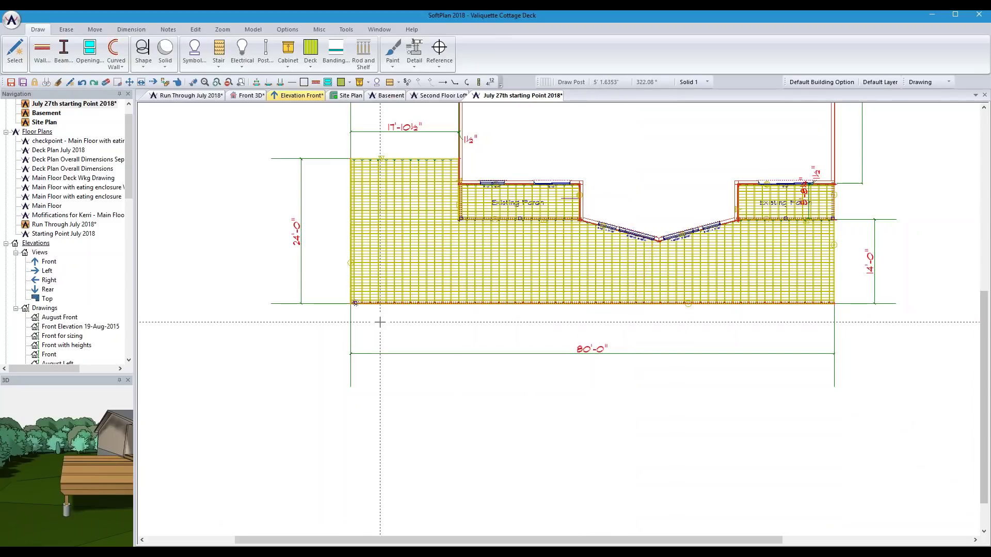
right_click(355, 304)
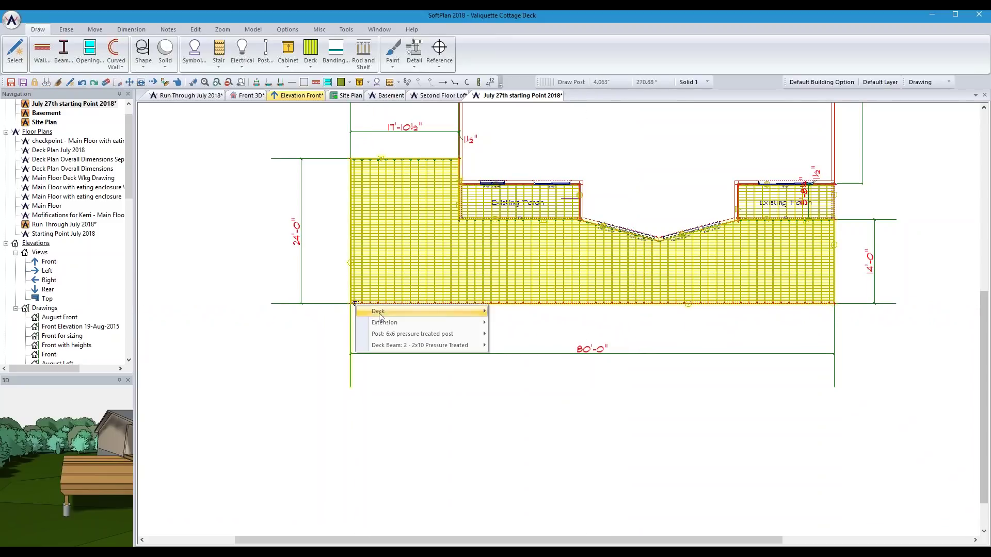
mouse_move(397, 333)
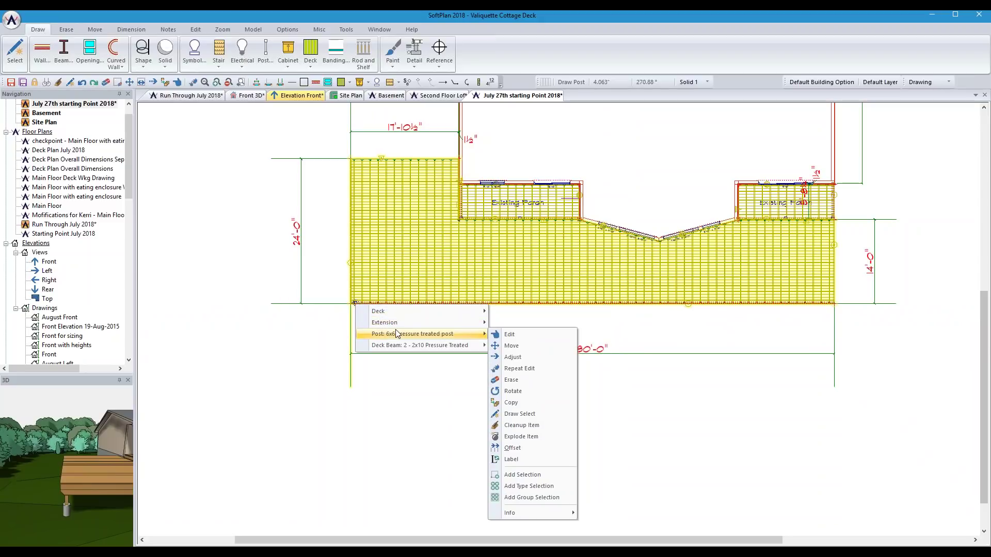
click(511, 391)
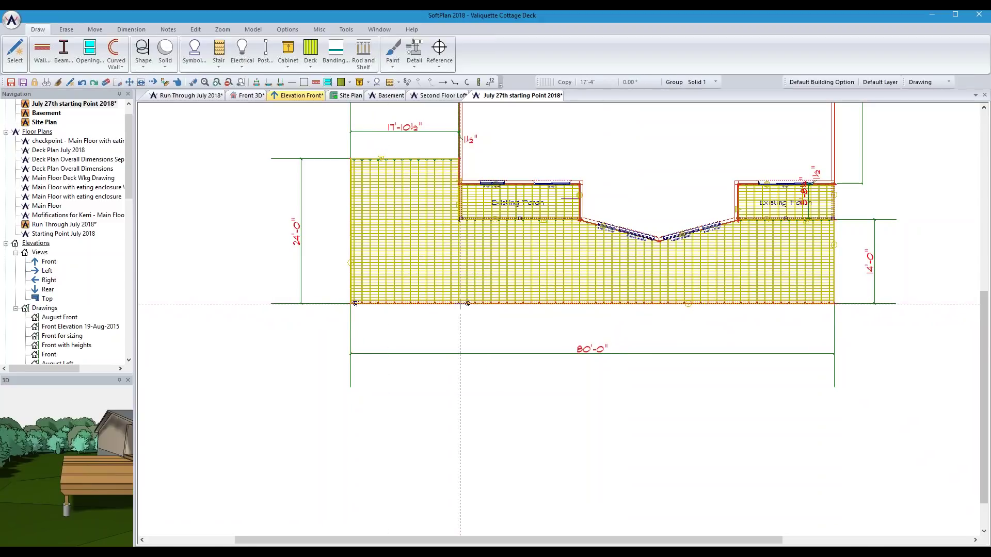
scroll(831, 303, up, 5)
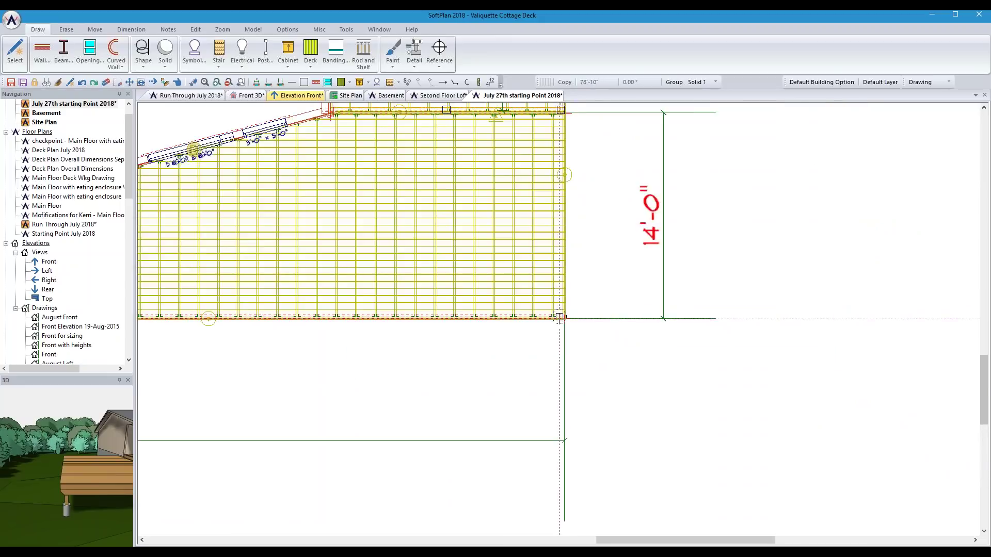
click(549, 319)
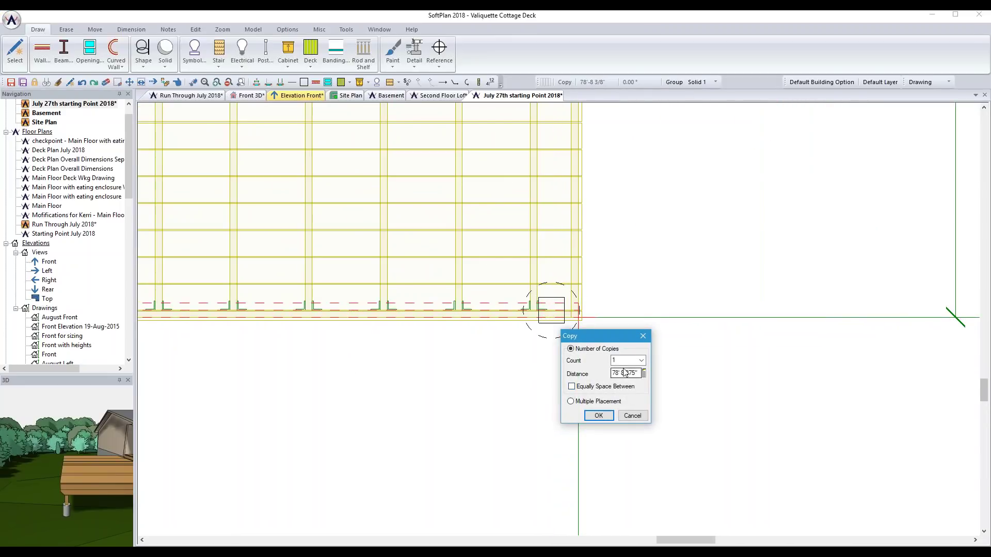
- Set the post copy count to 7, equally spaced between the front beam's two ends
click(642, 360)
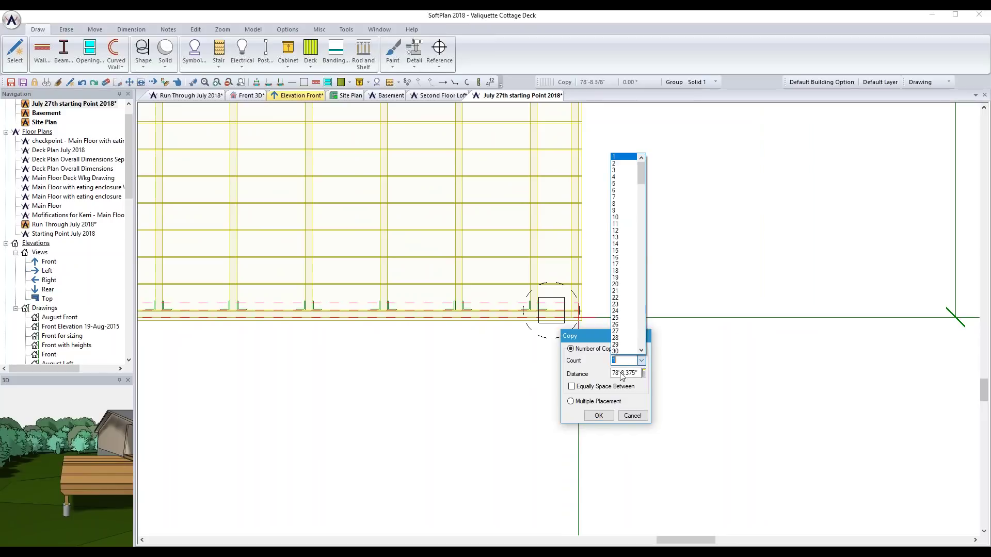
click(621, 198)
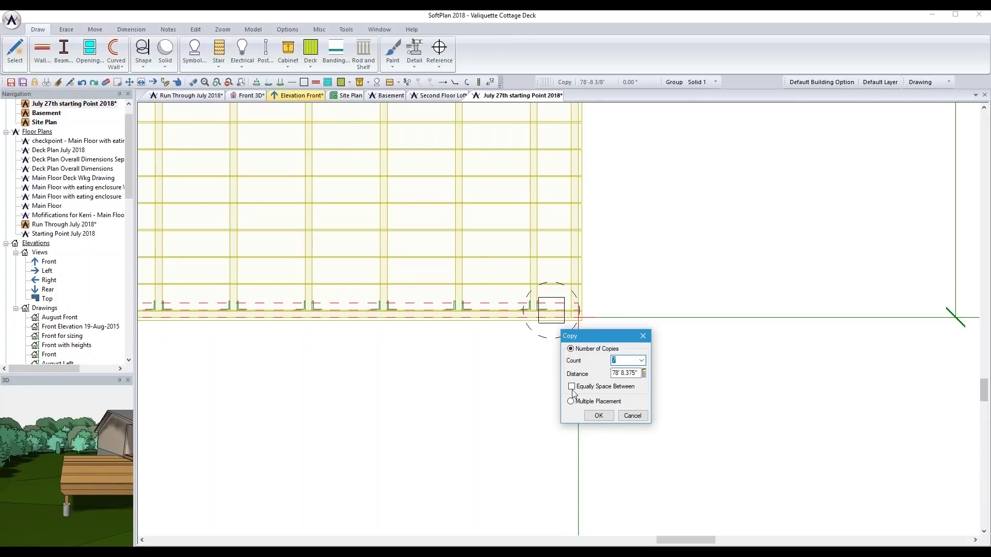
click(598, 416)
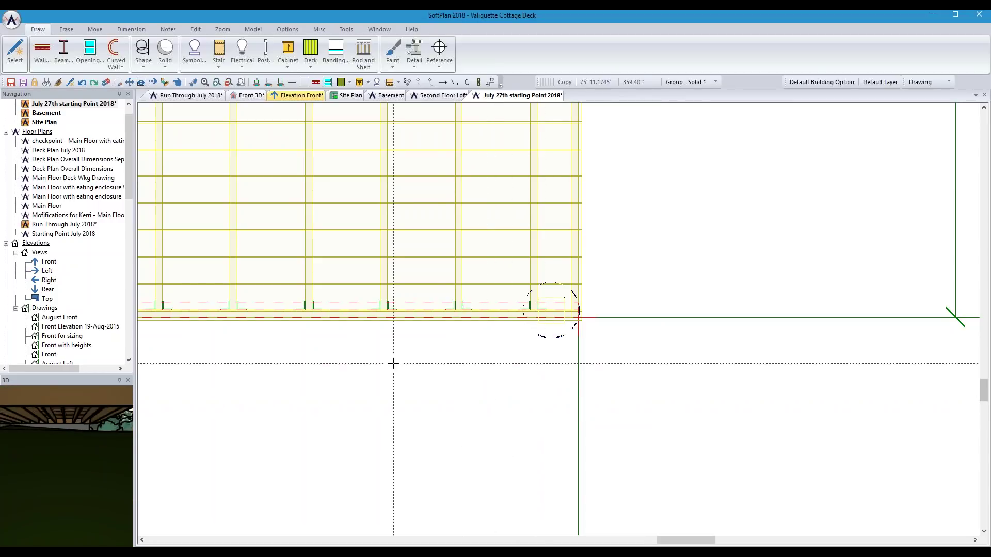
scroll(366, 363, down, 5)
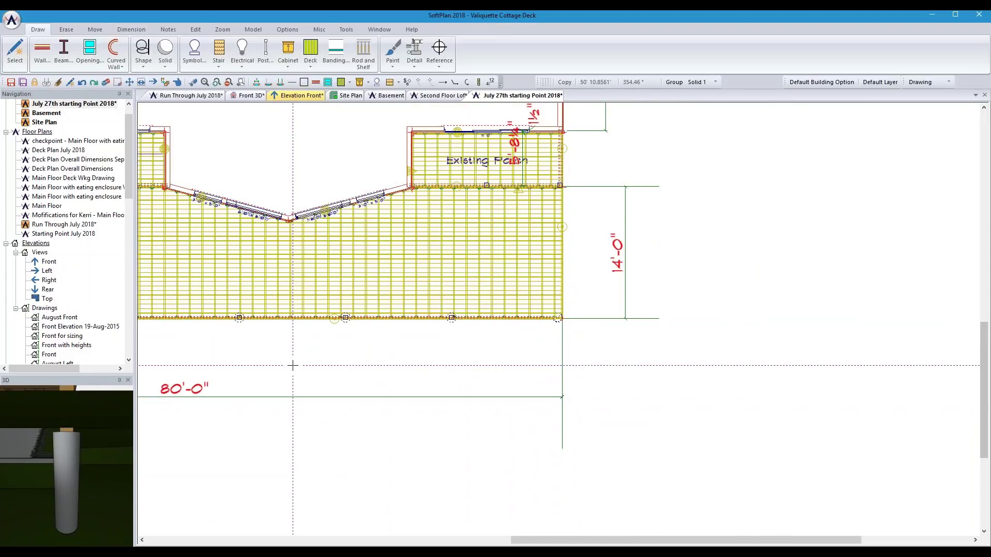
scroll(199, 362, down, 1)
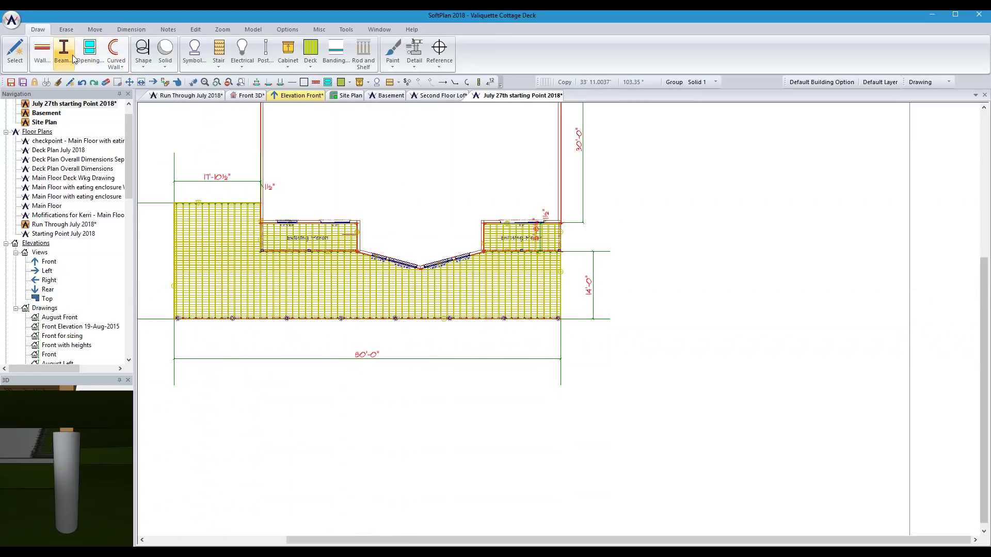
- Block-copy the front beam with all its posts once, 7'1" towards the house
click(98, 30)
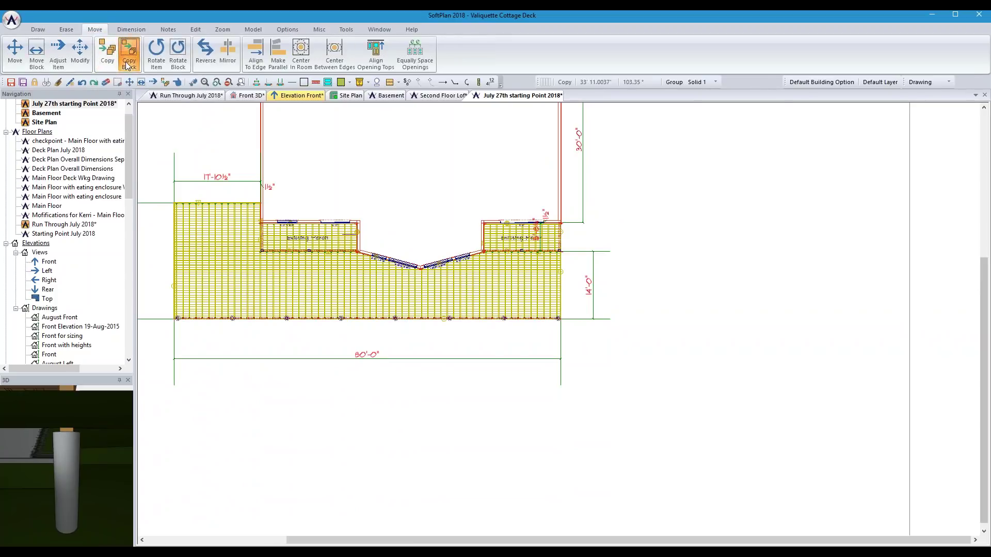
click(127, 65)
drag(164, 311, 570, 329)
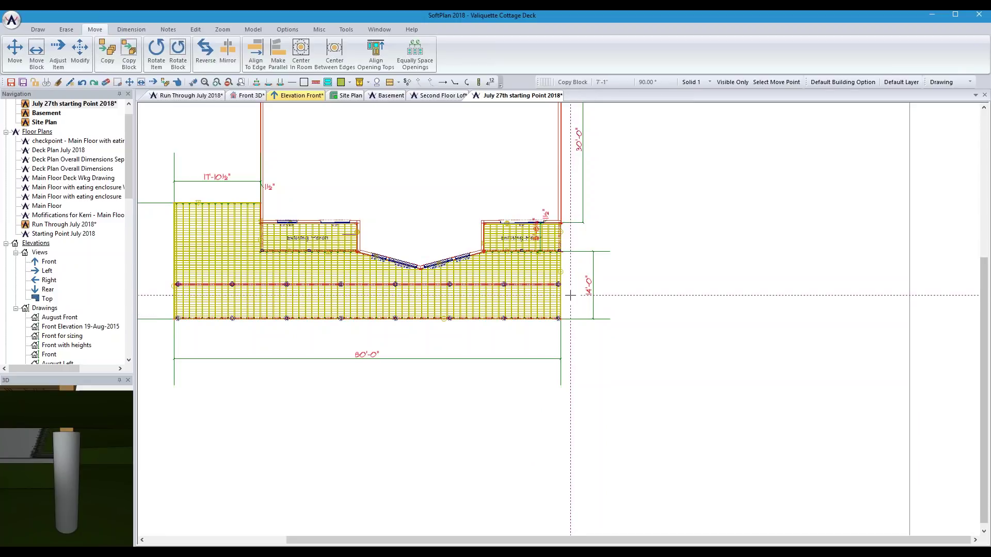
click(570, 295)
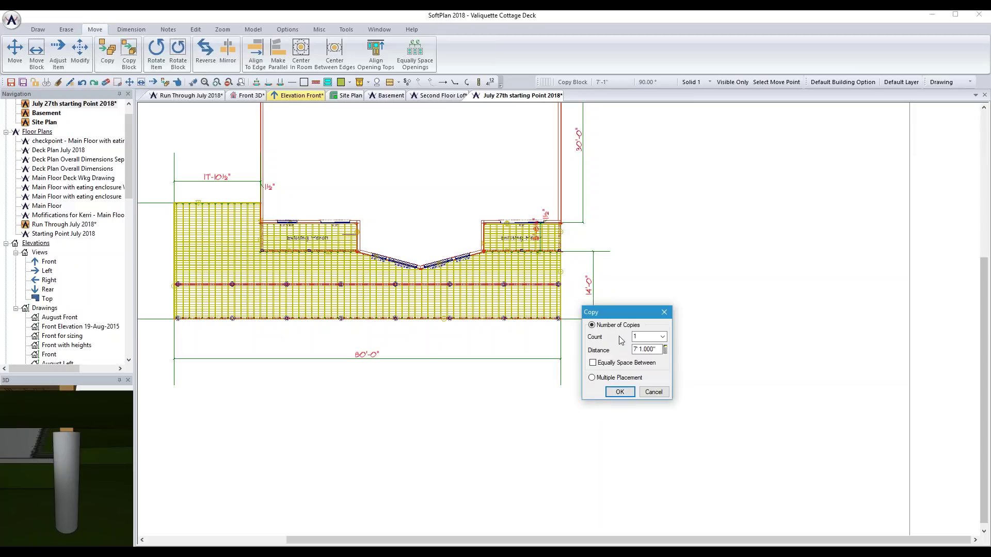
click(620, 393)
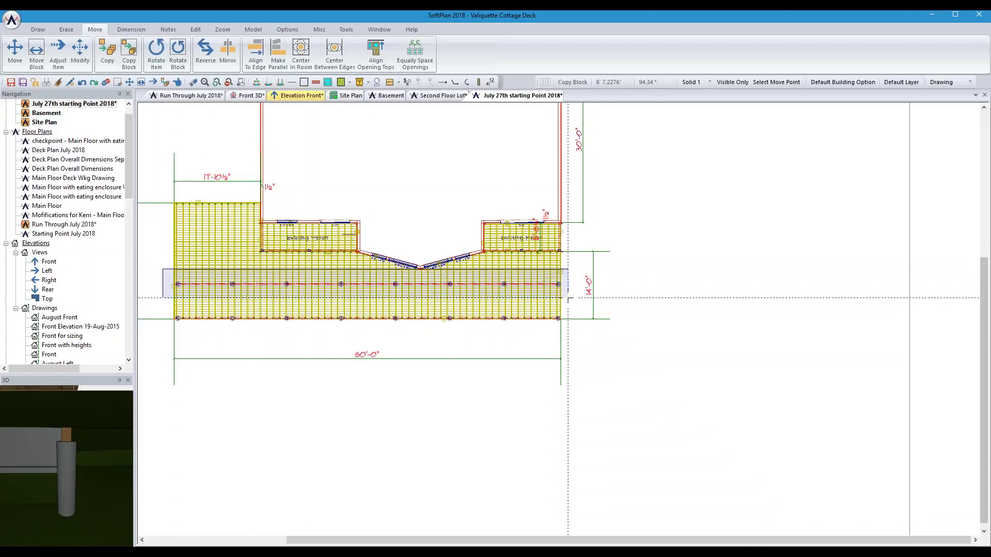
- Block-copy the middle beam and its posts once, 3'8" towards the deck's front edge
click(570, 288)
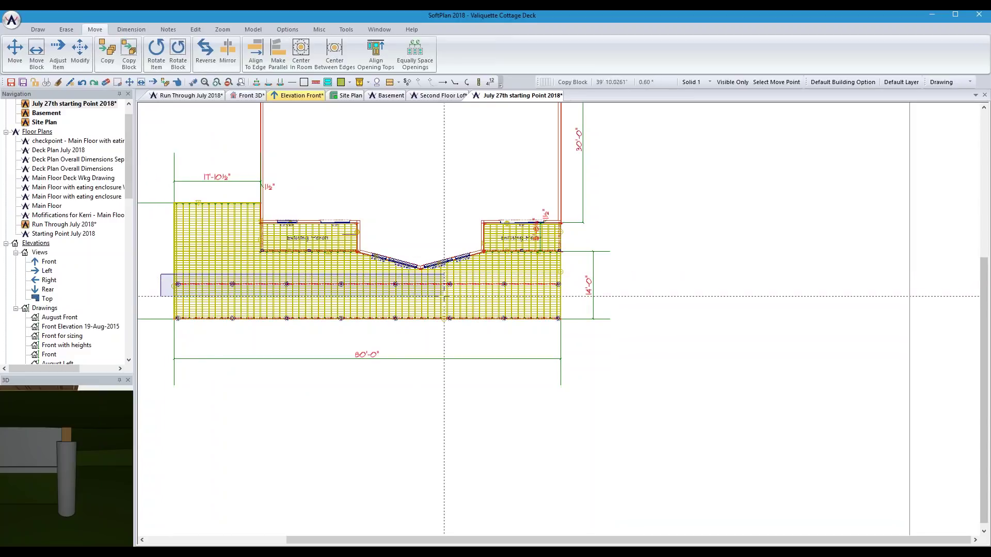
click(582, 311)
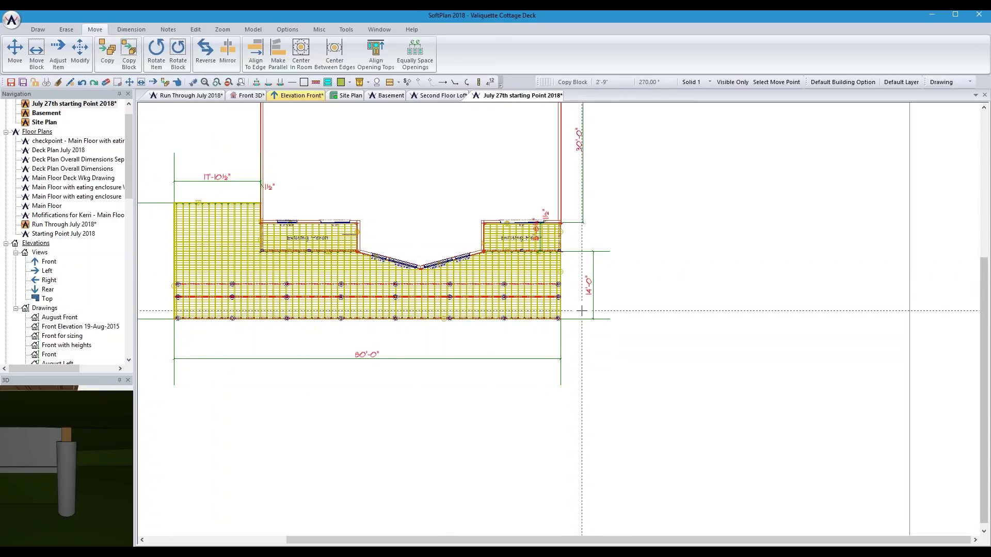
click(582, 315)
click(631, 412)
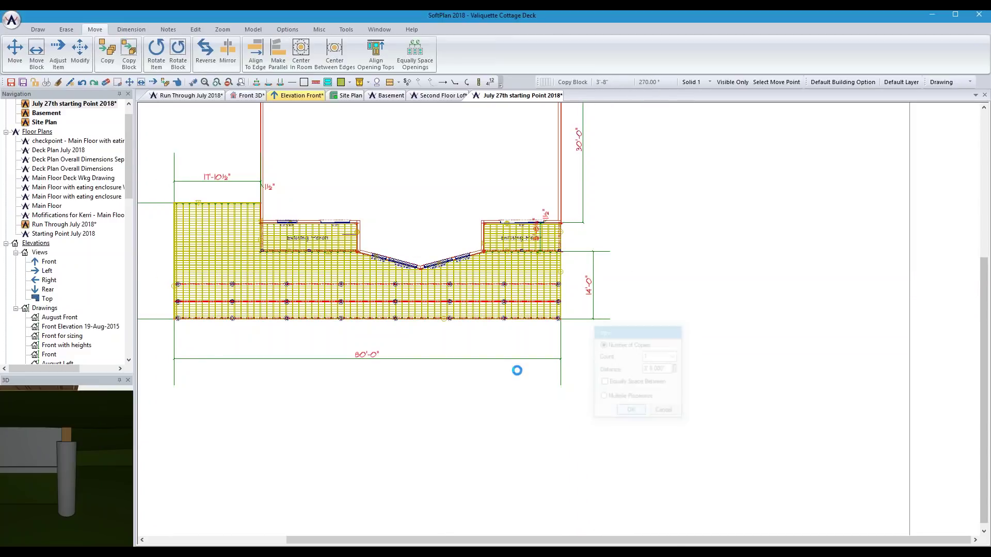
- Block-erase the posts on the newest beam row, keeping only the two leftmost ones
click(118, 82)
click(273, 295)
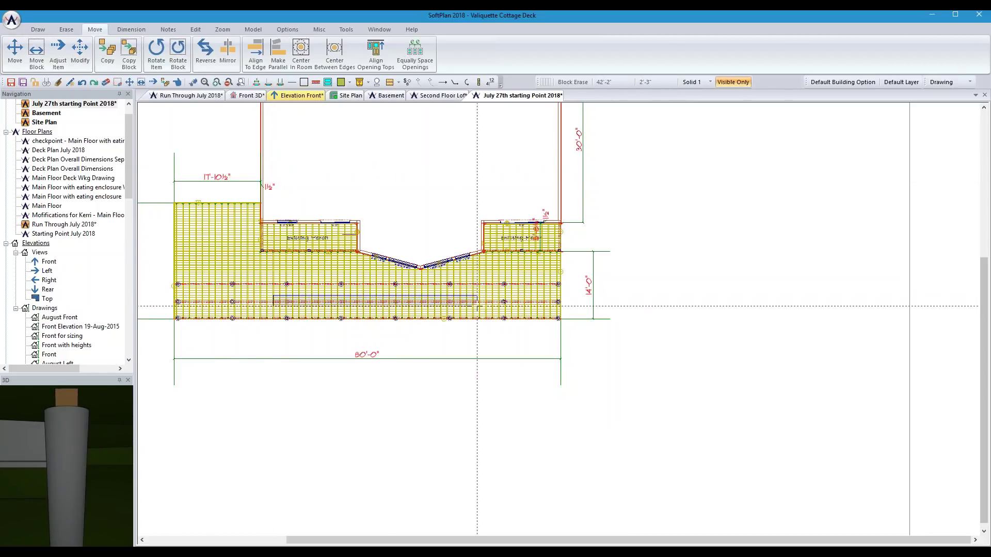
click(567, 311)
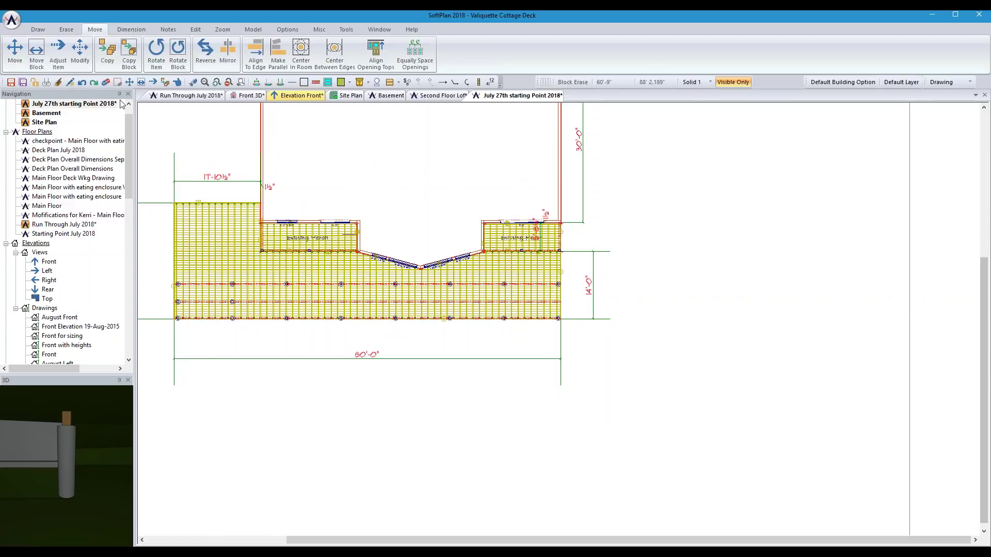
- Block-move the beam with two posts towards the house, in line with the existing porches' front edge
click(37, 53)
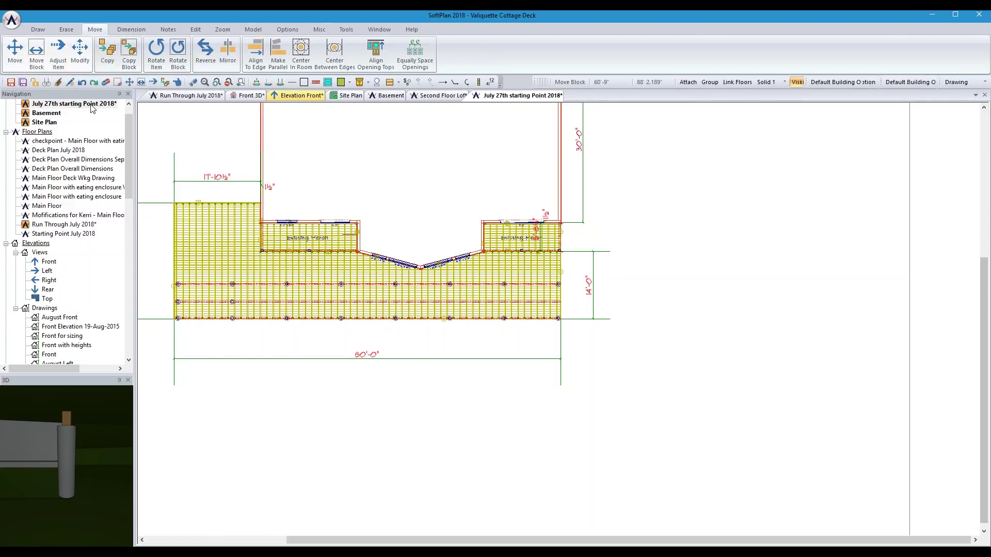
click(158, 292)
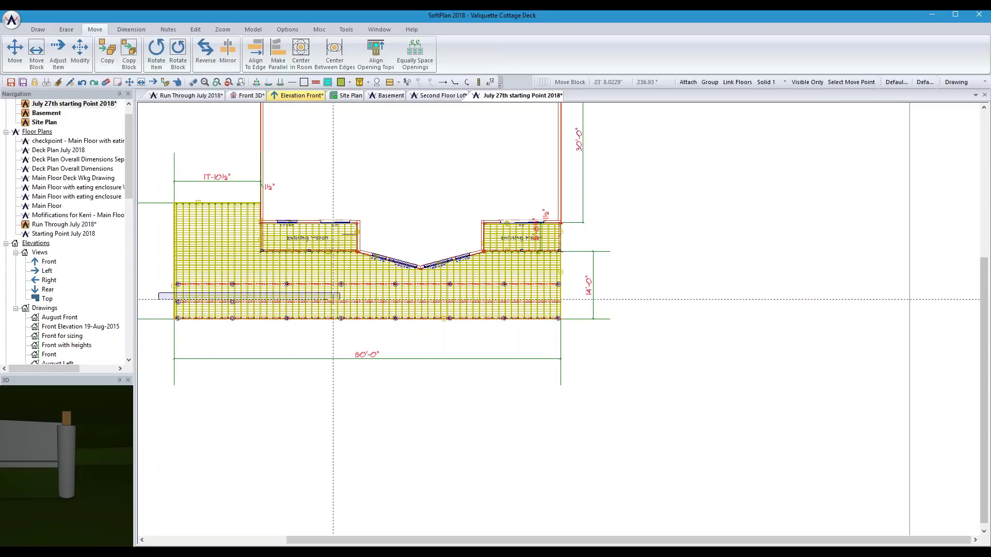
click(572, 309)
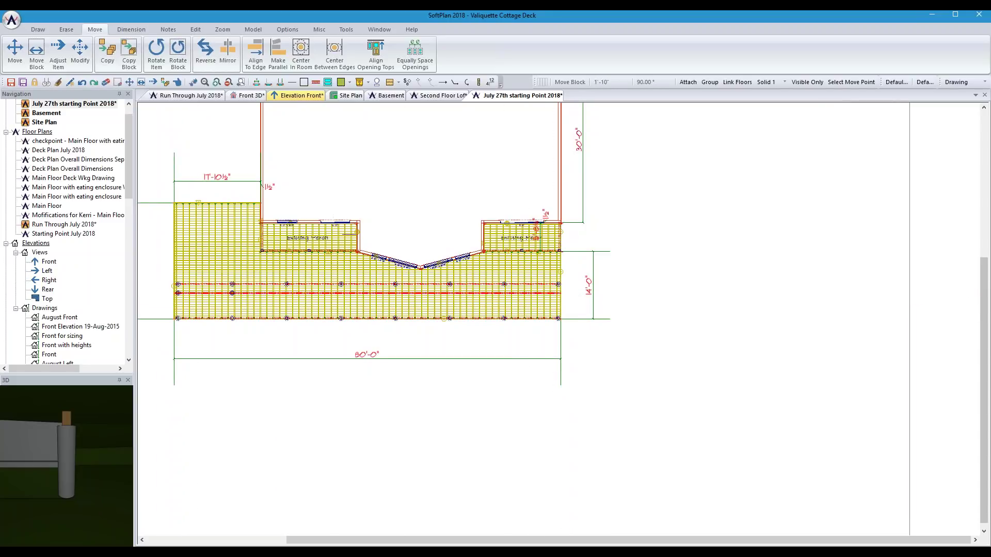
click(572, 258)
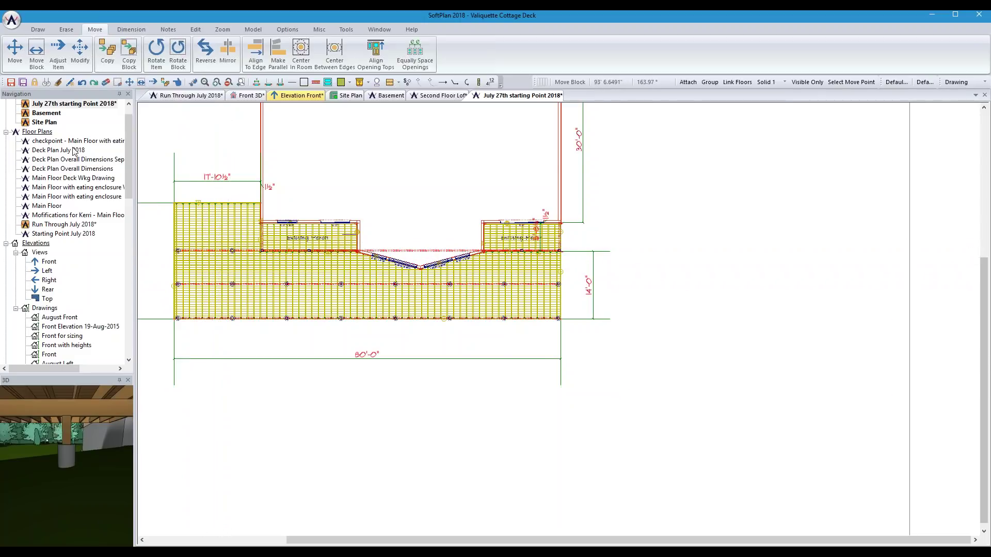
- Shorten the moved beam so its right end stops at the left existing porch's corner post
click(153, 83)
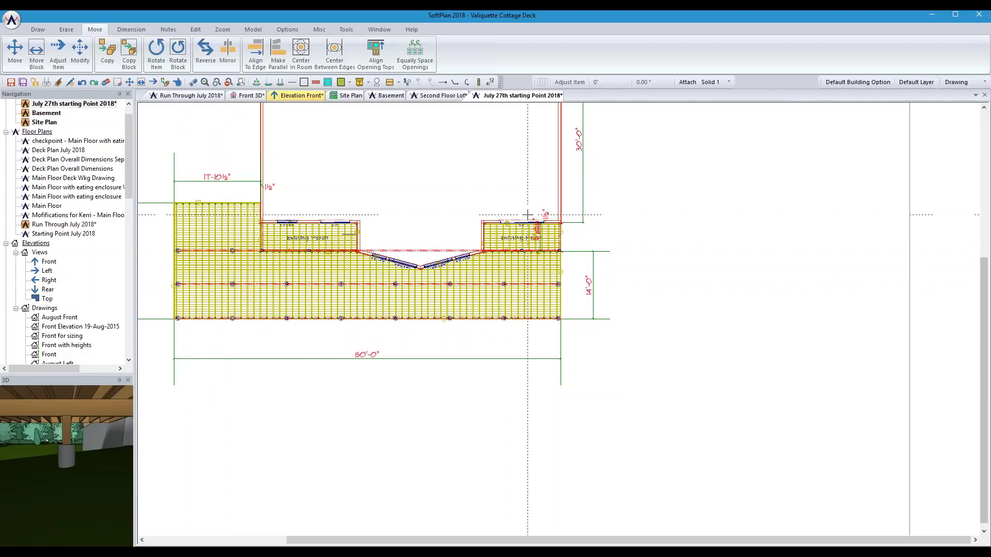
click(440, 251)
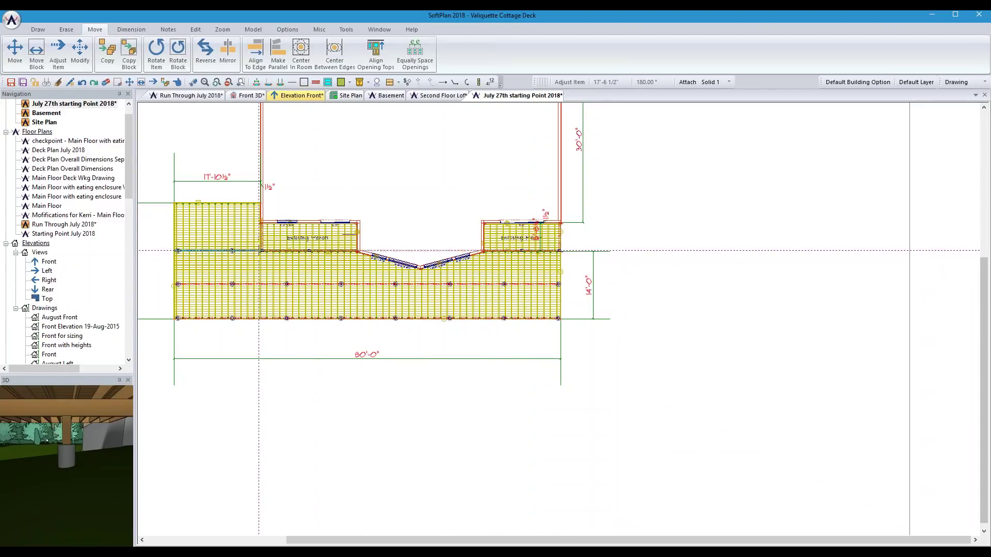
scroll(259, 251, up, 5)
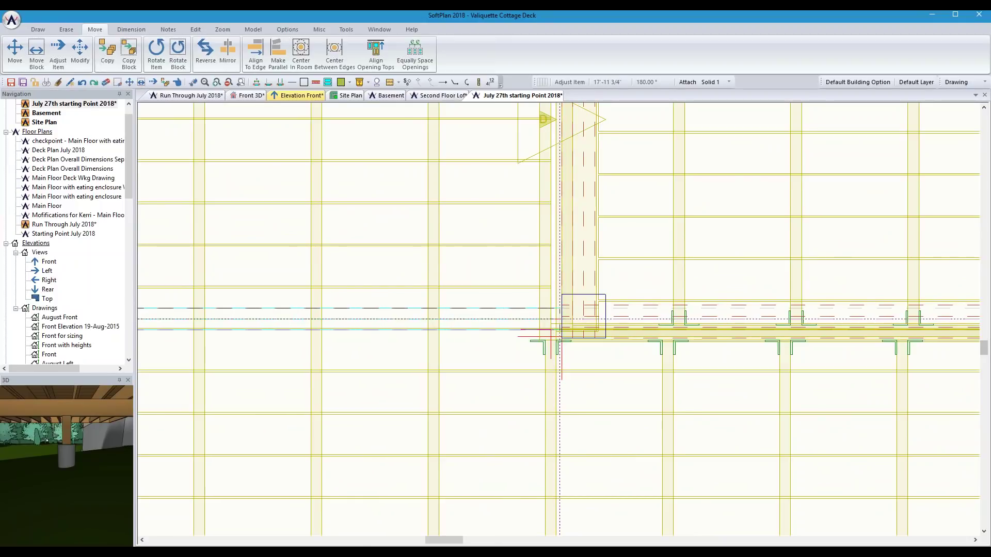
click(562, 318)
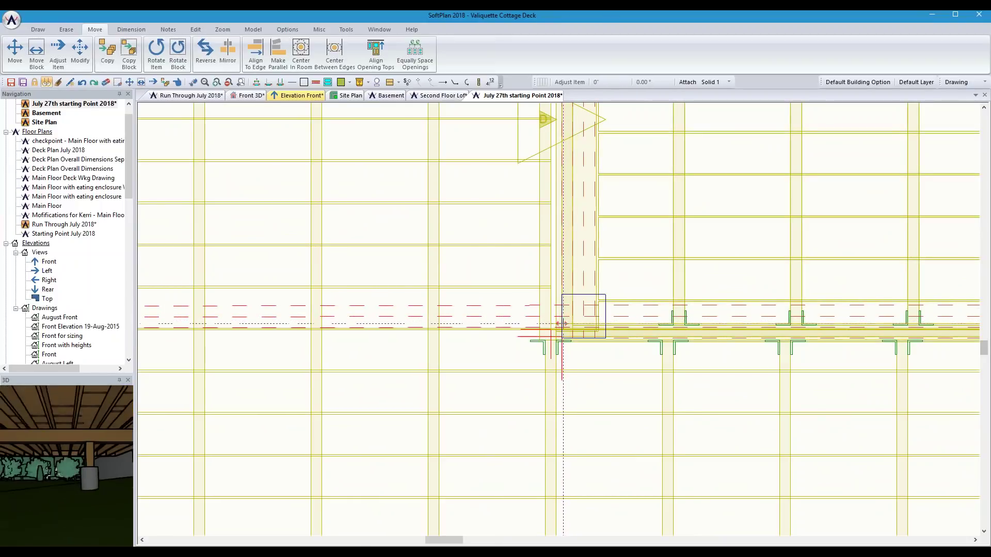
scroll(549, 328, down, 5)
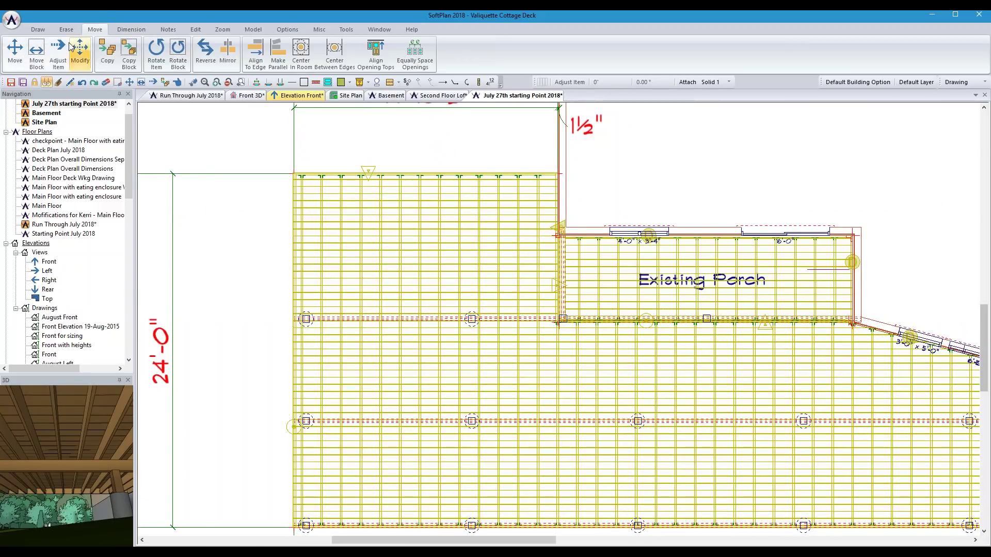
- Block-copy the short beam and its two posts once, 9' 8.5" to the rear edge of the deck's left section
click(129, 53)
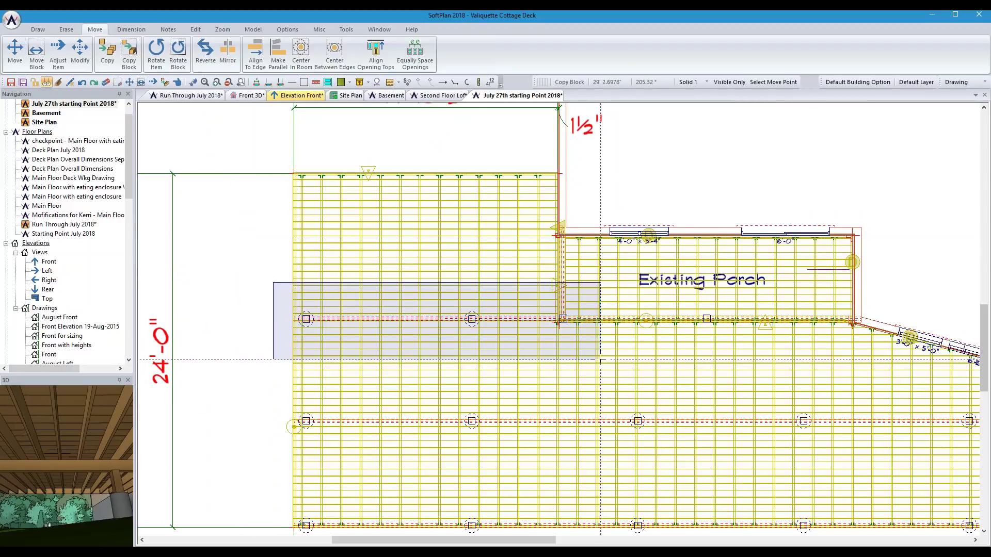
click(574, 359)
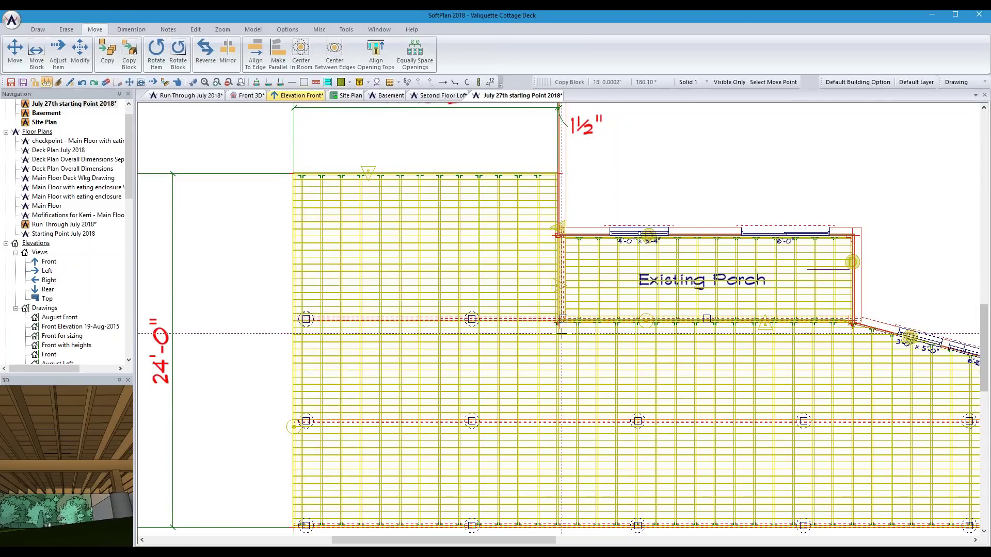
click(561, 190)
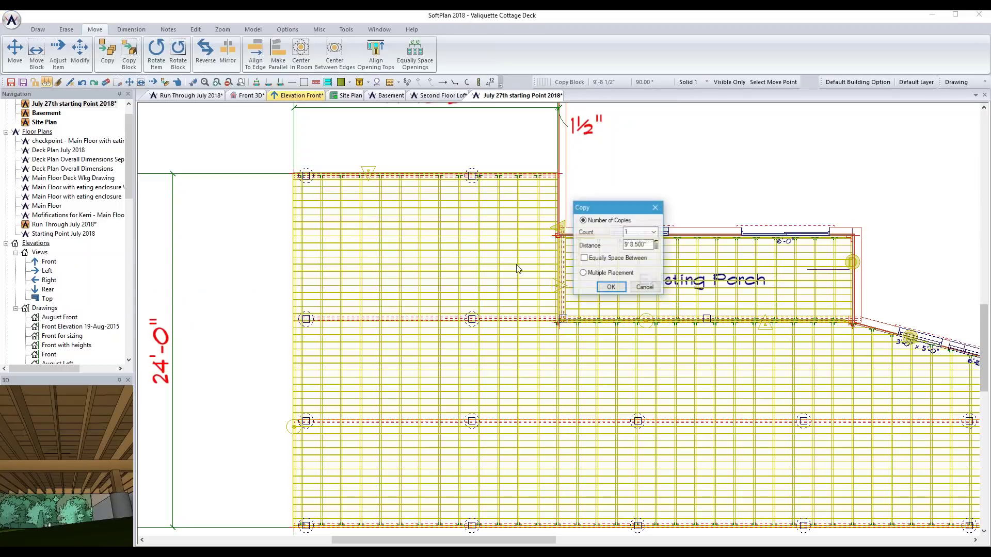
click(611, 286)
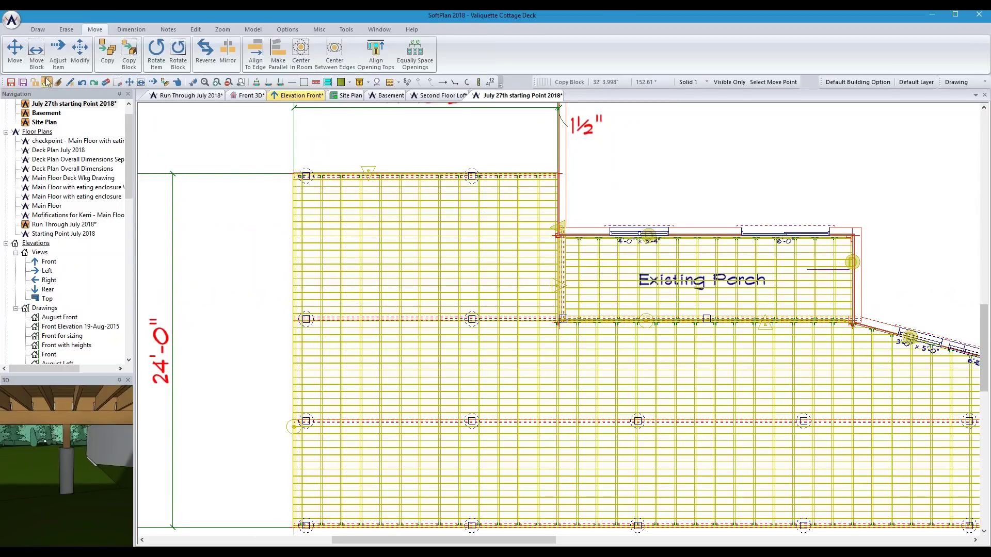
right_click(367, 319)
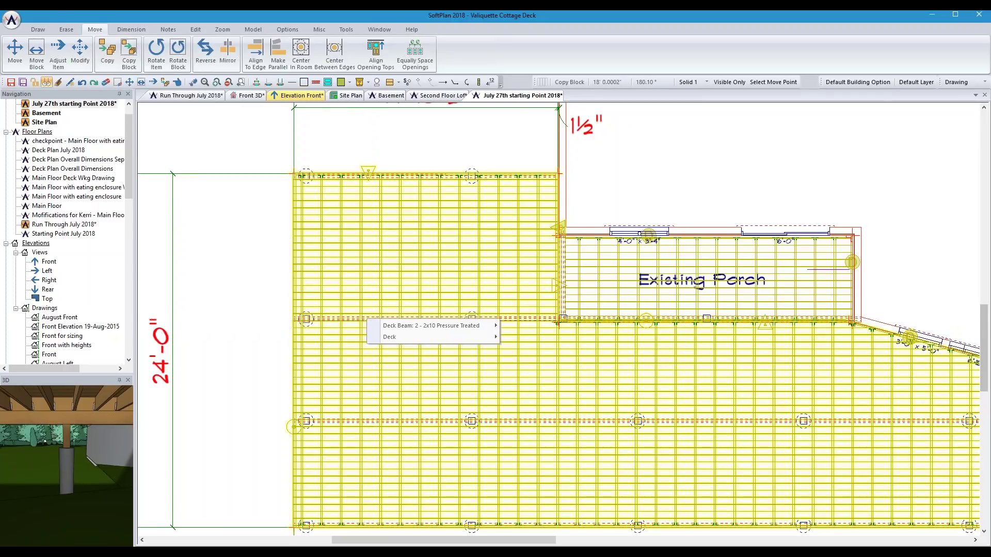
mouse_move(400, 328)
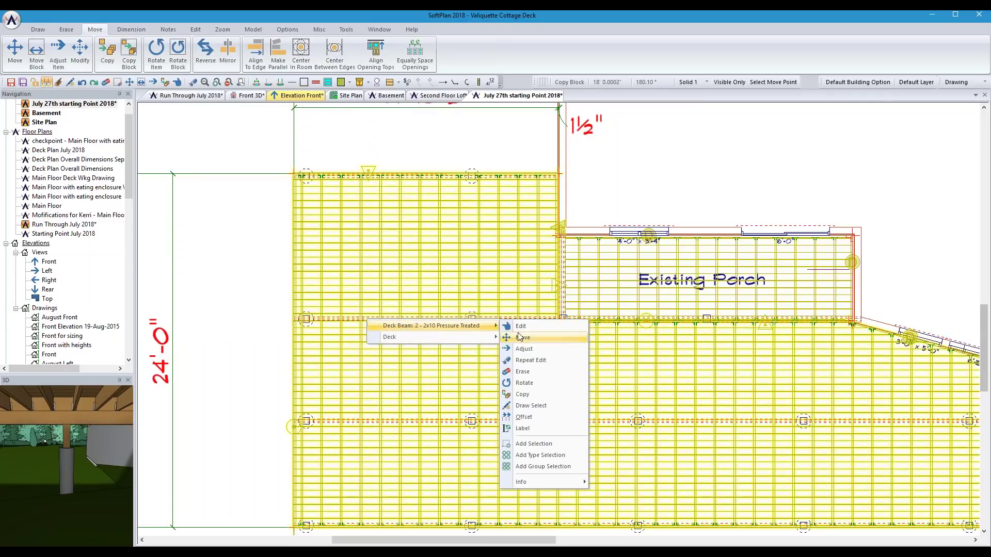
click(532, 406)
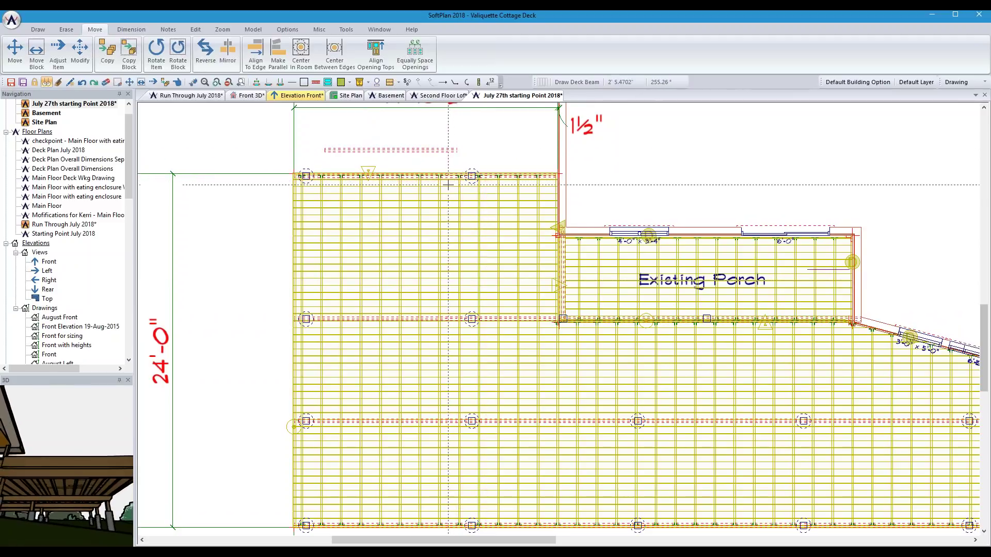
click(37, 29)
click(15, 51)
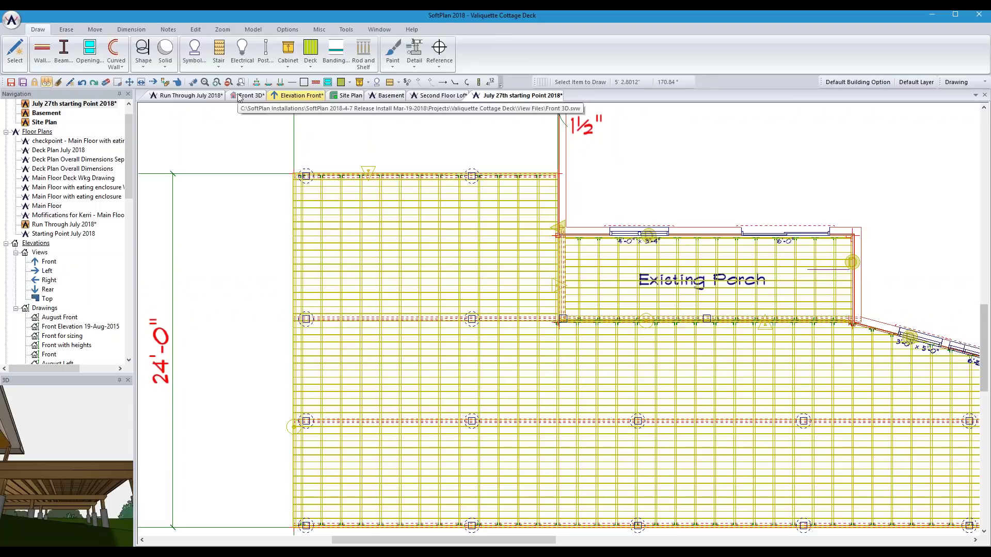
- In the Front 3D view, lower the three posts behind the front corner post on the deck's left side, bringing their concrete pads closer to the ground
click(261, 96)
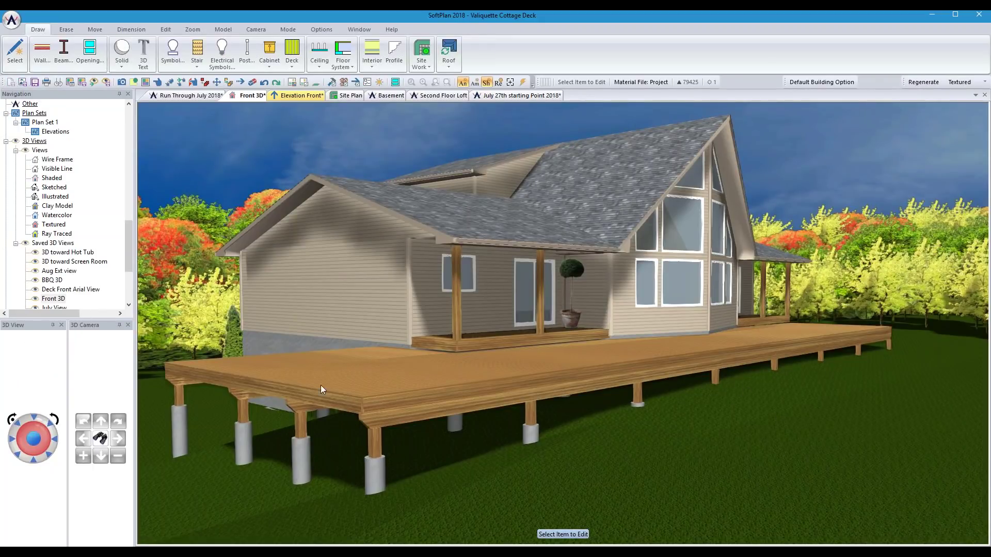
click(216, 82)
click(180, 410)
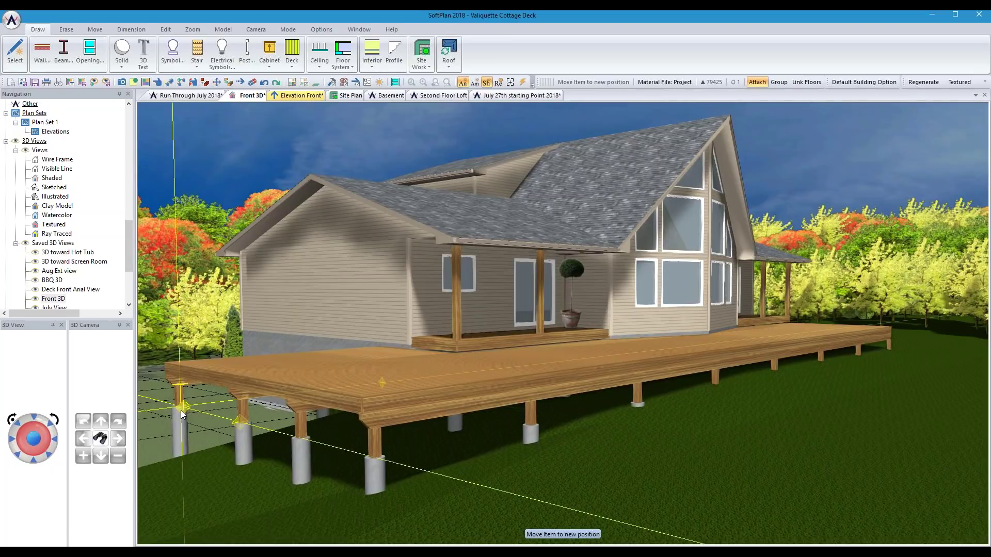
click(178, 438)
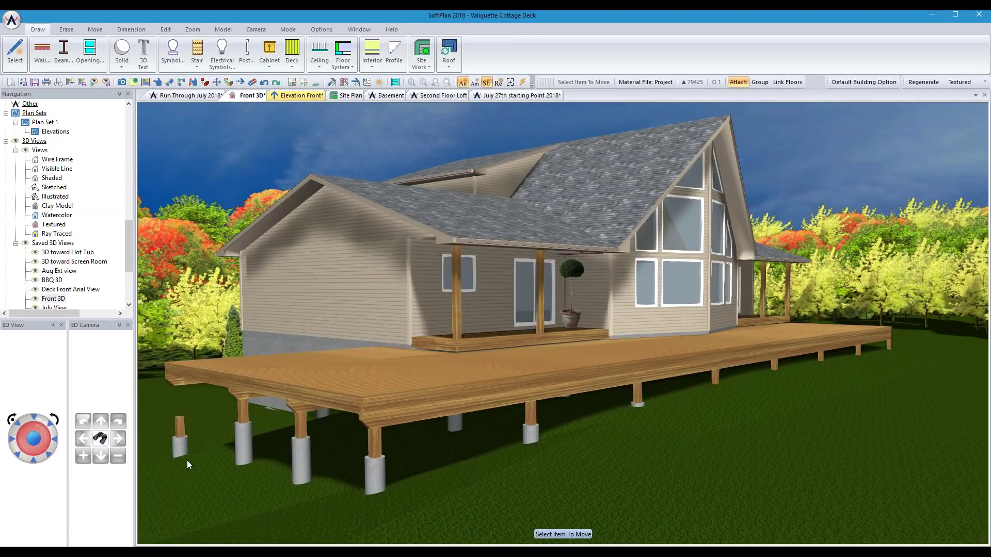
click(240, 429)
click(242, 451)
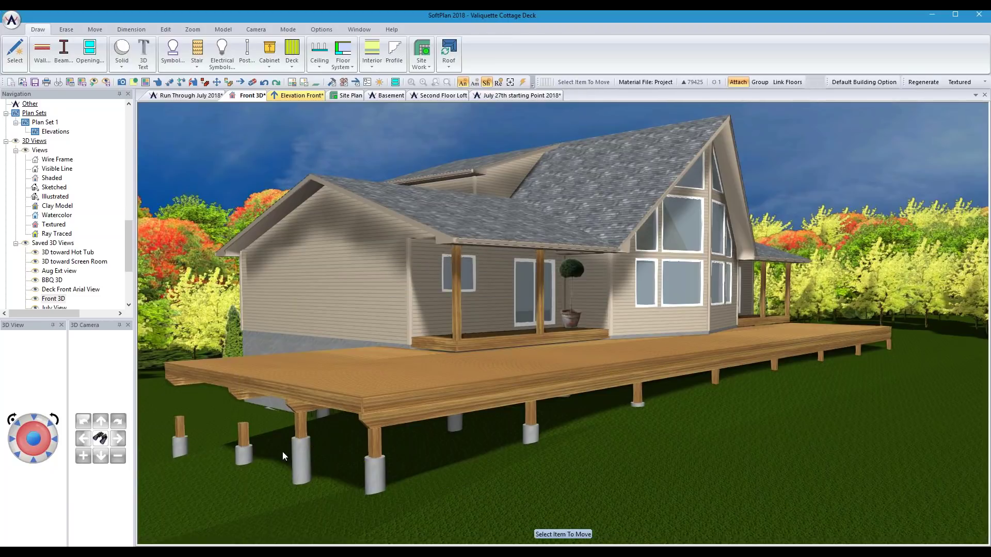
click(302, 450)
click(302, 466)
- Enable Adjust Height to Fit to Beam on each of the three lowered left-side posts
click(159, 83)
click(178, 441)
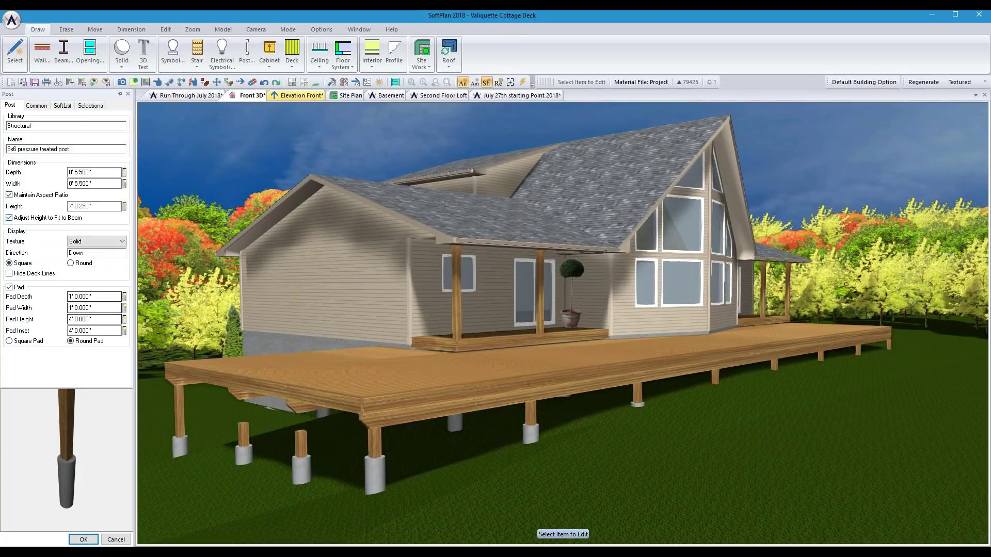
click(244, 453)
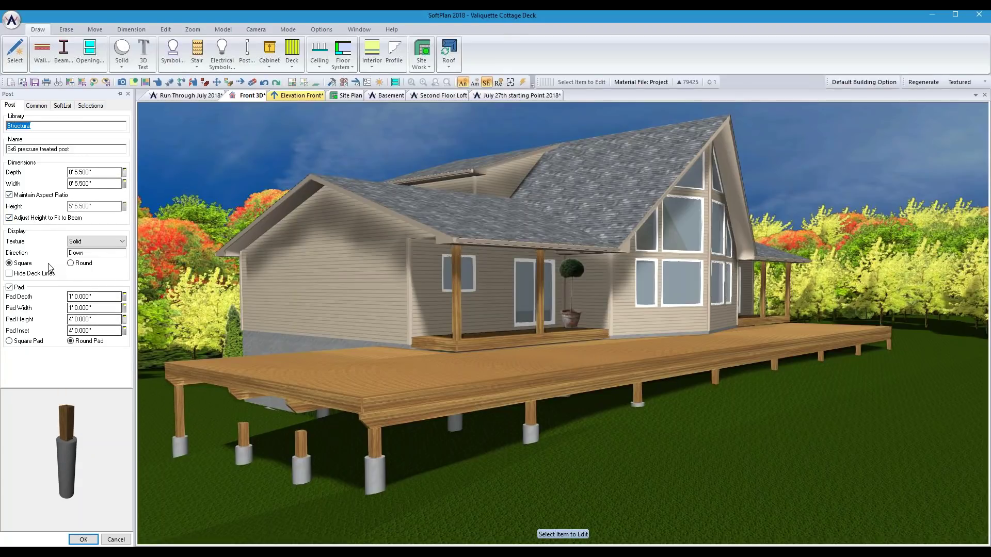
click(24, 219)
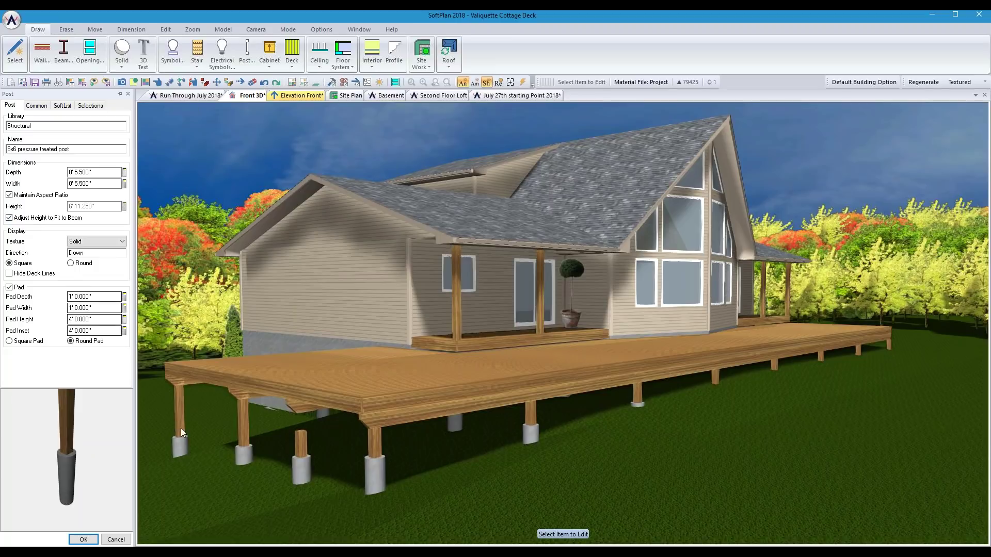
click(297, 460)
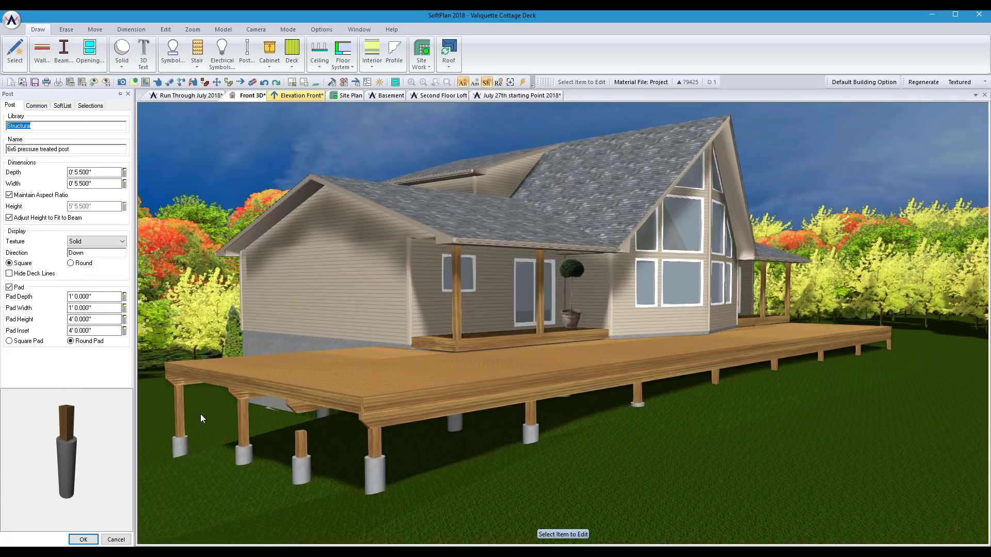
click(30, 219)
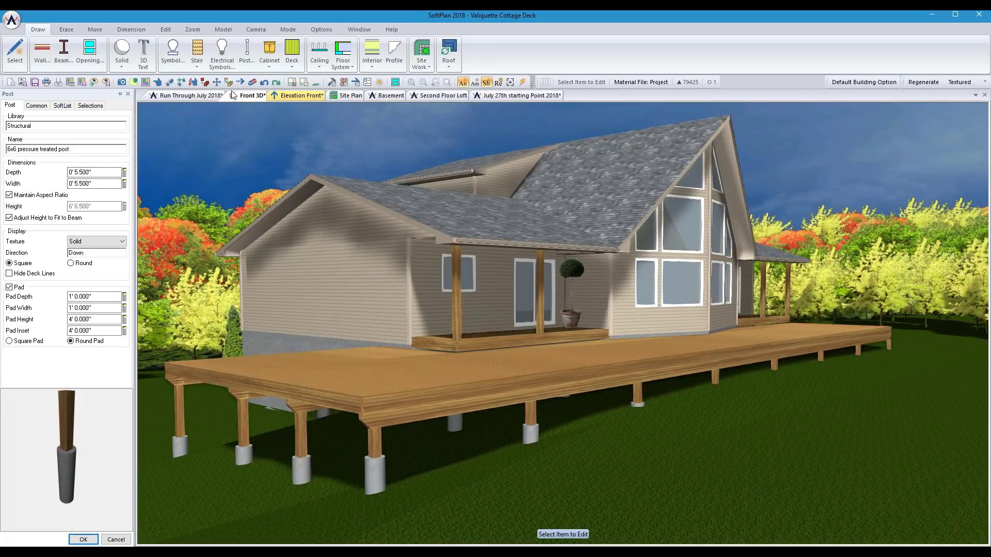
- Set the elevation offset of the fourth front-row post from the left to 7' down and refit its height to the beam
click(161, 85)
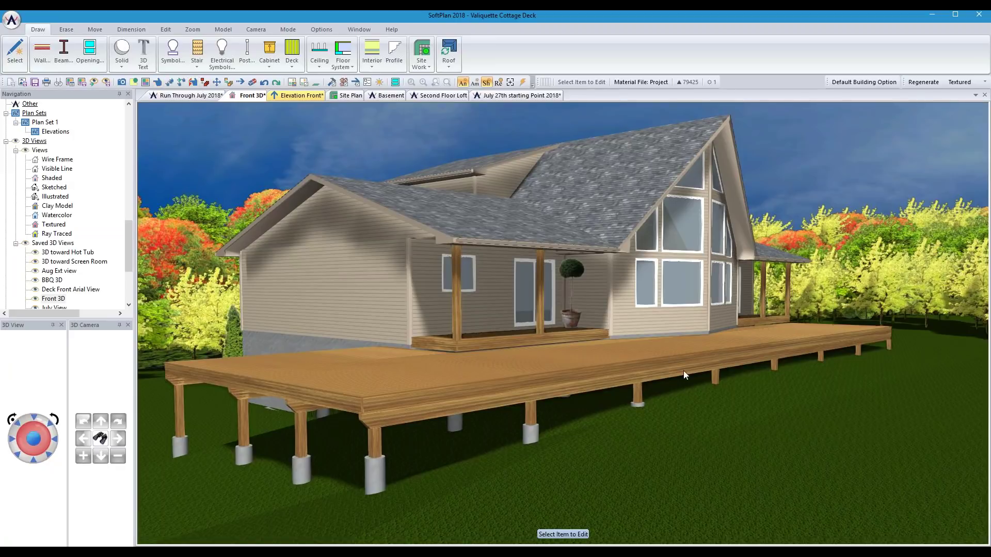
click(715, 379)
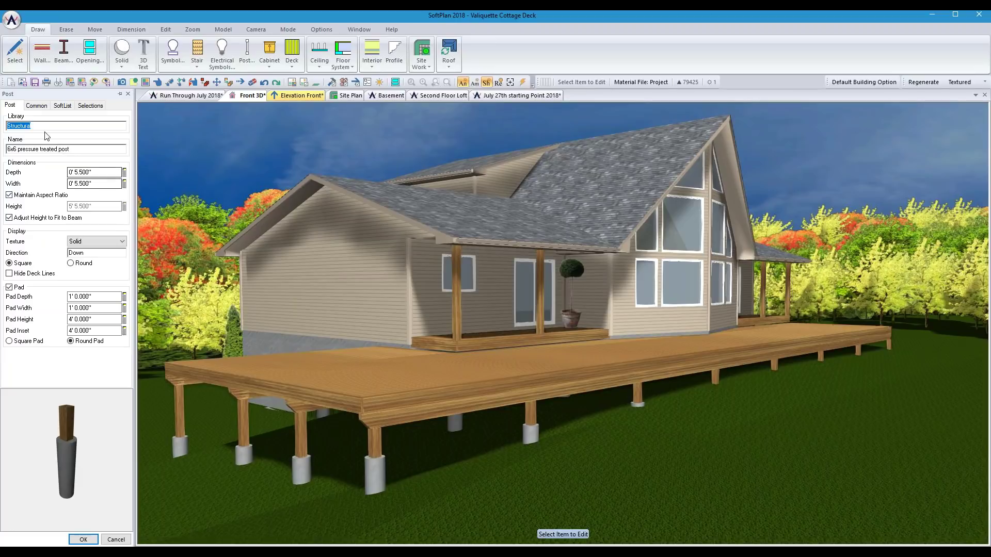
click(37, 106)
double_click(92, 247)
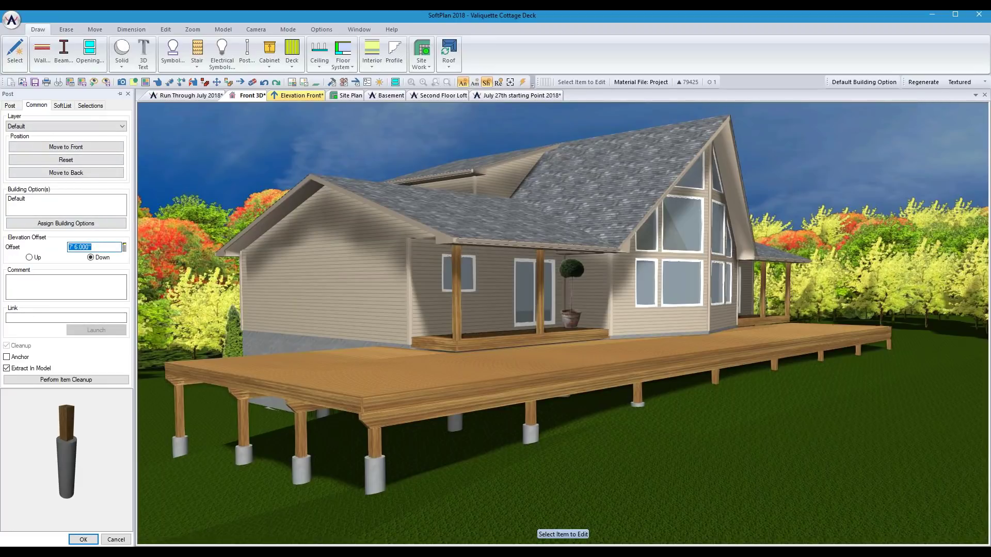
text(7')
key(Tab)
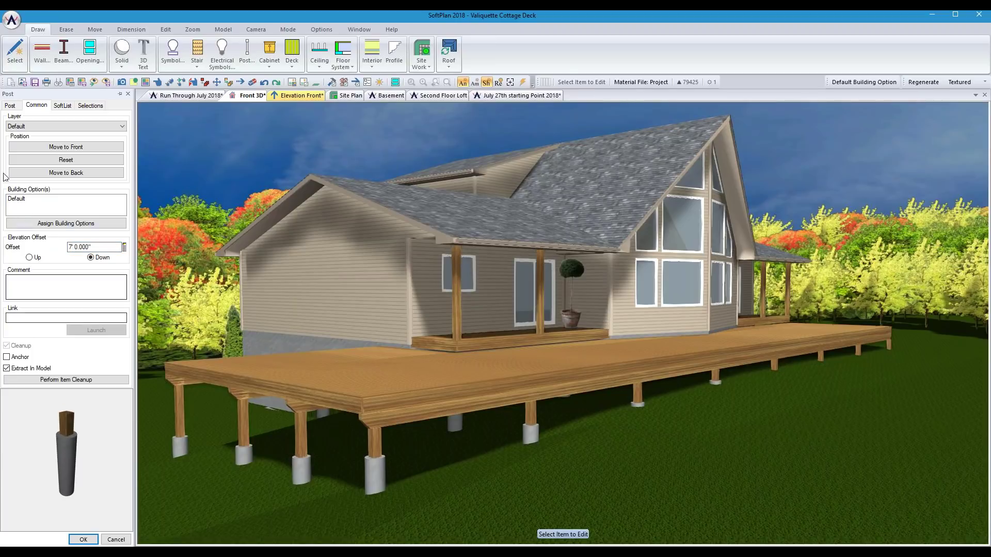
click(9, 106)
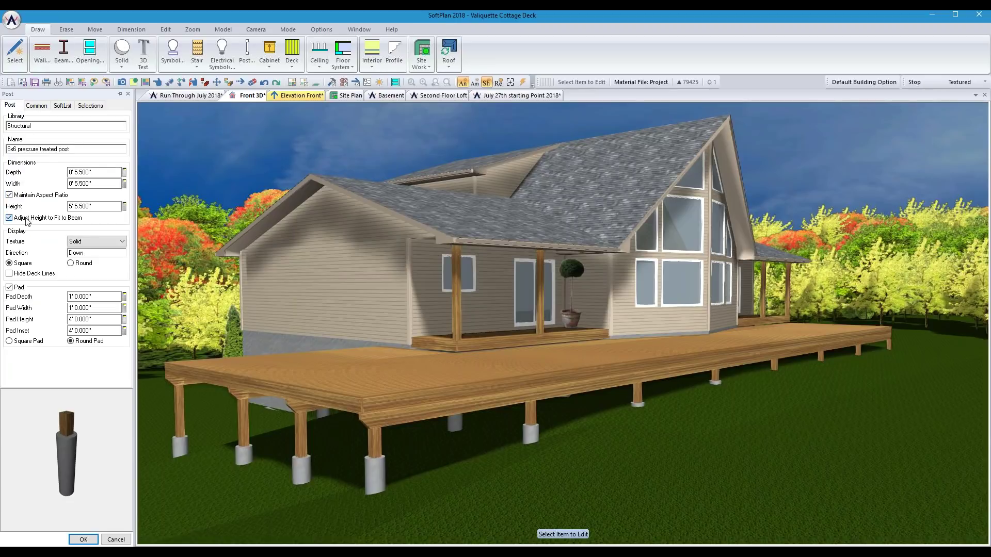
click(84, 539)
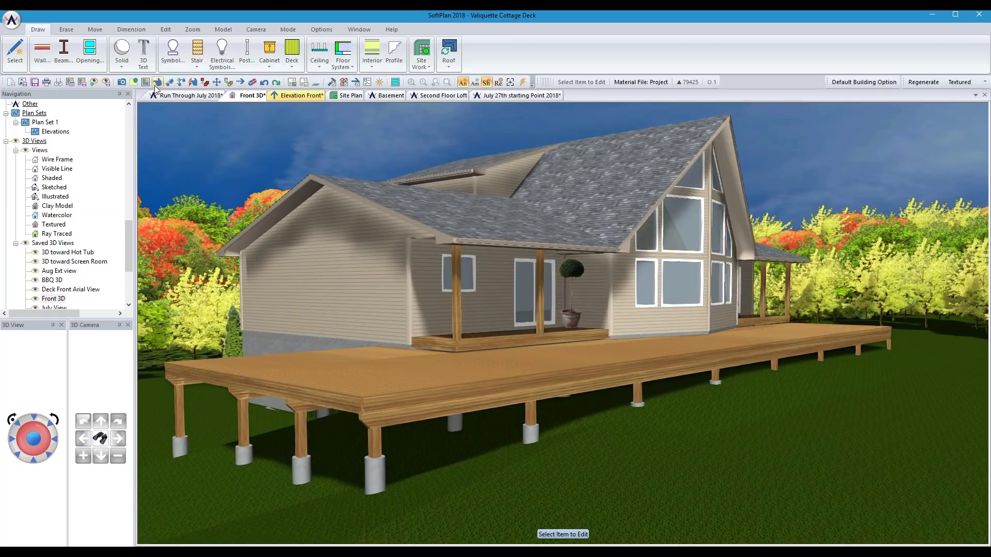
- Check the elevation offset of the front deck beam
click(391, 419)
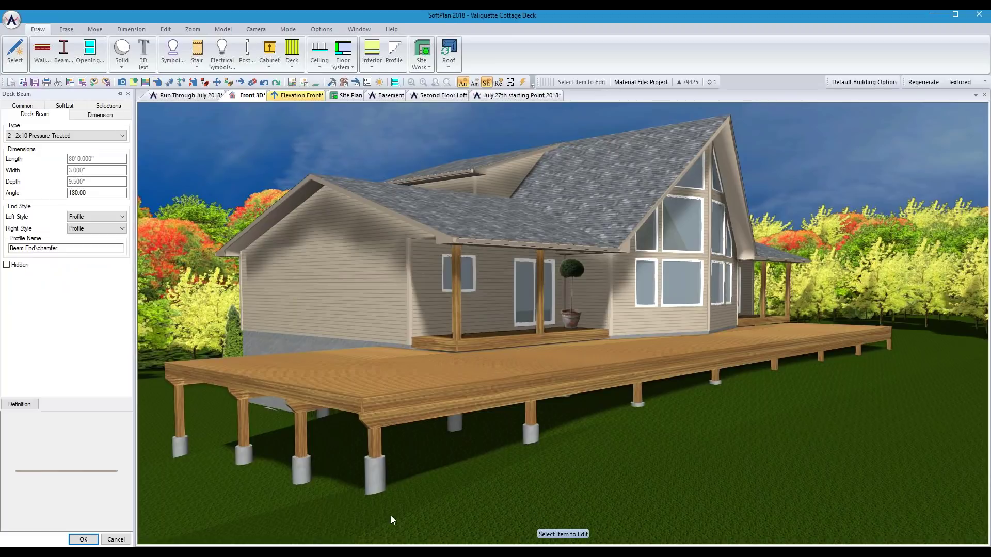
click(30, 107)
click(94, 257)
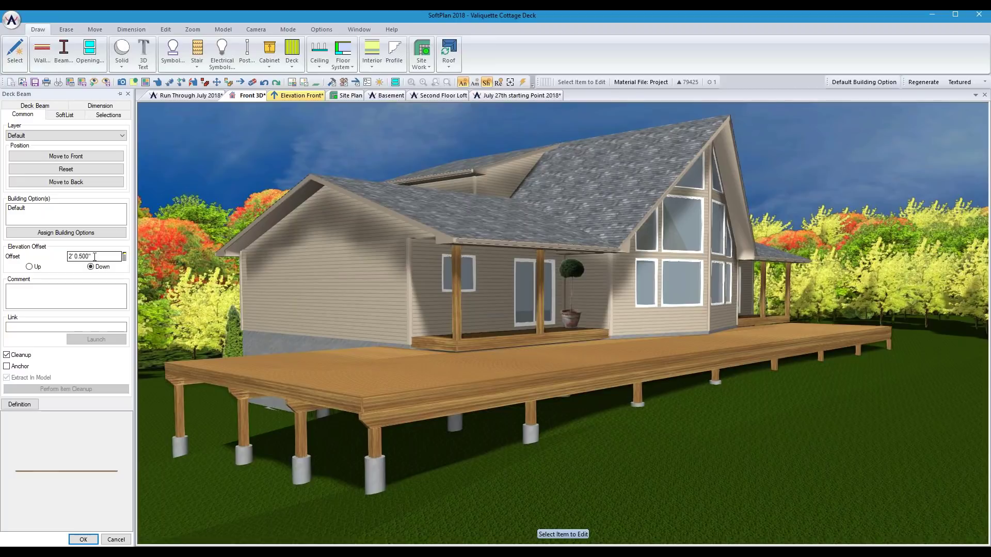
- In the July 27th starting Point 2018 plan, add single extension lines outside the deck's left edge at the two inner beam rows
click(179, 95)
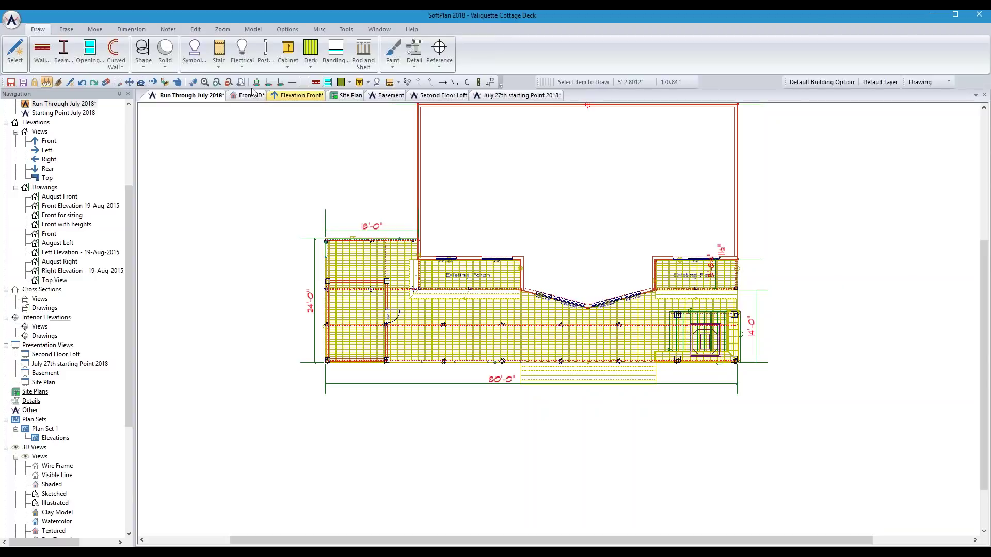
click(507, 96)
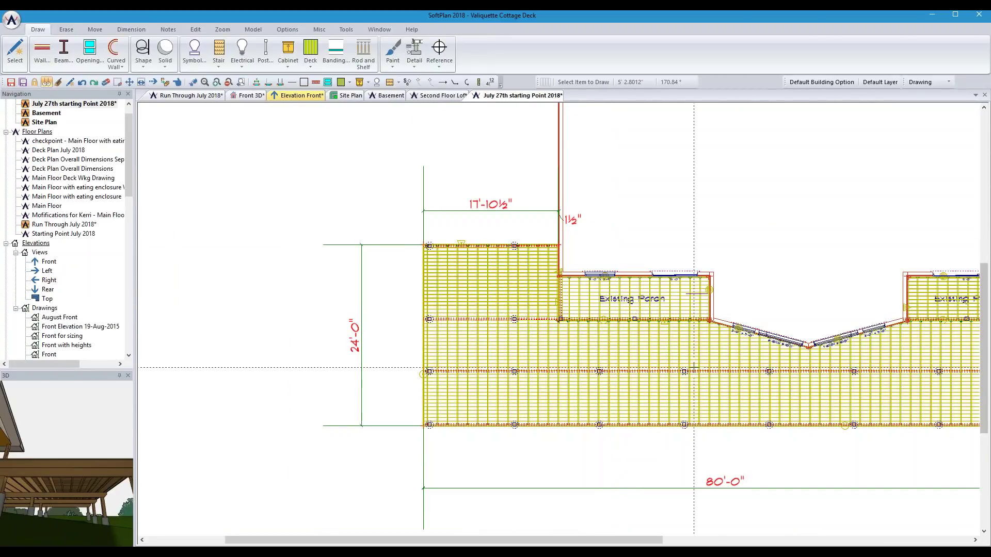
scroll(694, 368, down, 1)
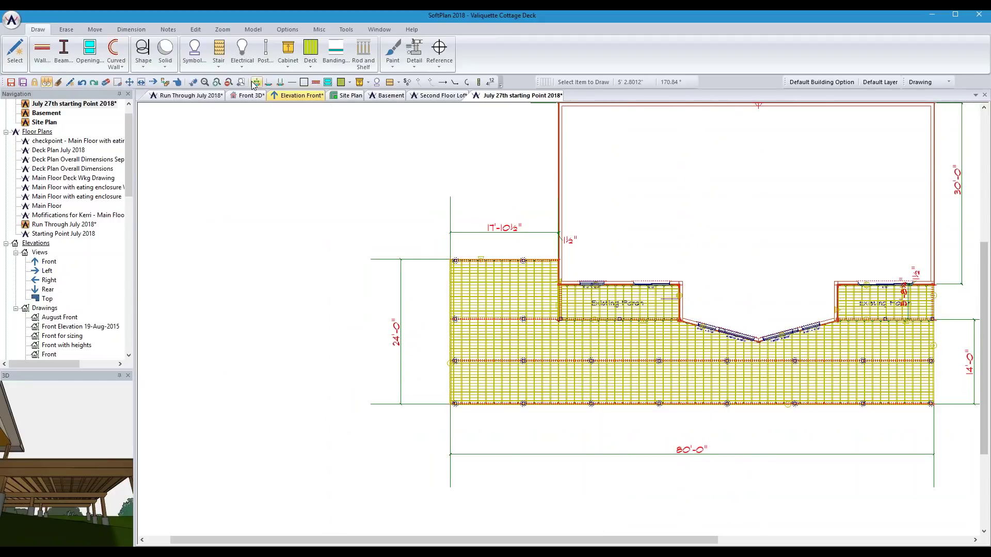
click(269, 84)
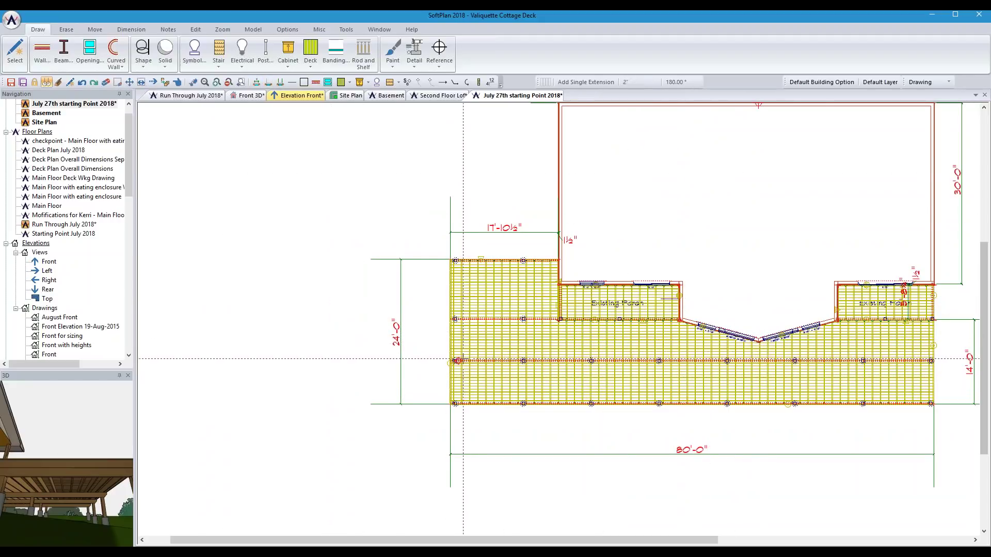
click(416, 361)
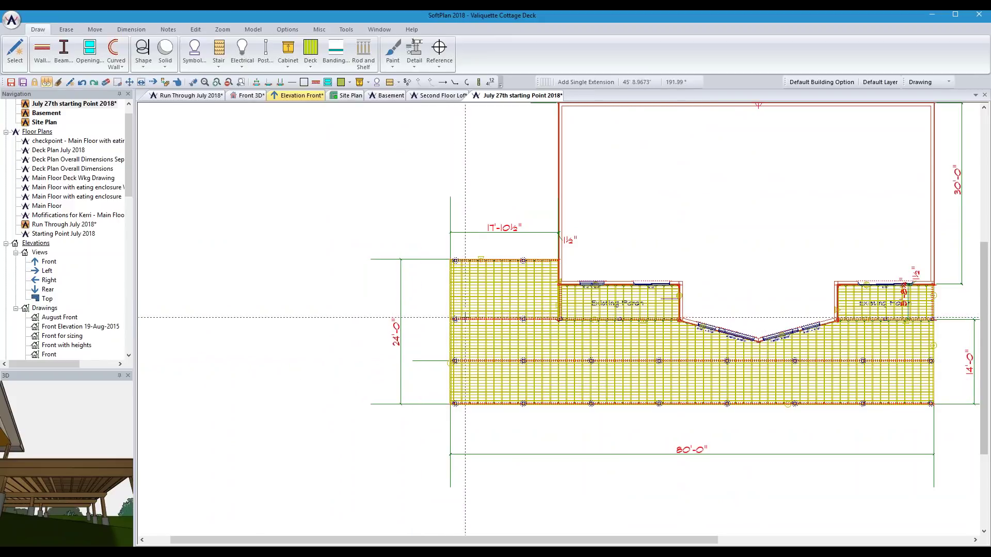
click(418, 319)
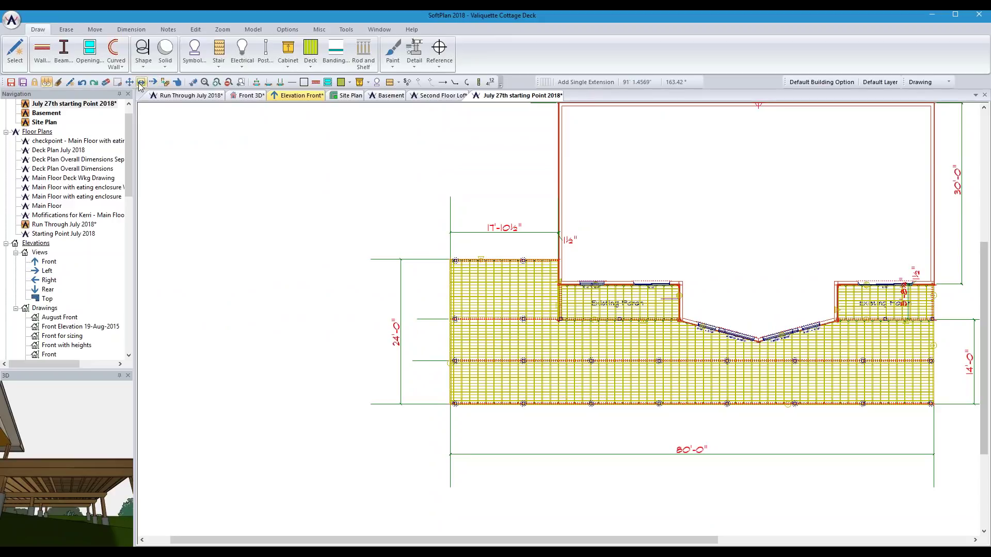
- Add a vertical dimension line between the 24'-0" dimension and the deck's left edge, dimensioning the spacing of the beam rows
click(257, 83)
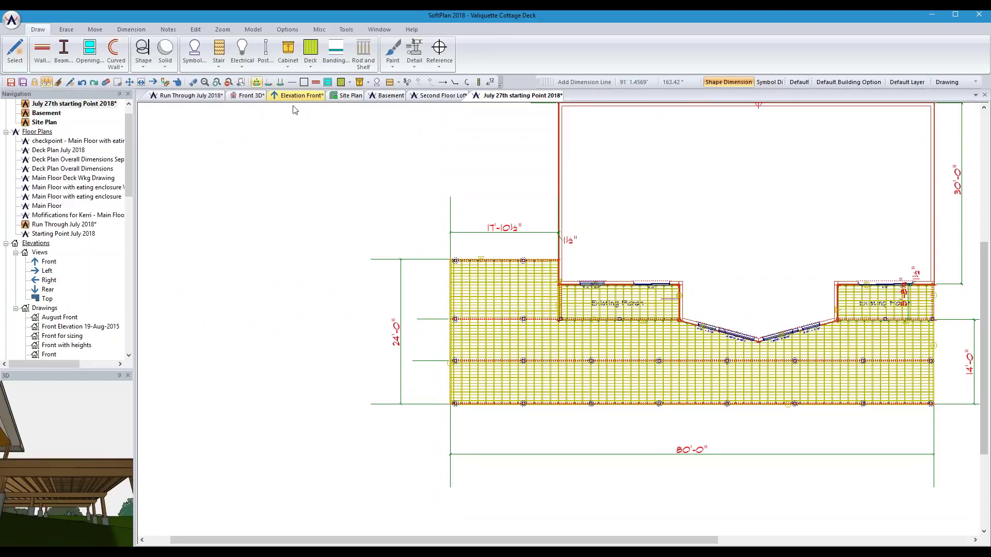
click(429, 239)
click(428, 420)
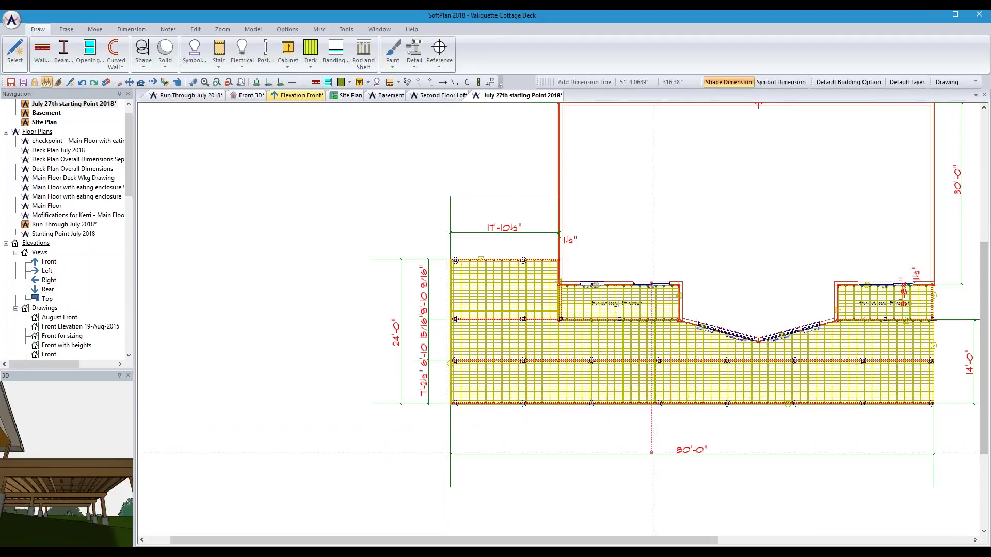
- Draw a wrap-around deck stair around the outer side and front of the Existing Porch beside the 17'-10½" deck section
key(s)
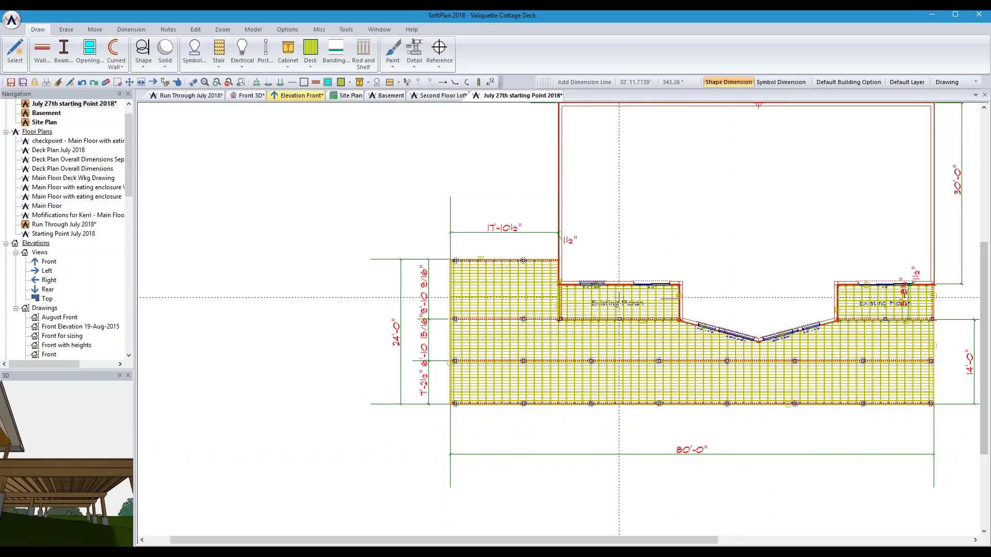
scroll(624, 320, up, 3)
scroll(559, 319, up, 1)
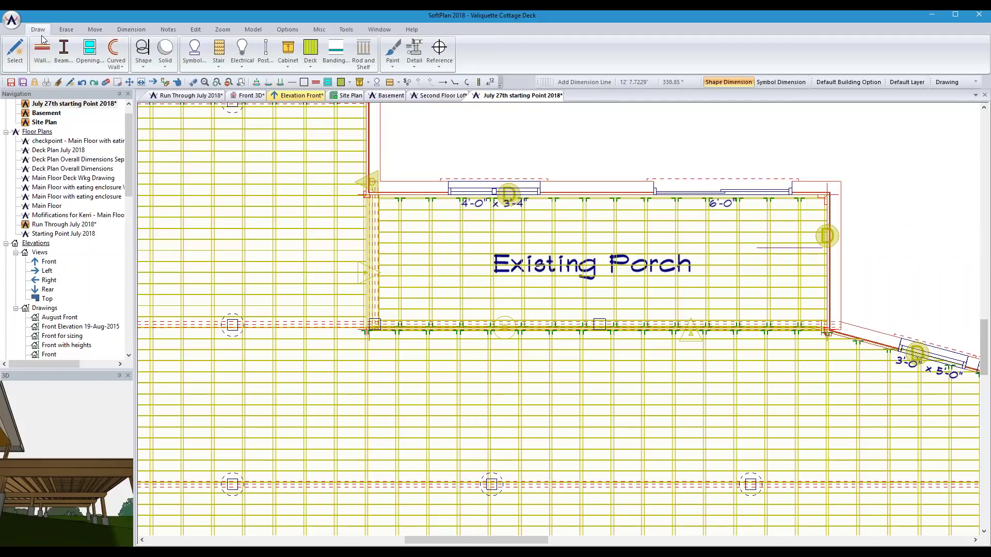
click(310, 62)
mouse_move(356, 266)
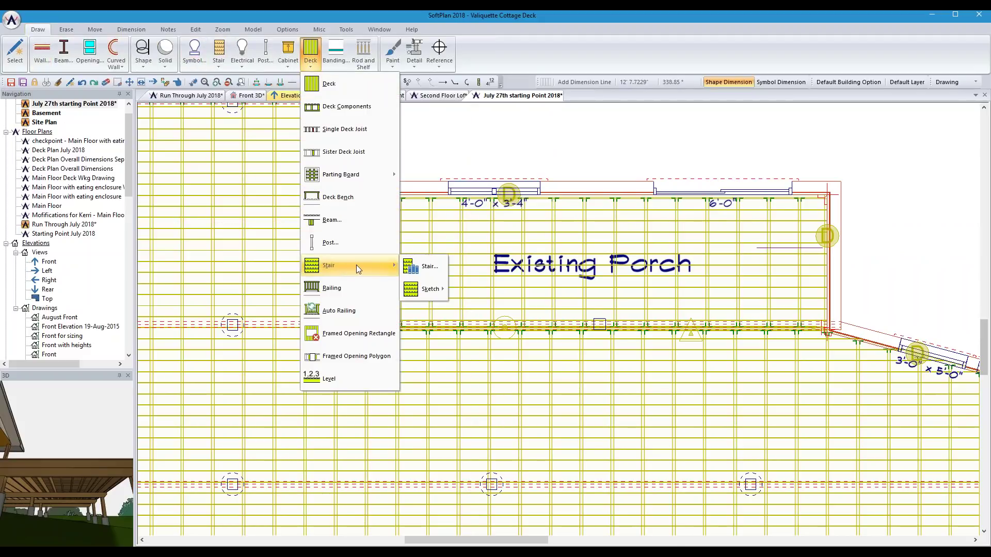
mouse_move(426, 291)
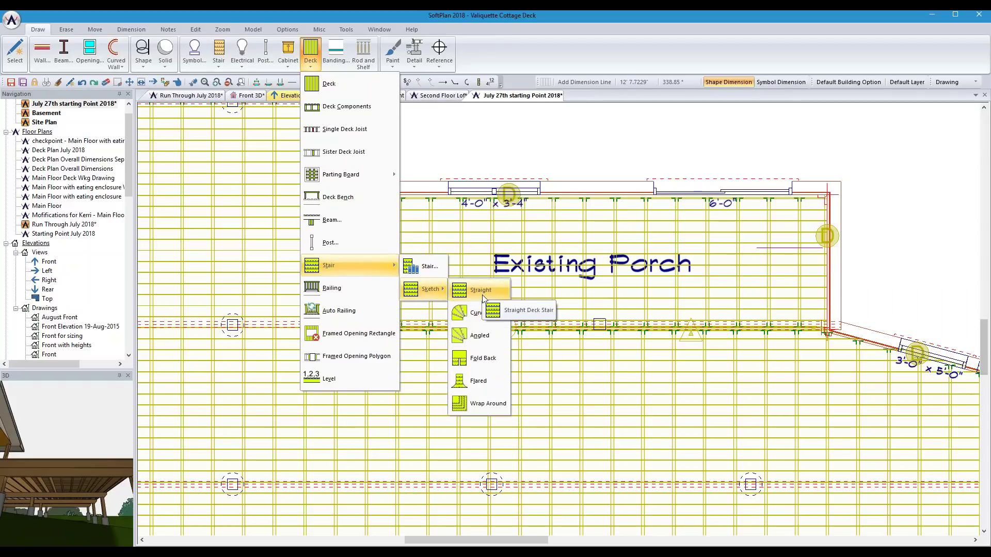
click(477, 404)
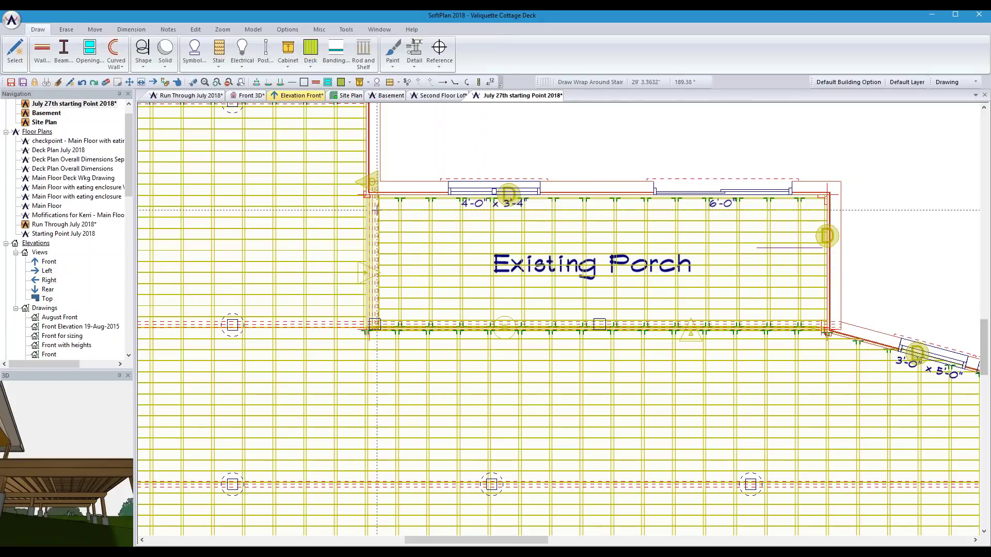
click(367, 195)
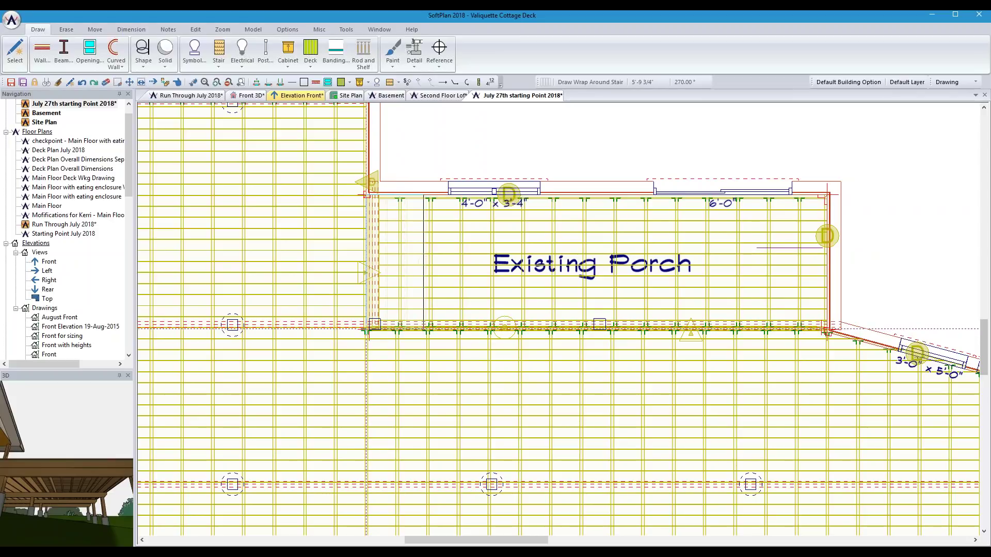
click(367, 329)
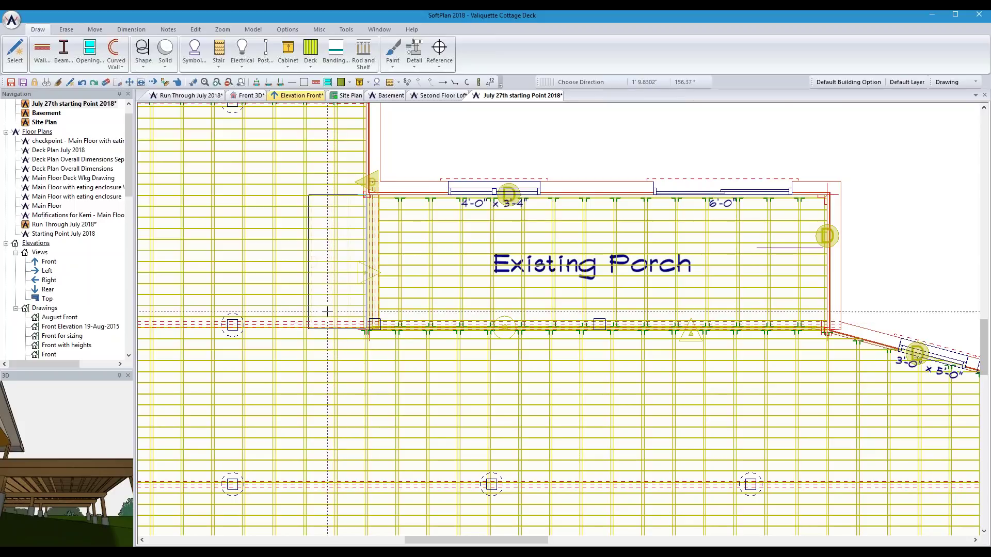
click(331, 326)
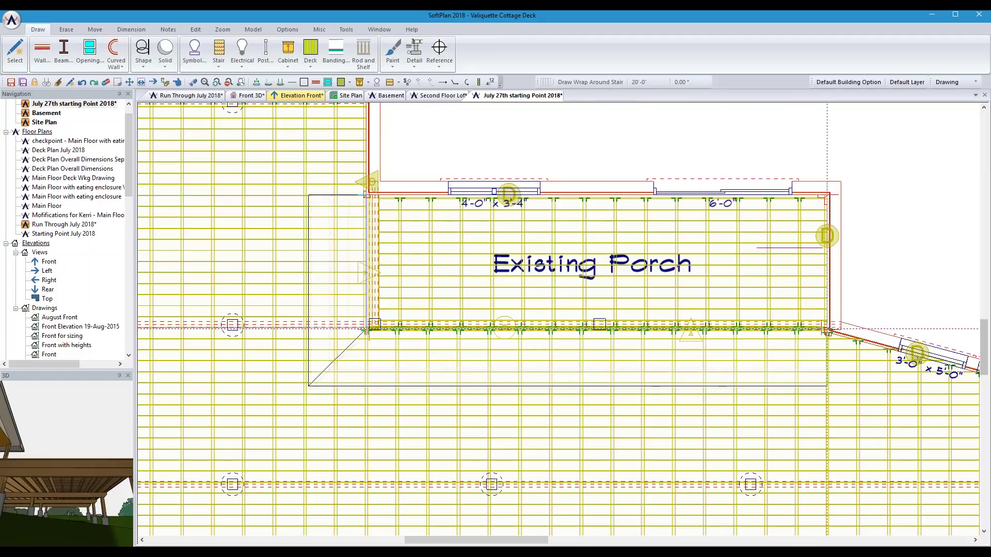
click(827, 328)
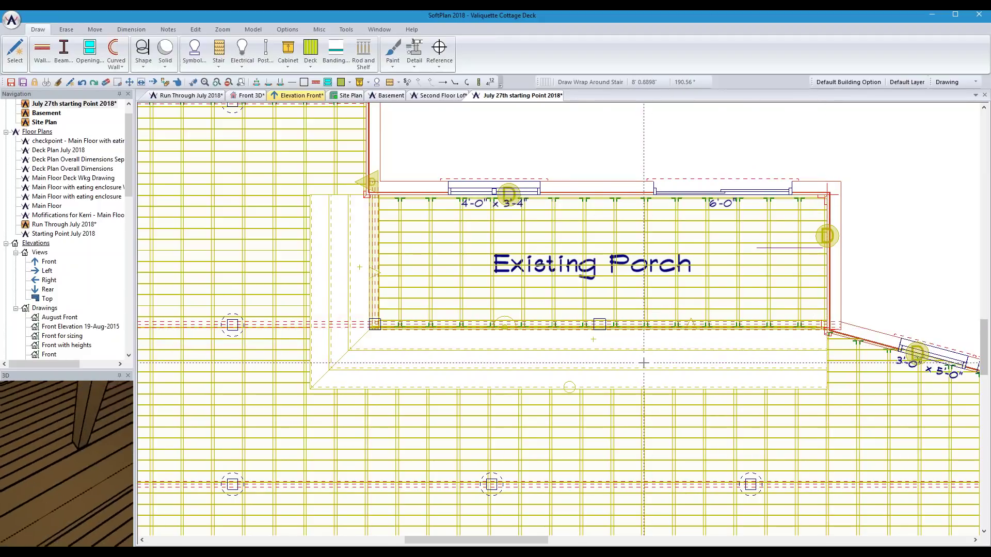
- Set the number of risers of the wrap-around porch stair to 3
right_click(494, 356)
mouse_move(521, 363)
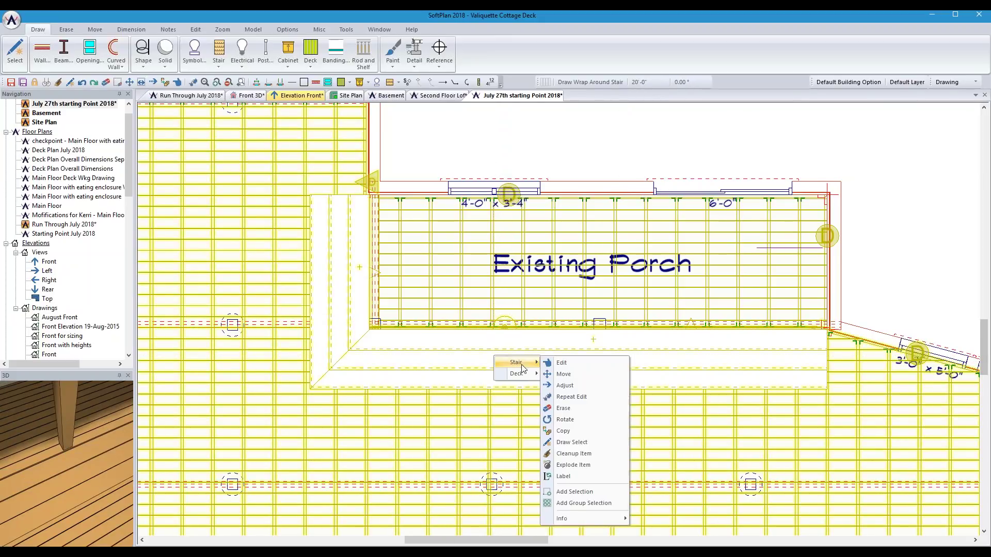
click(565, 368)
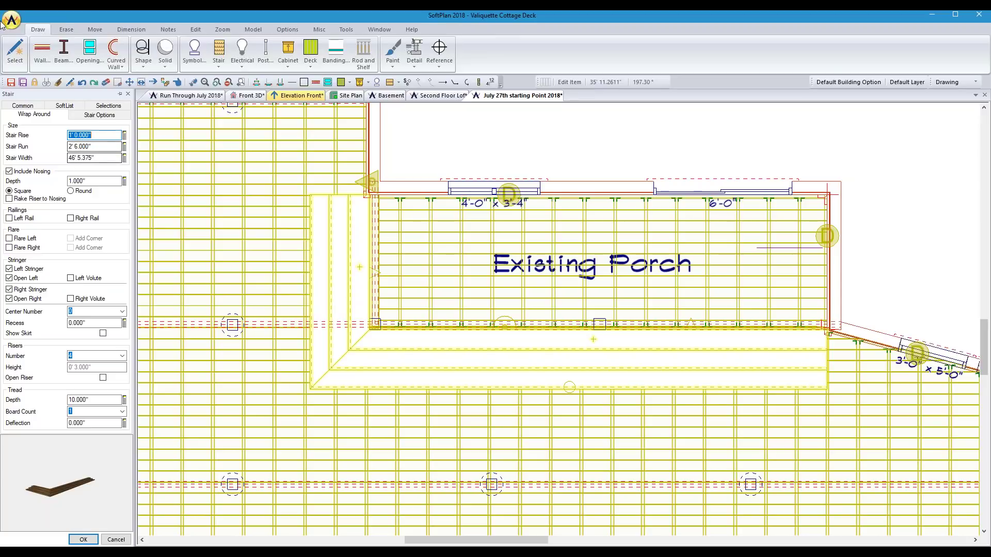
click(122, 356)
click(122, 367)
click(122, 367)
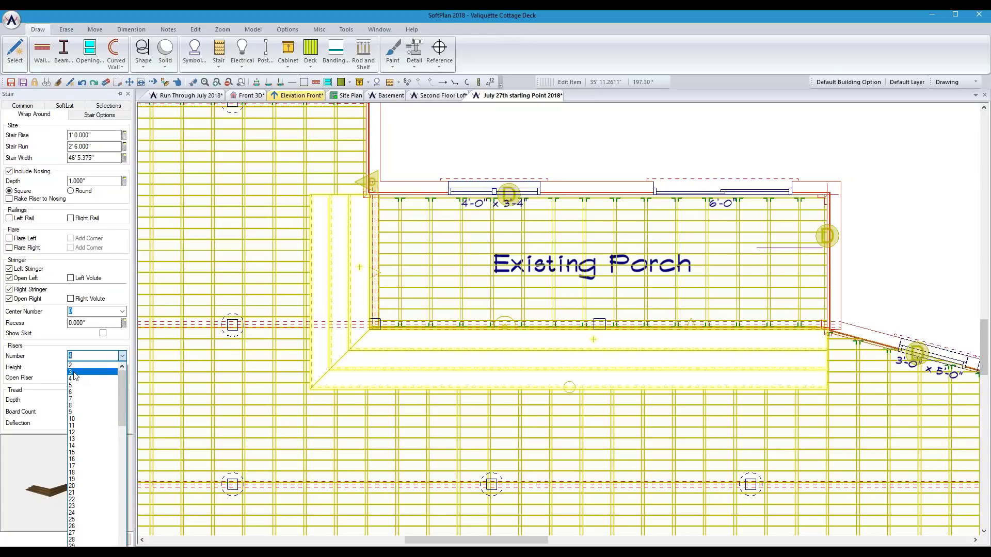
click(74, 373)
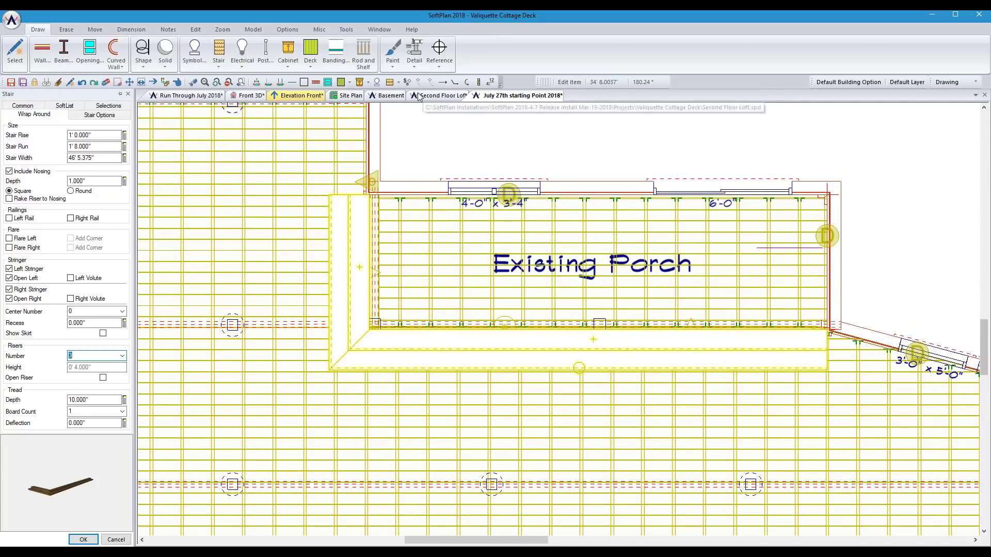
- Inspect the wrap-around porch stair in the Front 3D view and return to the July 27th starting Point 2018 plan
click(250, 95)
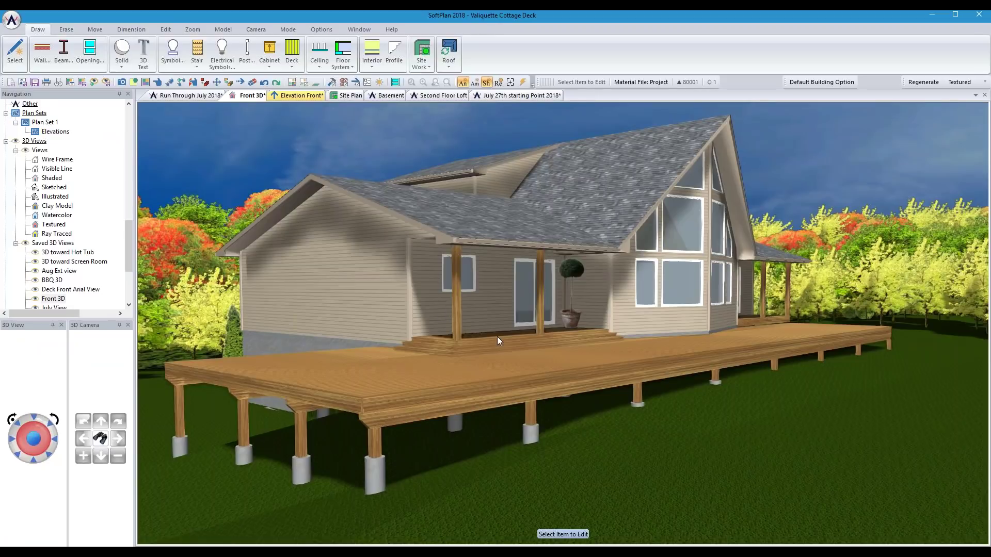
middle_drag(530, 343, 523, 345)
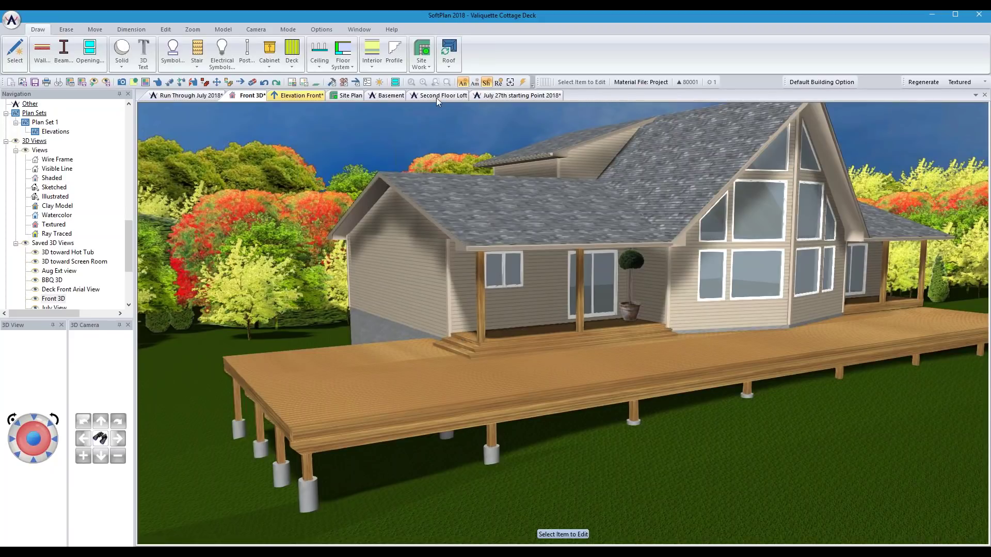
click(482, 95)
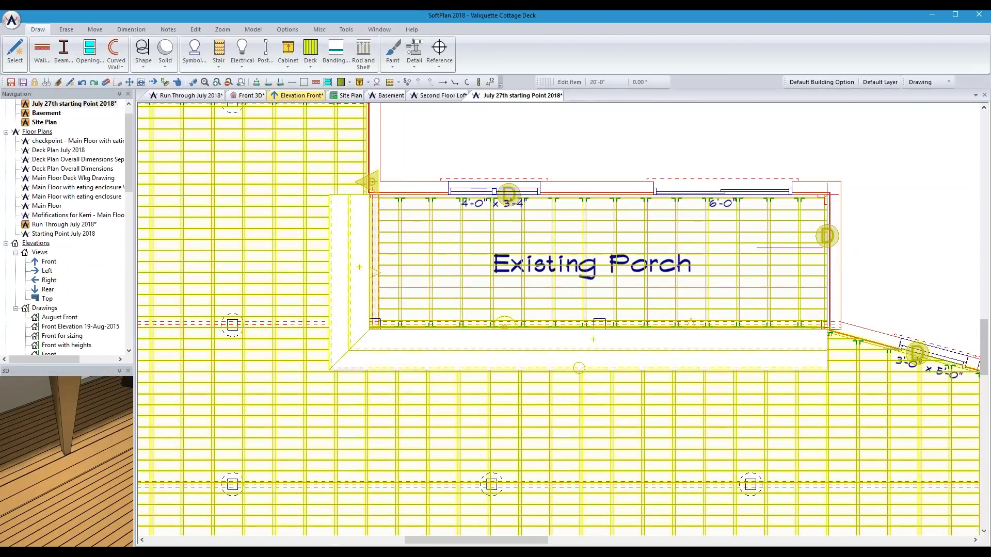
- Review the wrap-around stair's size settings and its stair options for type, reference, display and finishes
click(379, 350)
mouse_move(404, 355)
click(459, 354)
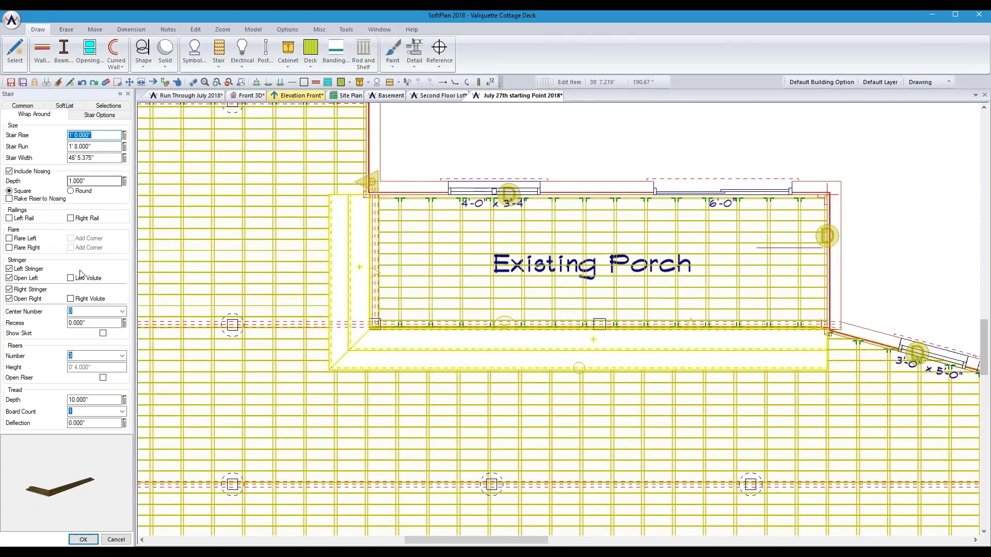
click(92, 115)
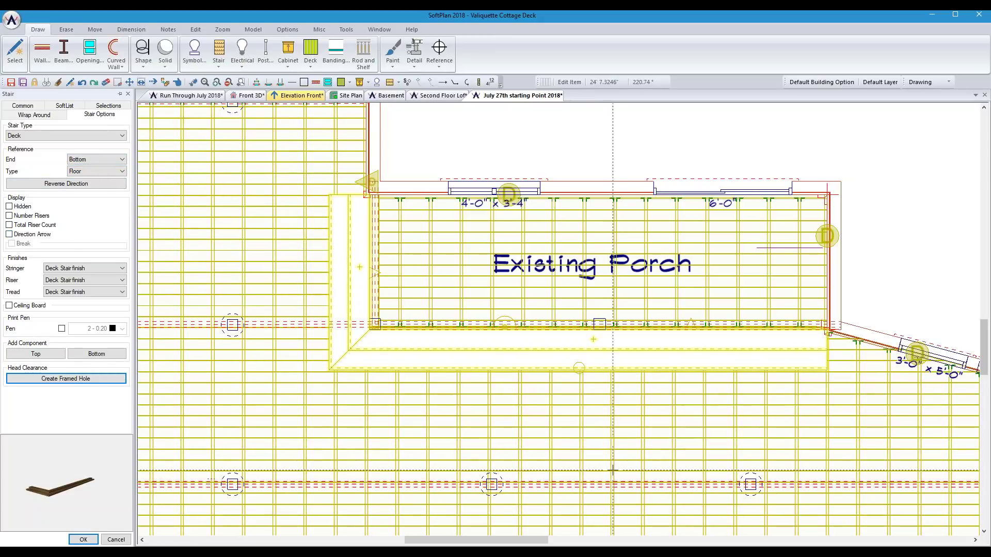
- Review the main deck's joist, decking, hanger and finish properties
click(851, 382)
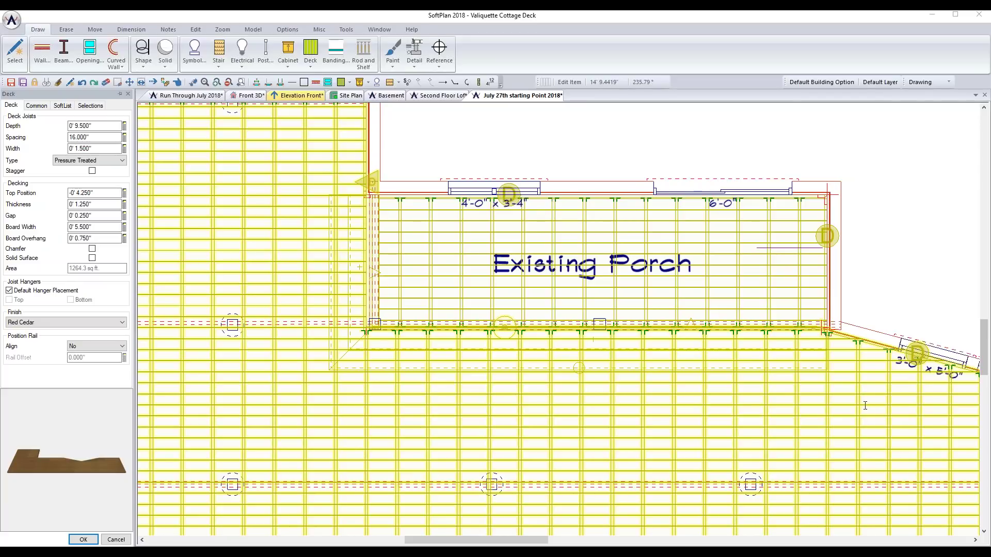
click(777, 379)
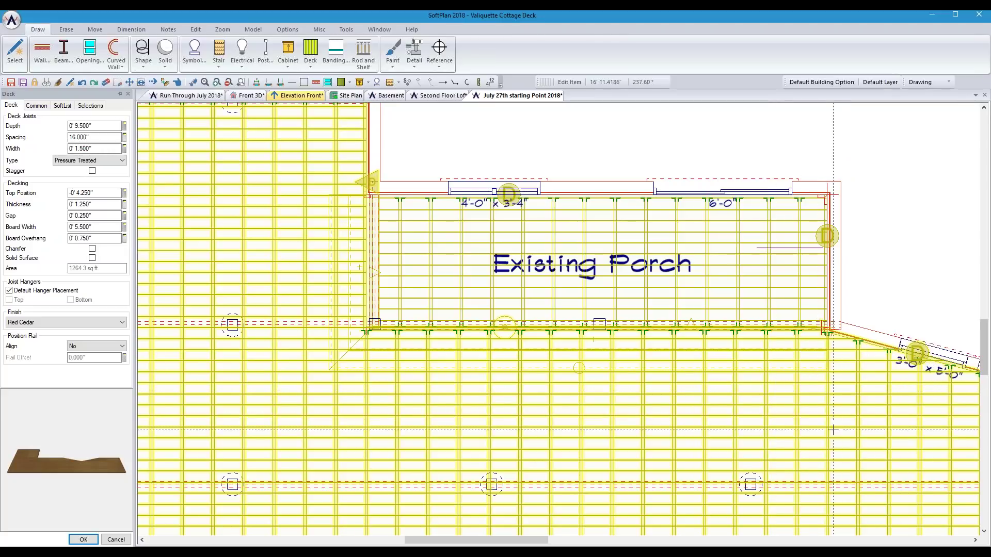
scroll(710, 419, down, 3)
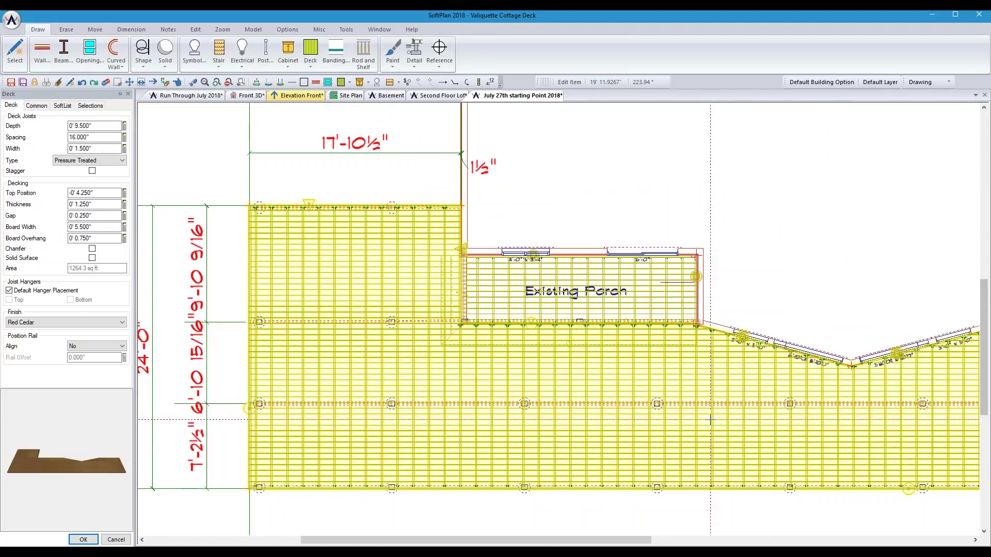
scroll(743, 410, down, 1)
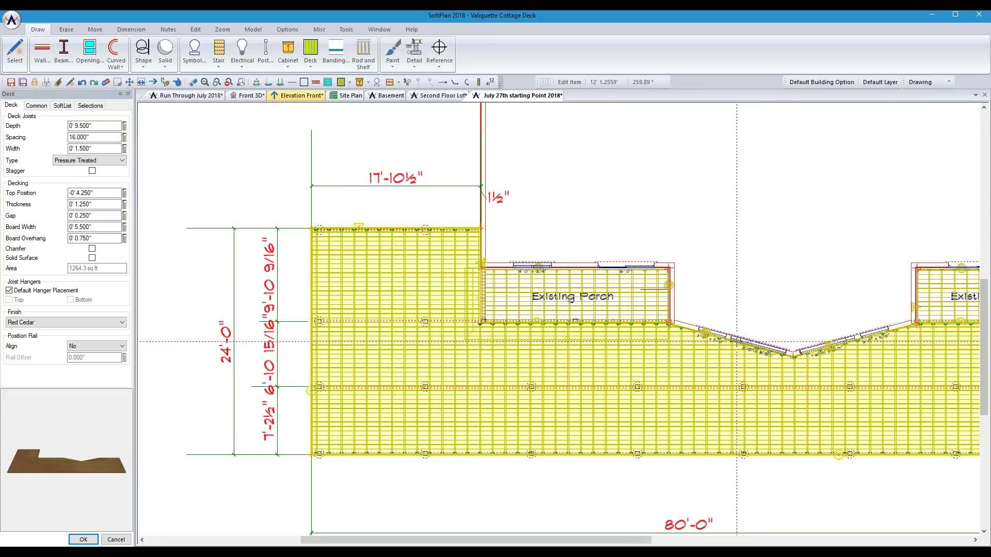
- Try making the deck's angled edge along the bay, next to the porch with the stair, the joist reference side
right_click(737, 342)
mouse_move(765, 361)
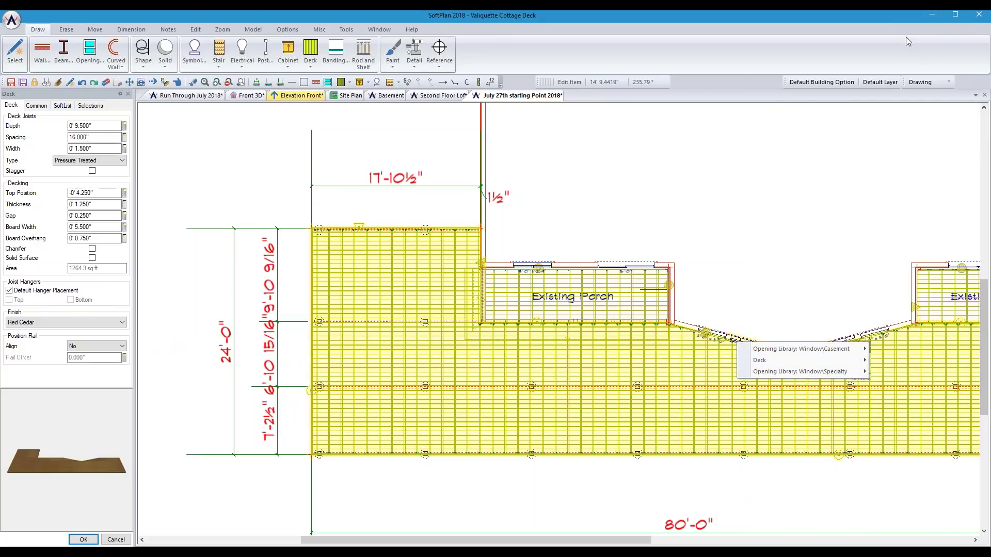
click(944, 38)
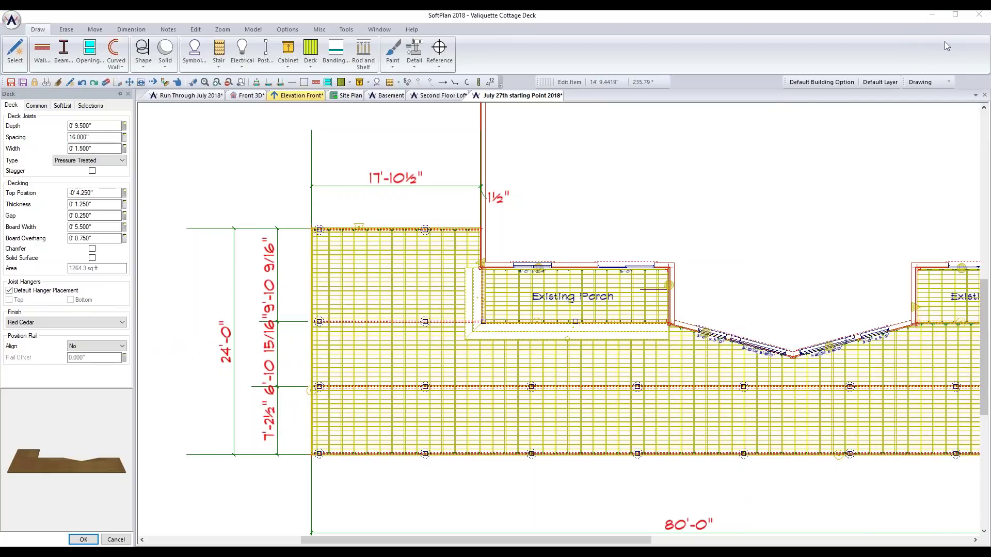
click(686, 329)
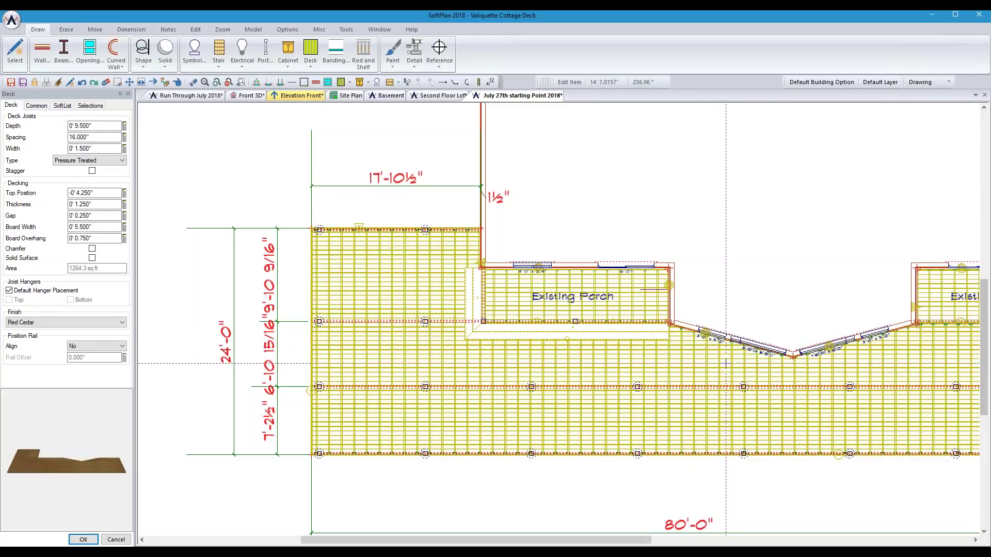
scroll(560, 324, down, 1)
scroll(747, 330, up, 1)
middle_drag(560, 321, 482, 319)
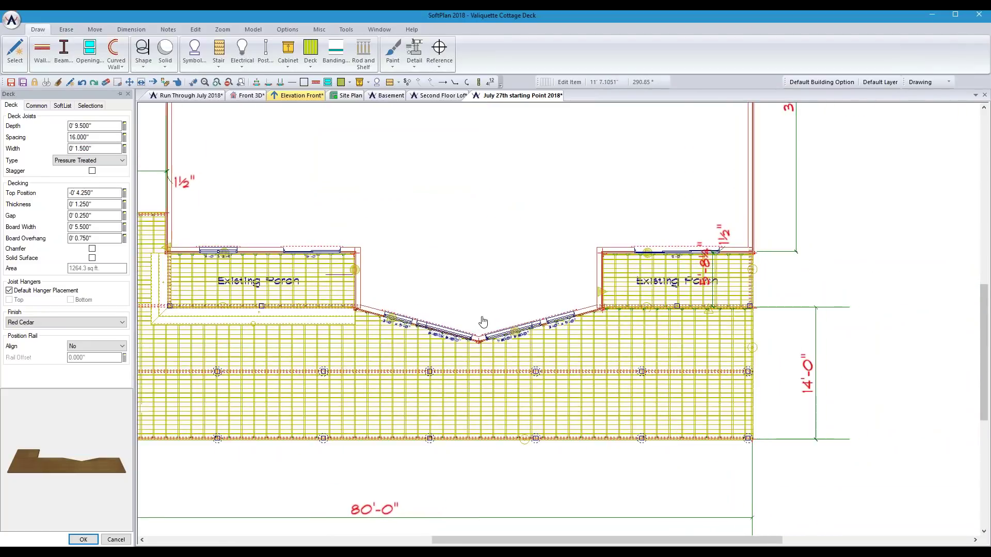
right_click(420, 327)
mouse_move(458, 334)
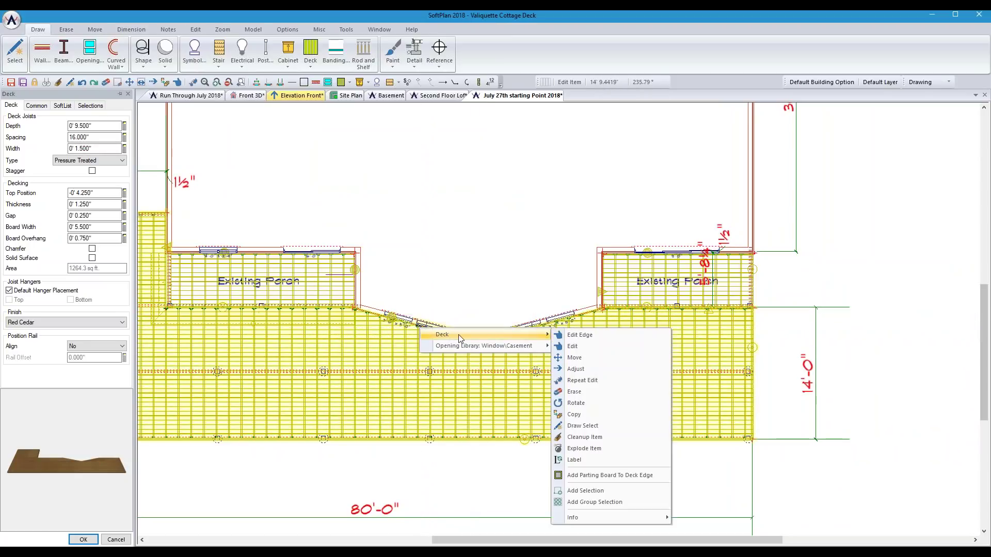
click(573, 334)
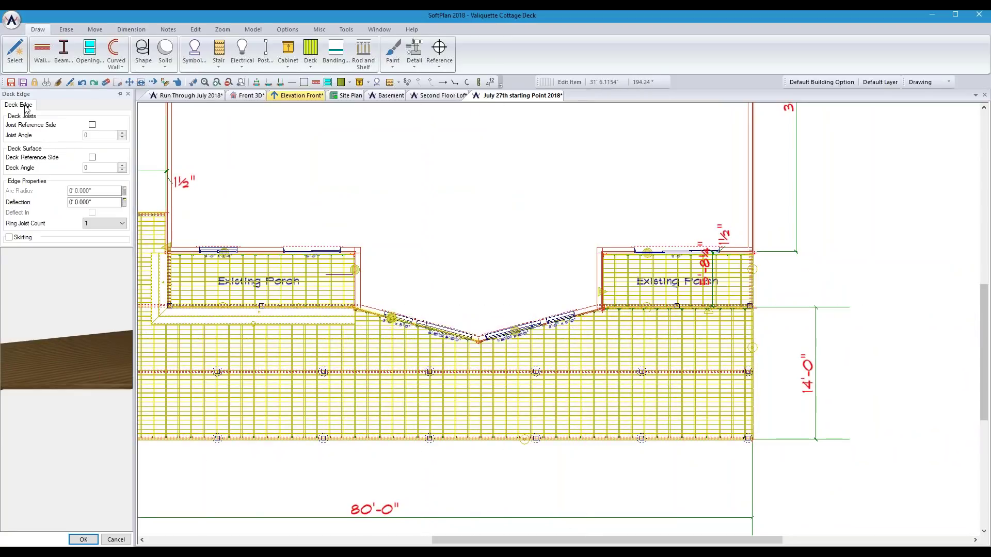
click(91, 125)
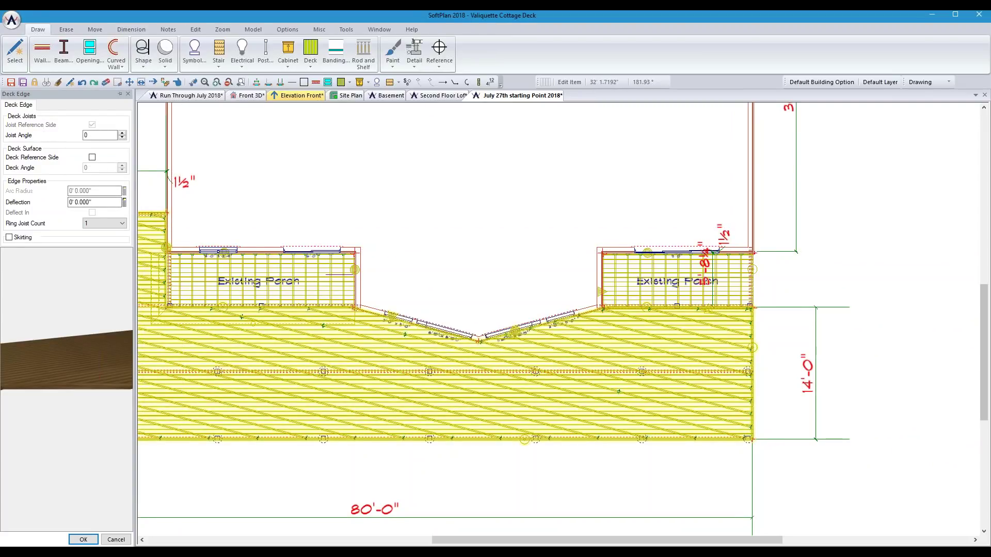
click(116, 540)
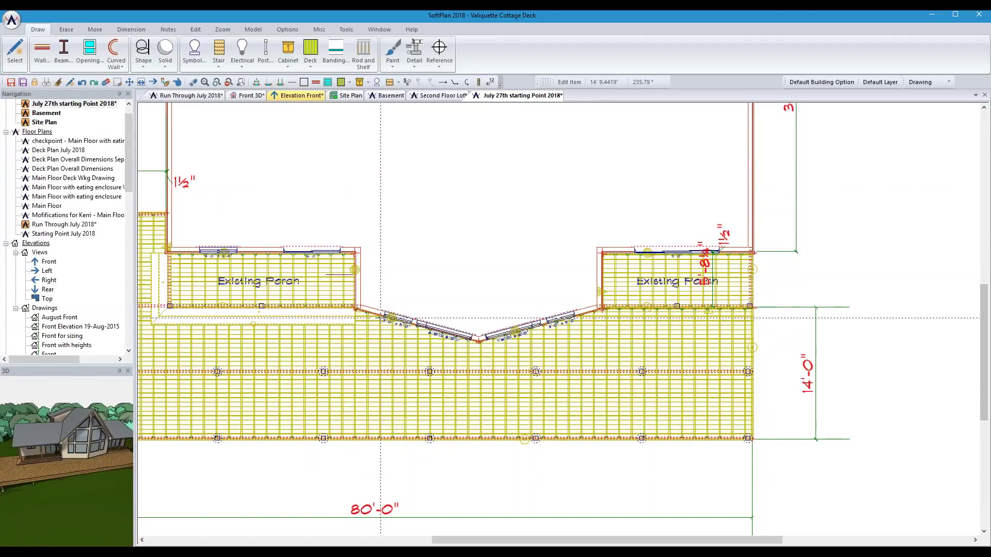
- Try making the same angled deck edge the reference side for the deck surface boards
right_click(382, 320)
mouse_move(408, 328)
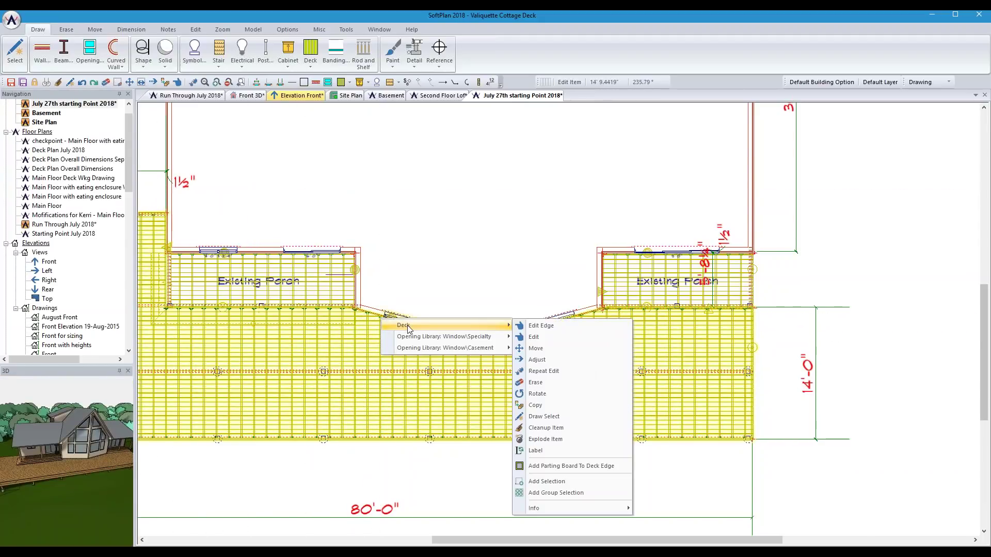
click(537, 327)
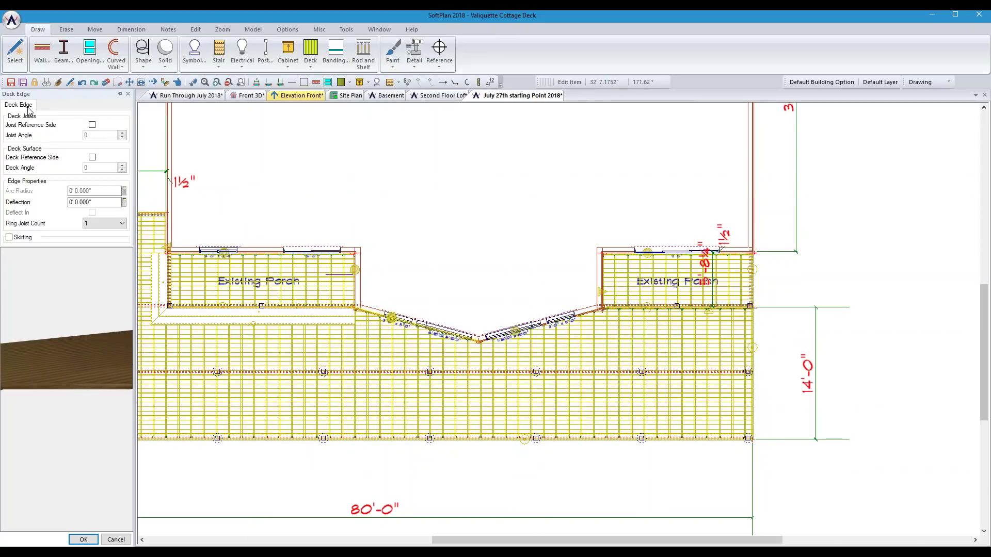
click(92, 157)
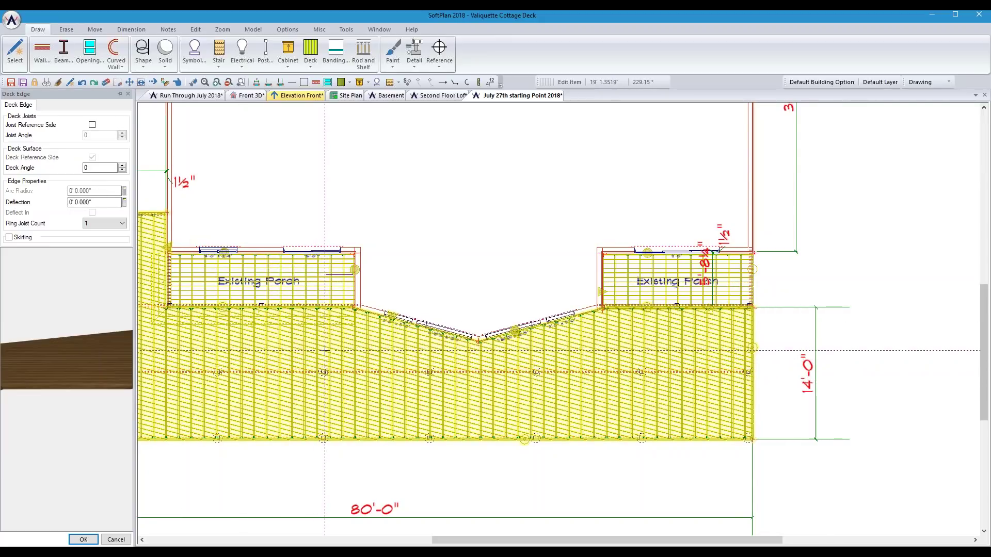
right_click(360, 325)
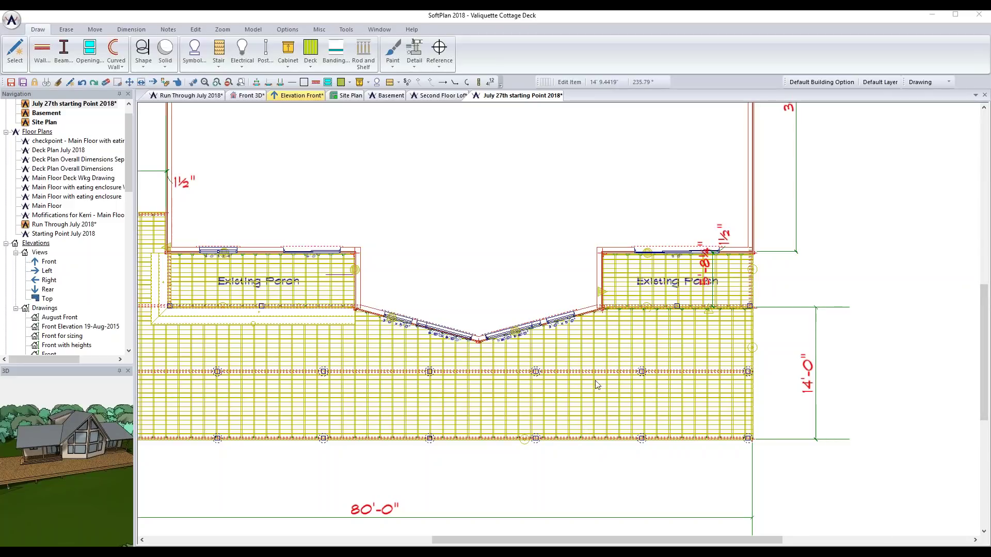
right_click(523, 443)
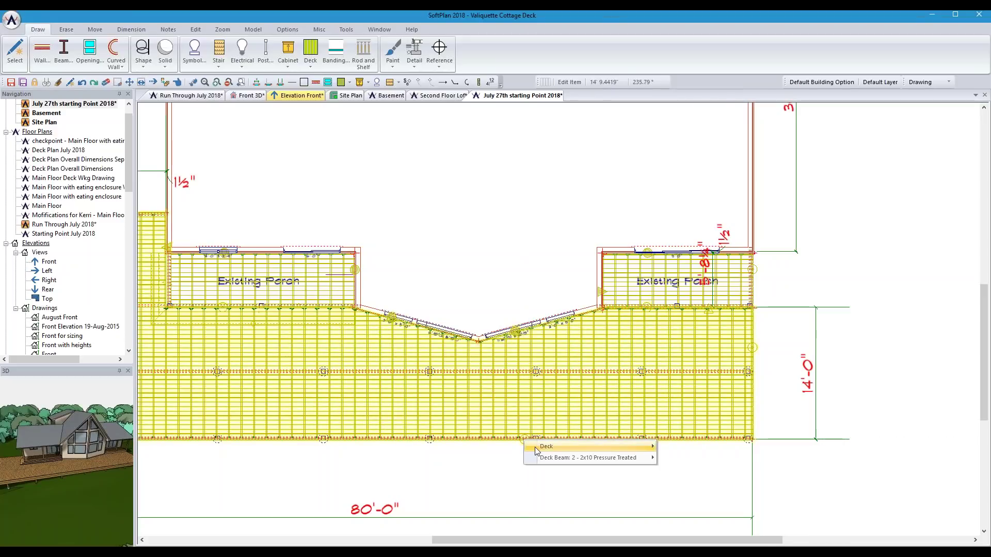
mouse_move(537, 447)
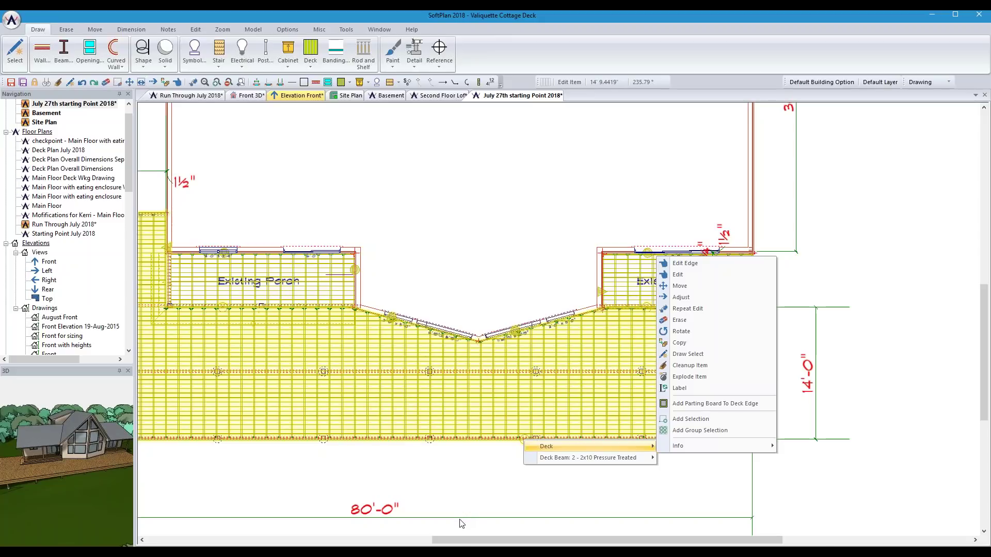
click(446, 472)
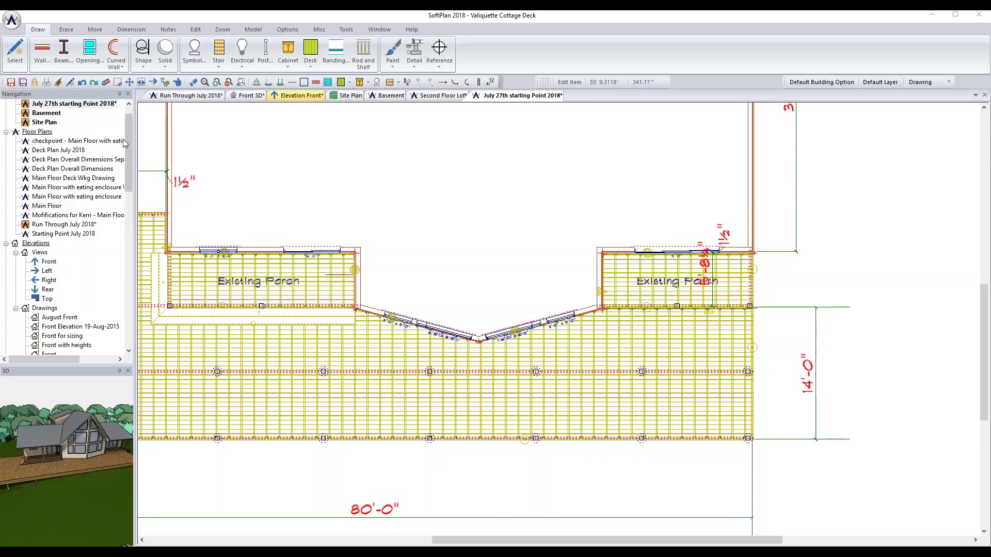
- Draw a wrap-around deck stair along the full front edge of the right-hand Existing Porch
click(221, 64)
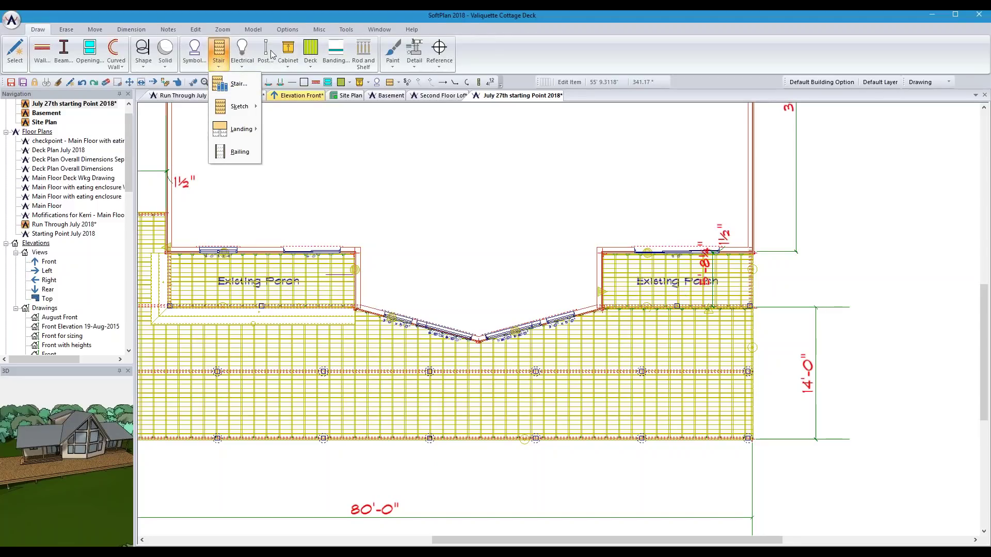
click(310, 52)
mouse_move(362, 265)
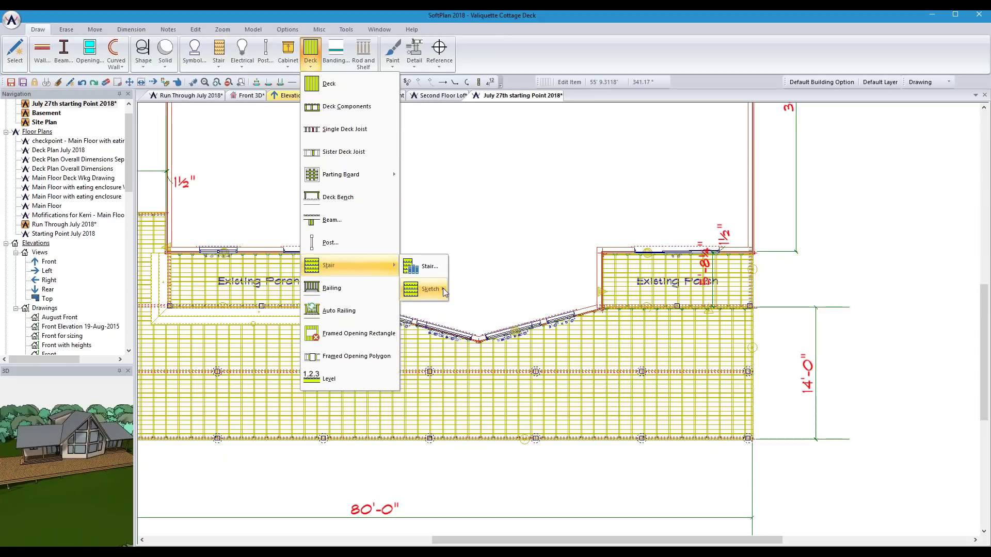
mouse_move(433, 289)
click(480, 404)
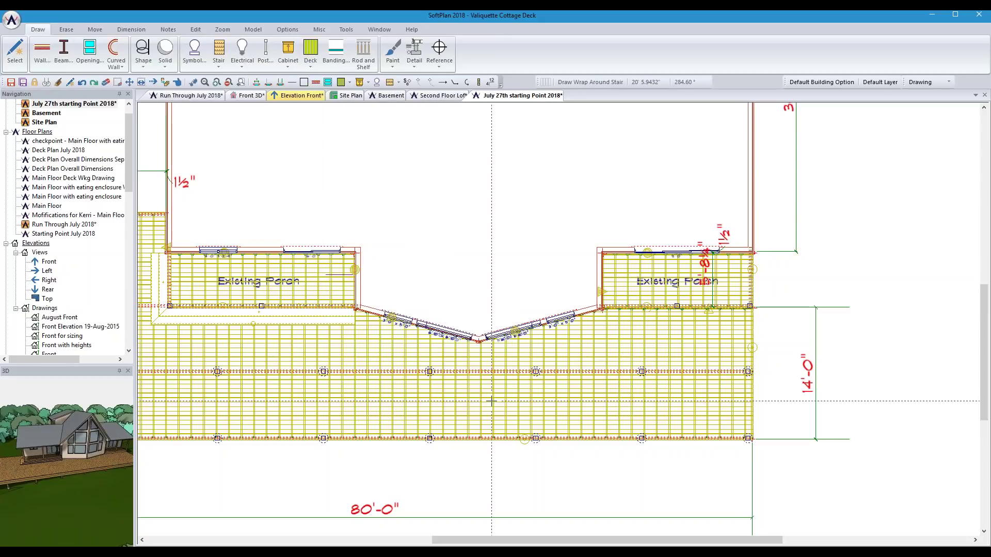
click(602, 308)
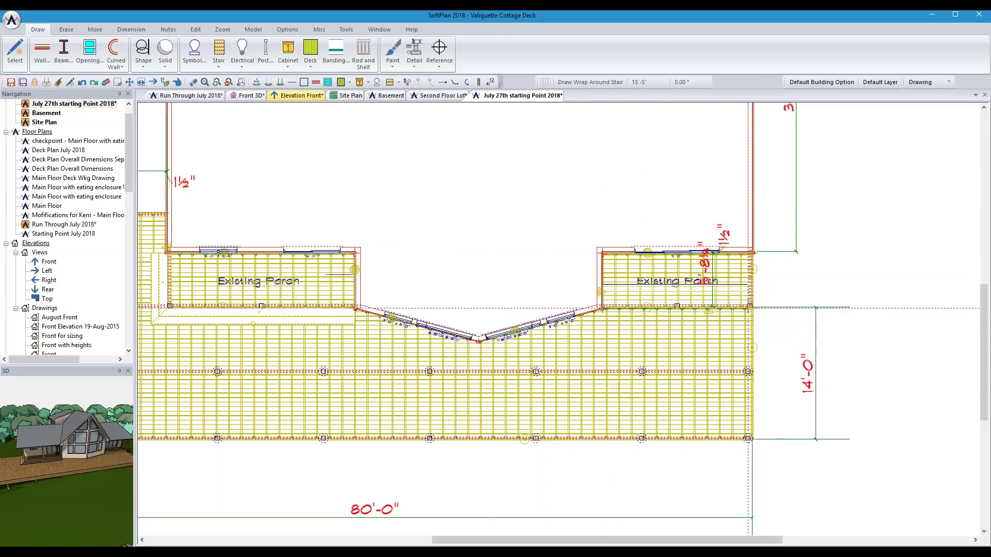
click(754, 308)
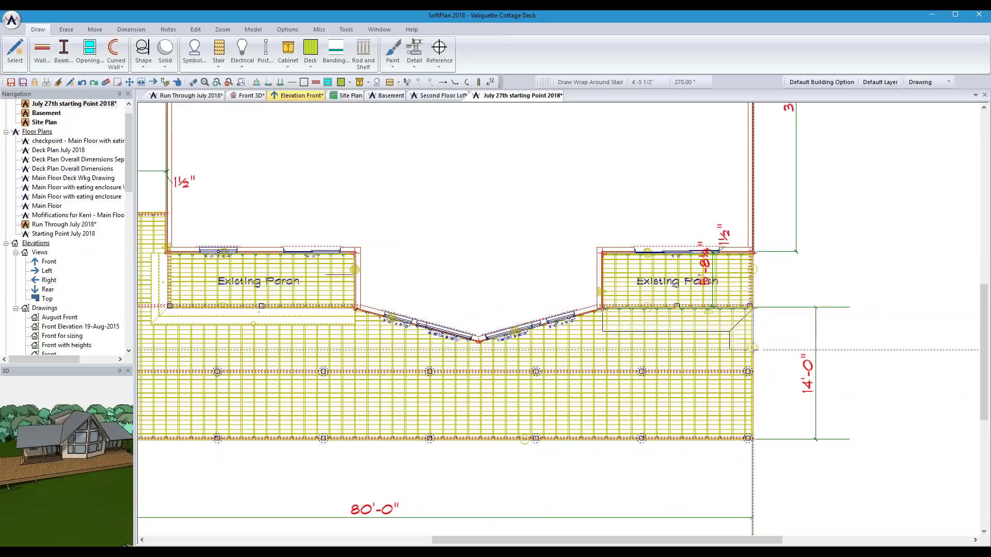
right_click(708, 322)
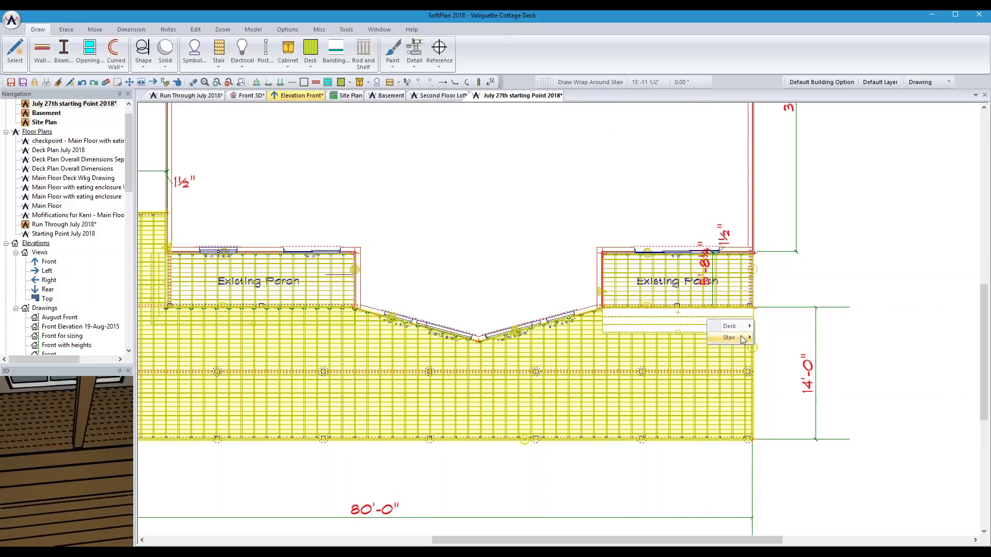
mouse_move(730, 326)
click(775, 327)
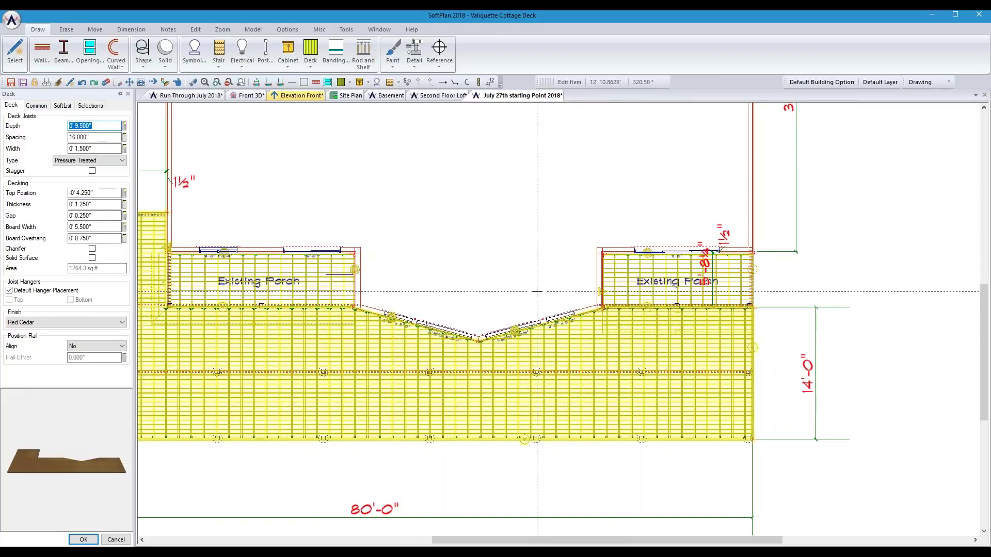
key(BackSpace)
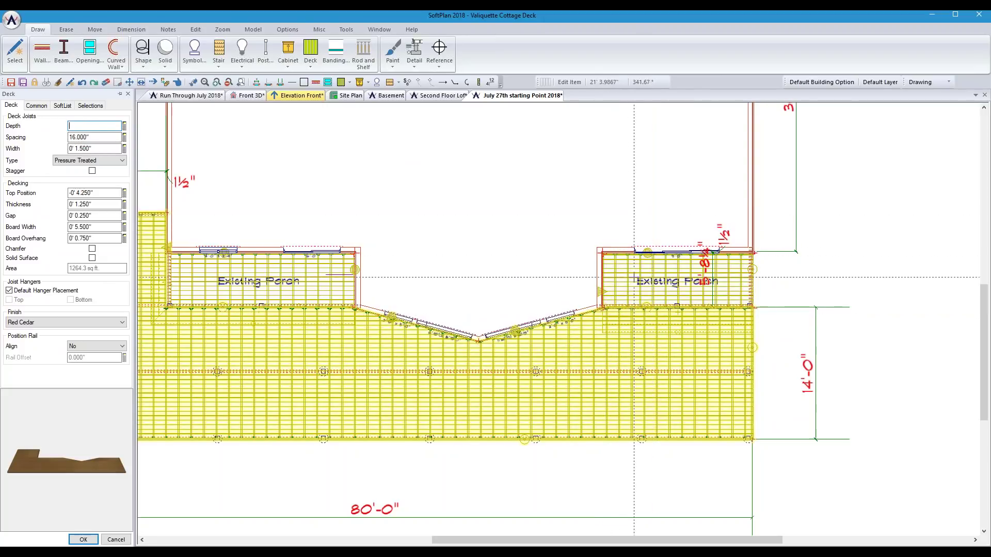
- Set the number of risers to 3 for the wrap-around stair at the right-hand Existing Porch
right_click(626, 324)
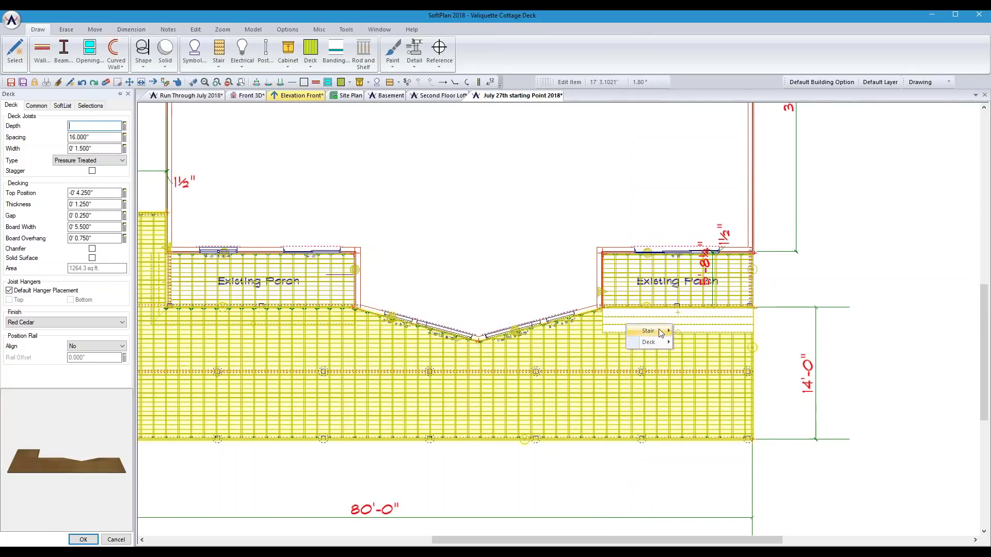
click(693, 331)
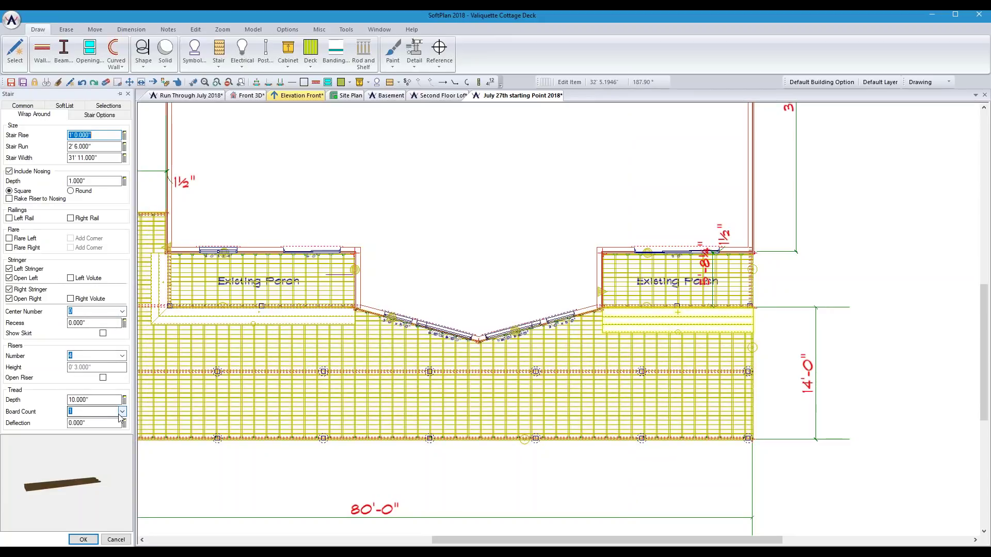
click(123, 355)
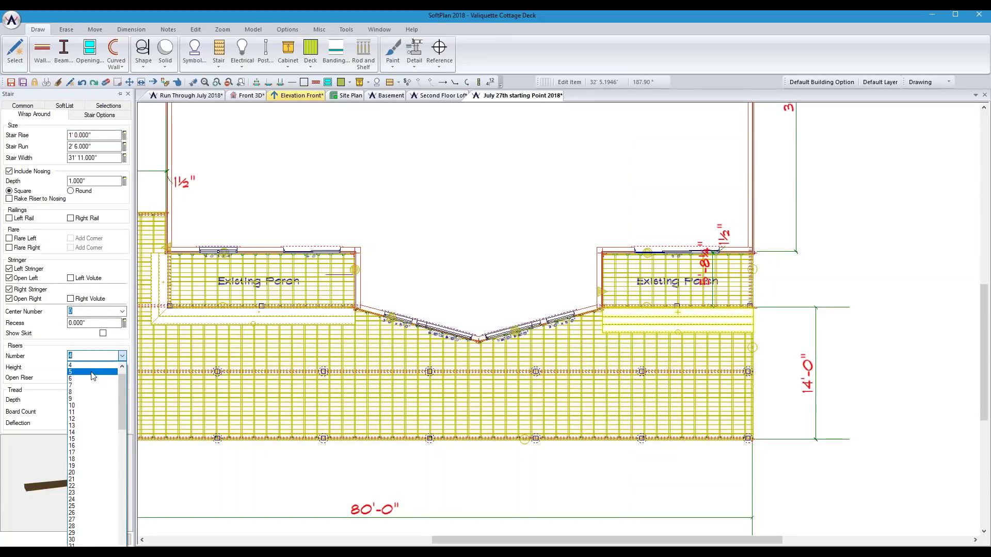
click(102, 365)
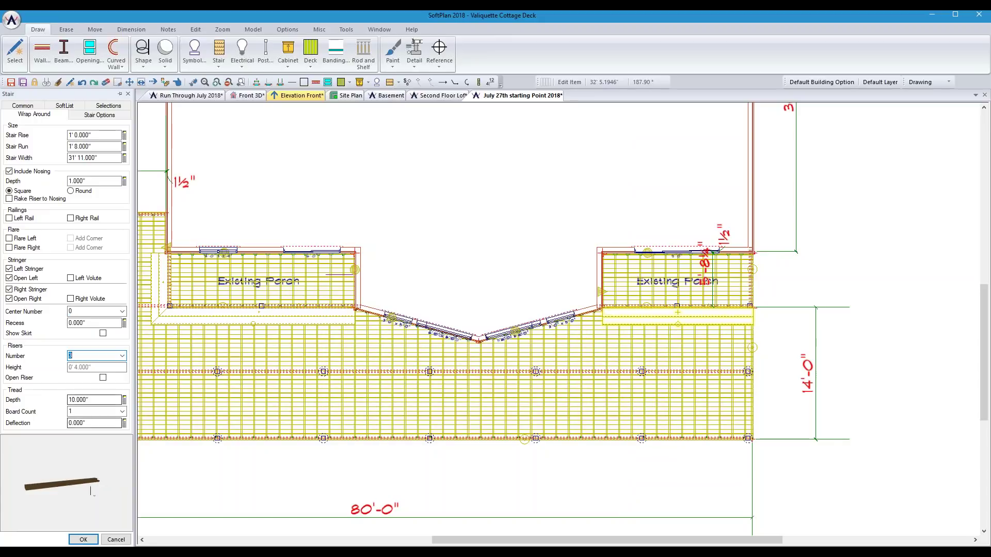
click(83, 539)
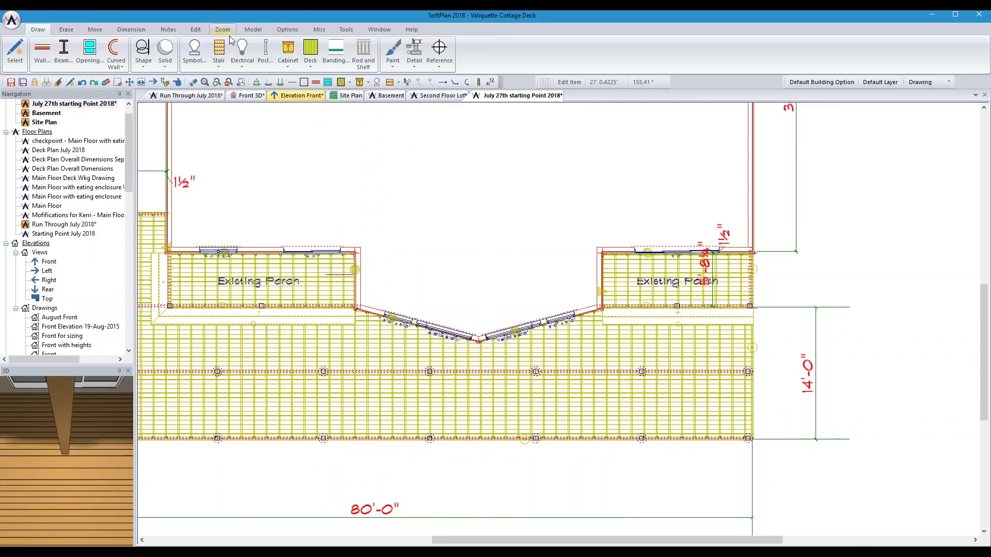
- Sketch a straight deck stair about 13' 4.5" wide at the middle of the main deck's front edge, below the bay
click(220, 54)
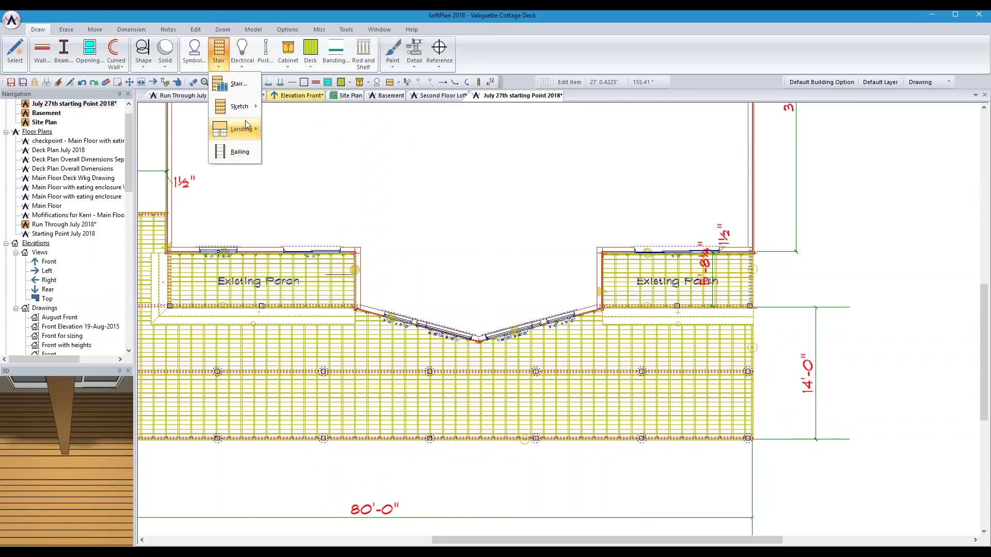
click(310, 52)
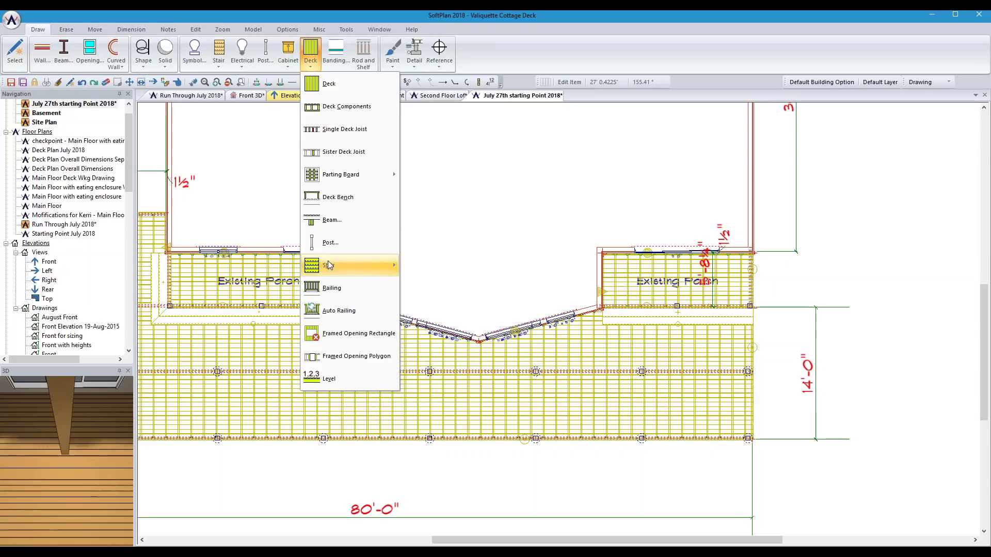
mouse_move(331, 265)
mouse_move(433, 290)
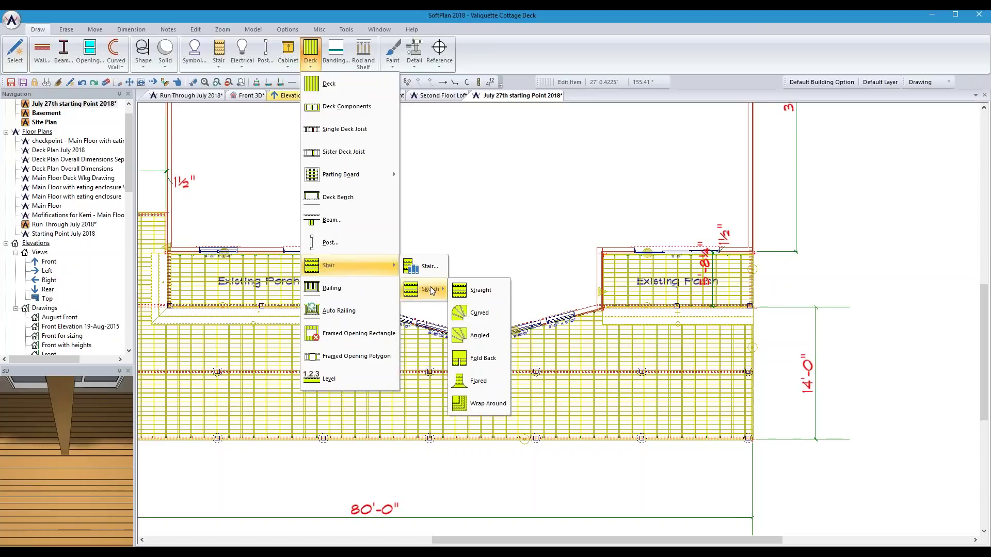
click(470, 290)
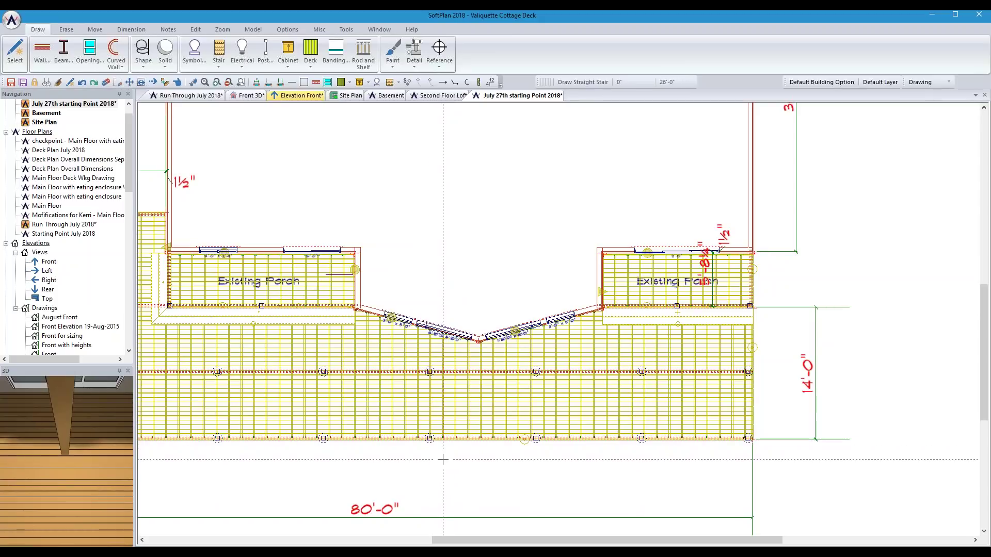
click(427, 484)
click(554, 484)
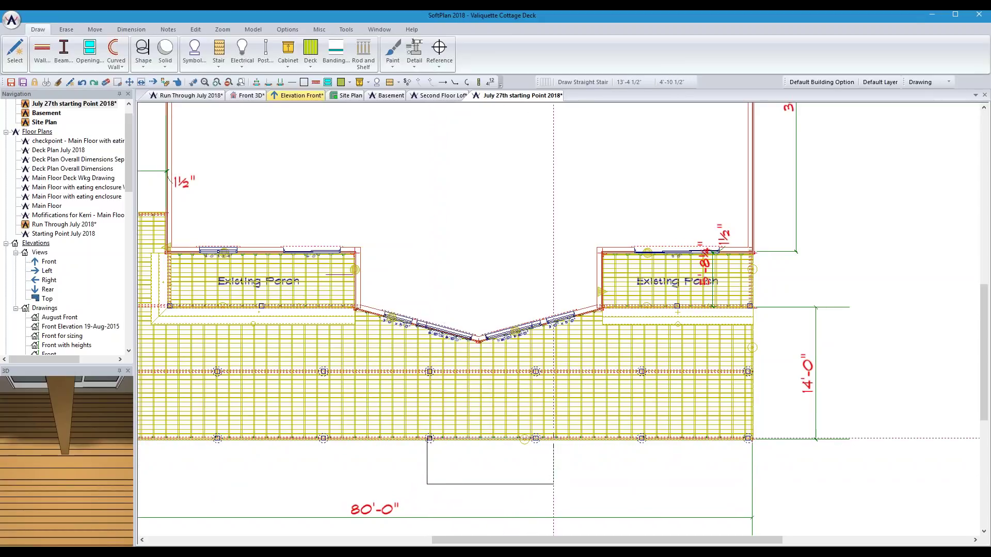
click(523, 439)
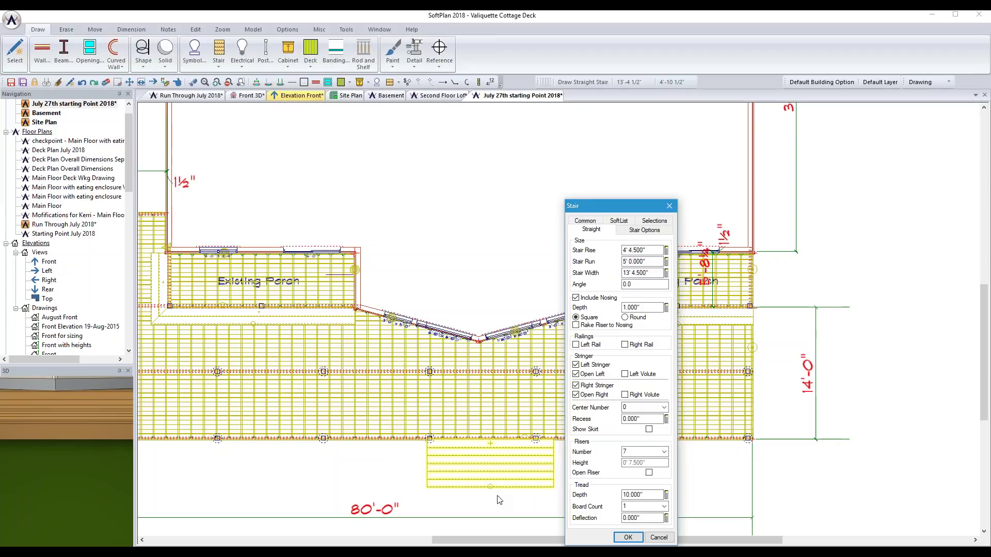
- Set the straight stair's rise to 36 and its reference end to Top
mouse_move(494, 553)
click(645, 250)
text(36)
key(Return)
click(627, 262)
click(641, 232)
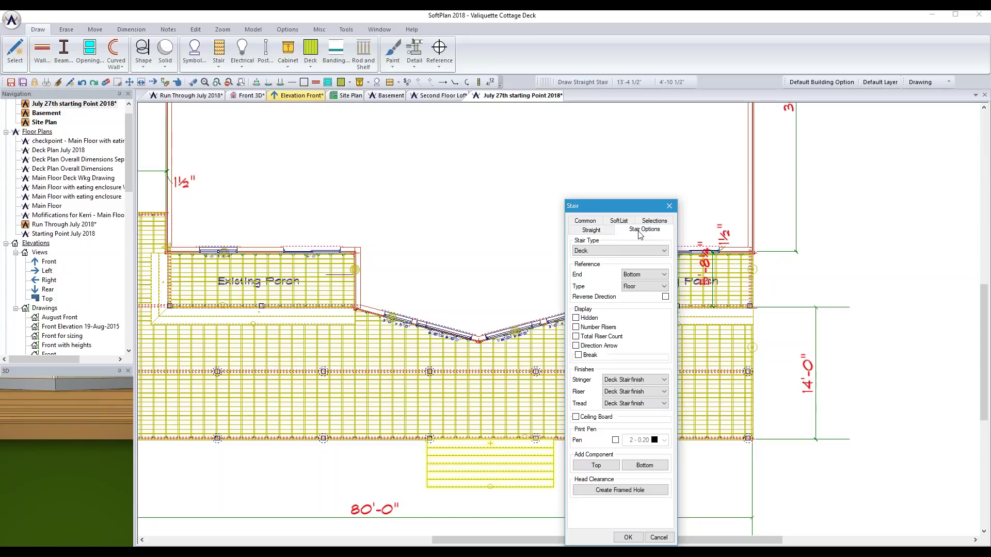
click(637, 277)
click(640, 285)
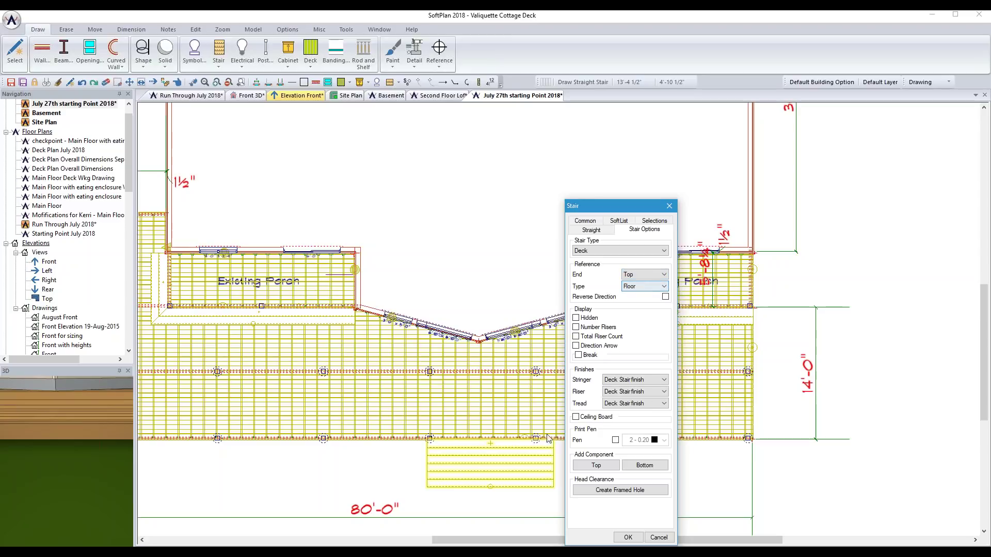
click(628, 537)
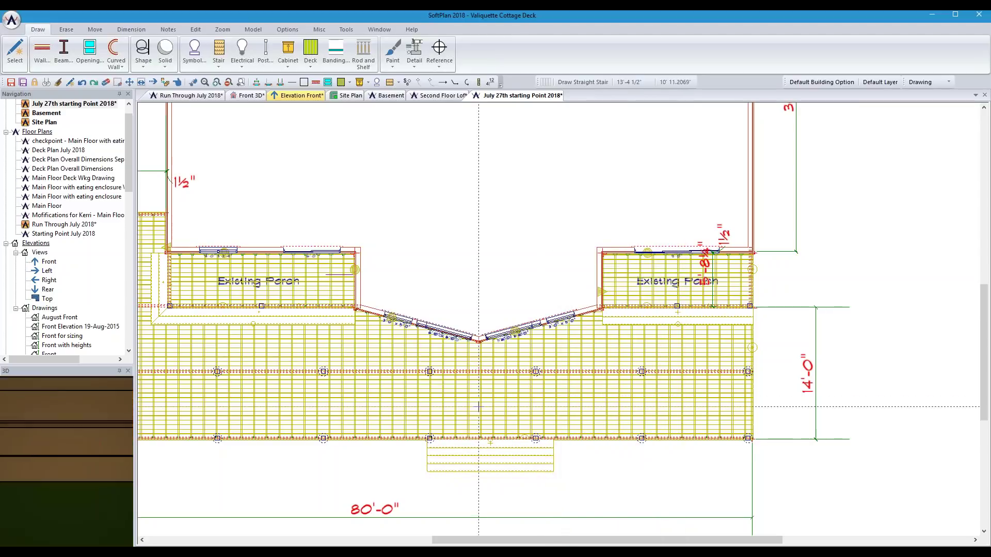
- Check the straight stair in the Front 3D view, and widen it in plan to line up with the inner edges of both existing porches
scroll(558, 319, up, 3)
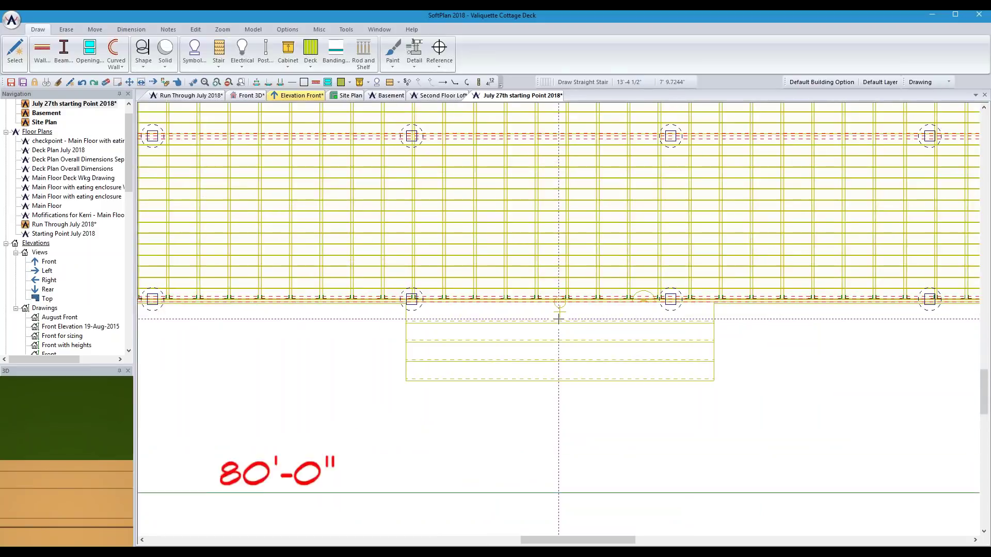
scroll(559, 319, up, 1)
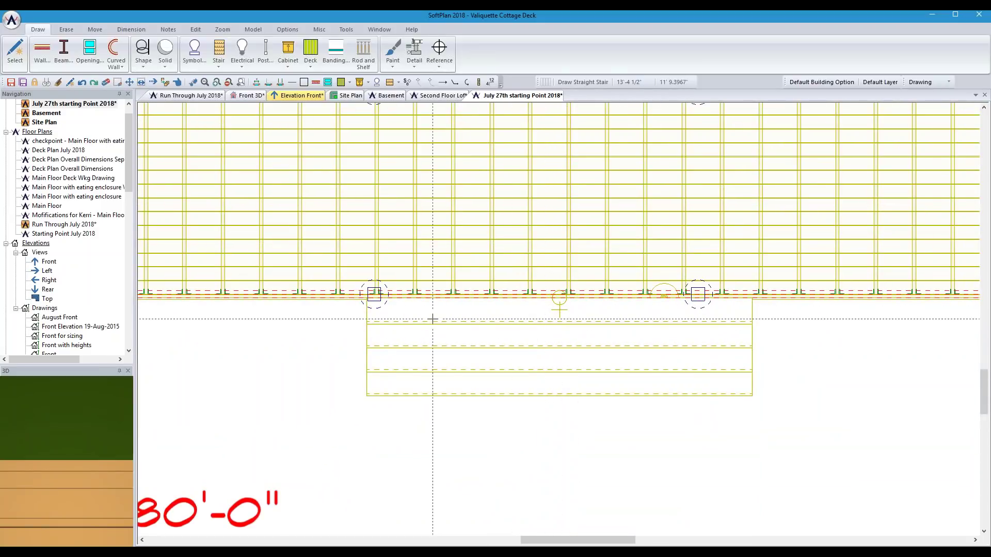
click(248, 96)
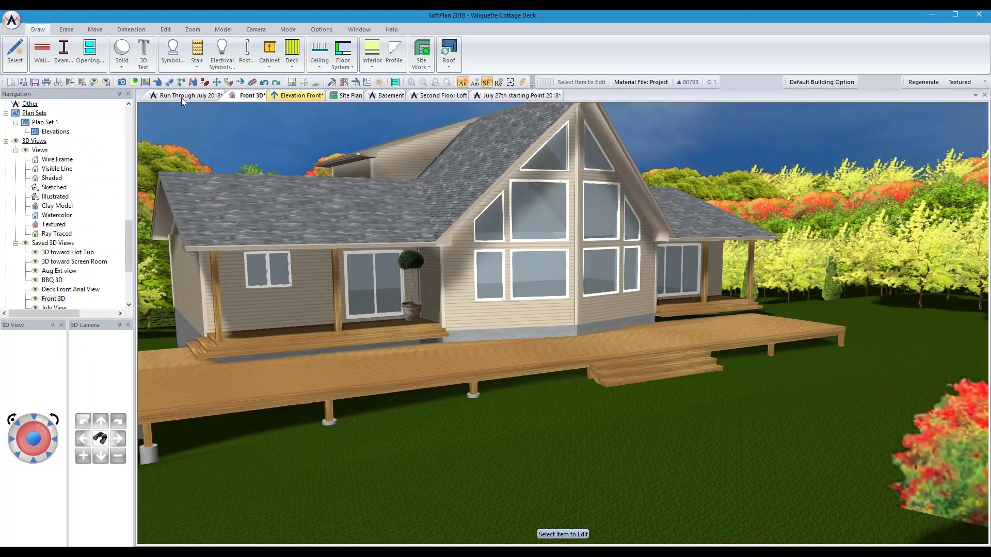
click(488, 95)
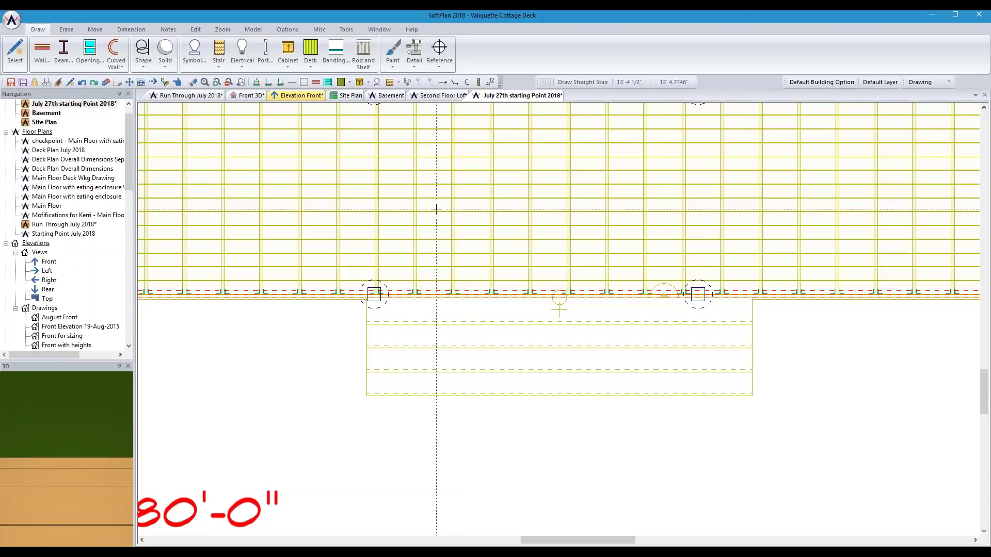
scroll(403, 346, down, 4)
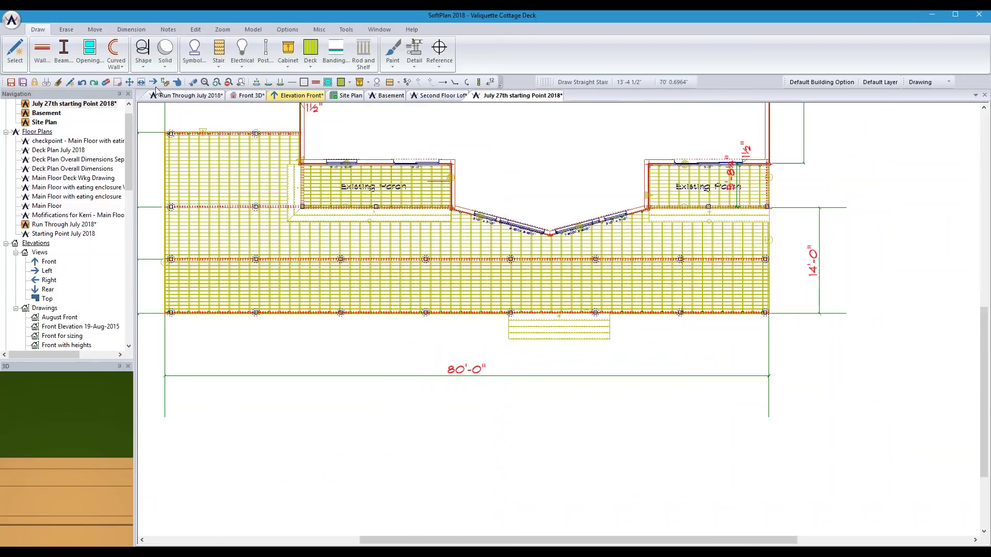
click(193, 82)
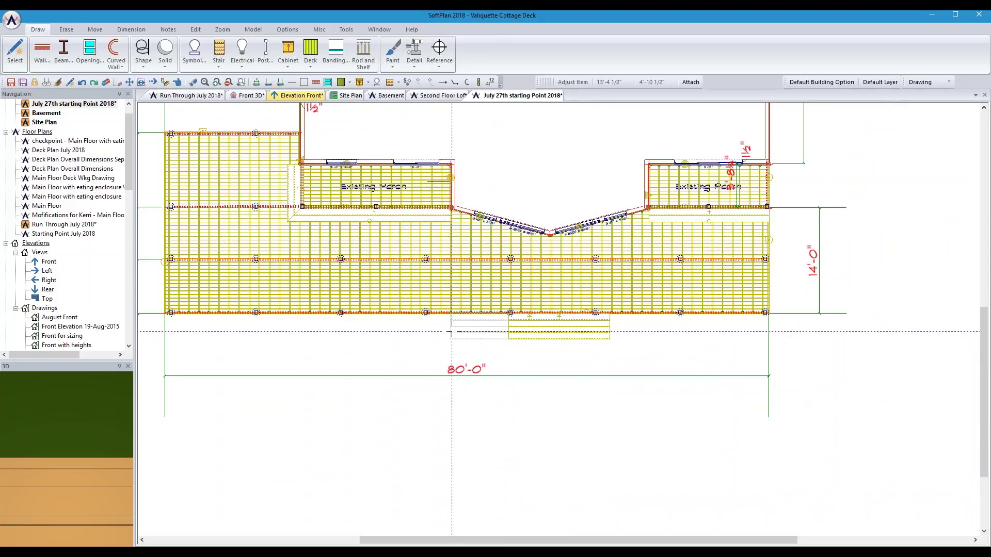
click(452, 332)
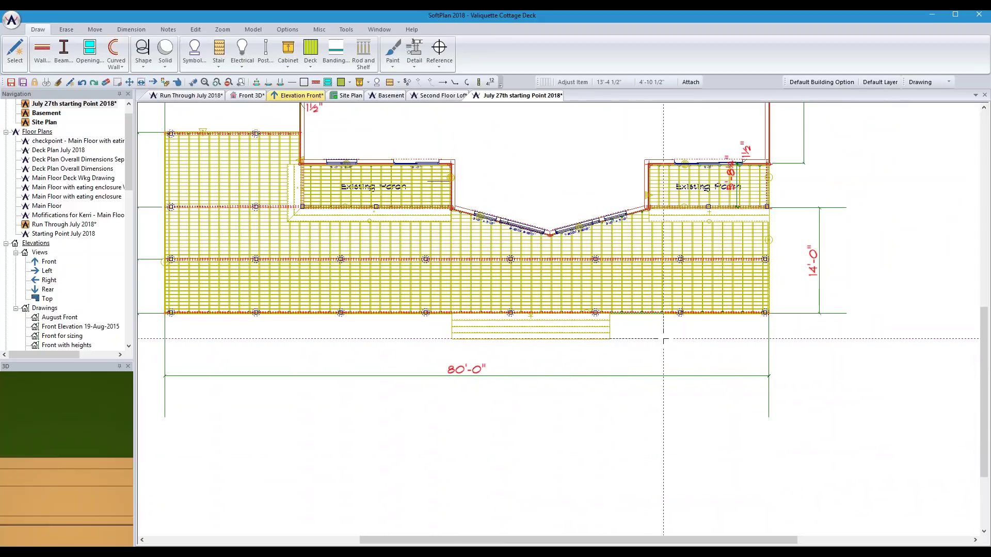
click(647, 333)
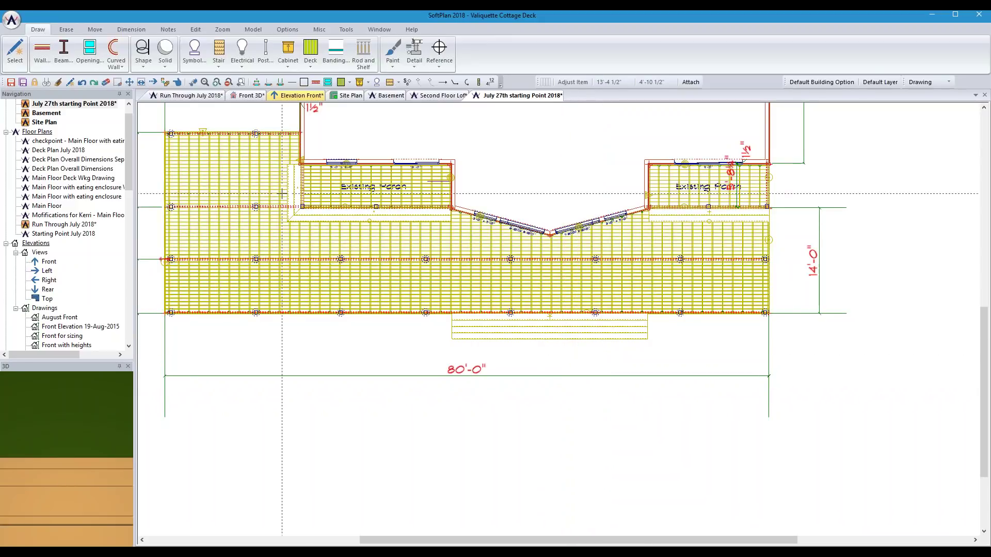
- In the Front 3D view, try an elevation offset of 15 inches for the main deck
click(249, 95)
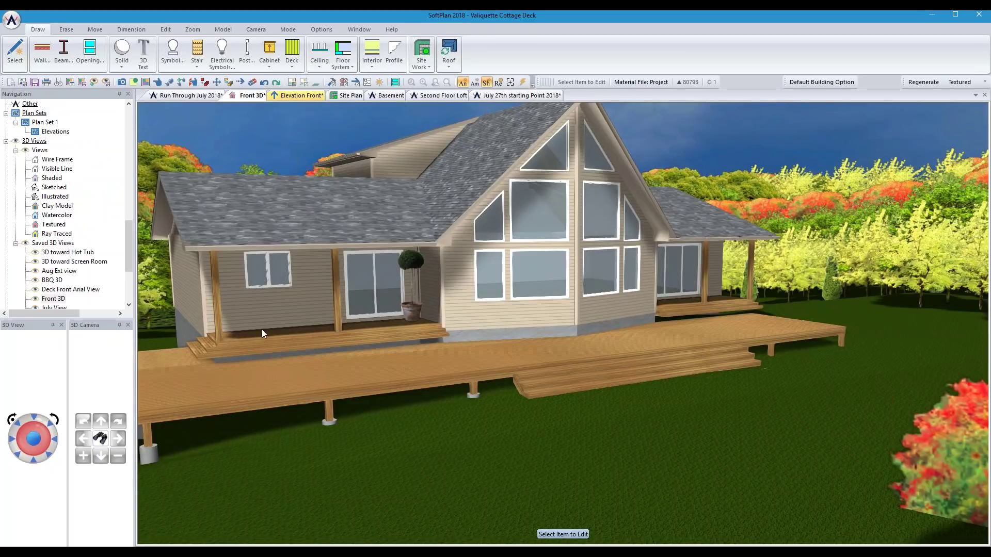
right_click(328, 379)
click(367, 399)
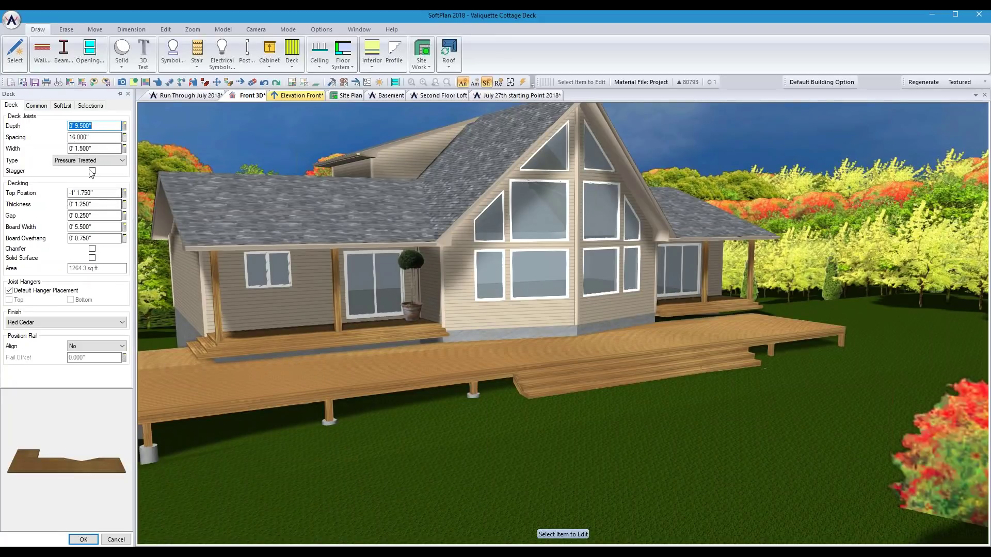
click(34, 105)
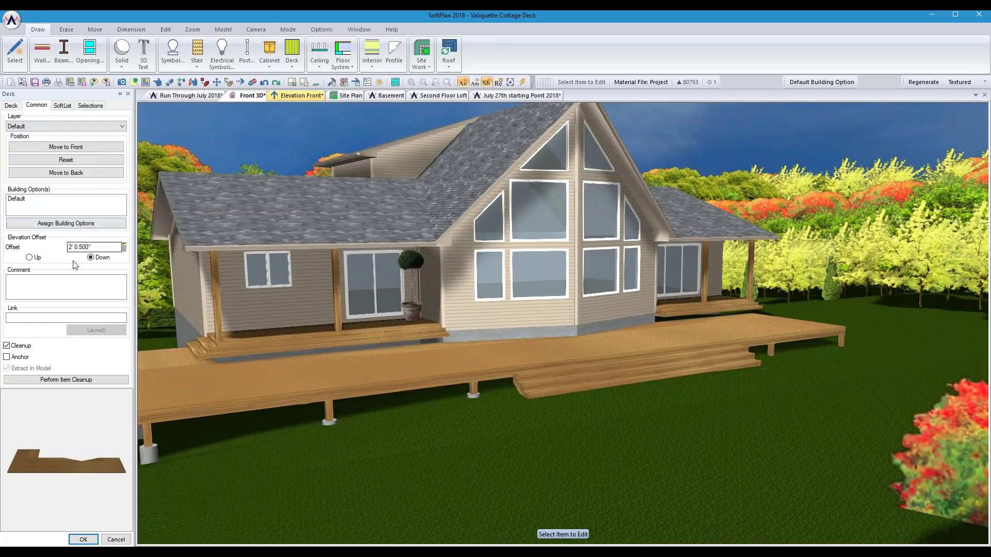
double_click(98, 247)
text(15)
key(Return)
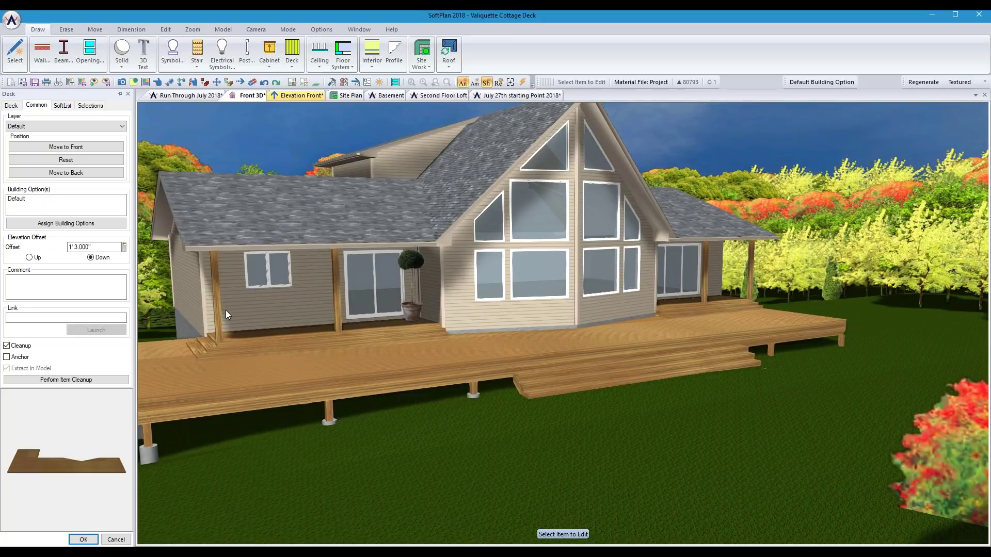
key(Tab)
key(Tab)
click(109, 541)
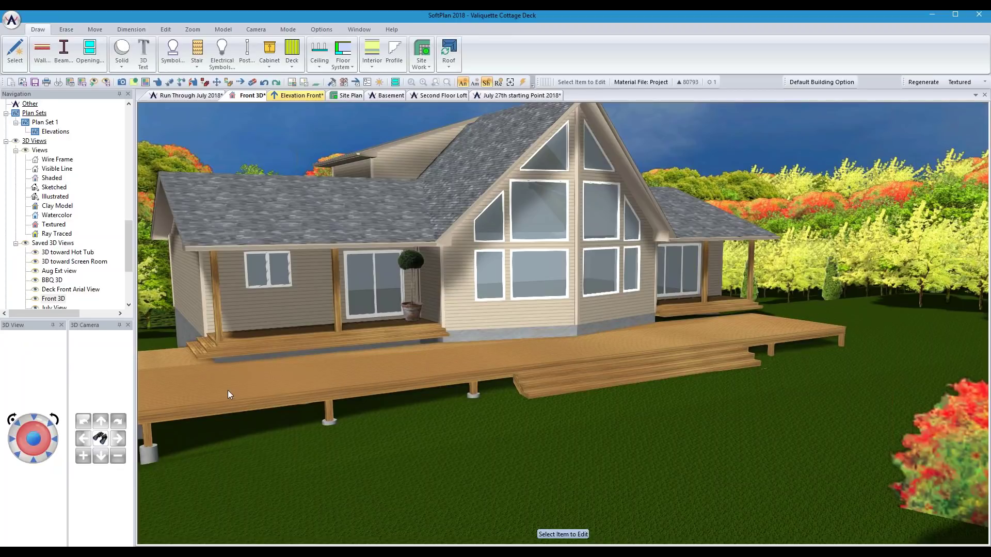
- Set the main deck's elevation offset to 1' 3" in the 3D view
click(228, 390)
click(104, 247)
text(1'3)
key(Tab)
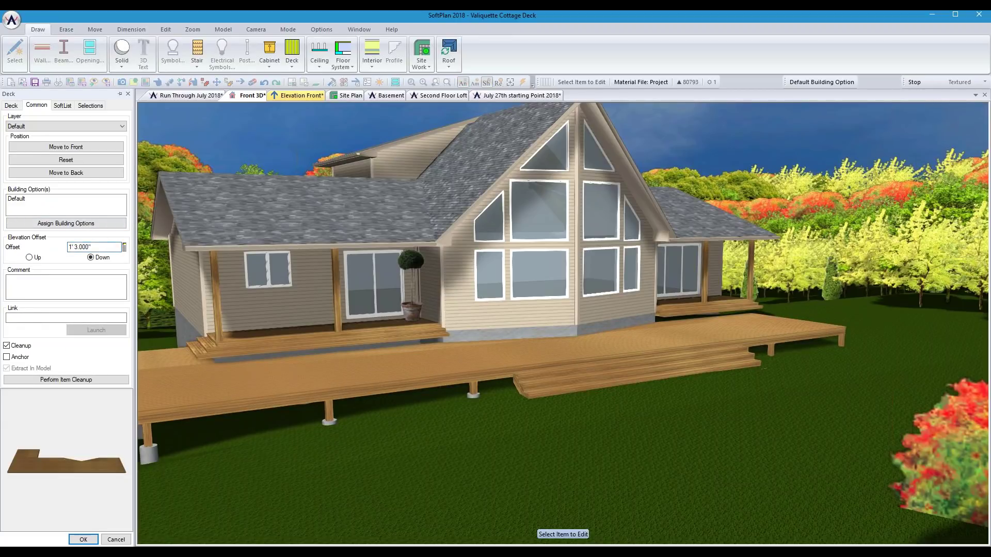
click(83, 540)
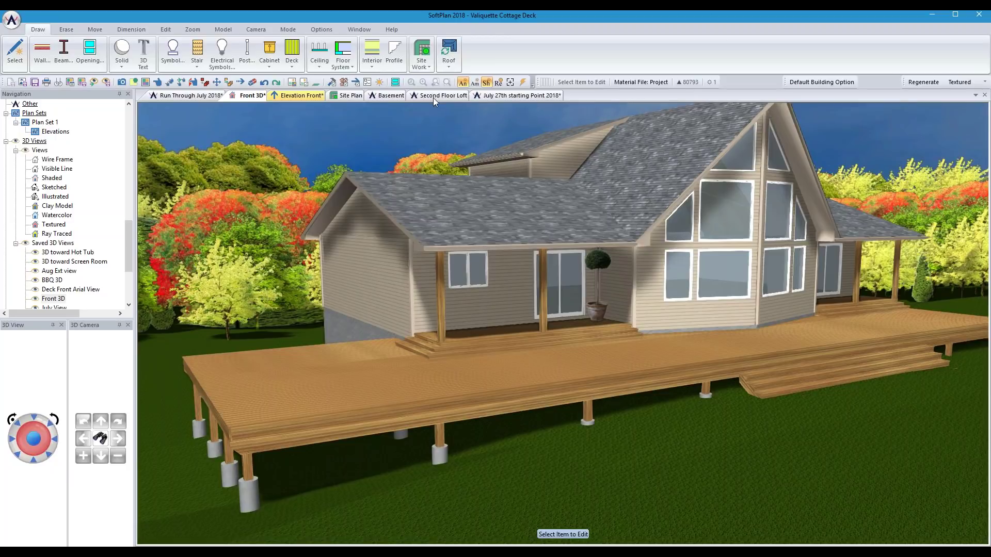
- In the July 27th starting Point plan, place a 6x6 pressure treated structural post at the main deck's front-left corner
click(508, 97)
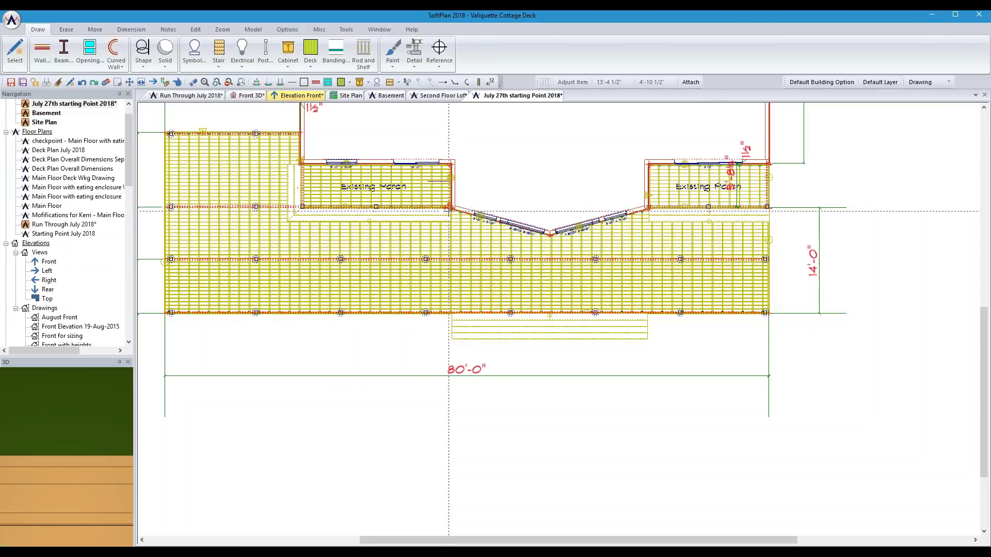
scroll(241, 309, up, 2)
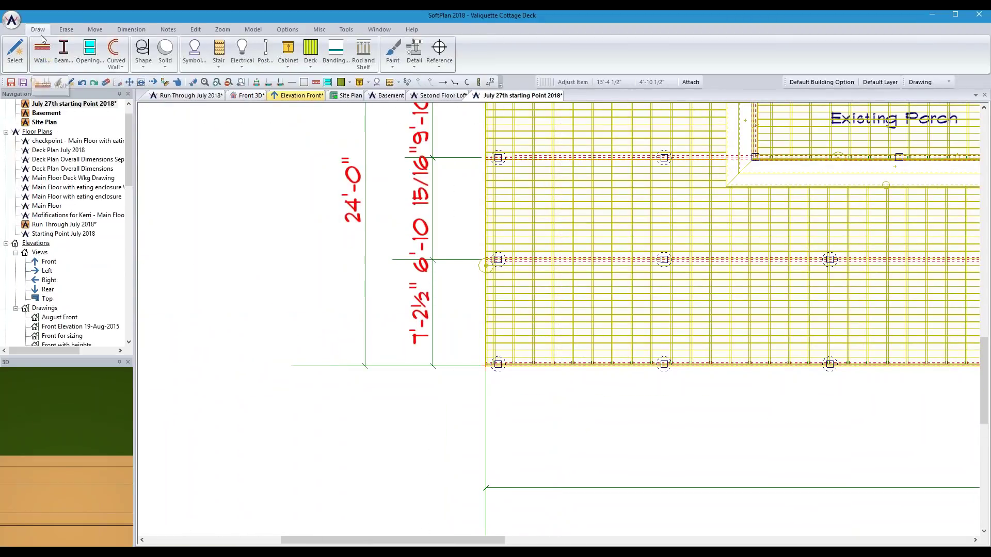
click(264, 56)
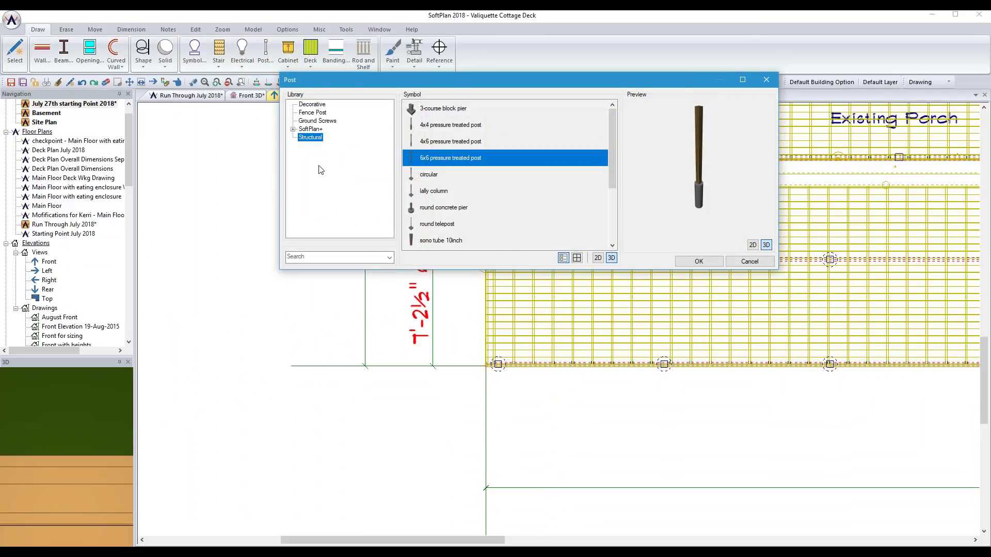
click(420, 163)
click(698, 262)
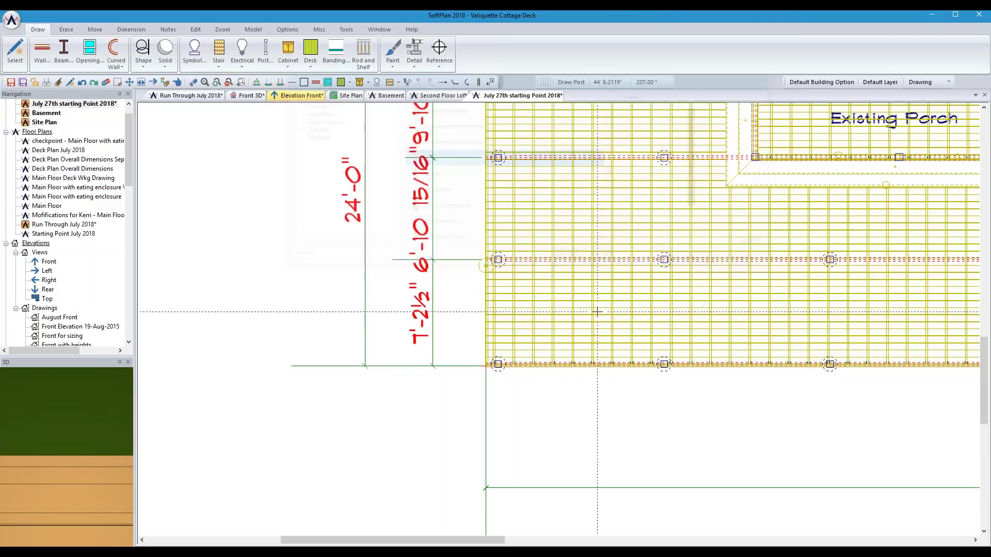
scroll(553, 313, up, 4)
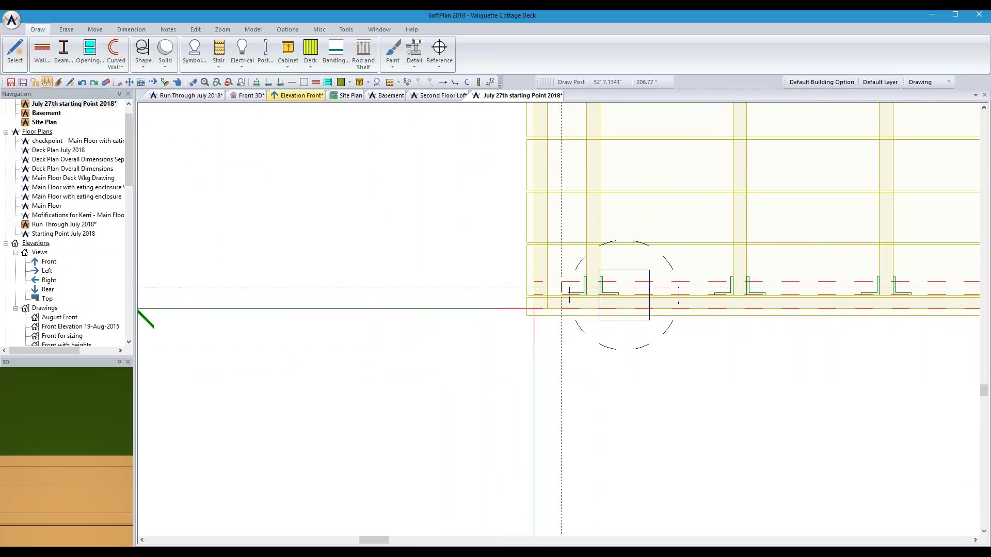
shift+click(551, 295)
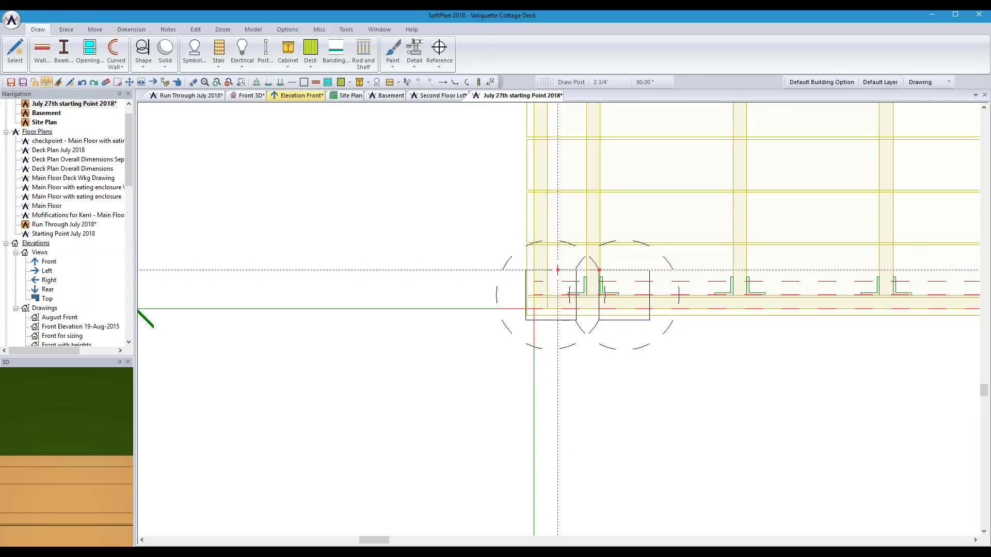
- Move the new corner post so its left face meets the outer deck framing and its front face meets the decking edge
click(129, 82)
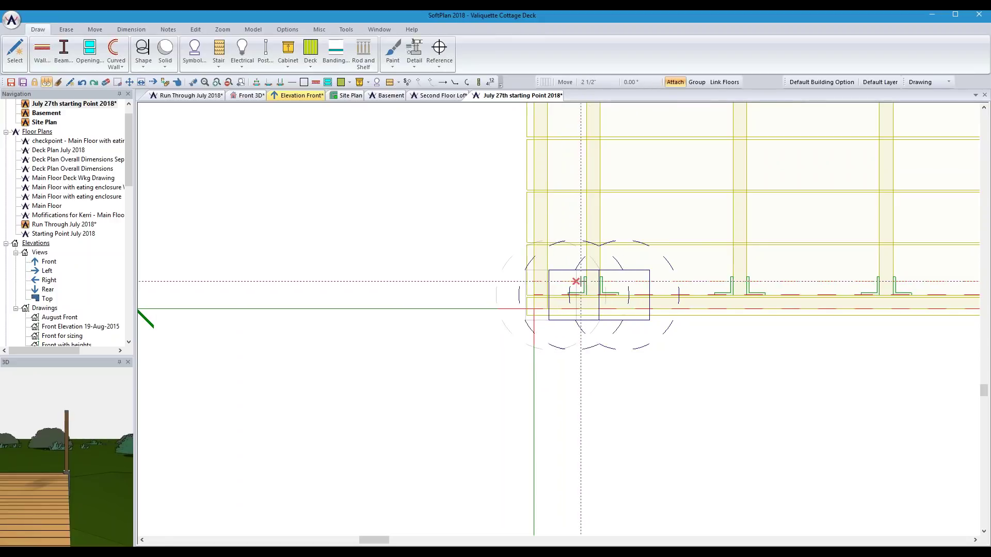
click(566, 281)
click(560, 276)
click(559, 270)
click(558, 270)
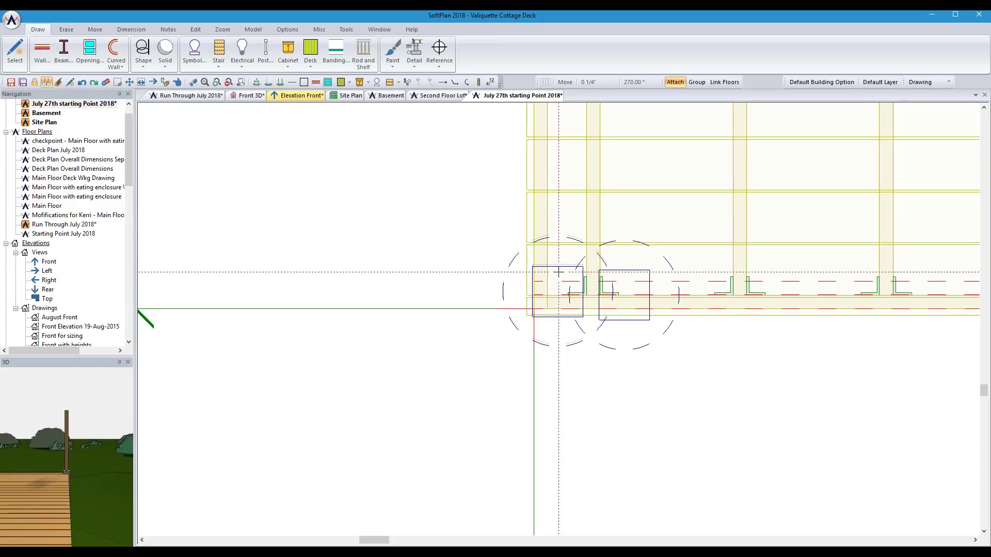
click(558, 270)
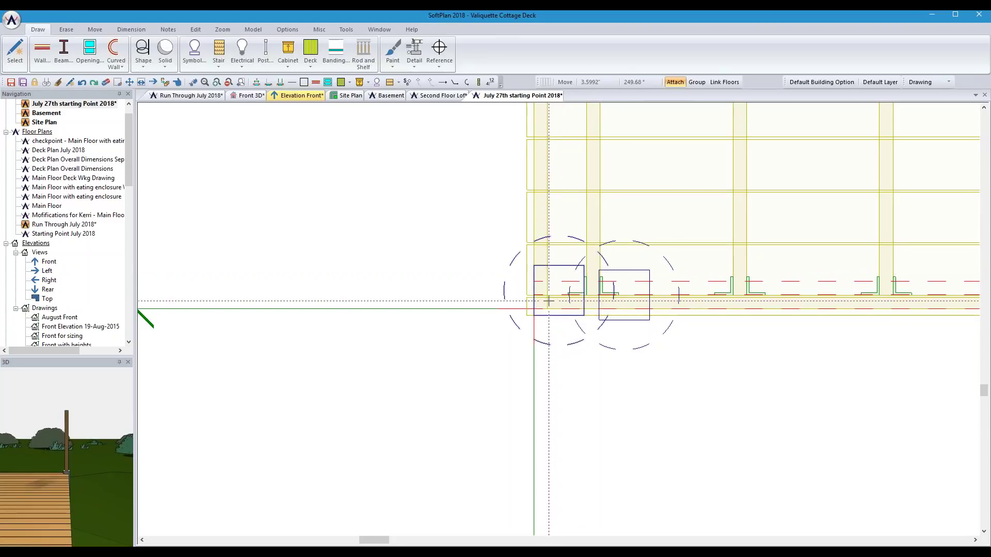
- Set the new corner post's elevation offset to 4.25"
right_click(567, 277)
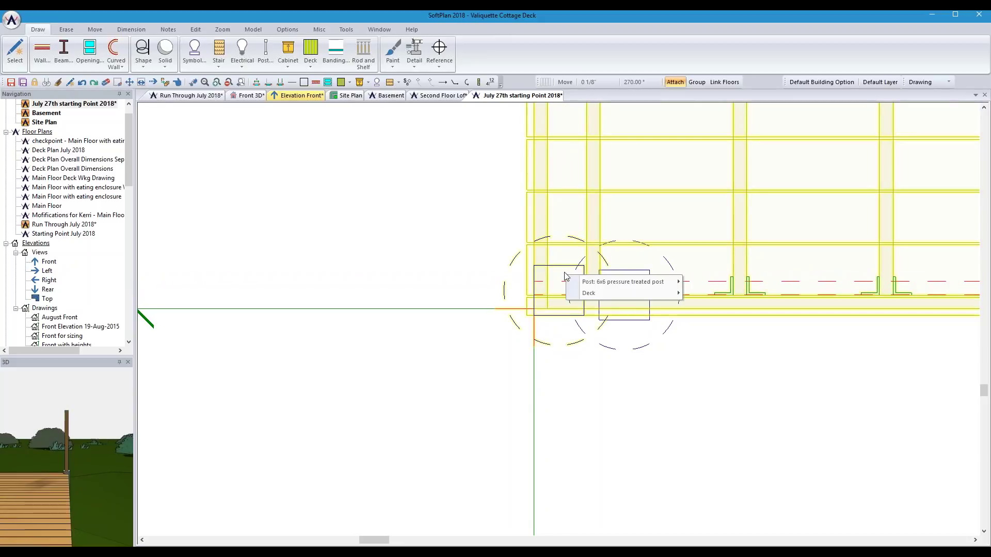
mouse_move(597, 282)
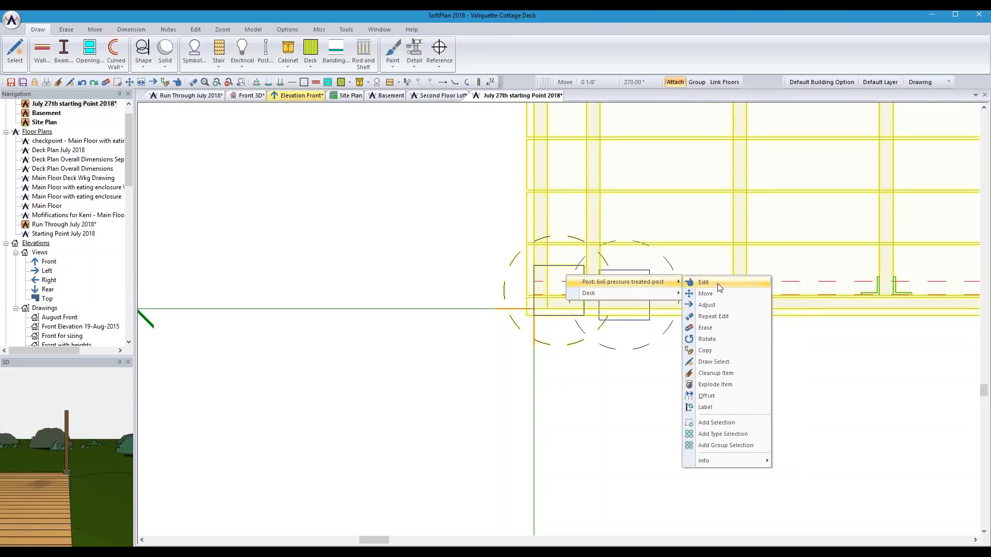
click(718, 283)
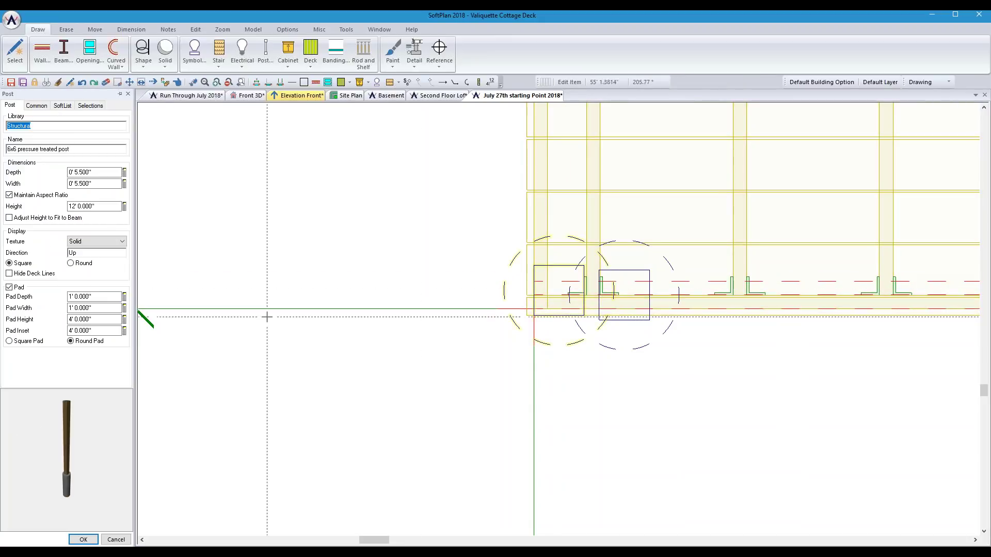
click(37, 106)
double_click(92, 251)
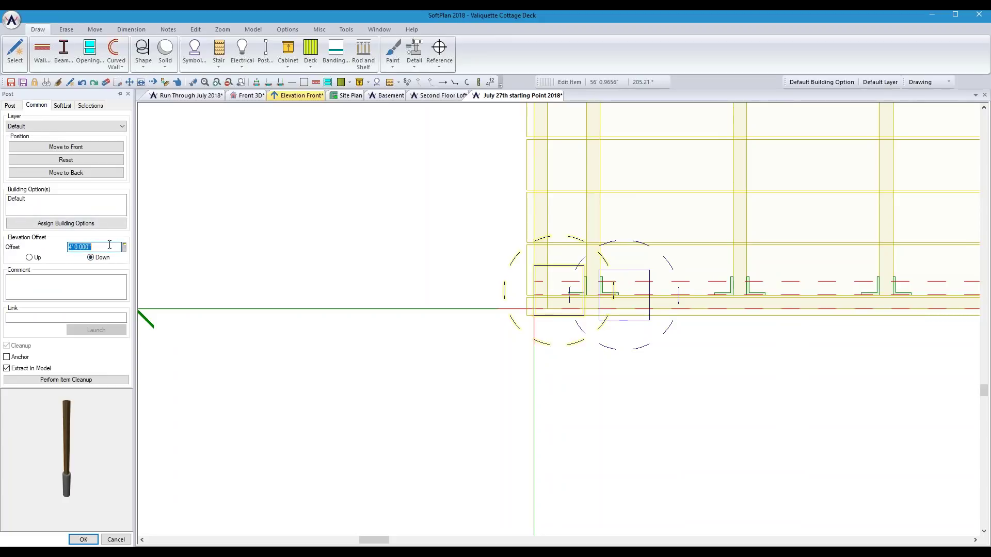
text(4.25)
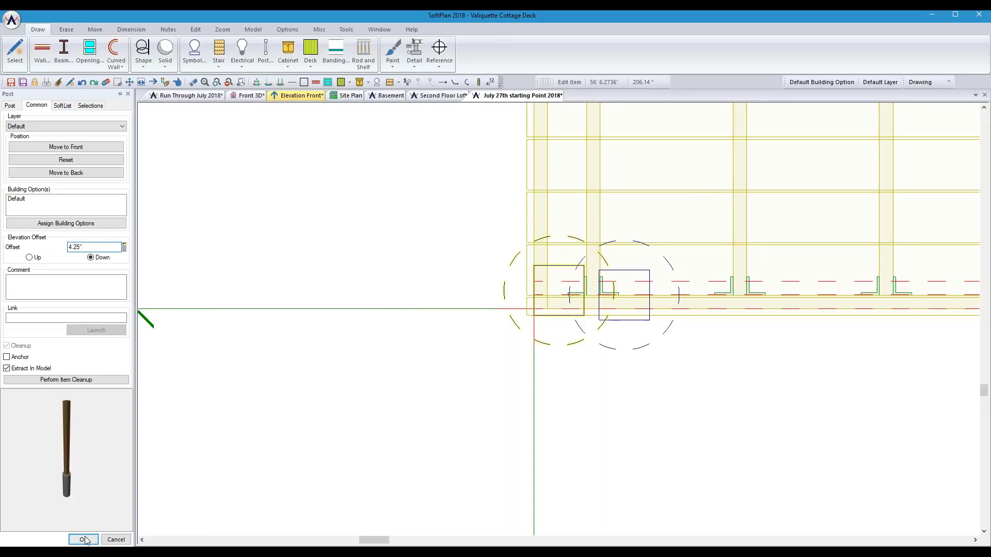
- Remove the corner post's pad and set its depth to 7.5", keeping the aspect ratio
click(10, 105)
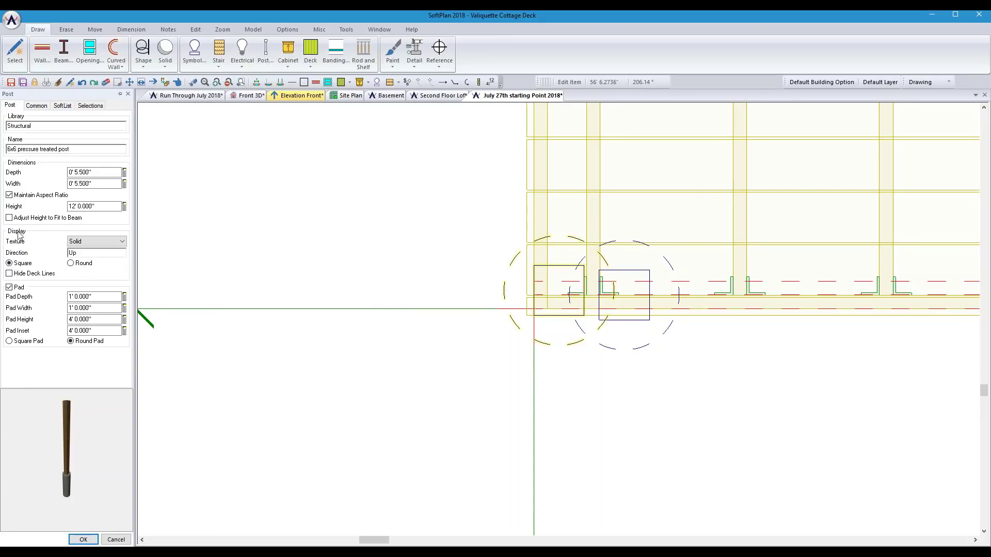
click(9, 287)
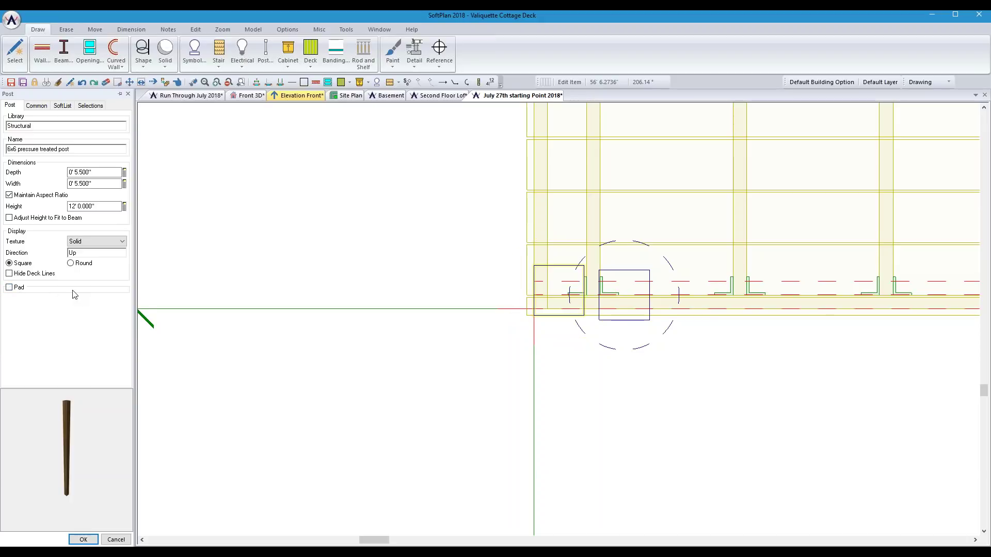
double_click(106, 173)
text(7.5)
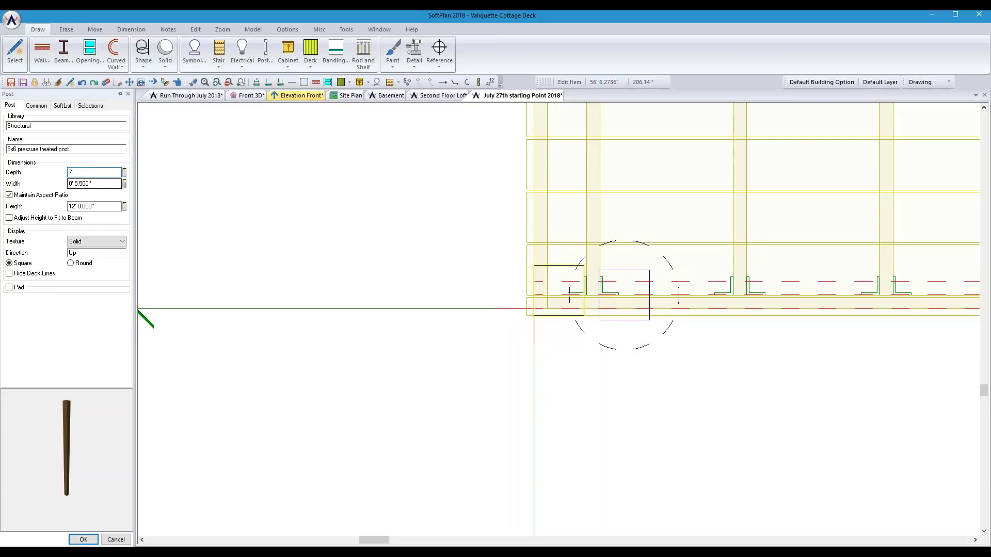
click(104, 221)
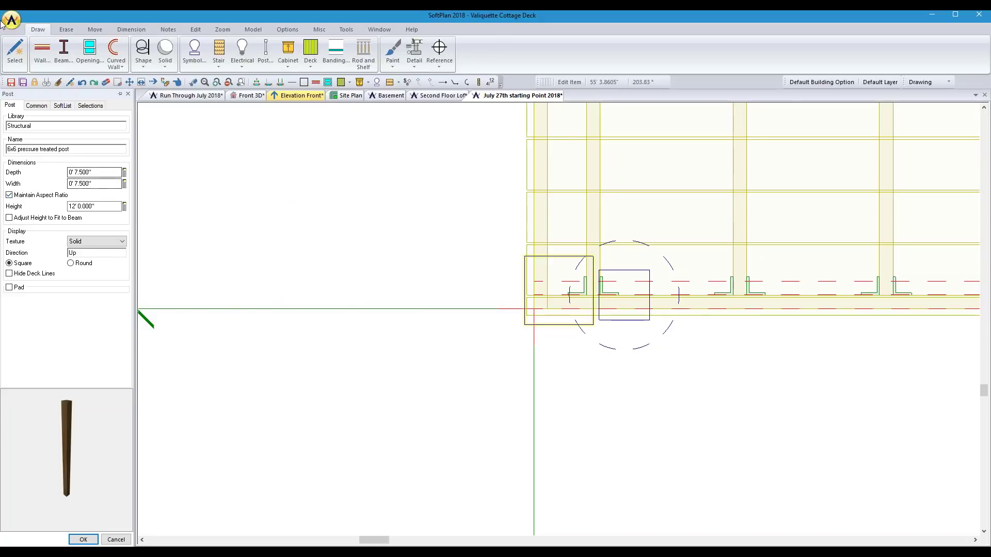
- Move the enlarged post so its outer faces align with the deck framing's front-left corner
click(129, 82)
click(570, 267)
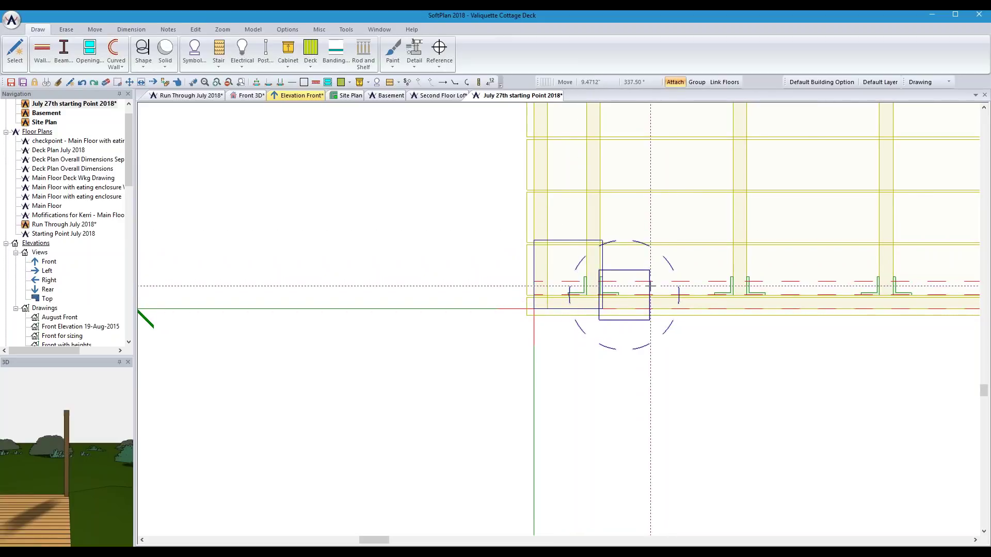
scroll(458, 228, down, 4)
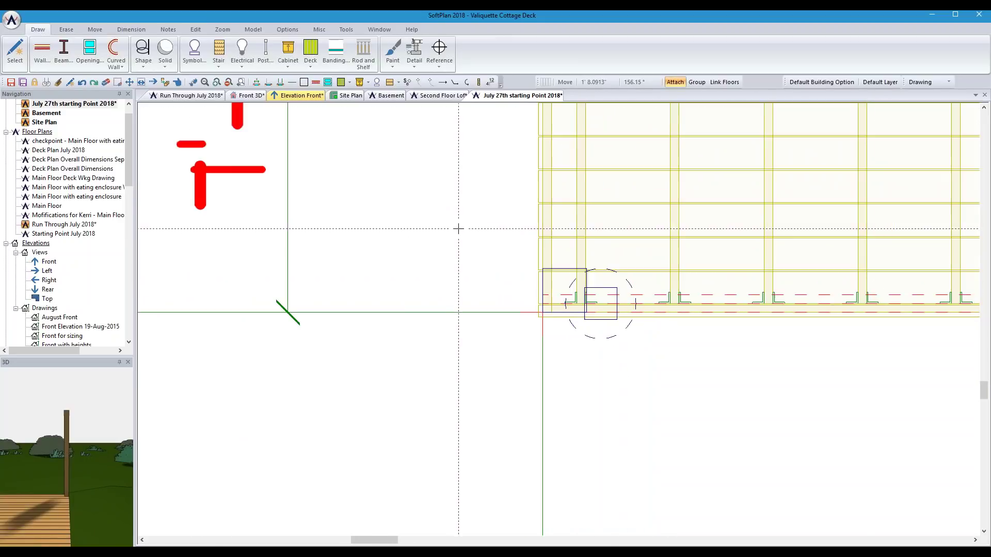
scroll(676, 247, down, 2)
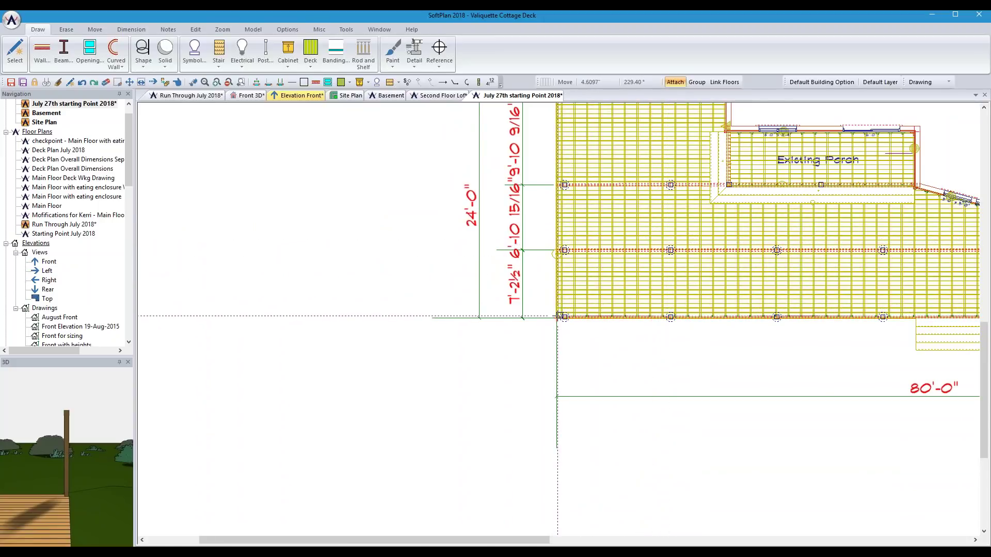
- Copy the 6x6 pressure treated corner post once, 11' 7.5" along the deck's front edge to the second footing
click(100, 32)
click(107, 52)
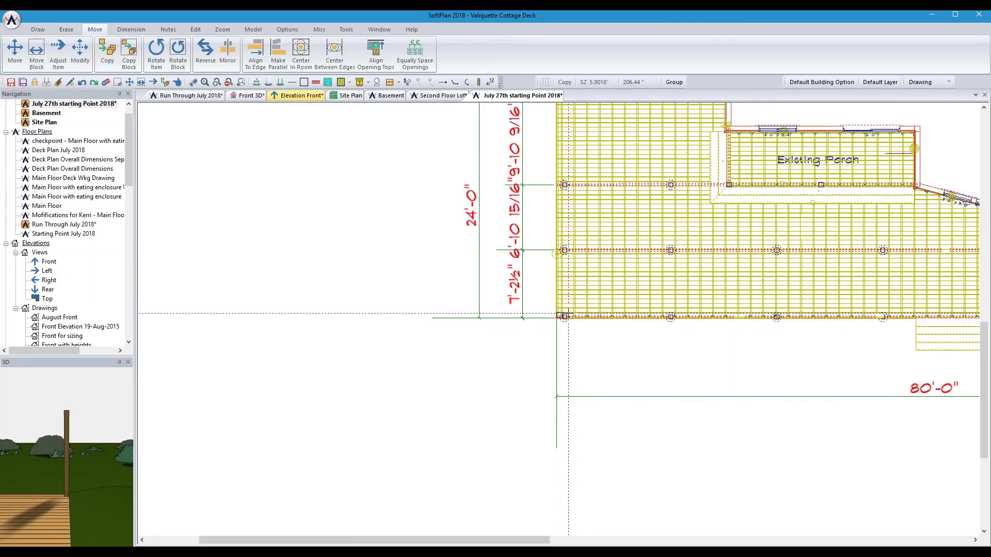
right_click(559, 316)
mouse_move(592, 335)
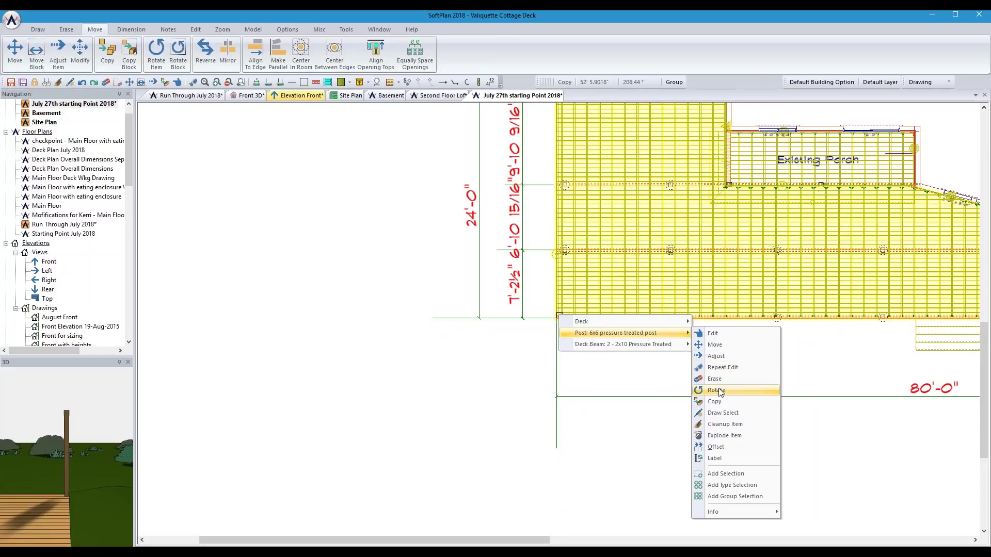
click(714, 401)
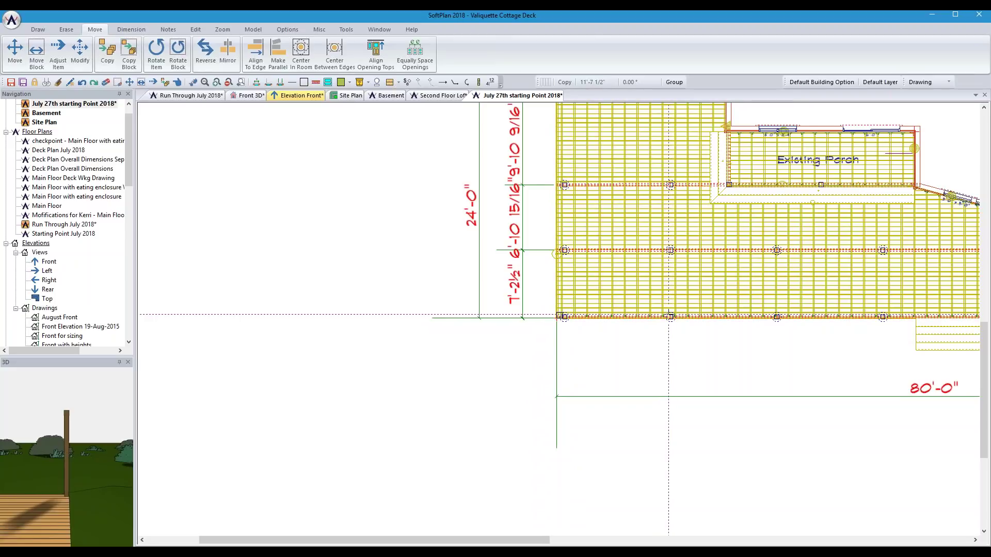
click(669, 314)
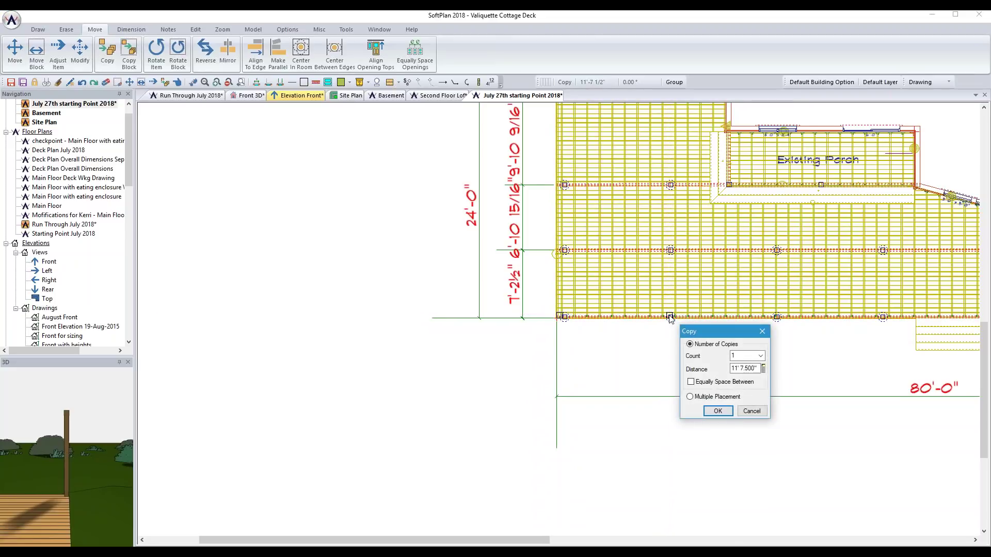
click(717, 411)
- Block-copy the two front-edge posts toward the house, making 2 copies spaced 6' 11.5" apart on the beam lines
scroll(558, 317, up, 5)
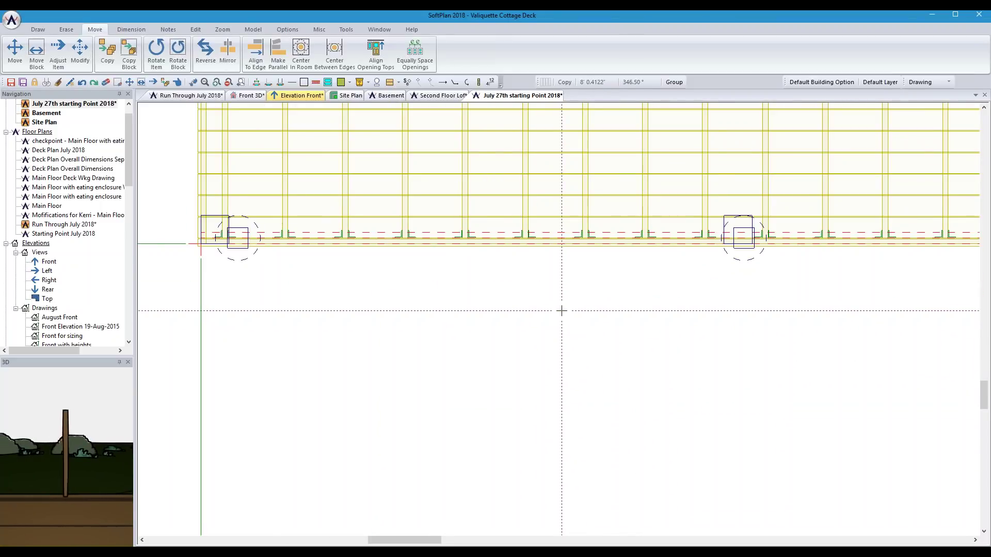
scroll(562, 310, down, 2)
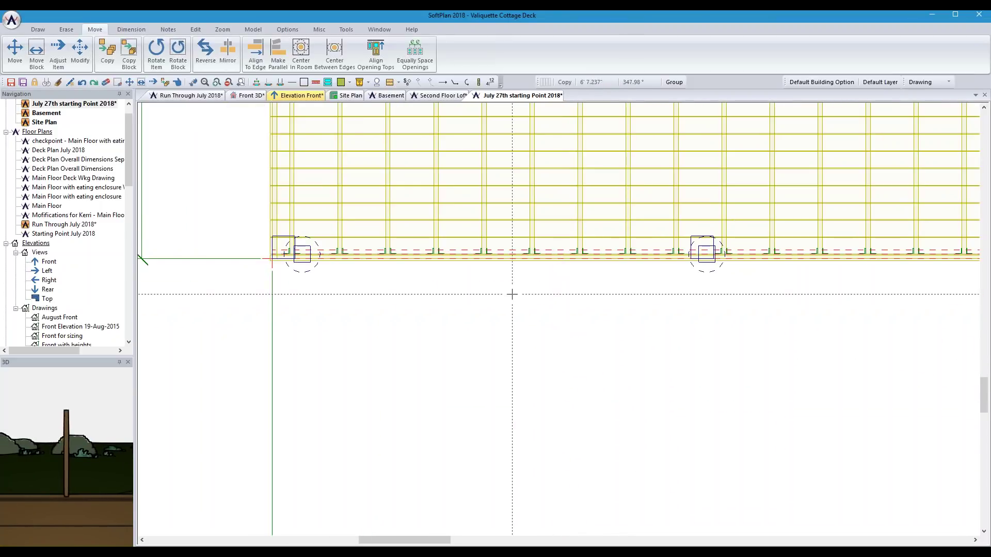
click(129, 54)
click(264, 220)
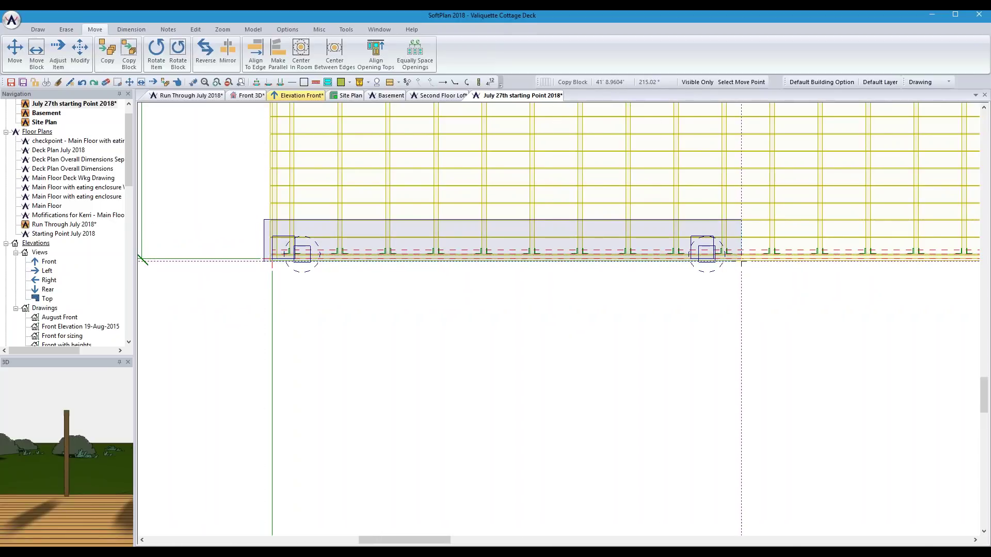
click(741, 261)
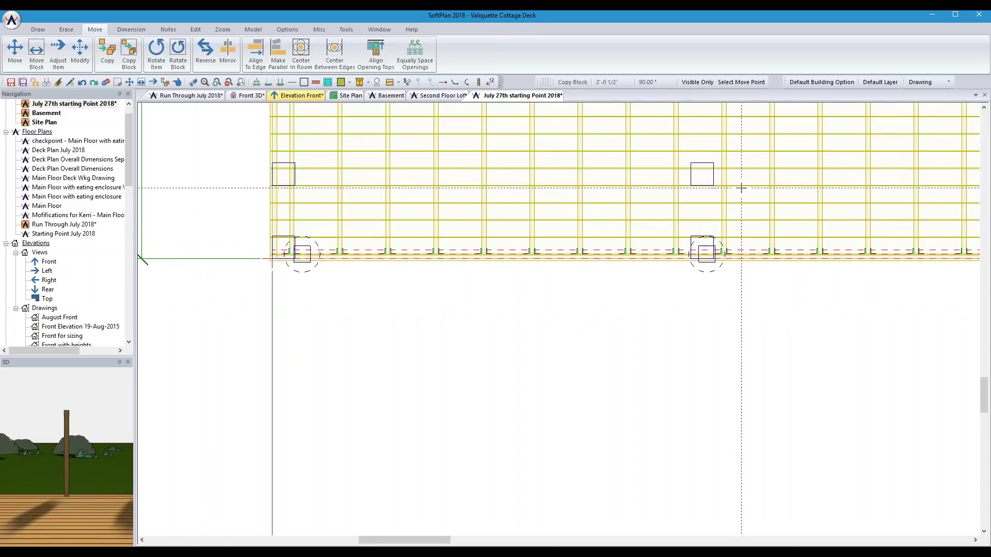
scroll(741, 185, down, 2)
scroll(652, 279, down, 1)
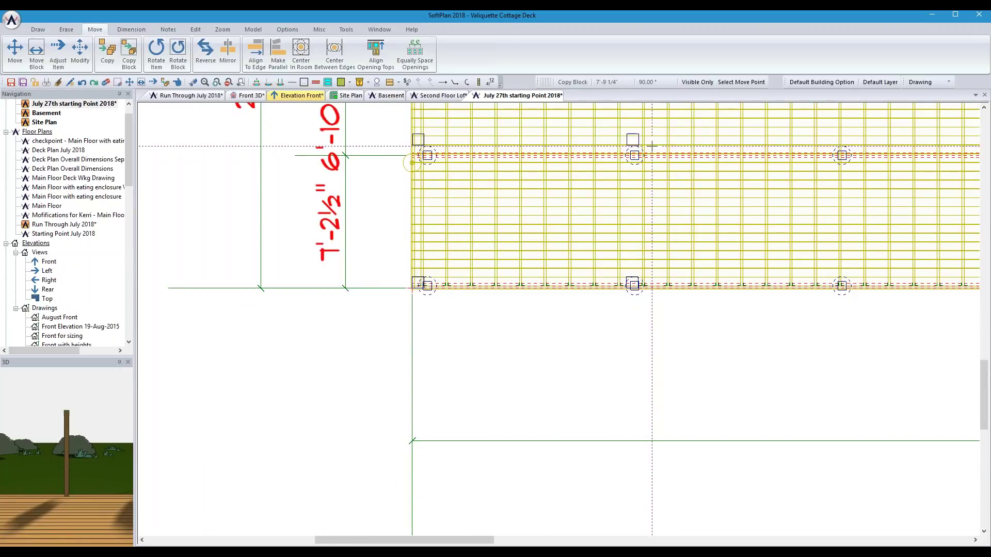
scroll(654, 144, down, 2)
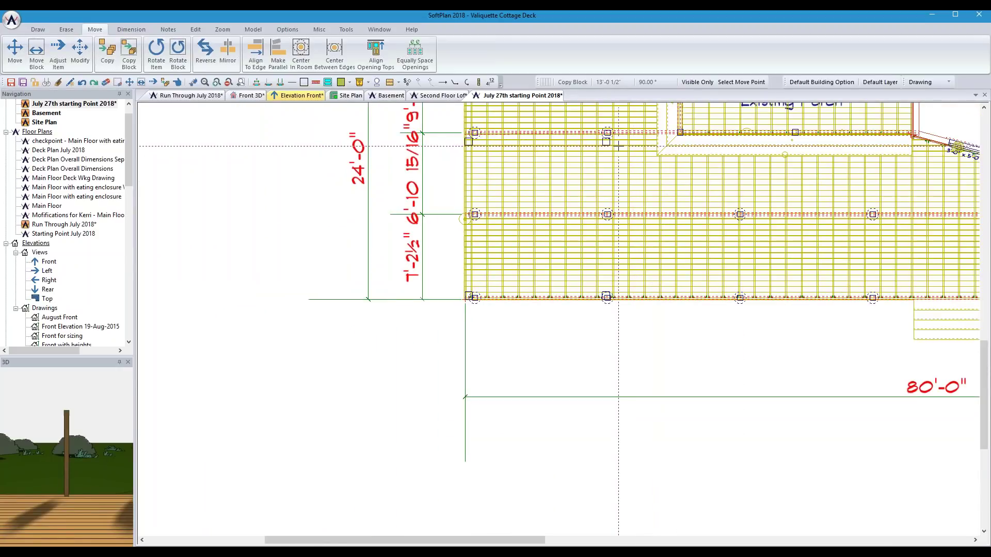
click(618, 218)
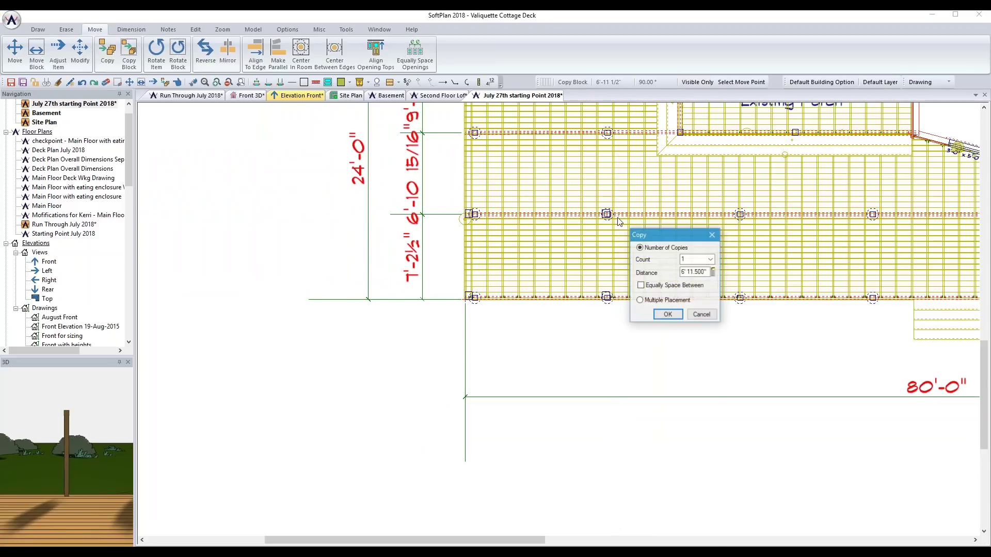
click(711, 259)
click(691, 275)
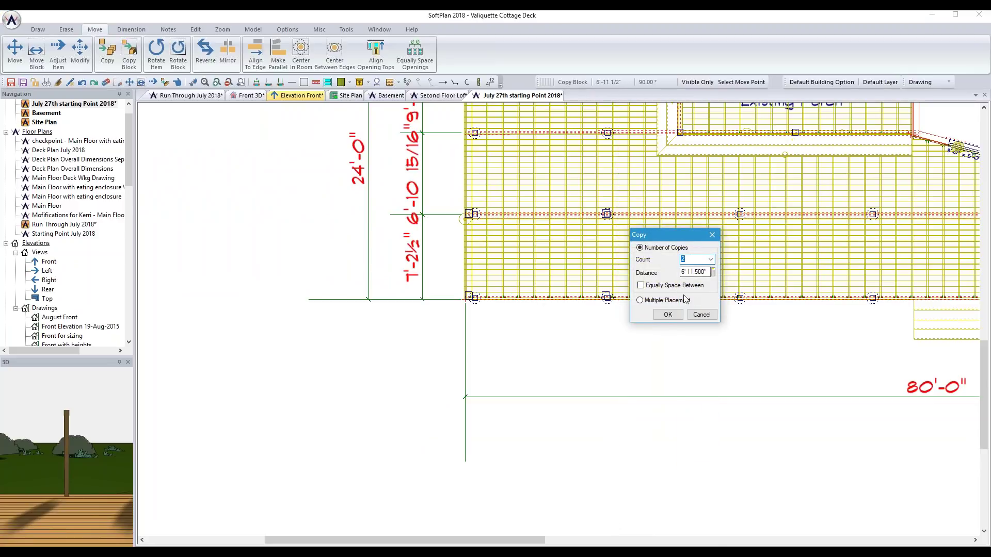
click(667, 315)
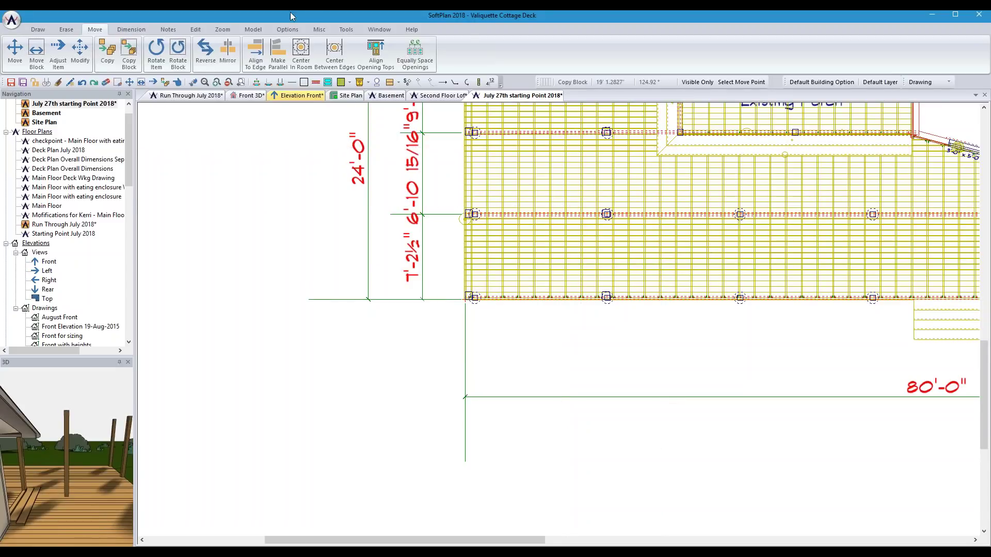
- In the Front 3D view, set the height of the tall post at the deck's front corner to 9'
click(250, 96)
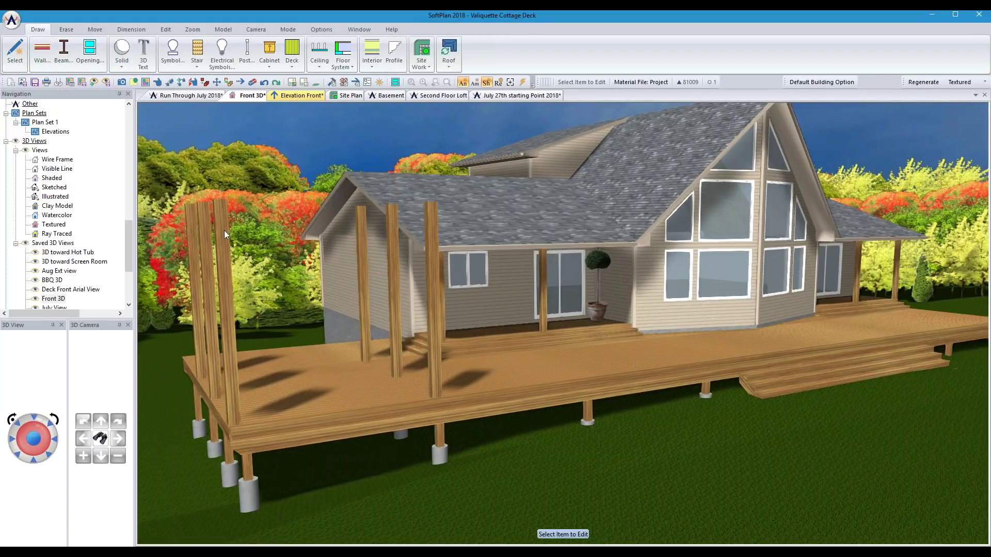
click(226, 250)
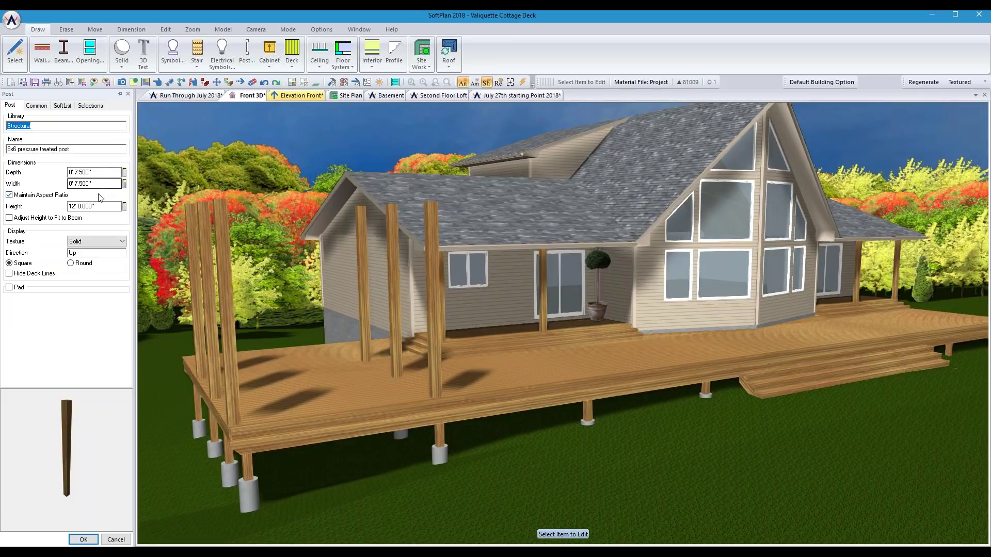
click(112, 205)
text(9)
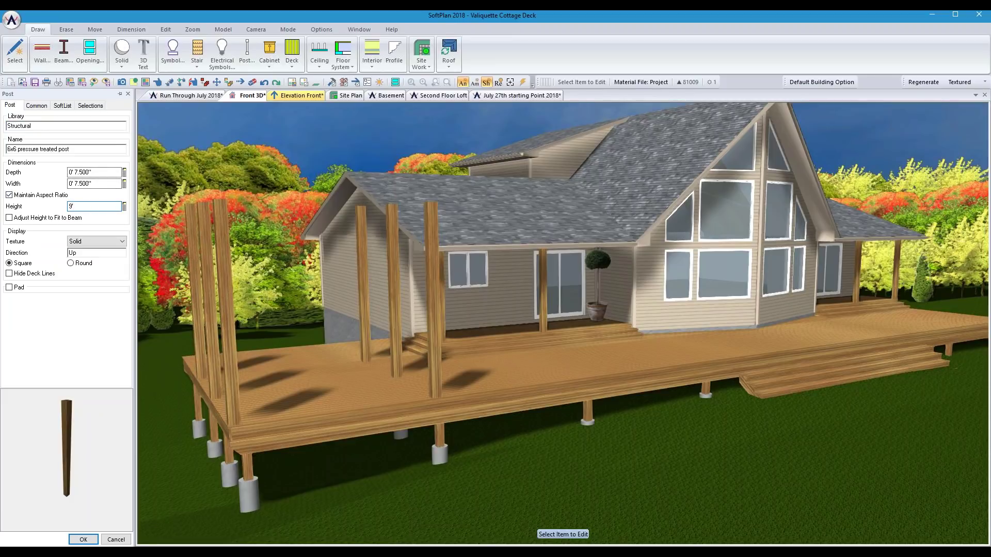
click(83, 539)
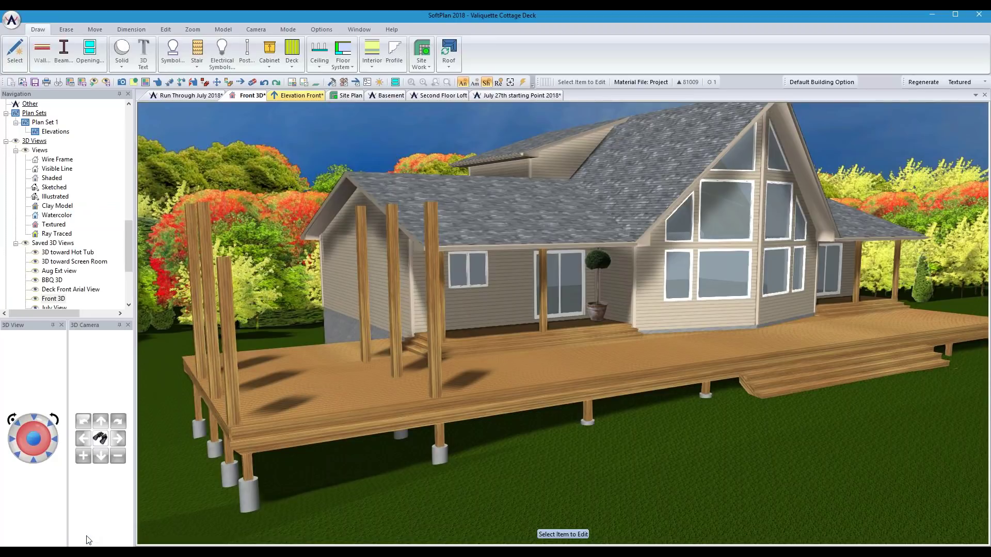
- Apply the same 9' height to the other five tall deck posts with Repeat Edit
click(169, 82)
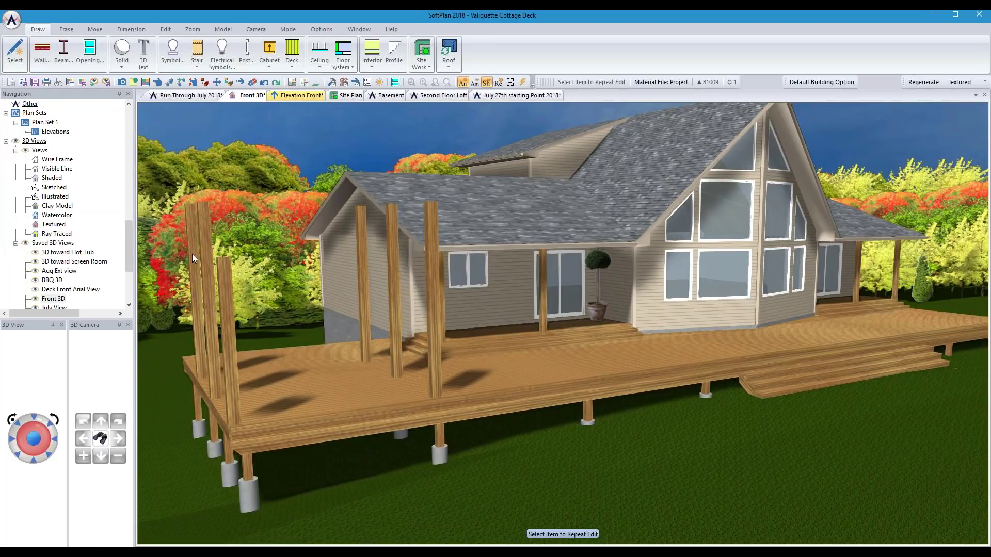
click(206, 236)
click(195, 235)
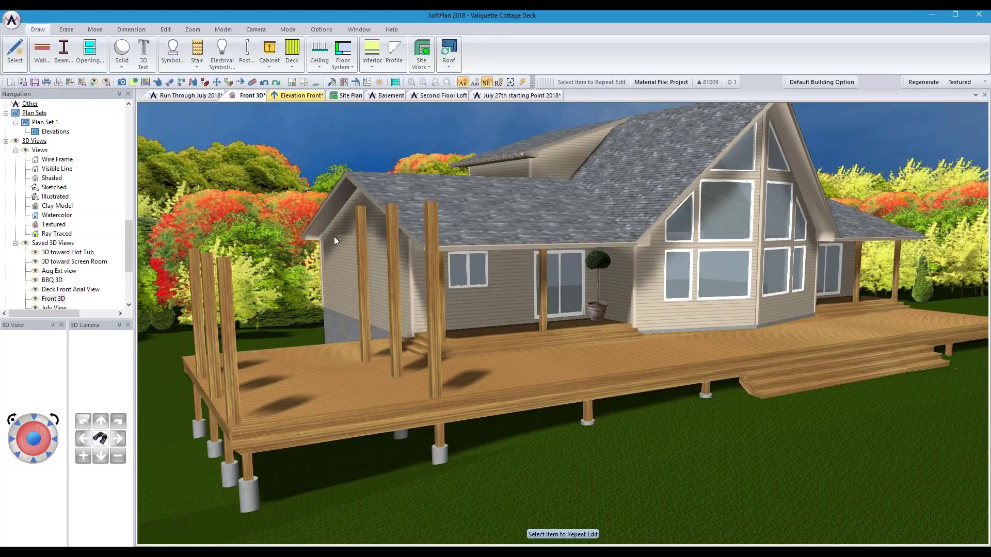
click(361, 244)
click(395, 267)
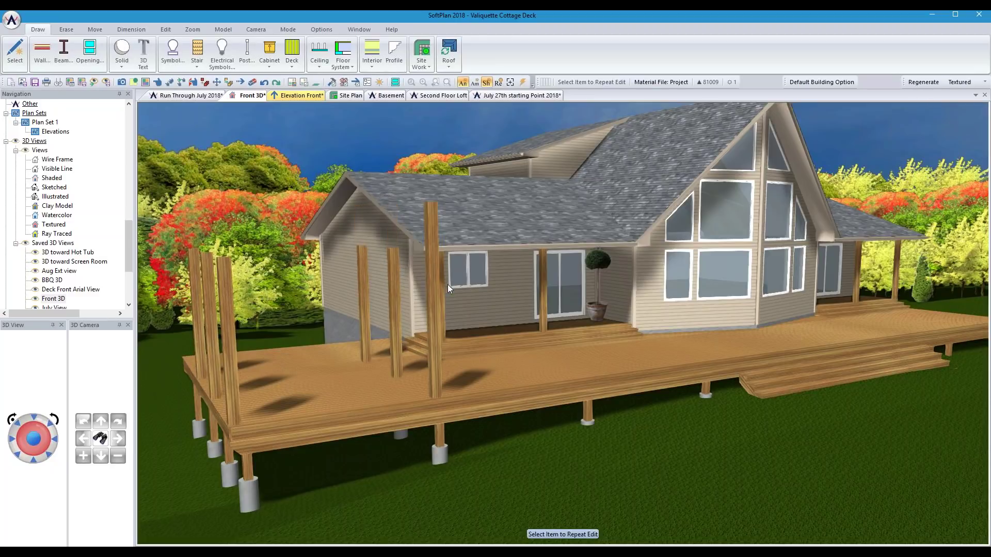
click(434, 285)
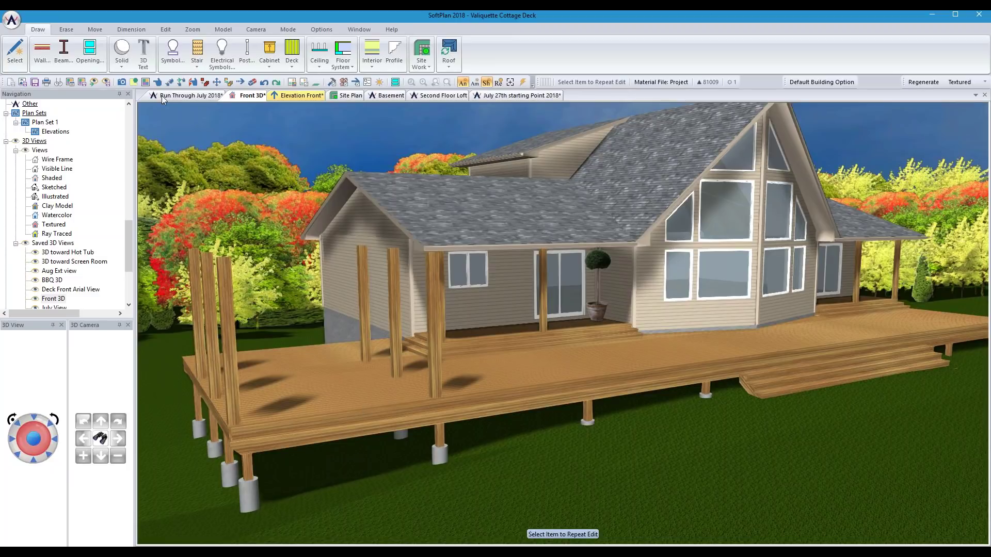
- Save the project, including the unsaved changes in its listed drawings
click(13, 21)
mouse_move(30, 135)
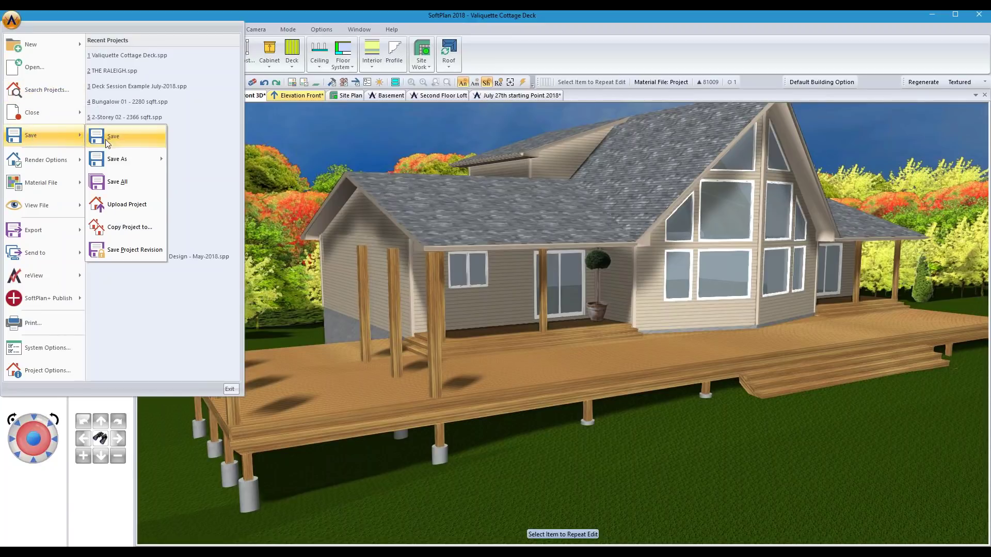
click(91, 143)
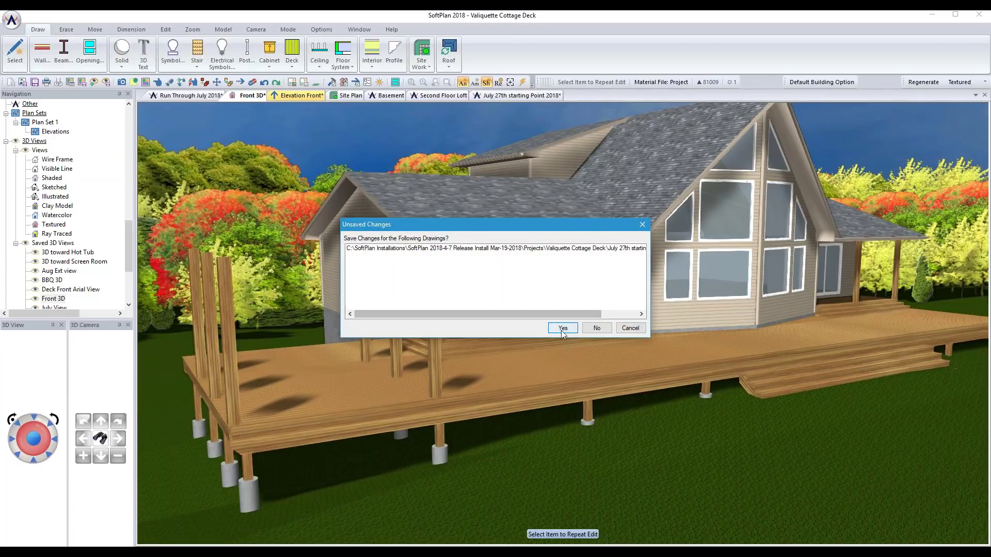
click(562, 328)
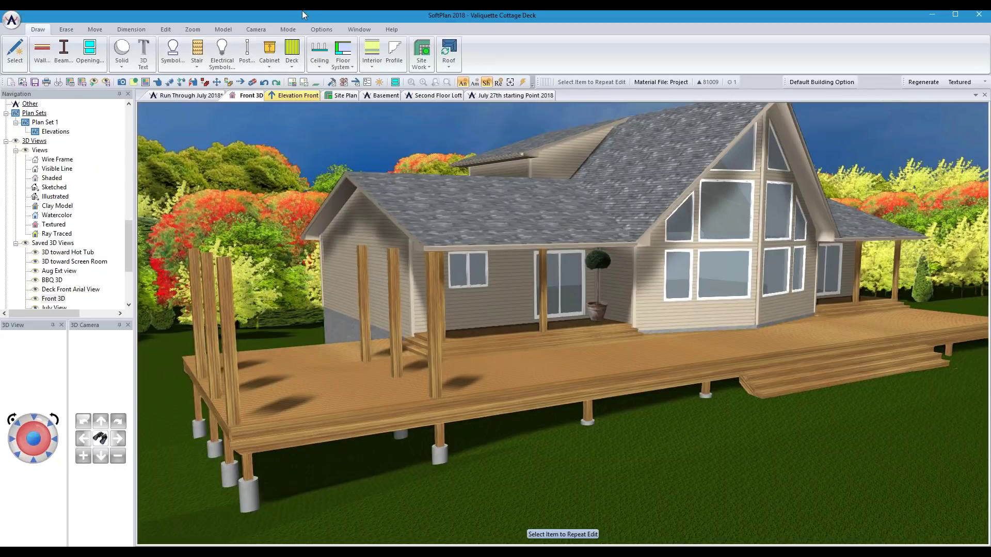
- Return to the July 27th starting Point 2018 plan and start a wall of type Siding - Screened Wall
click(495, 98)
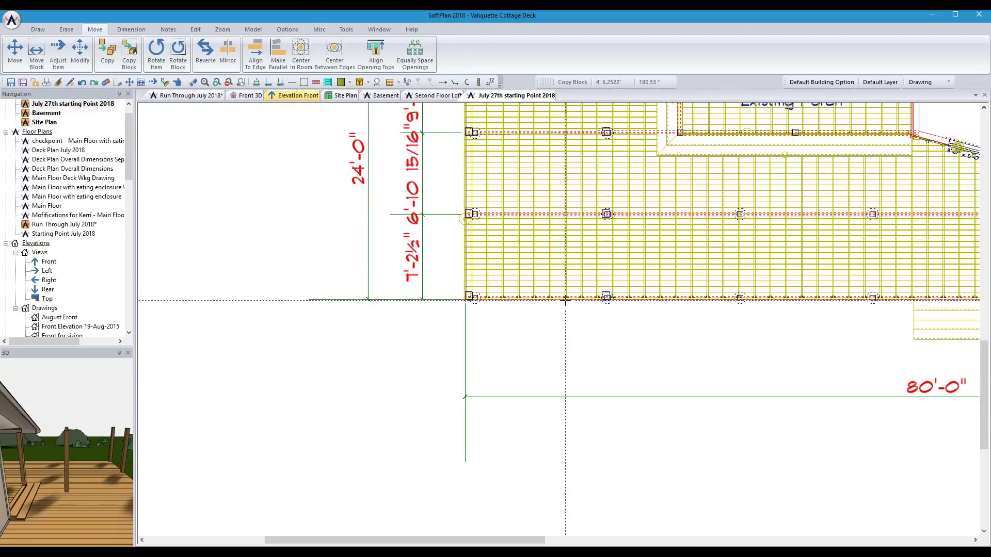
scroll(560, 320, up, 4)
scroll(559, 320, up, 1)
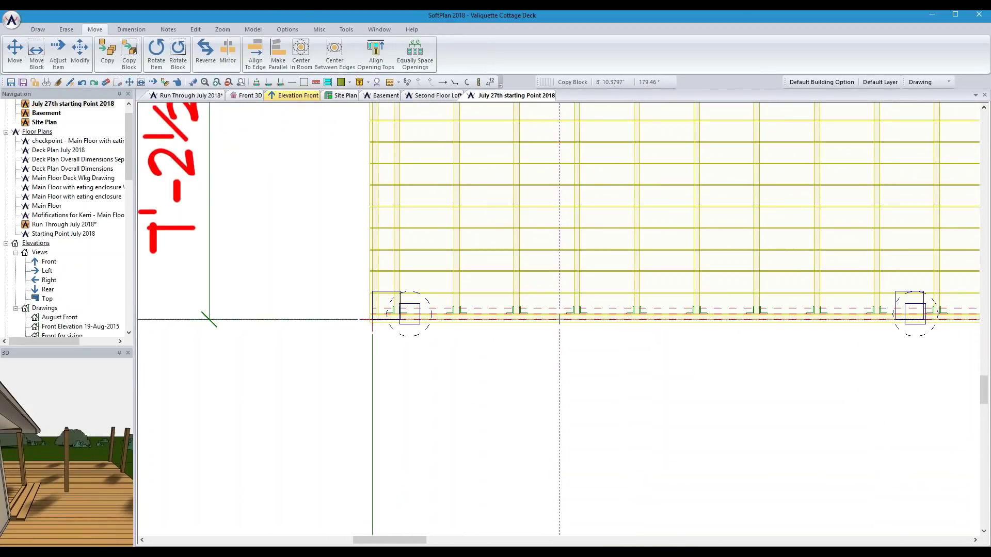
click(38, 30)
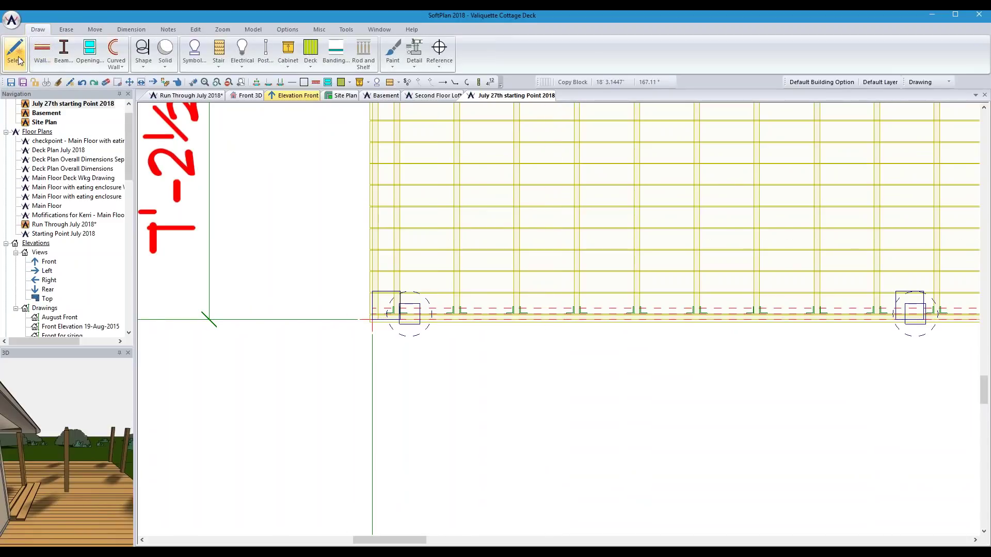
click(42, 52)
drag(165, 122, 138, 246)
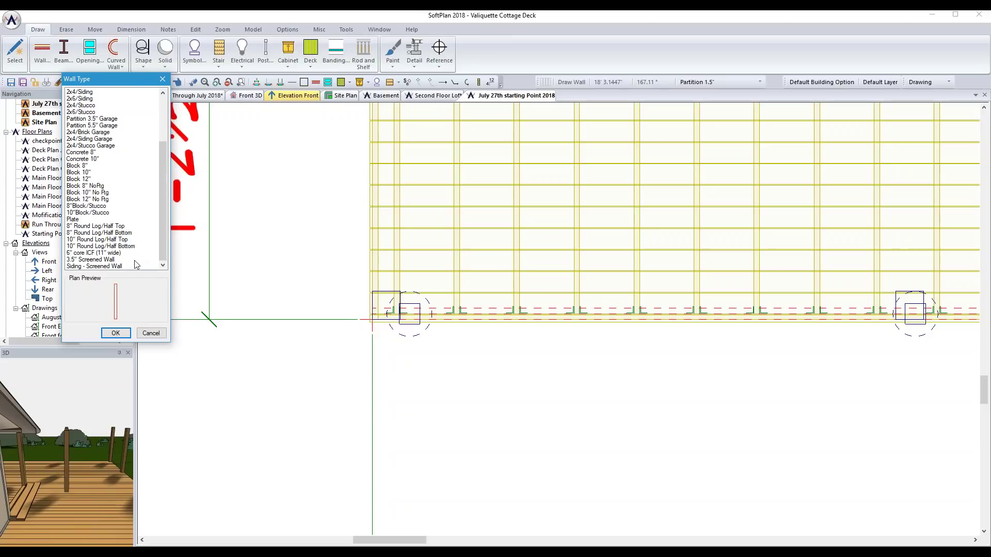
click(105, 266)
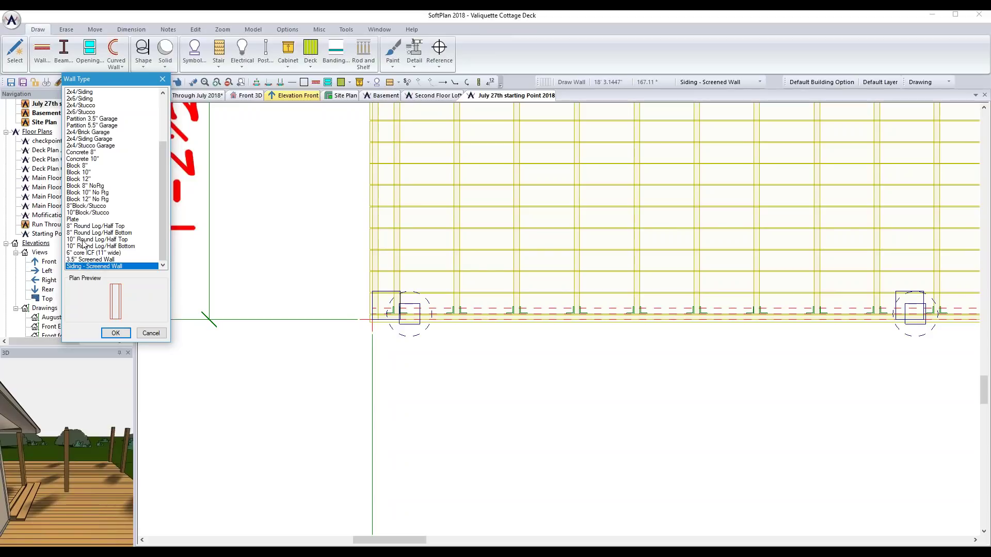
click(116, 333)
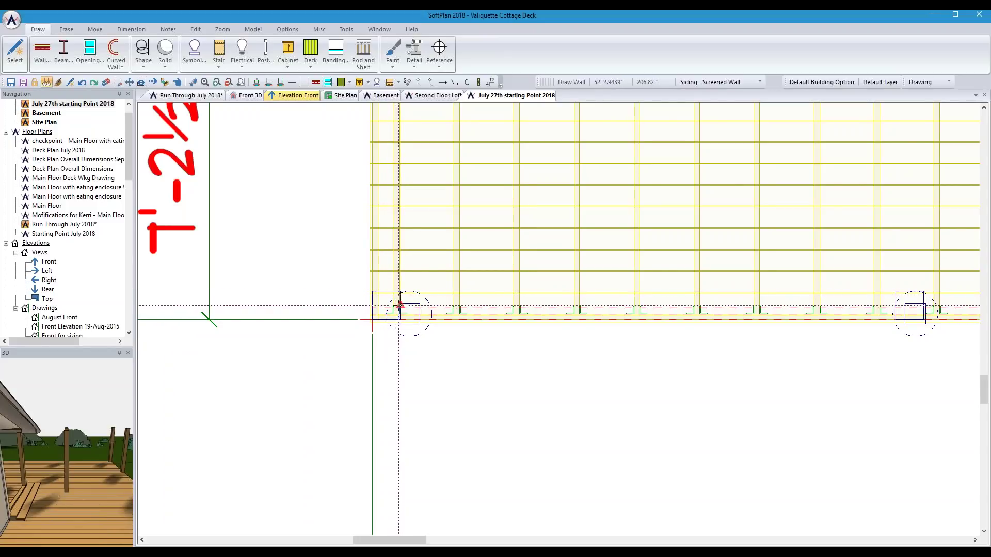
- Draw the screened wall along the deck's front edge from the corner post's inner face to the facing side of the second post
scroll(400, 306, up, 3)
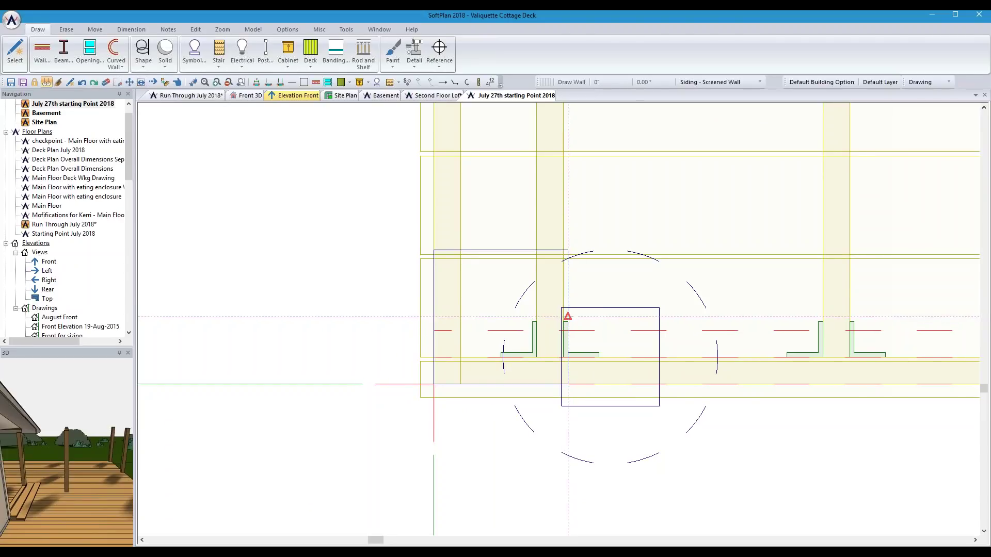
scroll(568, 318, down, 3)
scroll(684, 319, down, 3)
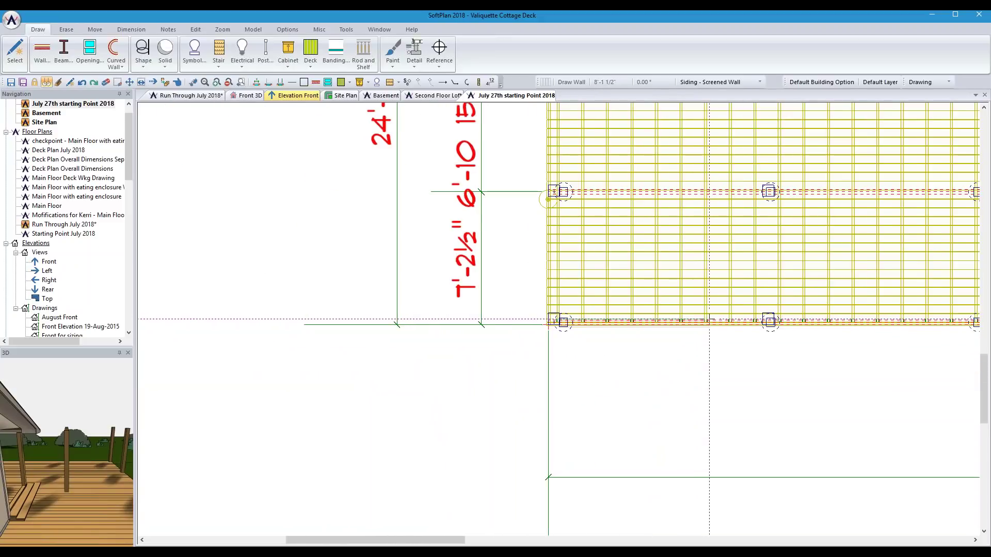
scroll(741, 318, up, 6)
scroll(556, 316, up, 3)
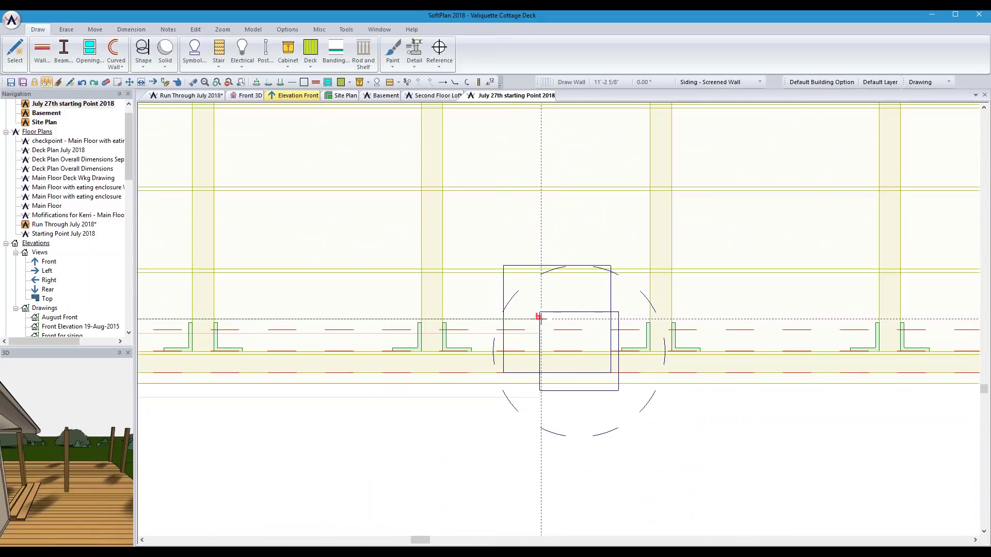
click(503, 319)
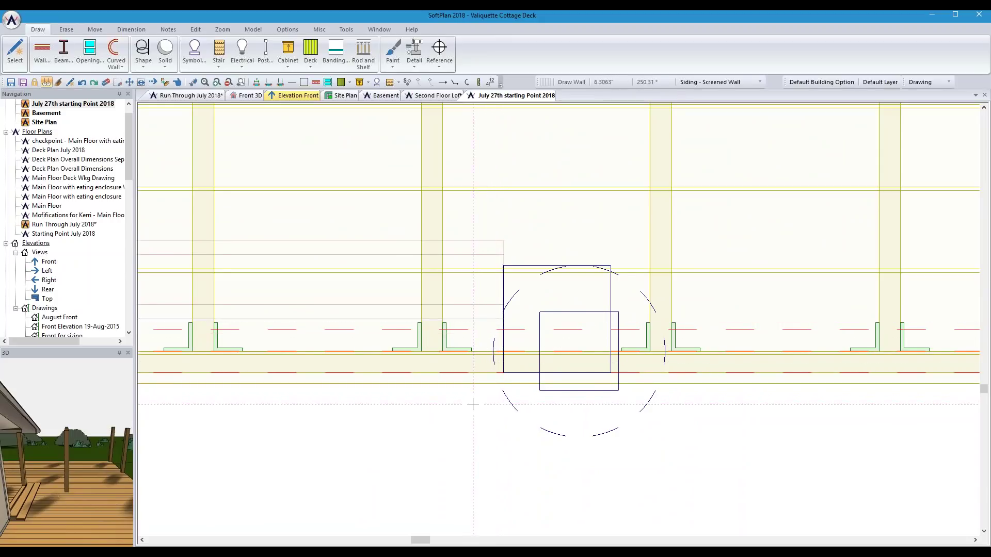
click(504, 319)
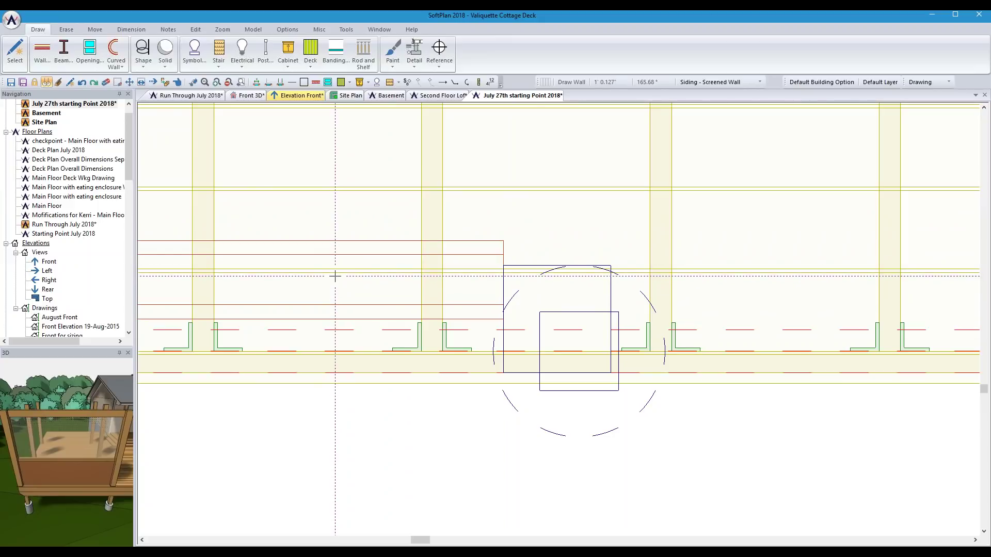
- Set the trace line position to Center in the front screened wall's Siding - Screened Wall definition
right_click(316, 283)
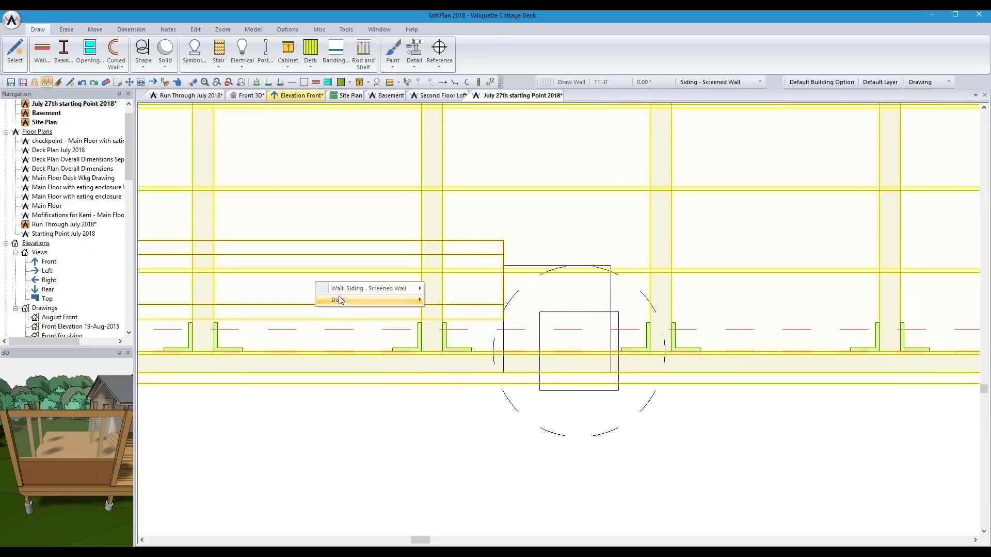
mouse_move(345, 290)
click(442, 289)
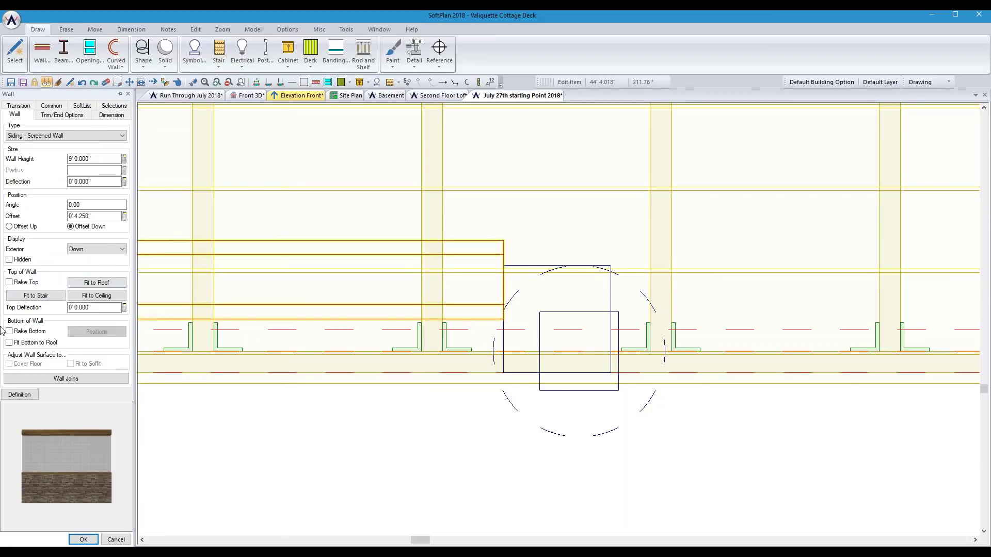
click(20, 394)
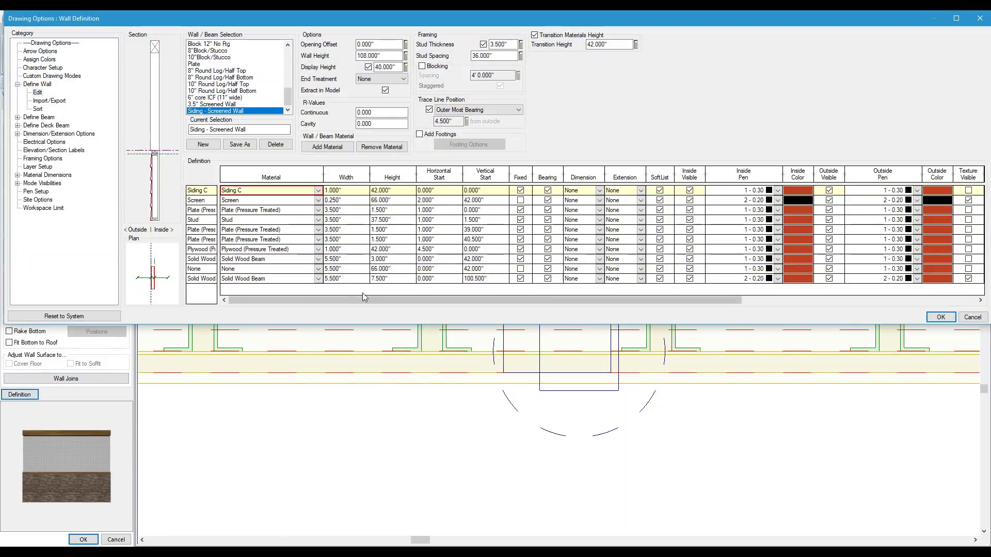
click(429, 109)
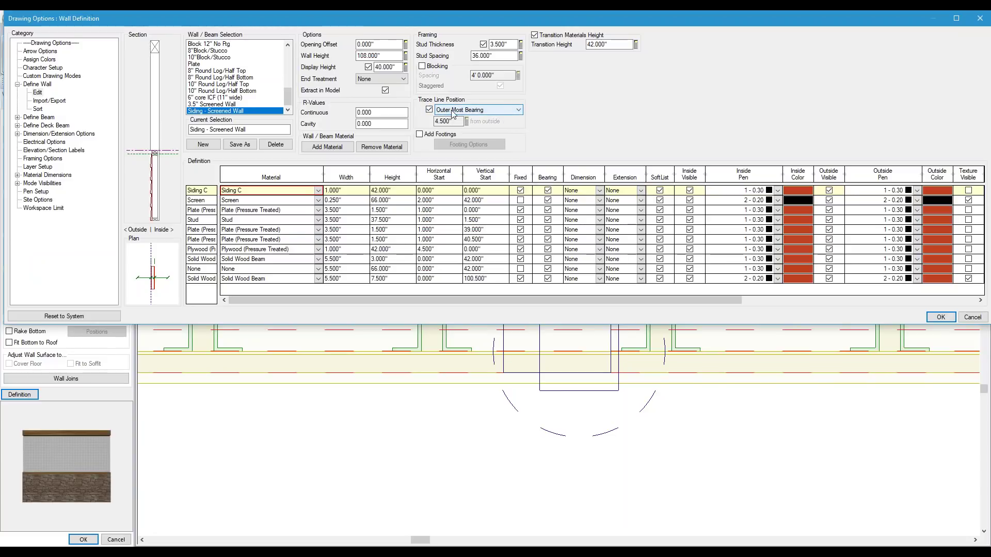
click(514, 110)
click(472, 121)
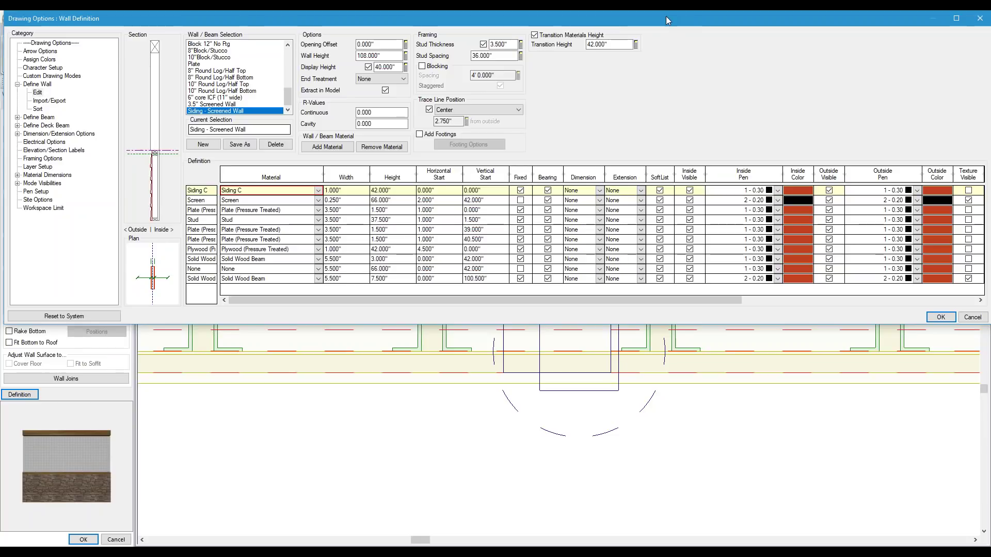
drag(668, 20, 459, 90)
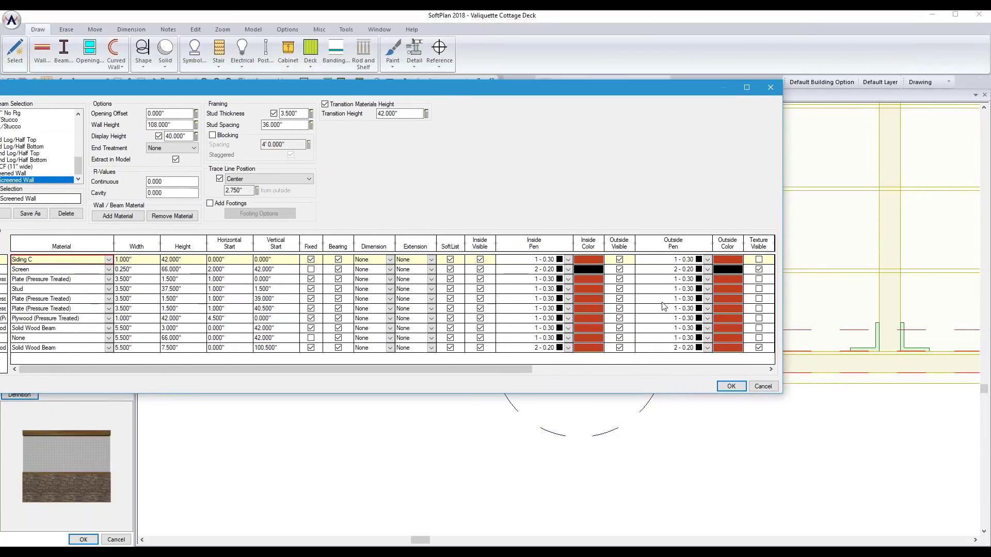
click(732, 387)
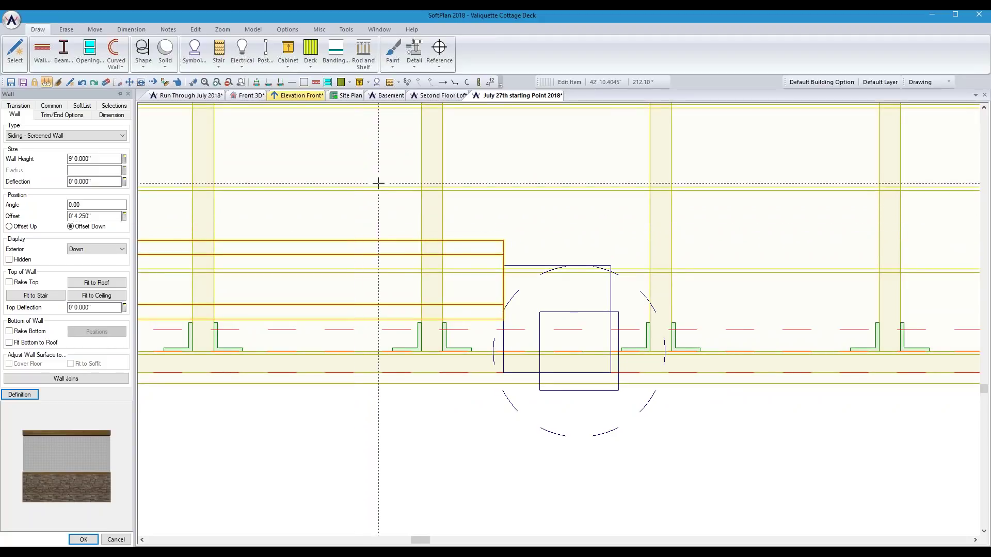
- Erase the existing screened wall along the deck's front edge
click(105, 83)
click(258, 240)
scroll(343, 269, down, 4)
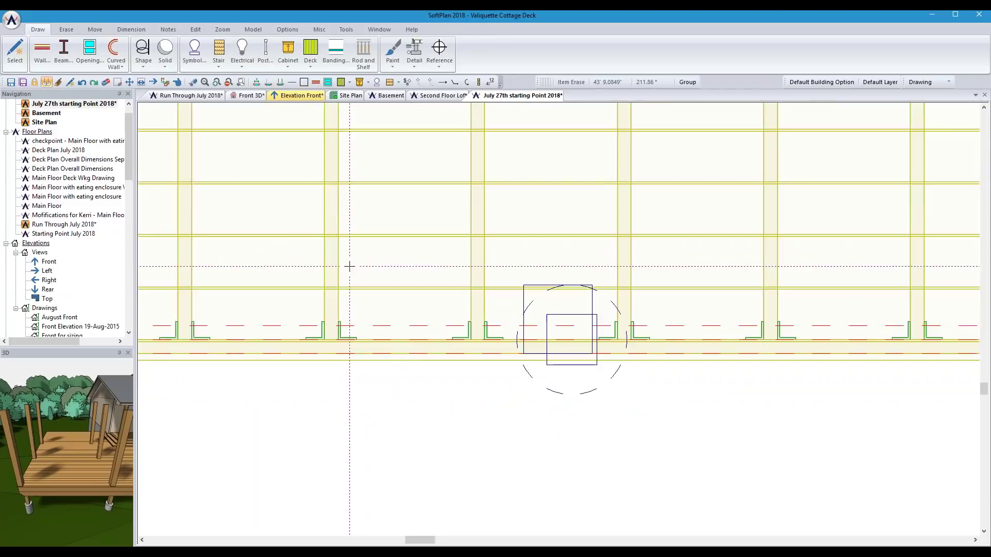
- Redraw the front Siding - Screened Wall from the second post's near face back to the corner post's inner face, centred on the posts
scroll(330, 285, down, 2)
scroll(208, 331, down, 2)
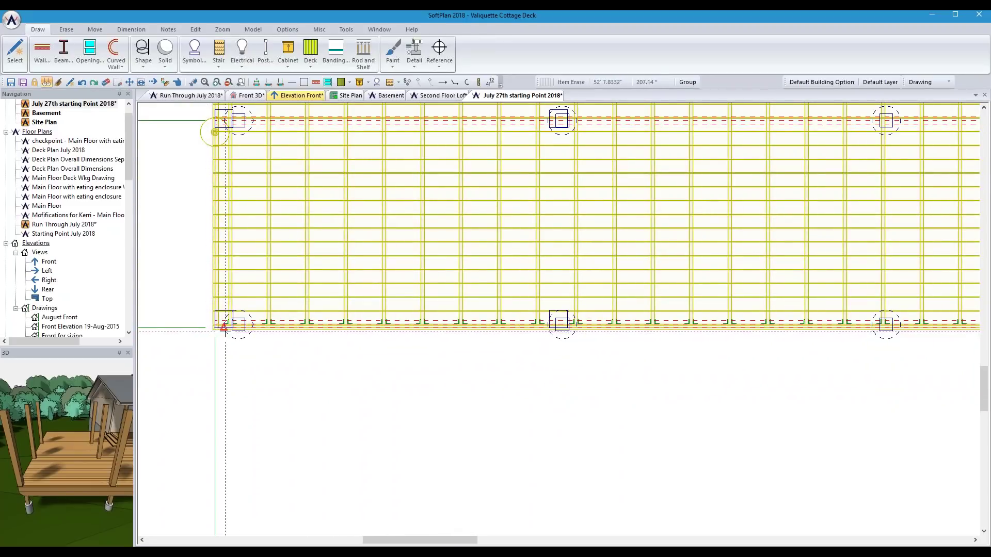
scroll(266, 324, up, 1)
scroll(559, 318, up, 3)
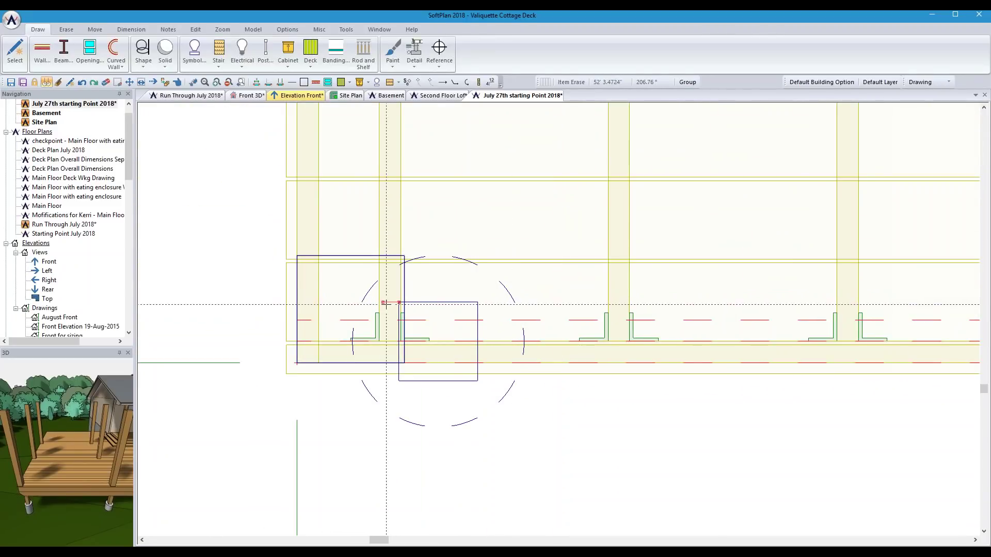
click(42, 52)
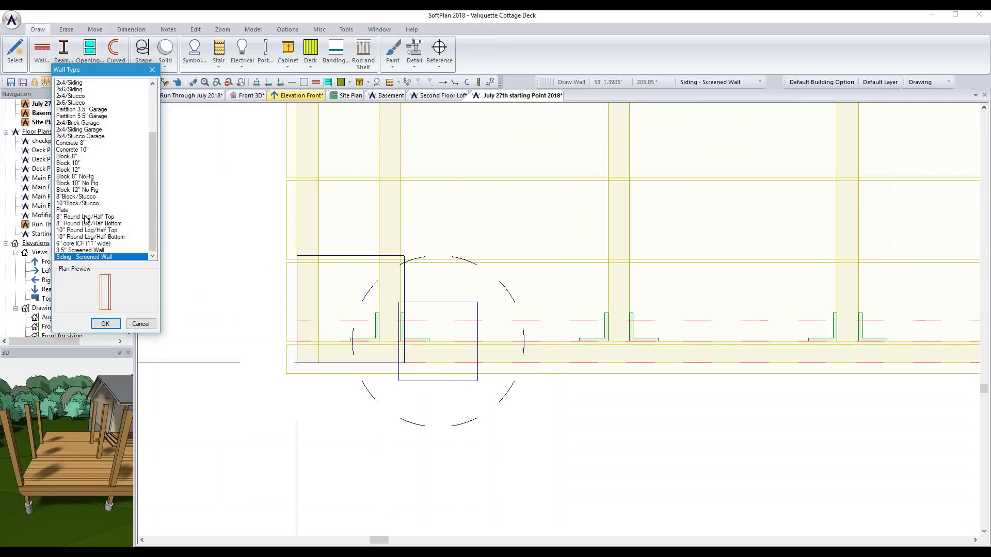
click(105, 323)
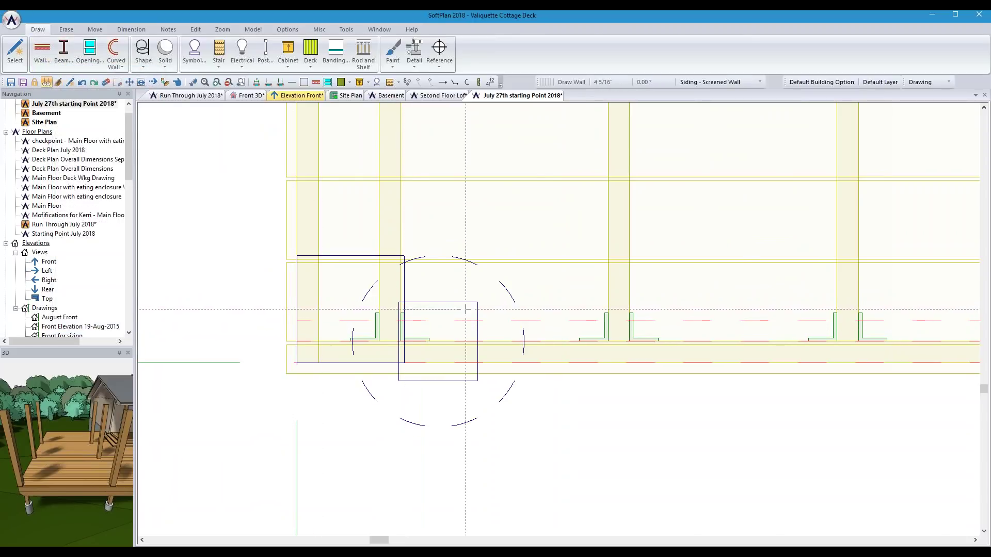
scroll(593, 310, down, 3)
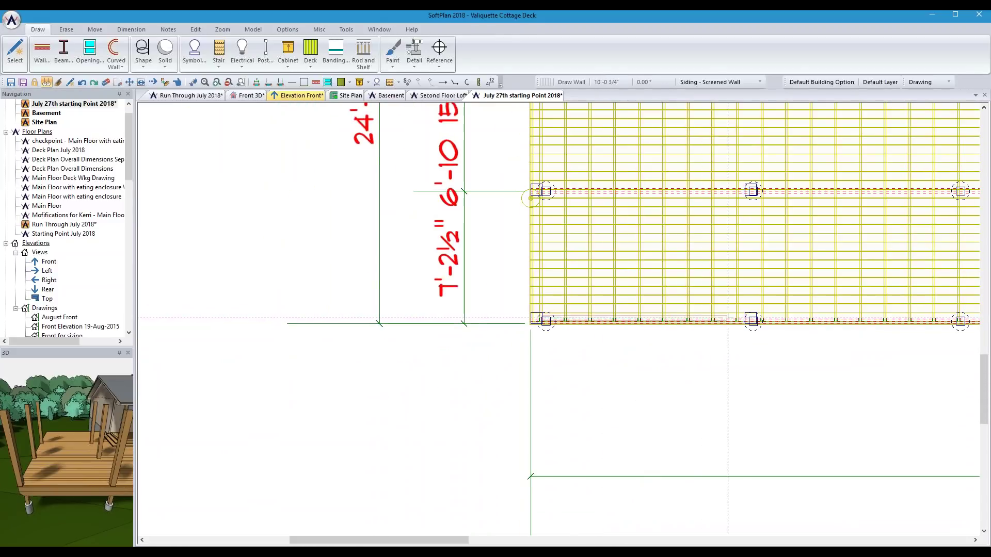
scroll(568, 319, up, 4)
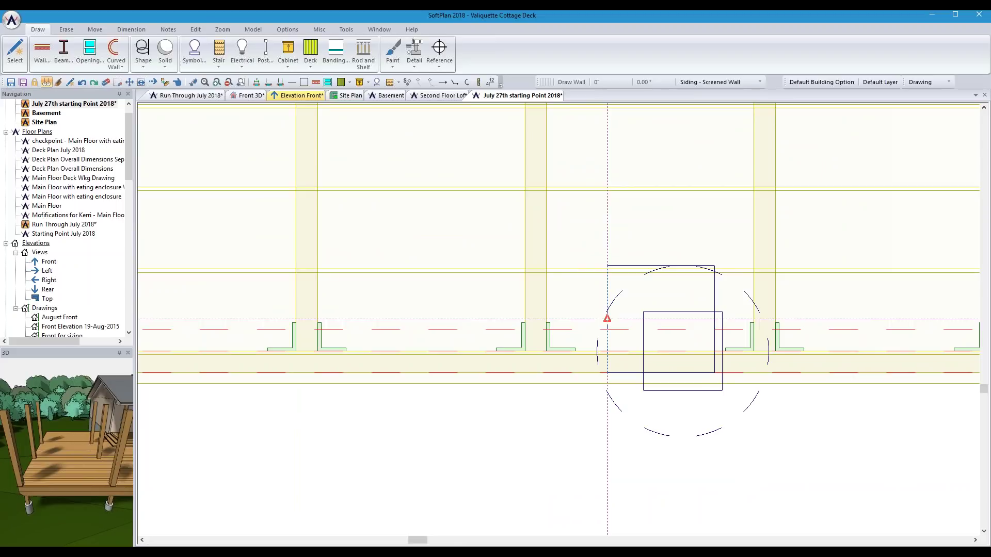
scroll(516, 319, down, 5)
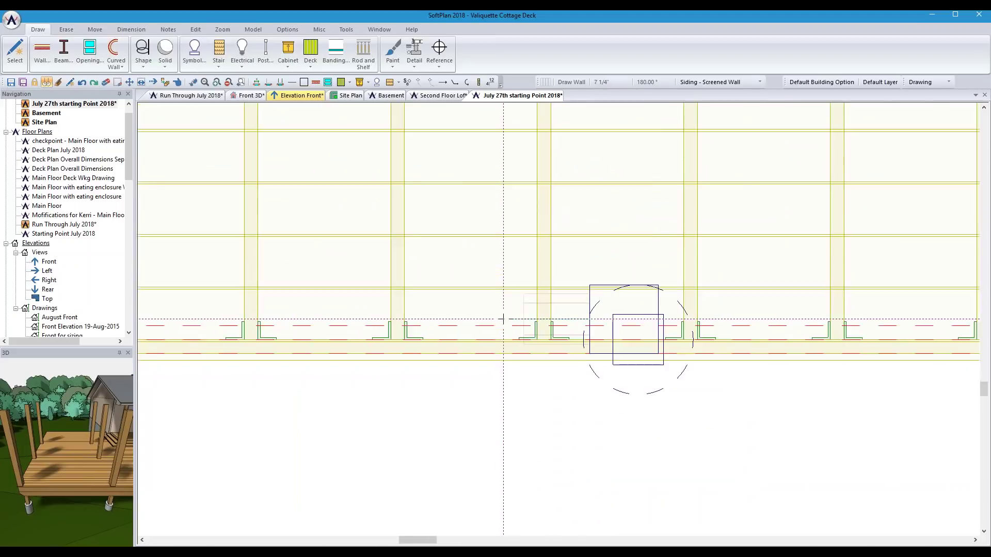
scroll(252, 321, up, 4)
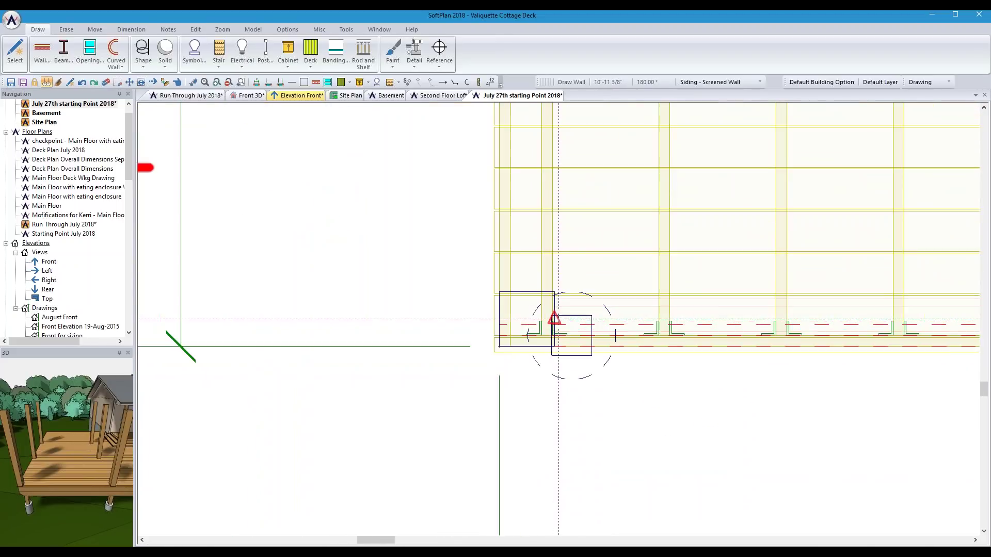
scroll(558, 319, up, 1)
click(558, 319)
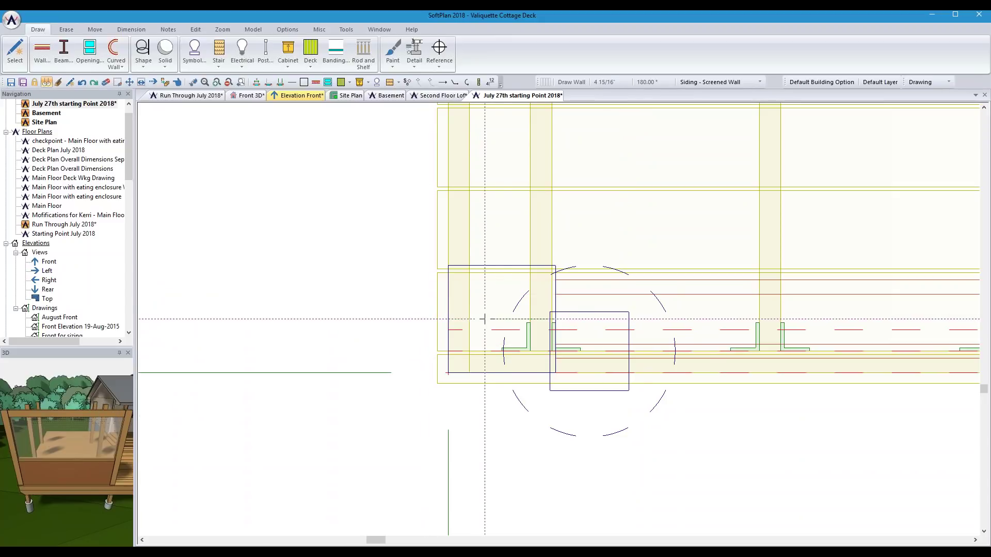
- Draw two screened walls along the deck's 24' side edge, from the corner post to the second post and on to the third
scroll(509, 319, down, 1)
scroll(559, 319, down, 1)
scroll(558, 310, down, 1)
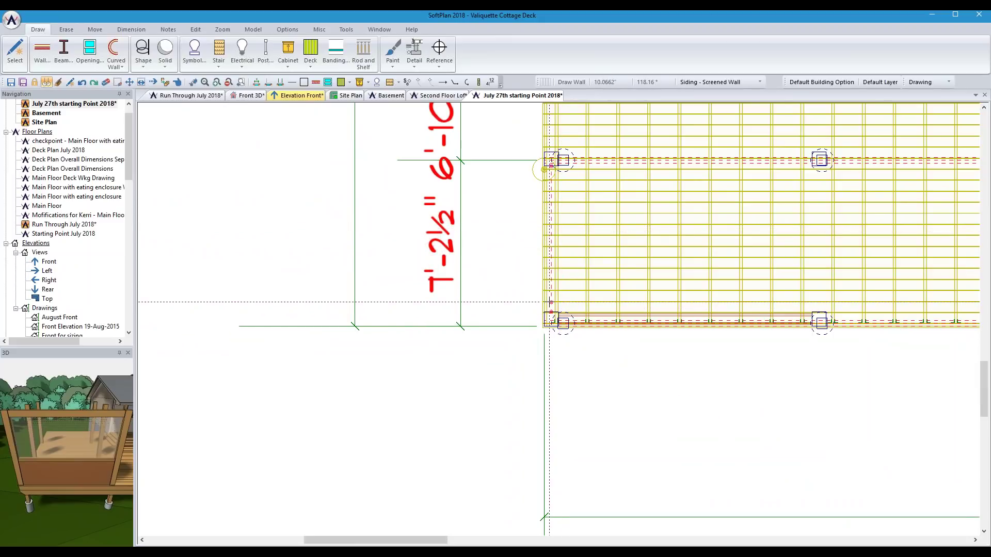
scroll(550, 303, up, 2)
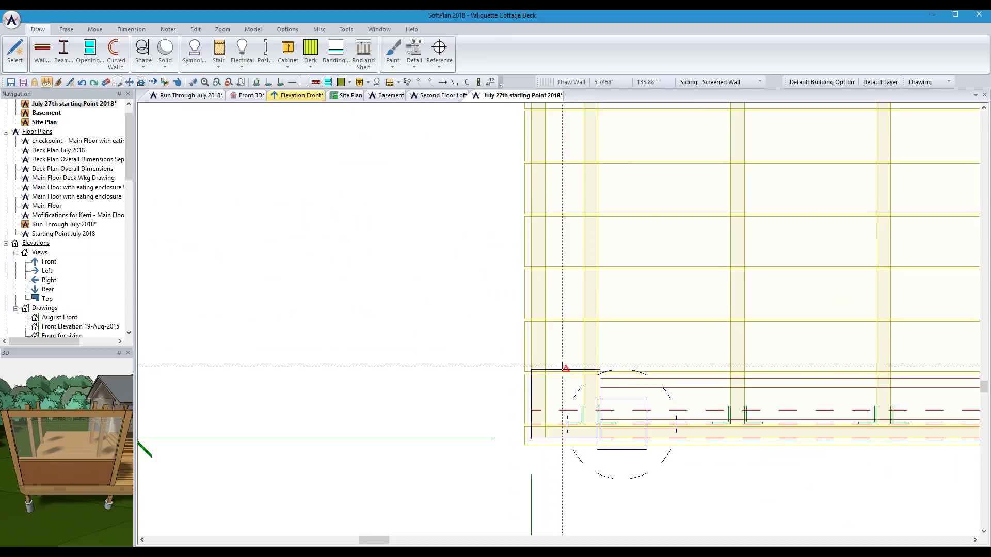
scroll(565, 303, down, 2)
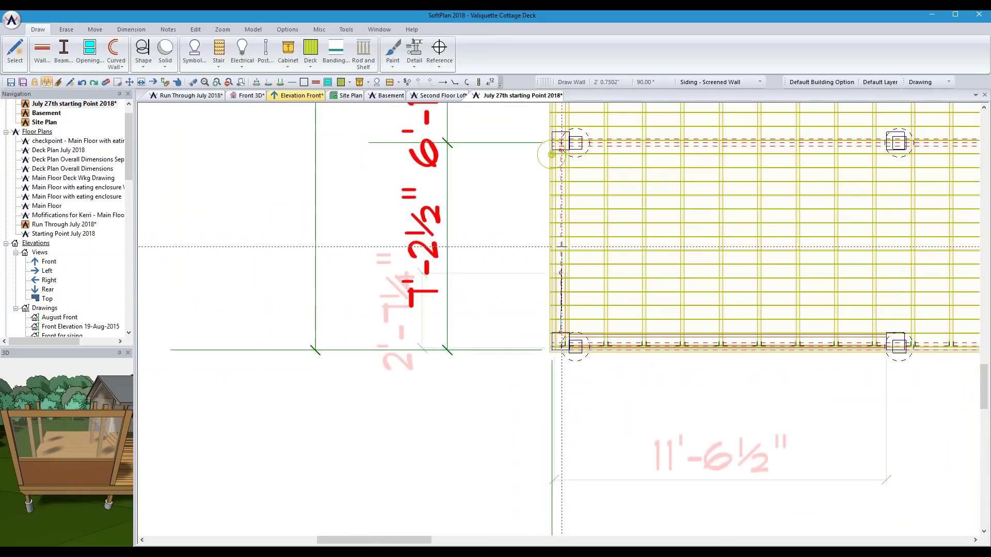
click(562, 149)
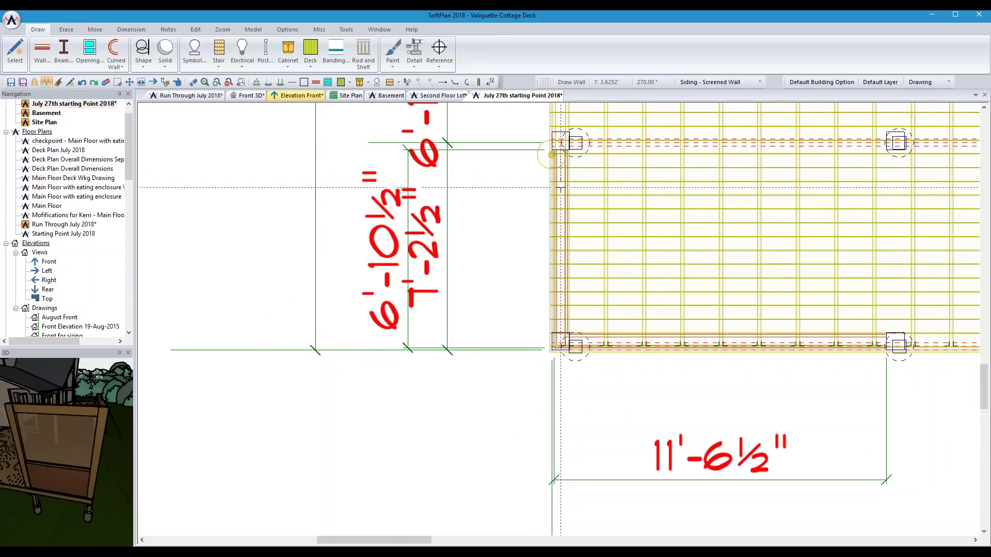
scroll(561, 149, down, 2)
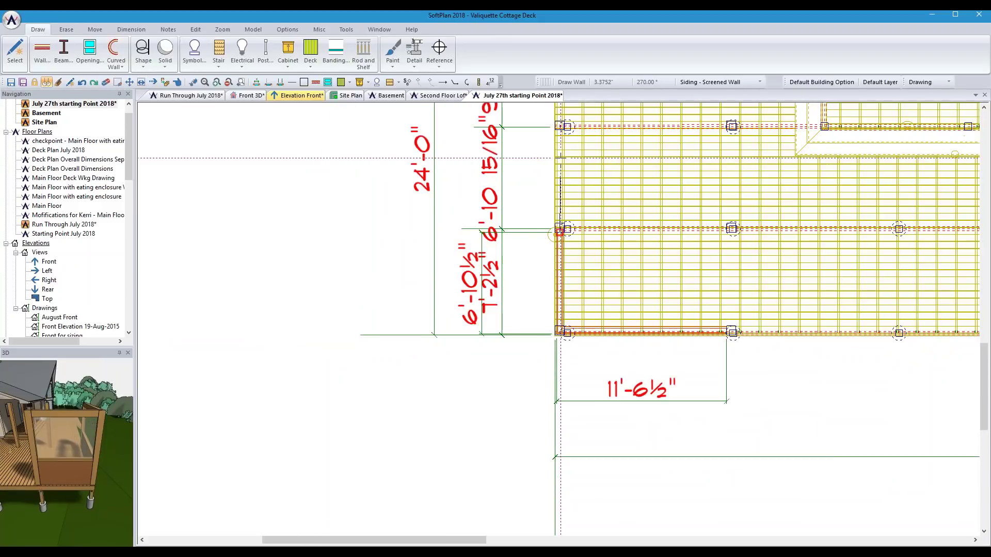
click(559, 224)
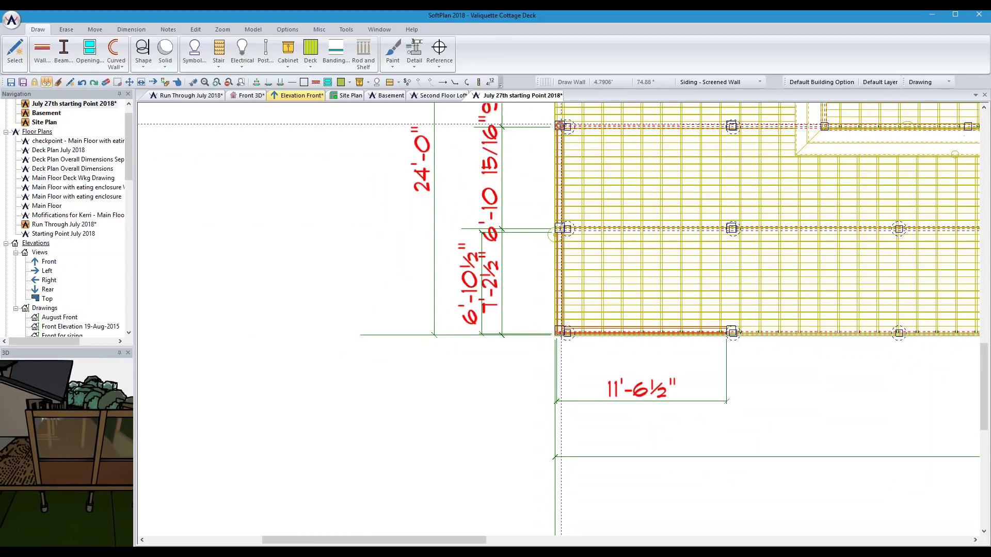
- Try to draw a screened wall from the side edge's third post across to the interior post, and undo it
scroll(568, 195, up, 5)
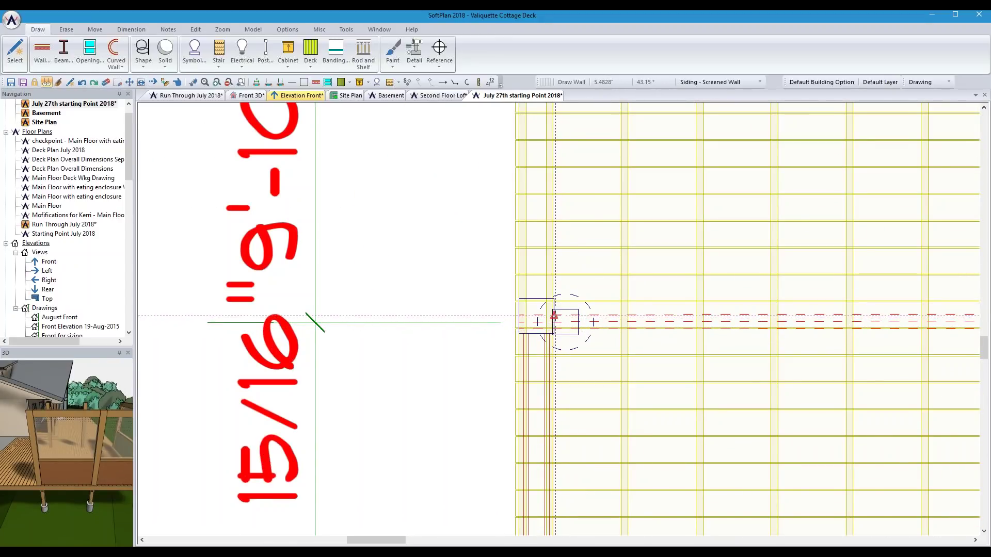
scroll(595, 317, down, 2)
scroll(644, 317, down, 3)
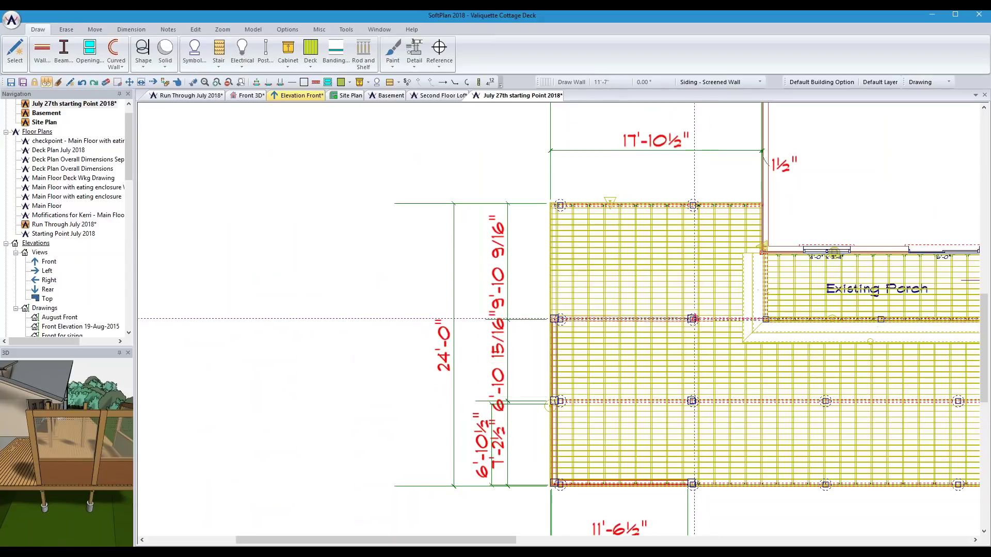
scroll(688, 318, up, 5)
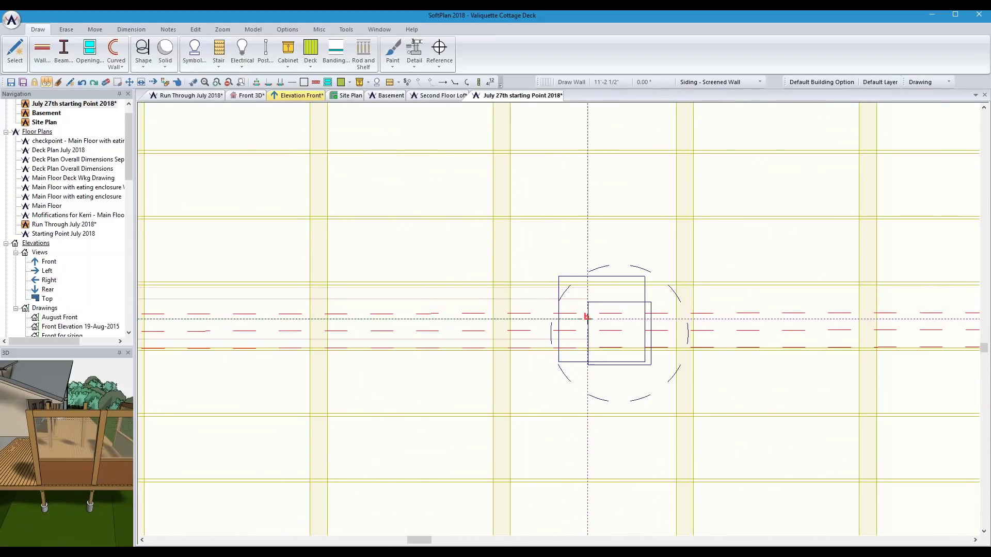
click(587, 317)
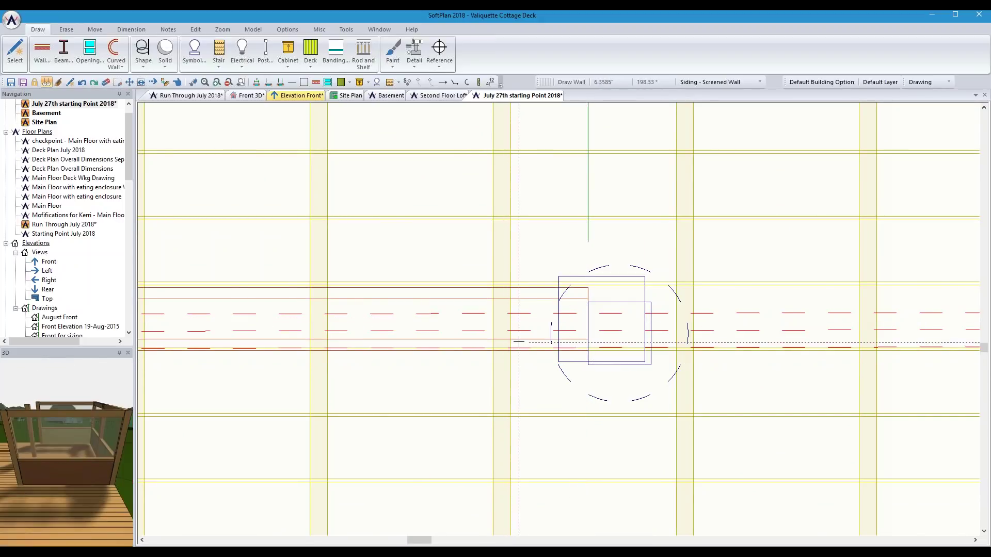
key(ctrl+z)
- Draw the screened wall from the third side post's inner face to the facing side of the interior post
scroll(429, 330, down, 8)
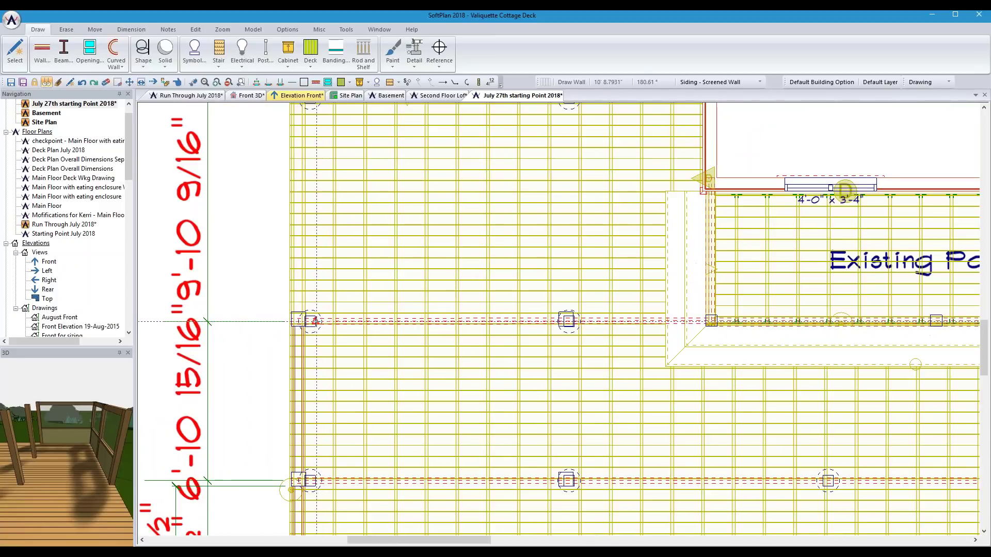
scroll(304, 321, up, 5)
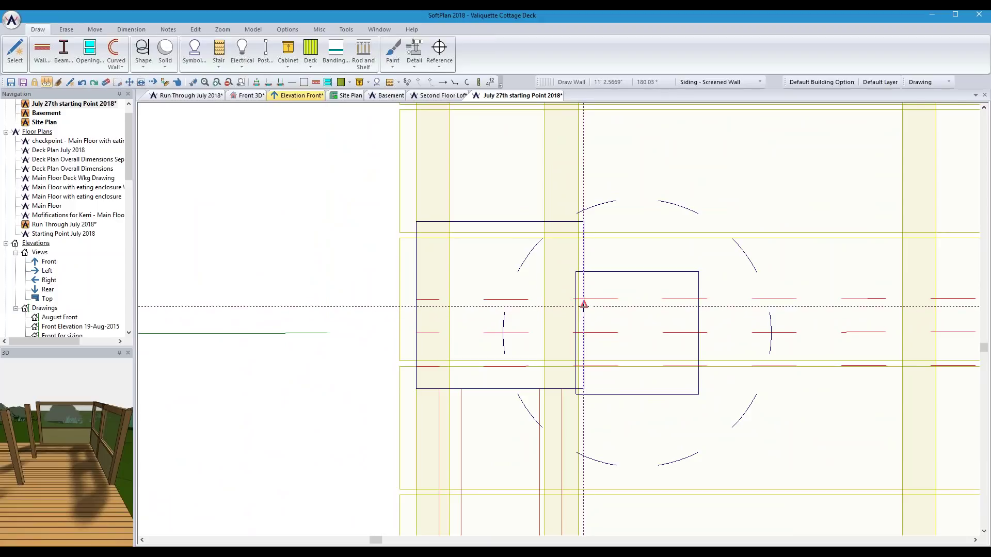
scroll(584, 305, down, 5)
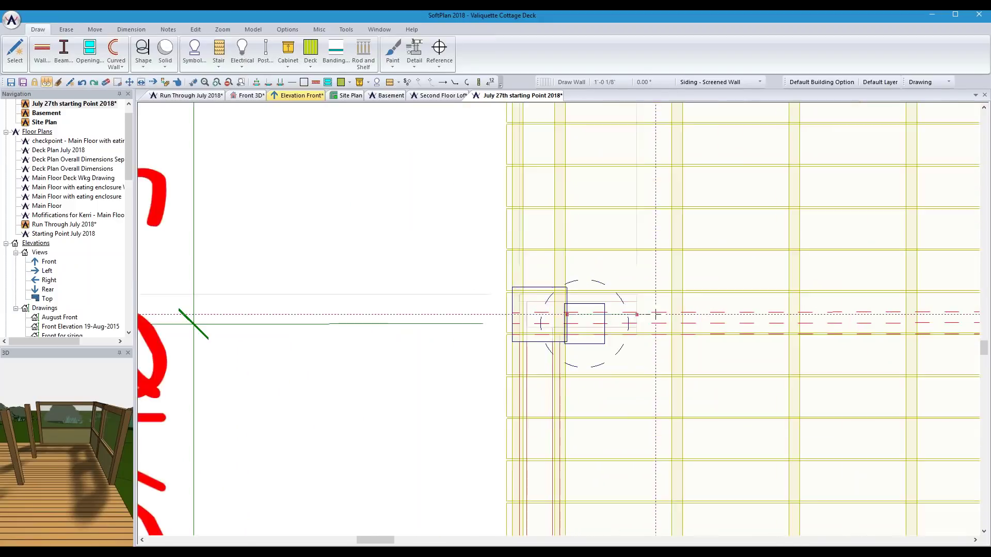
scroll(763, 317, down, 3)
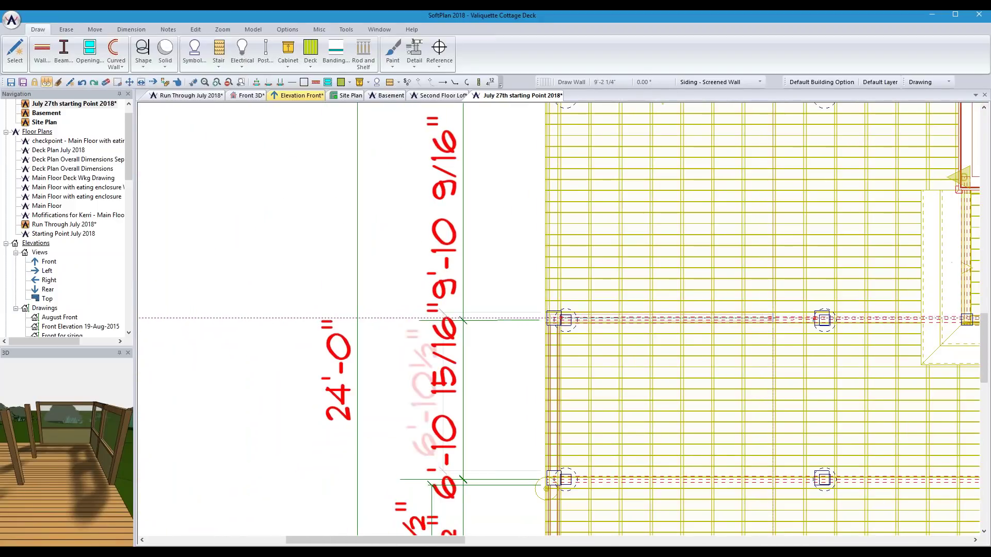
scroll(723, 318, up, 1)
scroll(723, 318, up, 5)
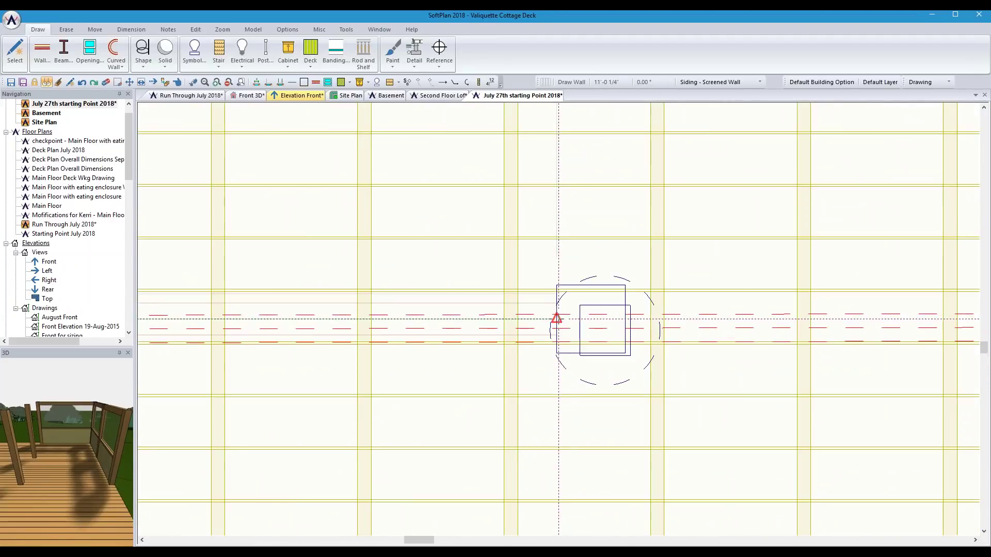
click(556, 319)
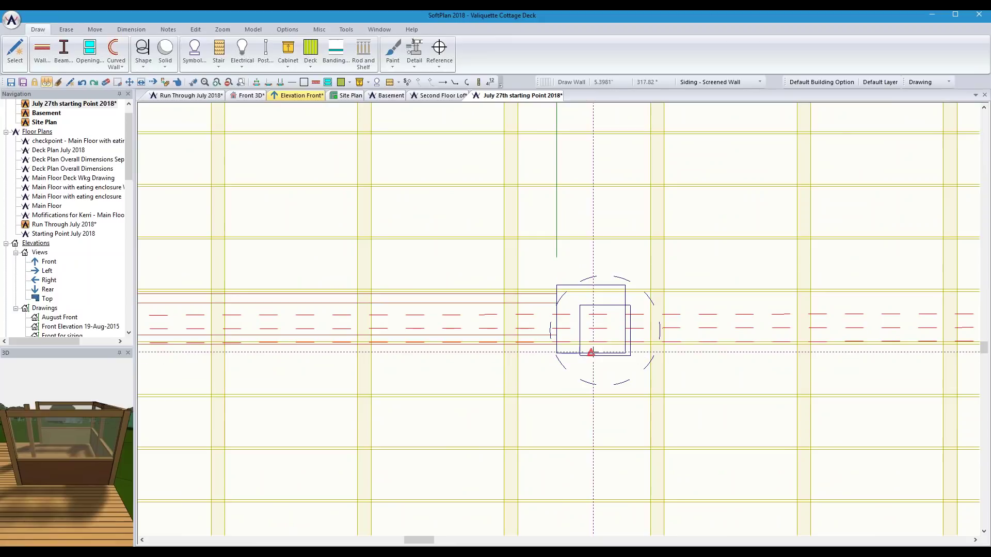
- Draw a screened wall from that interior post's front face to the middle-row post directly in front of it
scroll(568, 427, down, 3)
scroll(567, 427, down, 2)
scroll(559, 319, up, 5)
click(559, 309)
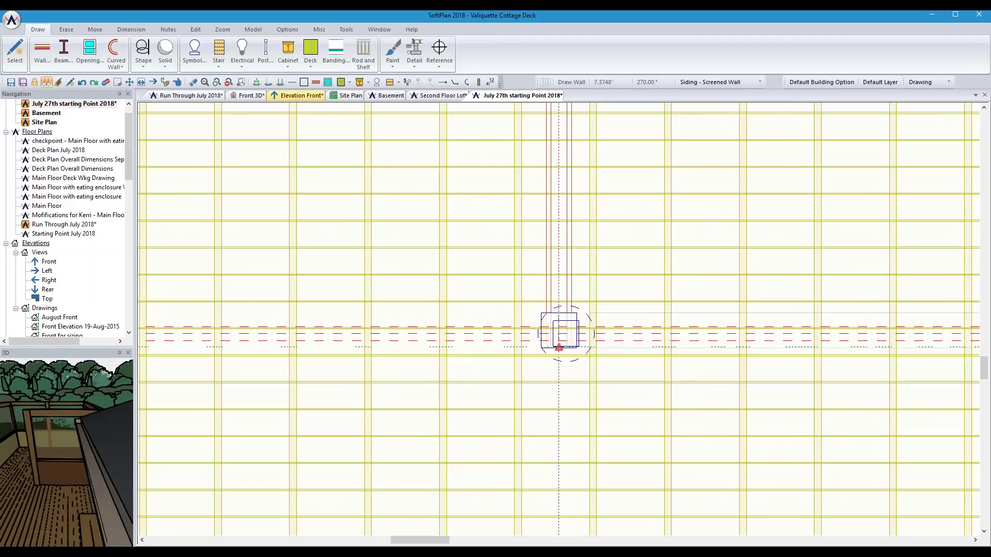
- Draw the screened wall from the middle-row interior post's front face to the post on the deck's front edge
scroll(558, 325, down, 2)
scroll(559, 320, up, 3)
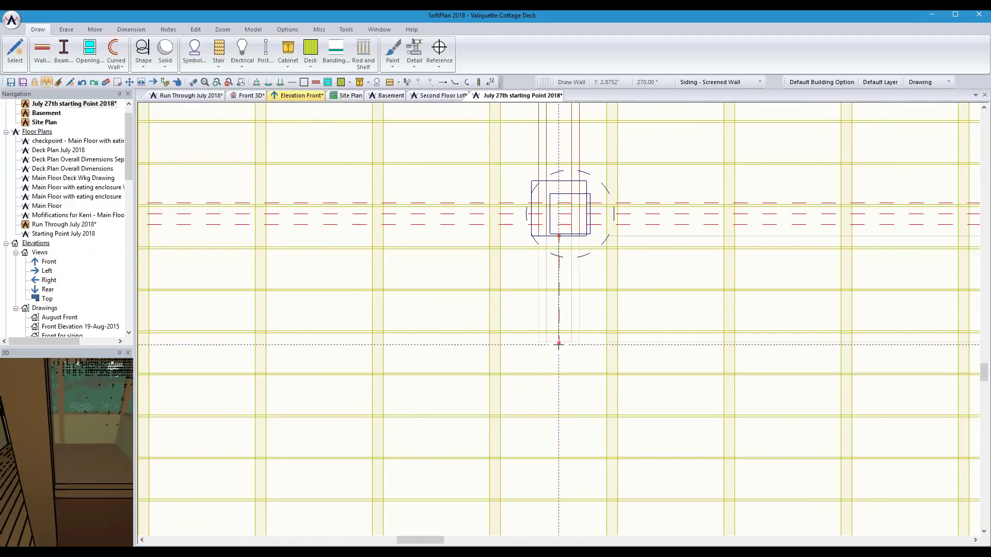
scroll(559, 341, down, 2)
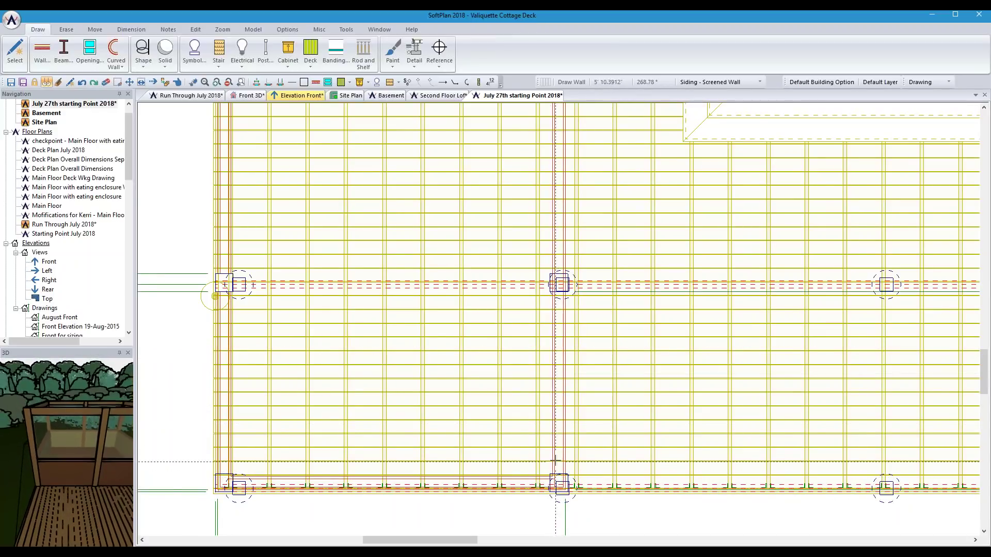
scroll(558, 484, up, 2)
scroll(559, 319, up, 2)
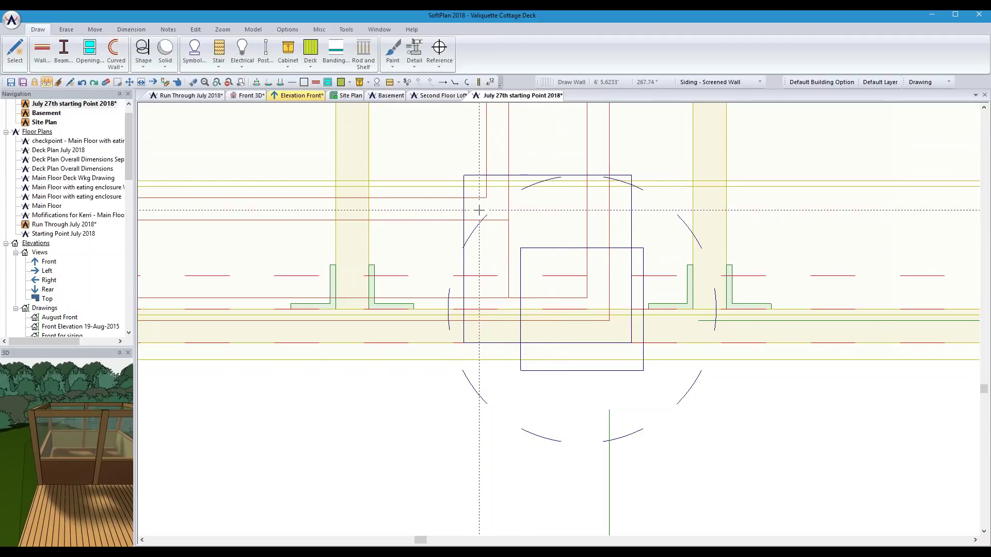
- Reduce the wall join tolerance at the screened enclosure's post junctions
click(346, 30)
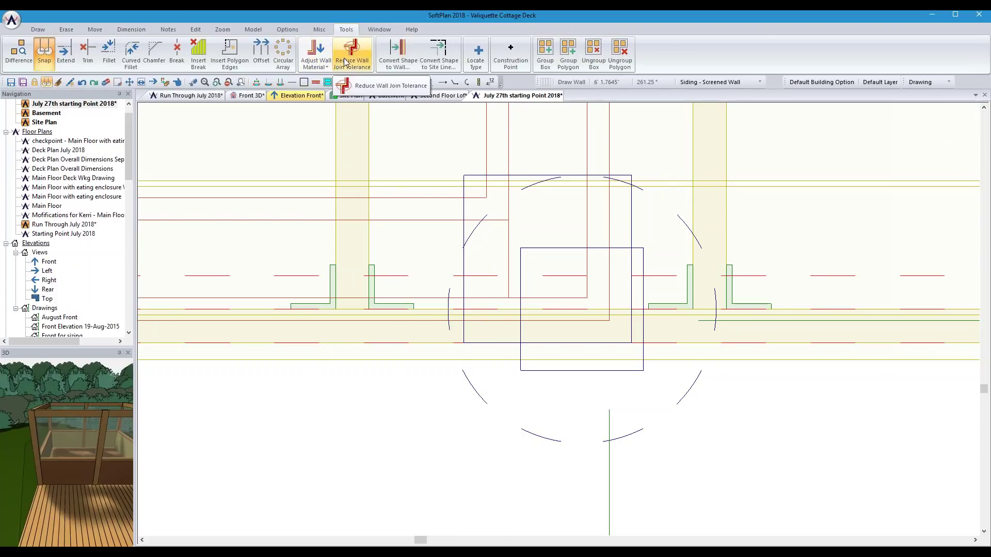
click(352, 51)
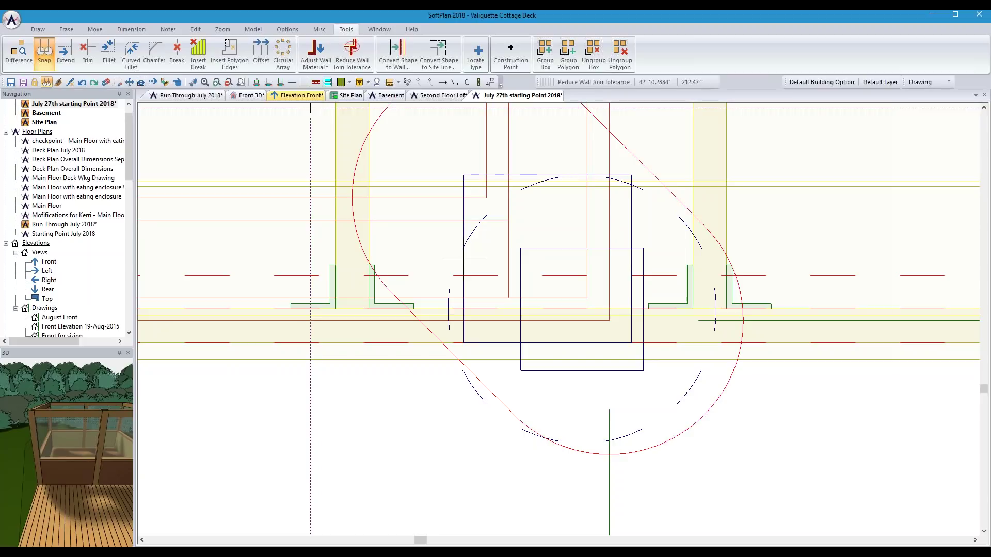
scroll(425, 176, down, 3)
scroll(438, 191, up, 3)
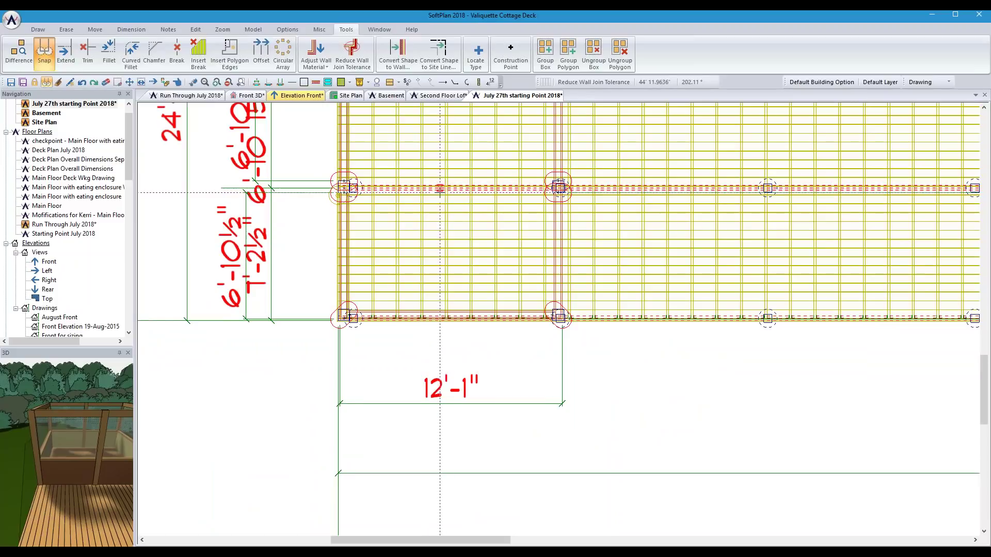
scroll(558, 316, down, 1)
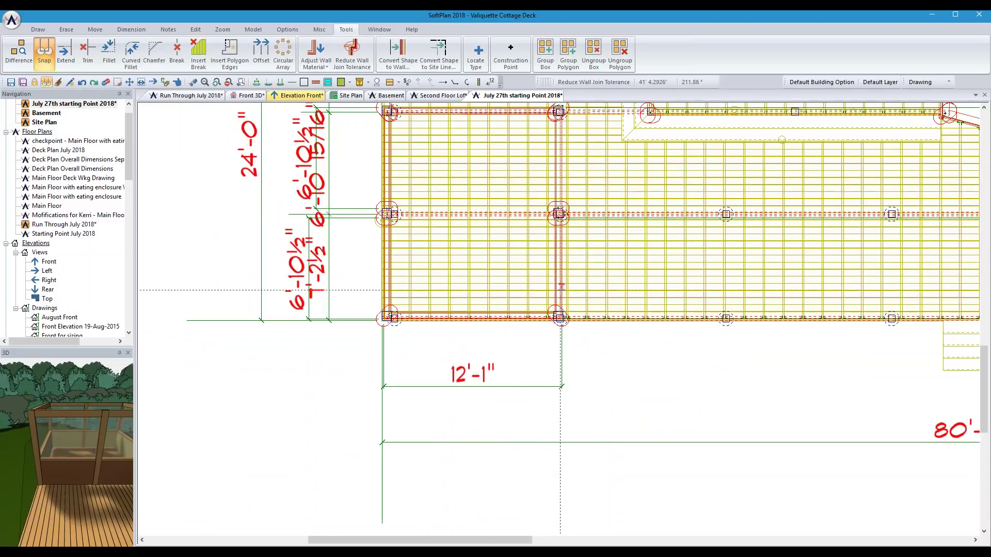
click(557, 313)
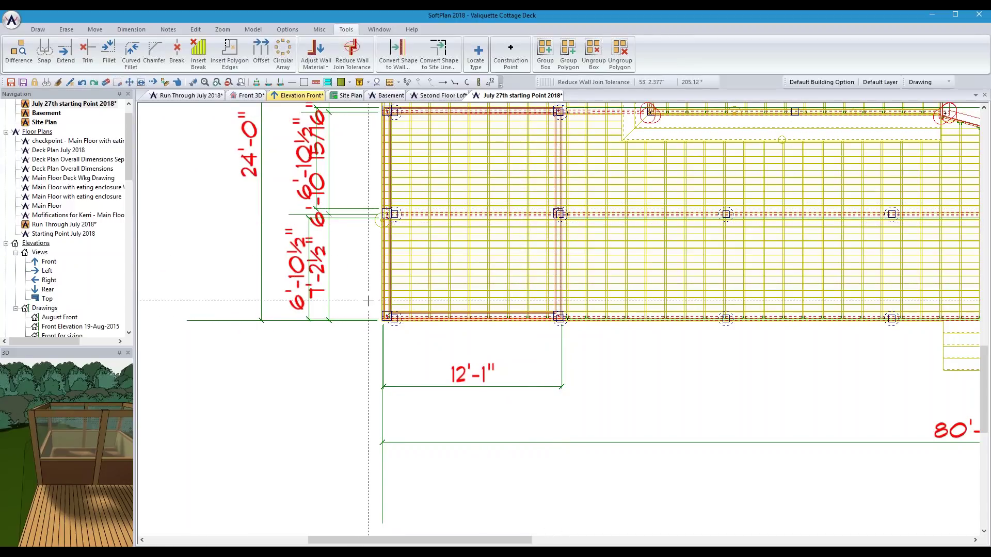
- Adjust the ends of the side and front screened walls to stop at the outer corner post's inner faces
scroll(368, 301, up, 3)
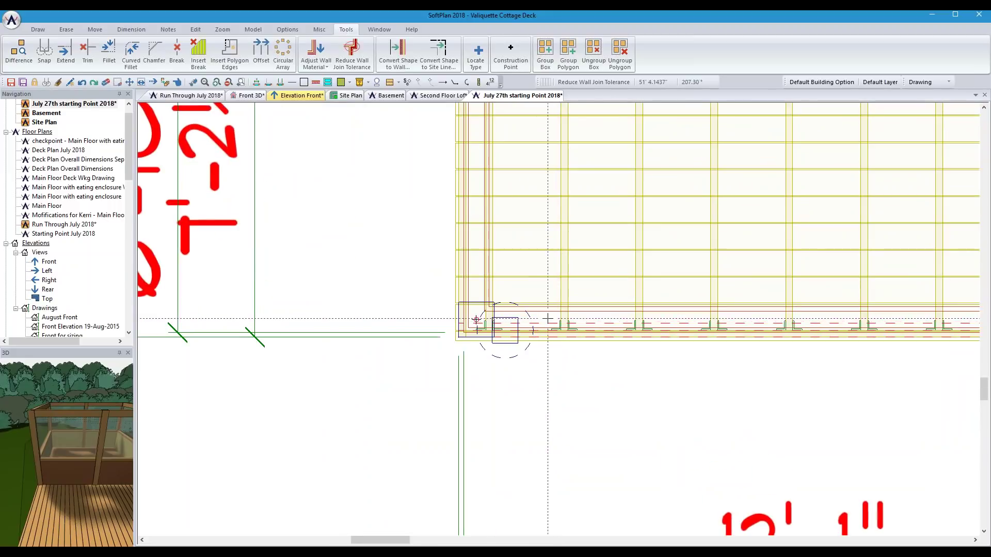
scroll(548, 319, up, 2)
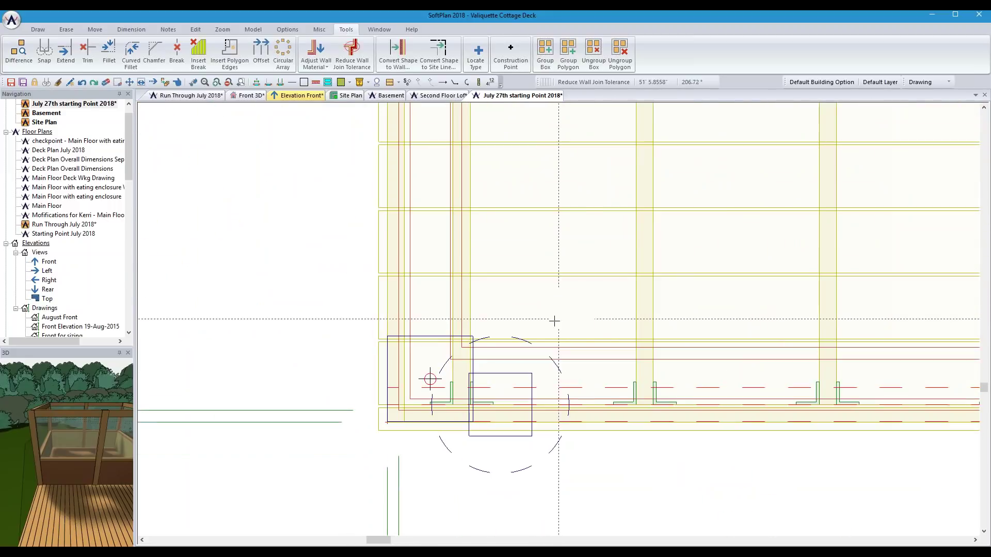
click(153, 83)
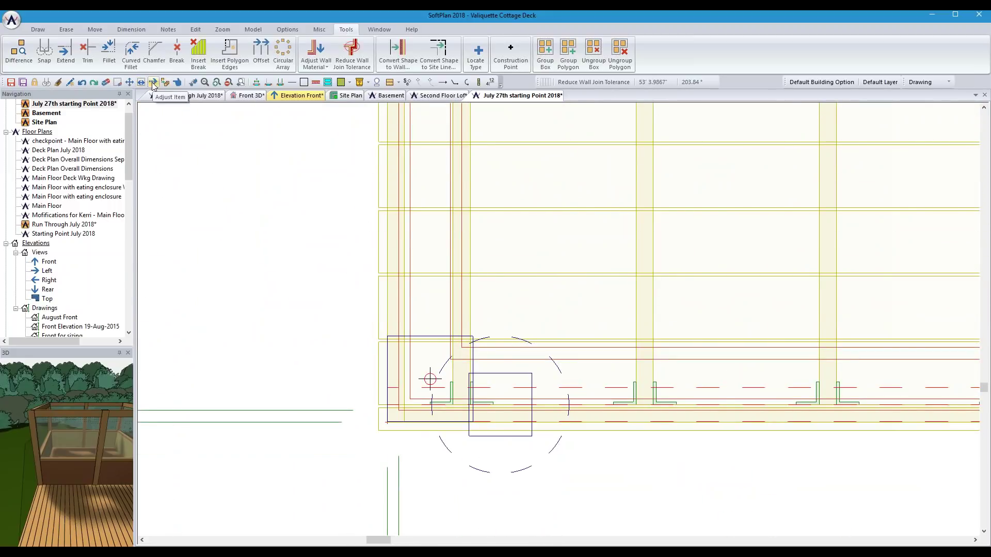
click(430, 337)
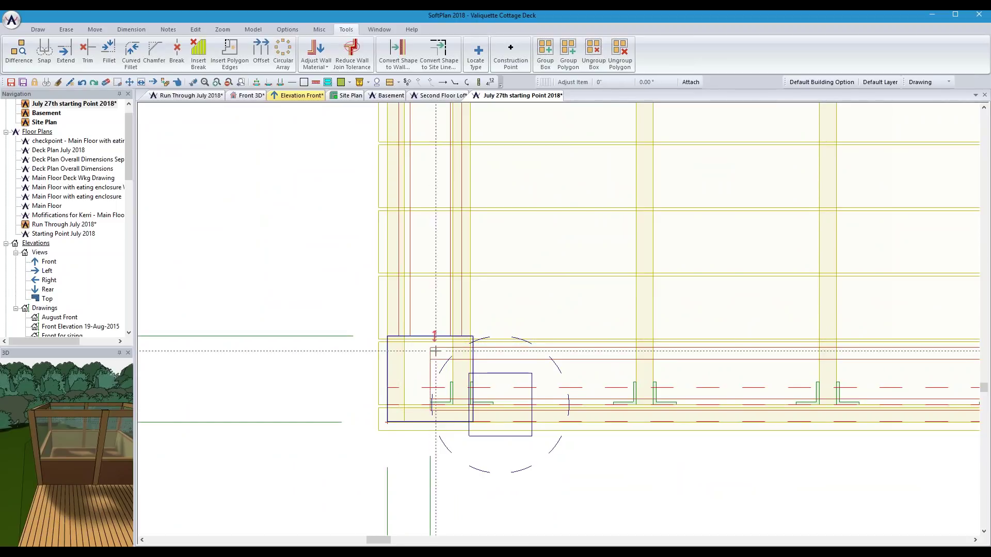
click(593, 378)
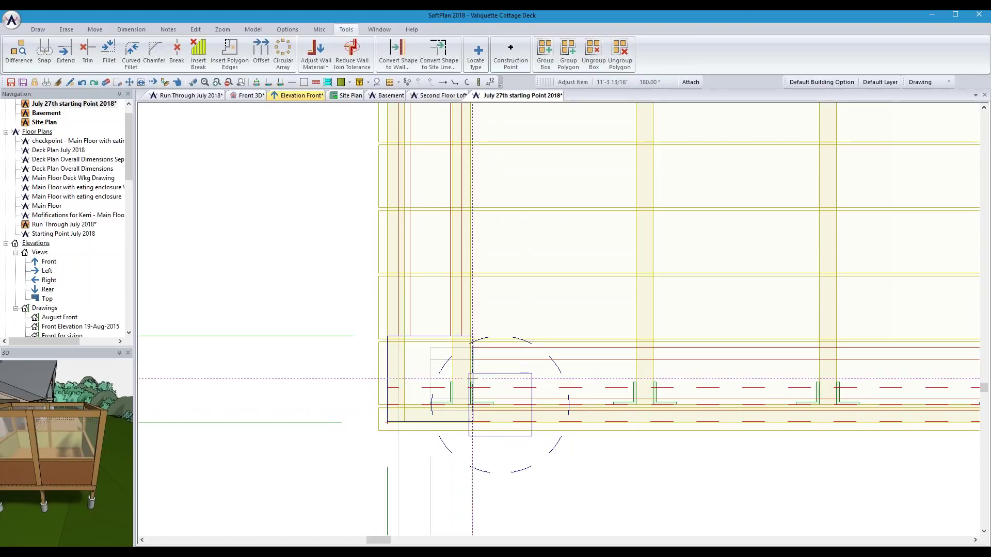
click(473, 378)
scroll(470, 377, down, 8)
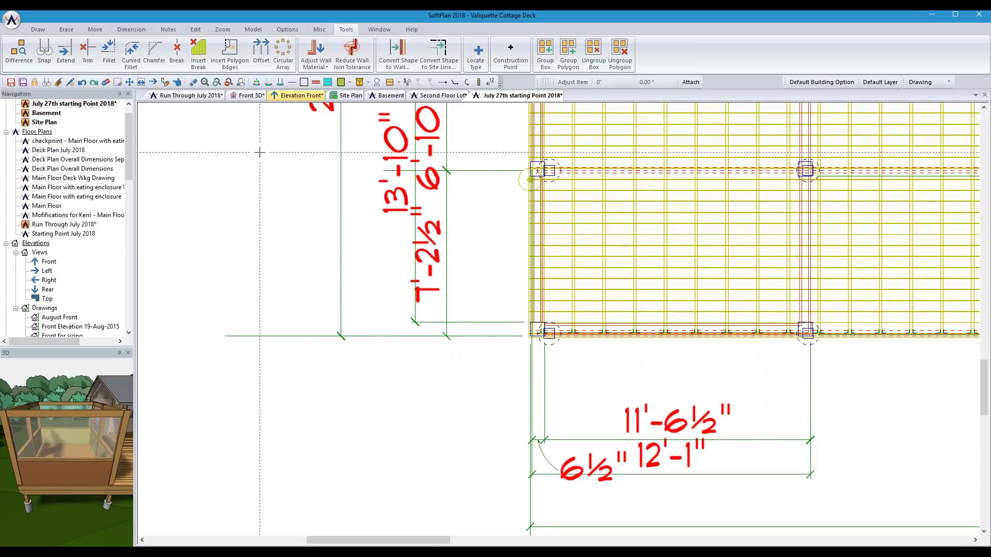
- In the Front 3D view, place a 30x80 SCREEN THIN exterior door in the enclosure's deck-facing wall, in the panel nearer the house
click(249, 96)
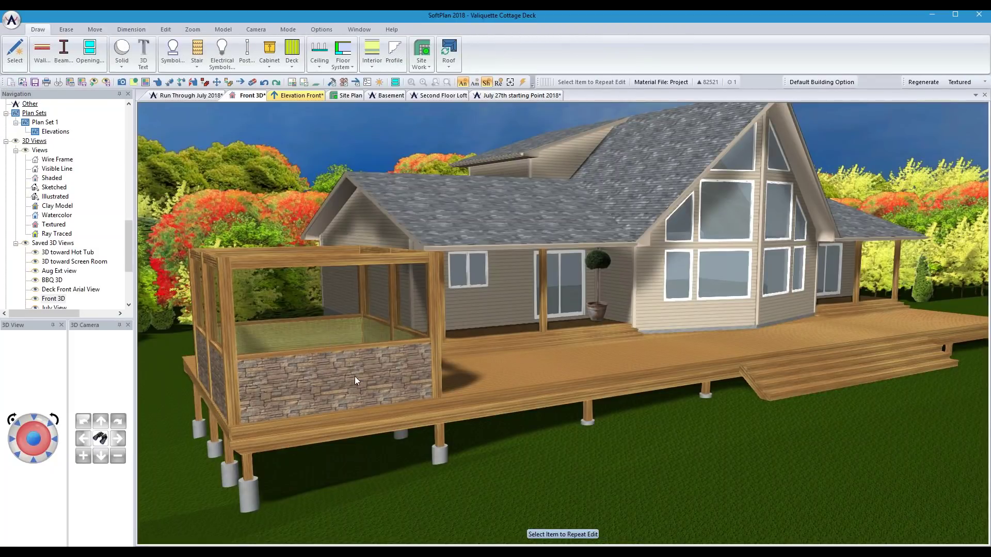
middle_drag(389, 385, 469, 345)
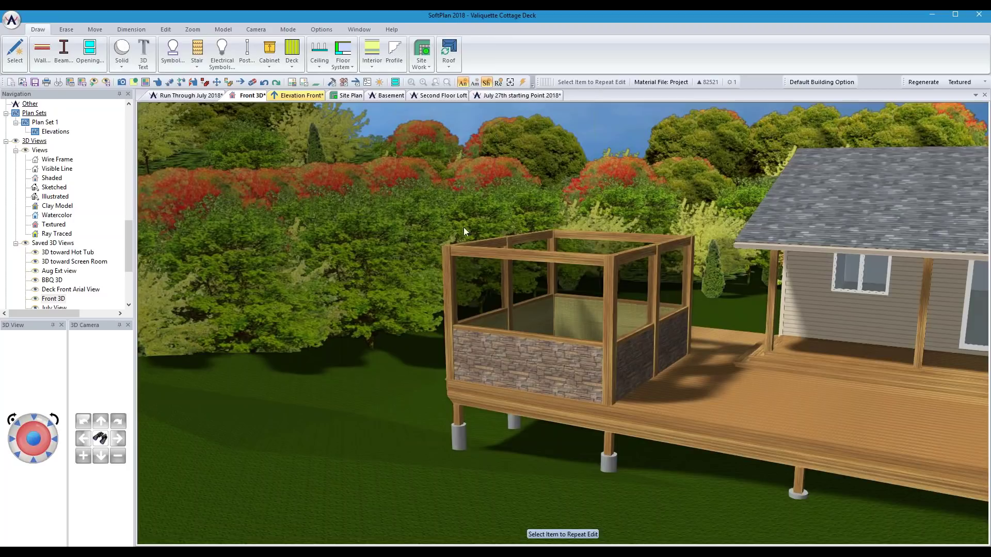
mouse_move(623, 313)
middle_down()
mouse_move(616, 320)
mouse_move(604, 305)
middle_up()
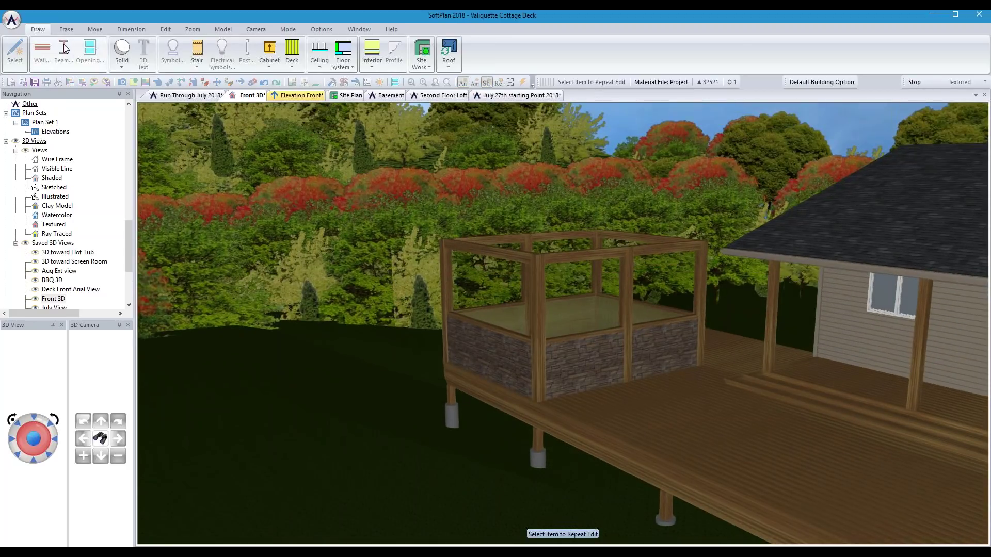
click(90, 50)
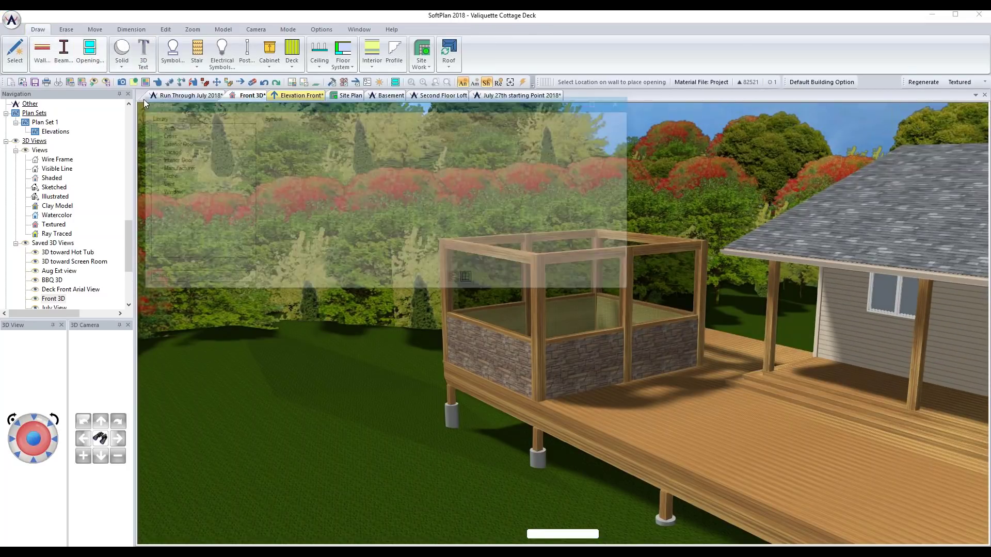
click(151, 143)
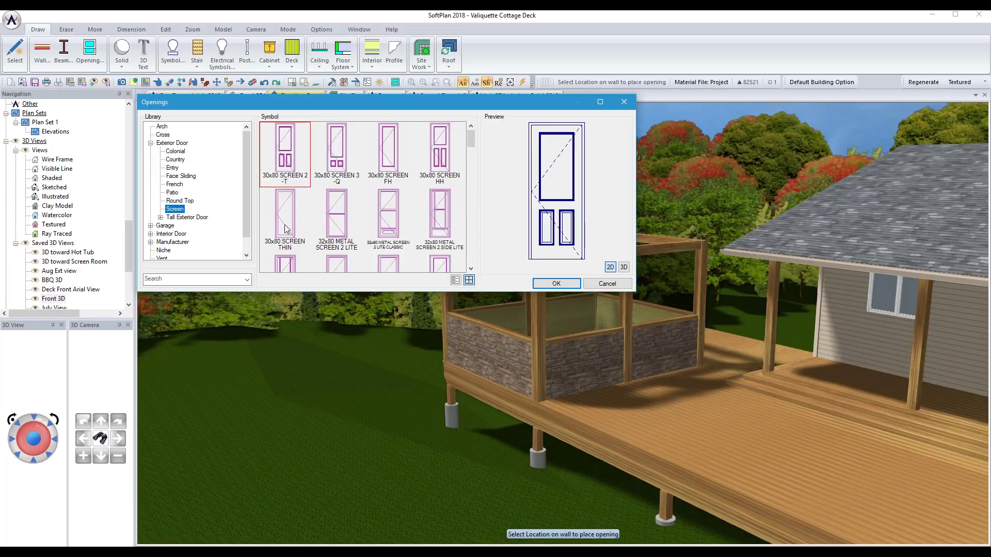
click(664, 355)
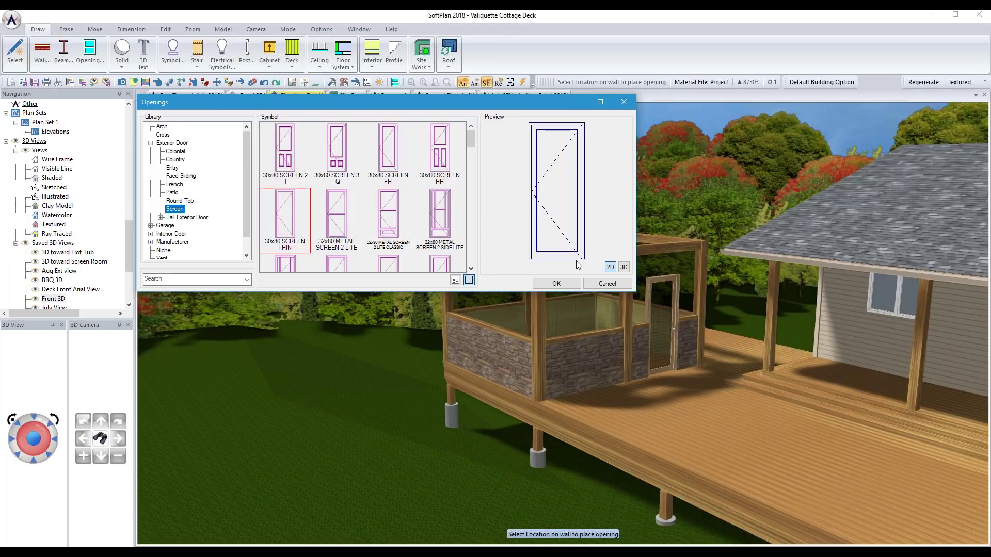
click(607, 283)
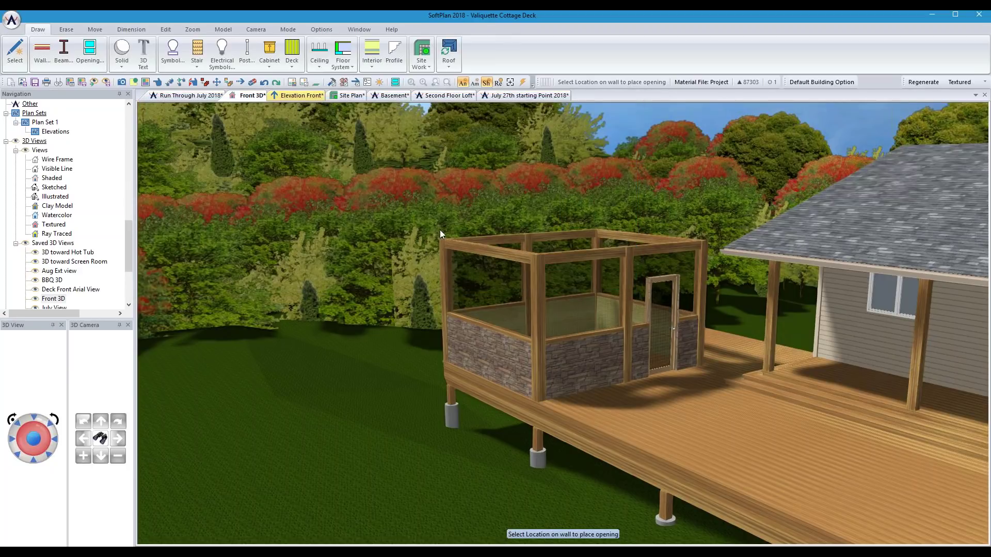
- Copy the deck's wood surface material onto the new screen door
click(205, 84)
click(640, 405)
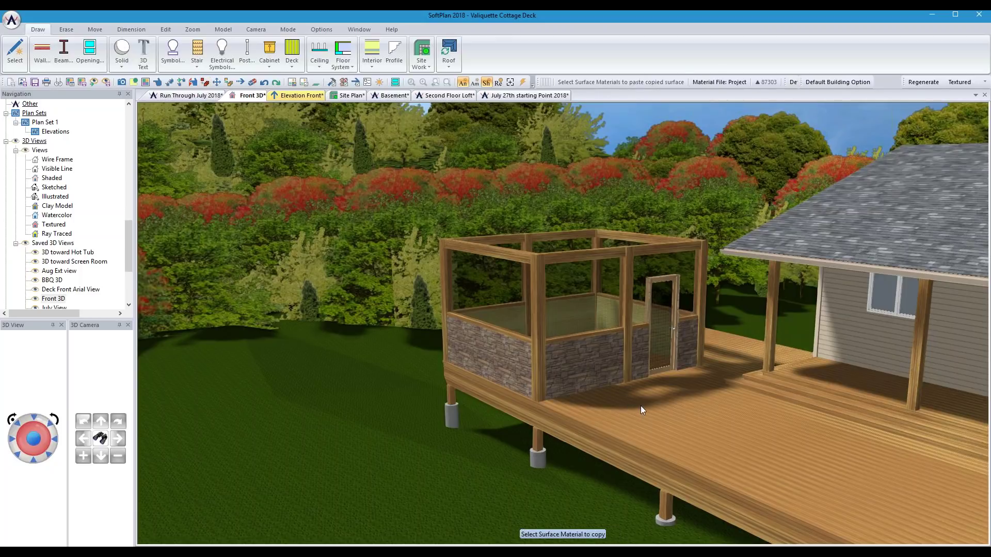
click(661, 369)
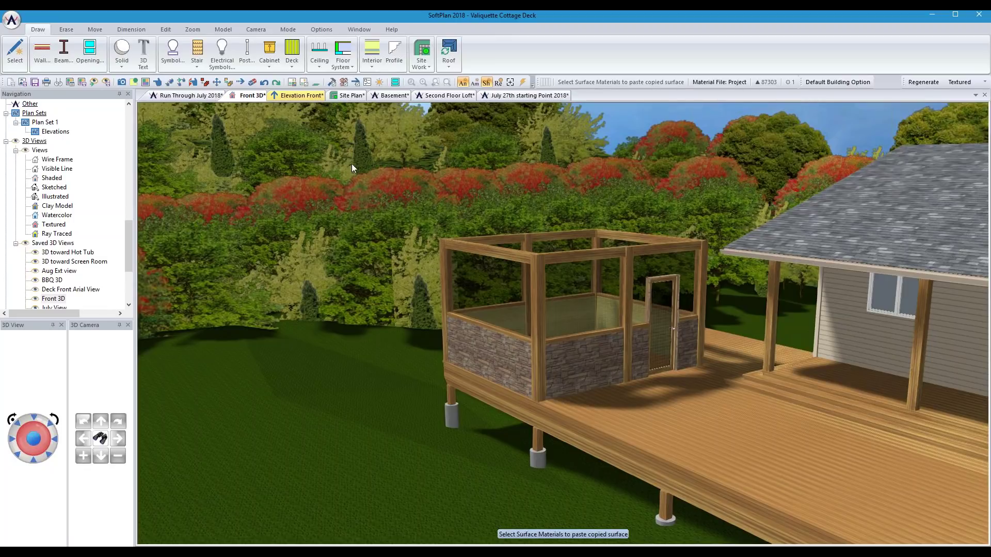
- Return to the July 27th starting Point 2018 plan, switch it to Roof mode and start Trace Roof
click(500, 96)
scroll(722, 244, down, 5)
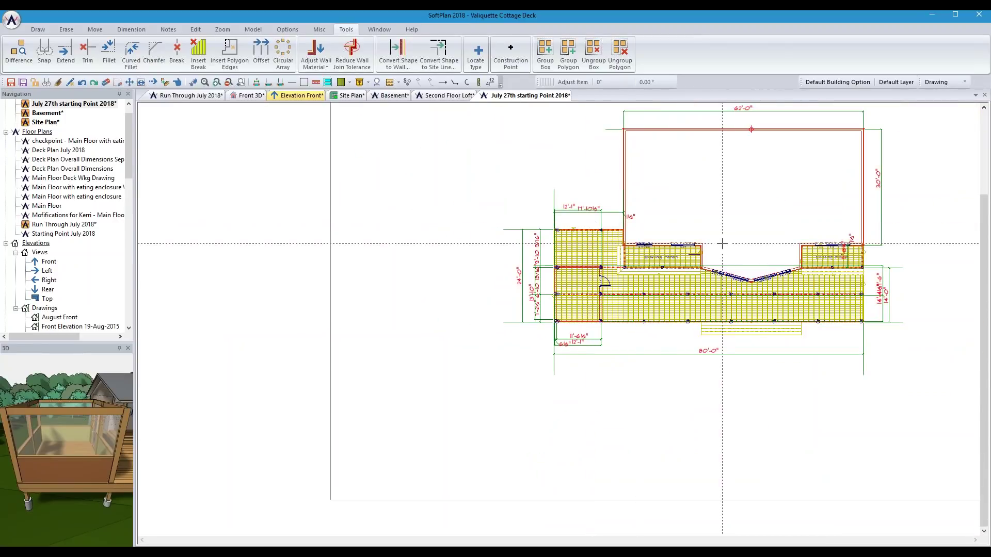
scroll(714, 284, up, 2)
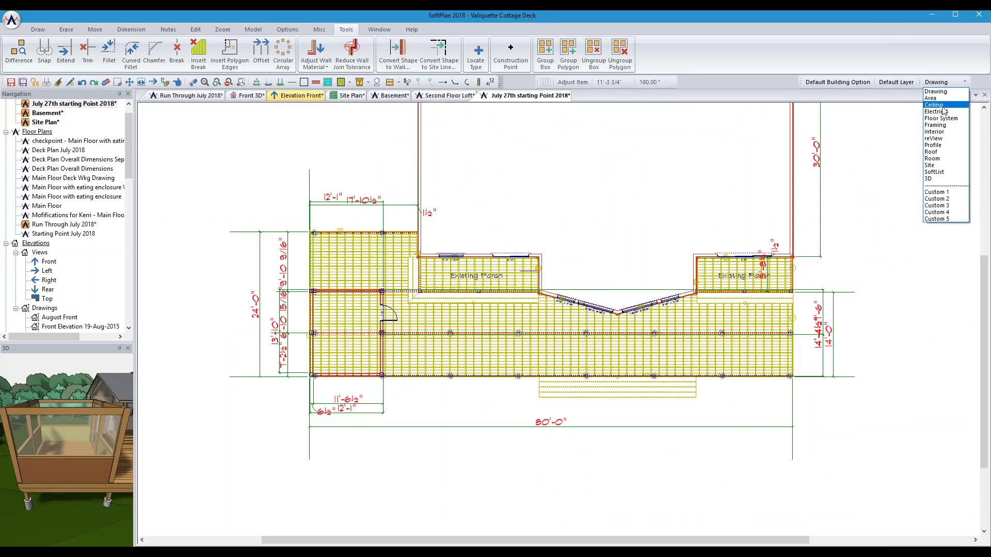
click(940, 153)
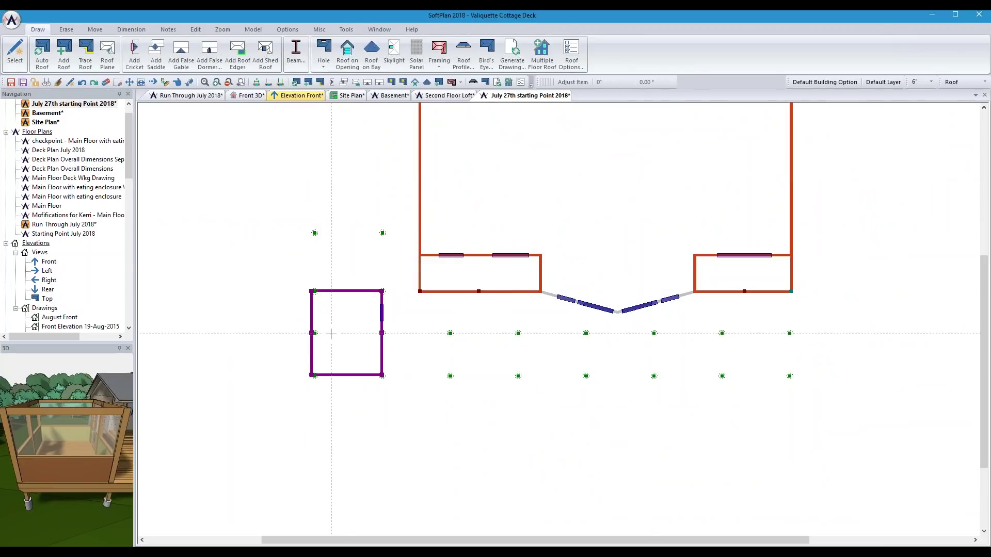
click(85, 52)
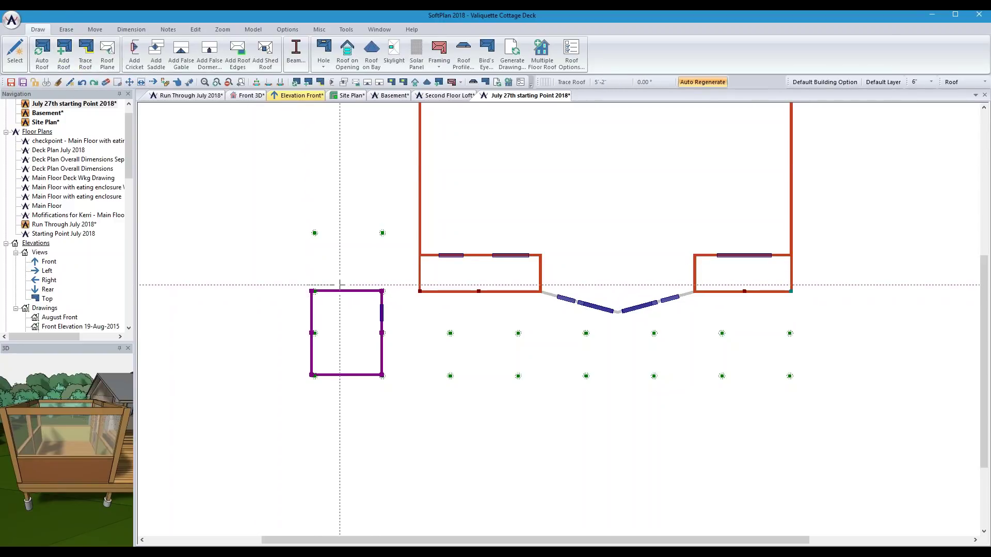
- Try to trace a roof closely around the screened enclosure's walls, and remove it
click(386, 285)
click(386, 378)
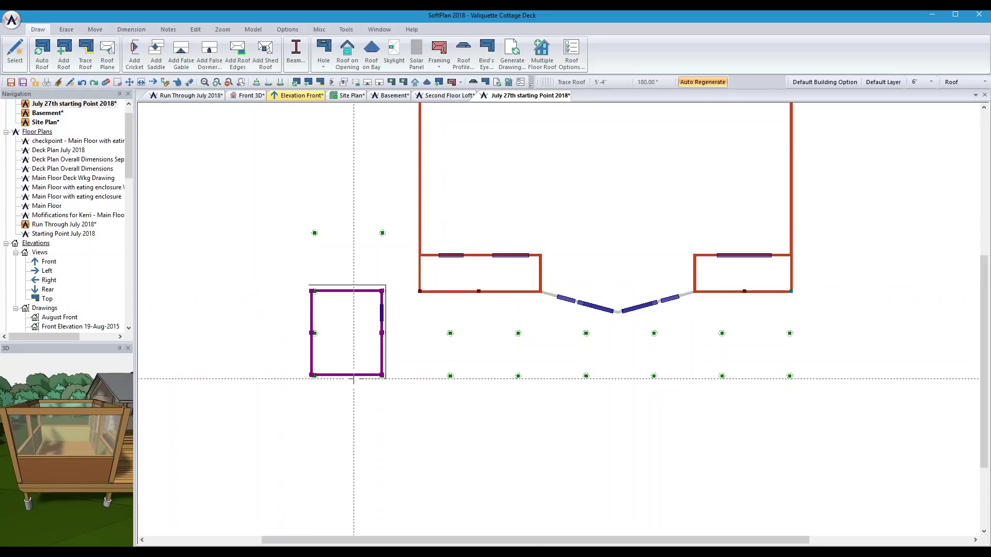
click(311, 379)
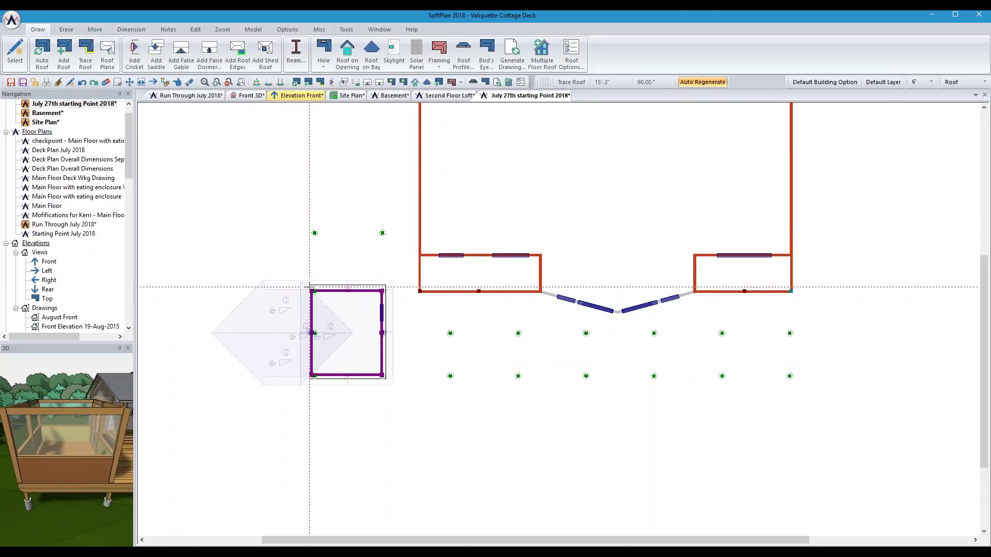
click(309, 283)
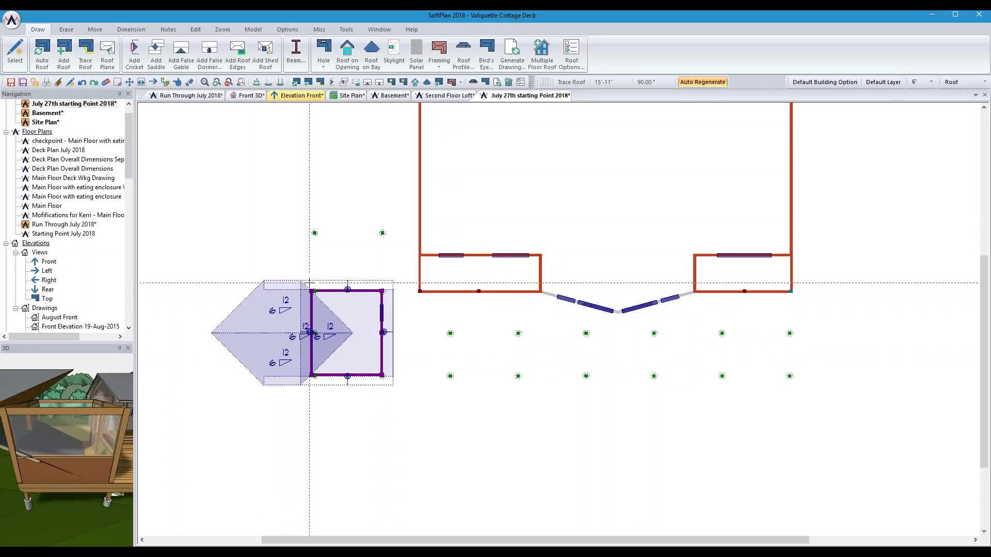
key(Delete)
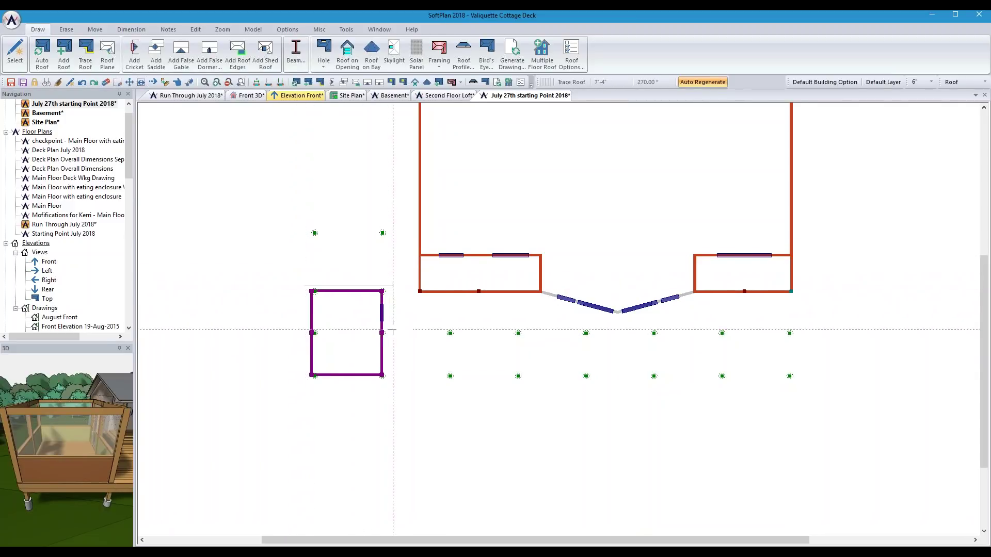
- Trace a slightly wider roof outline around the screened enclosure's four walls
click(393, 381)
click(301, 381)
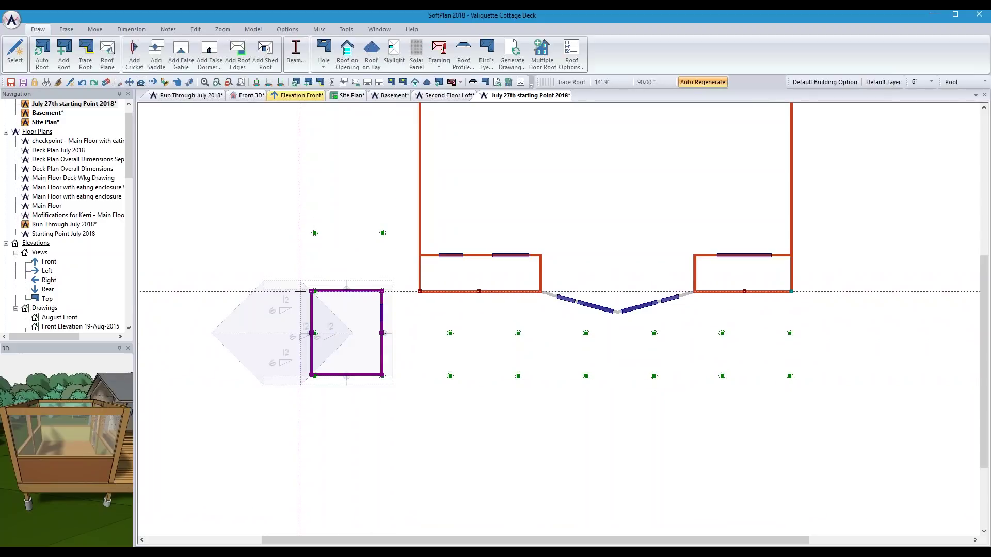
click(301, 287)
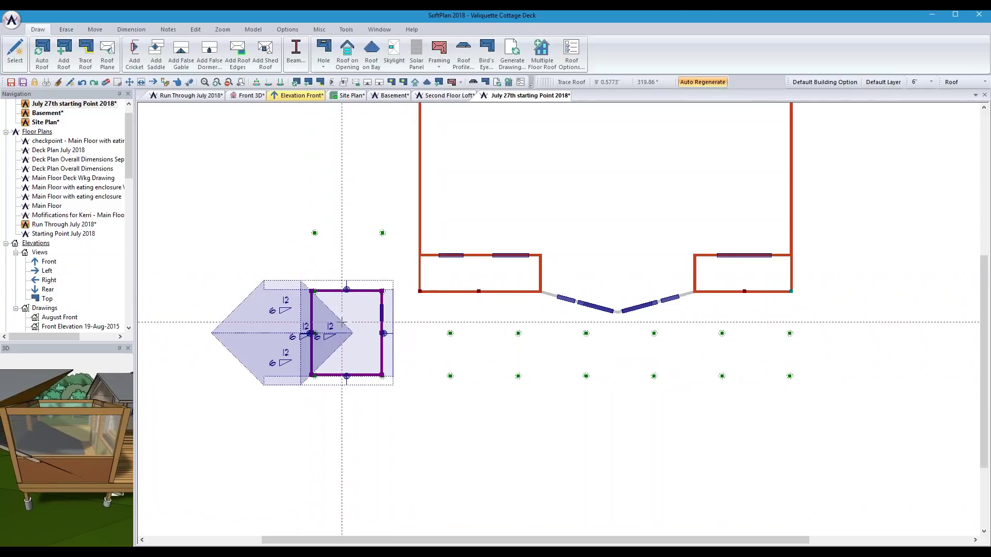
- Apply a gable to the front and back edges of the traced roof over the screened enclosure
right_click(343, 322)
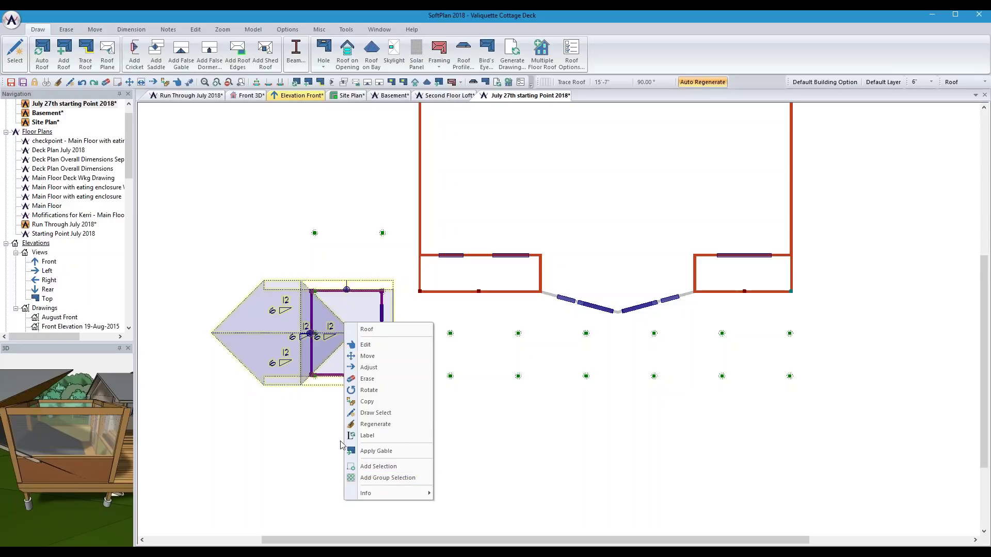
click(367, 345)
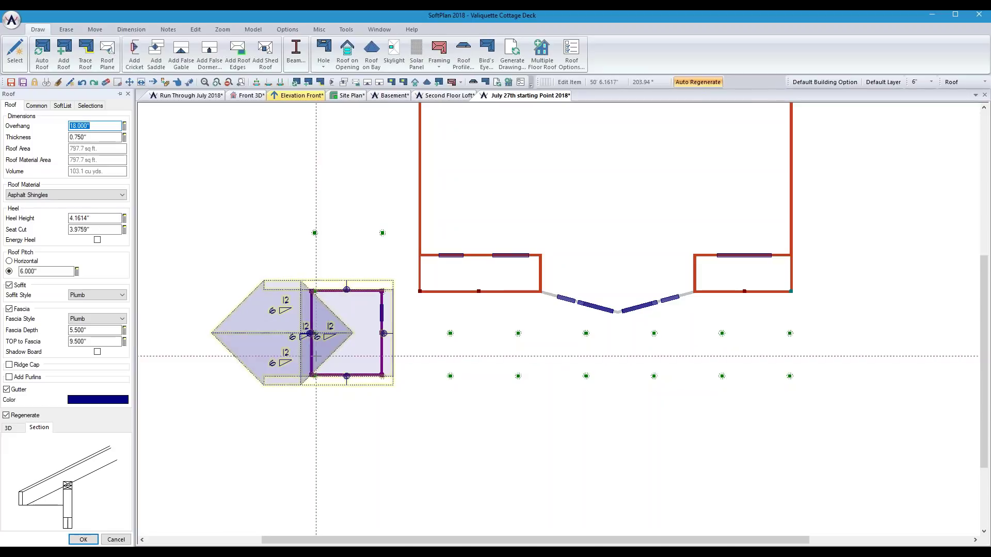
right_click(340, 281)
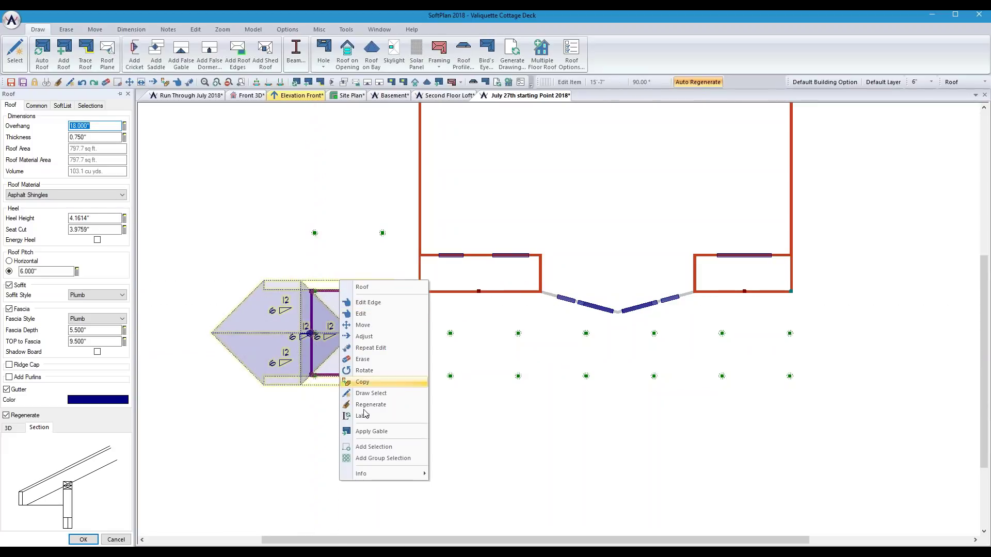
click(369, 432)
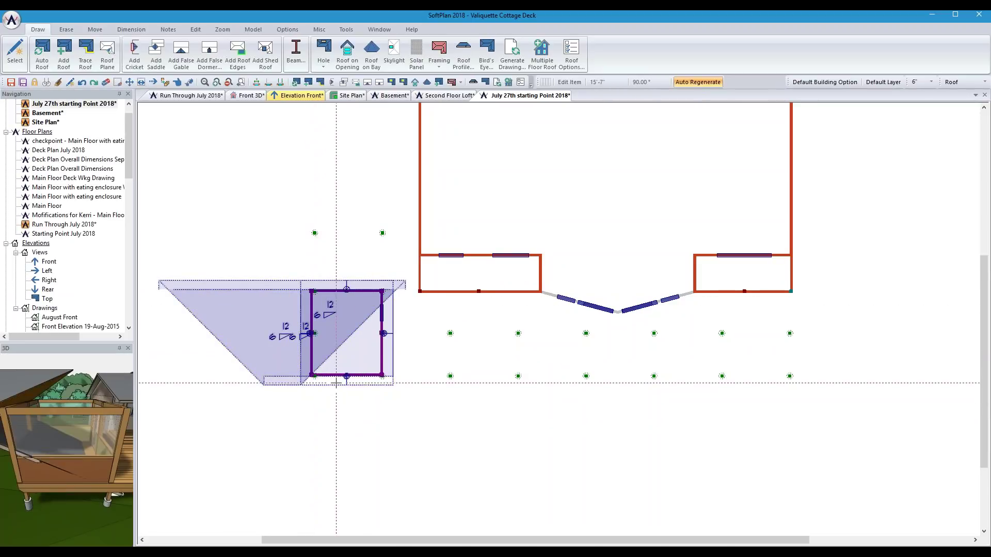
right_click(337, 184)
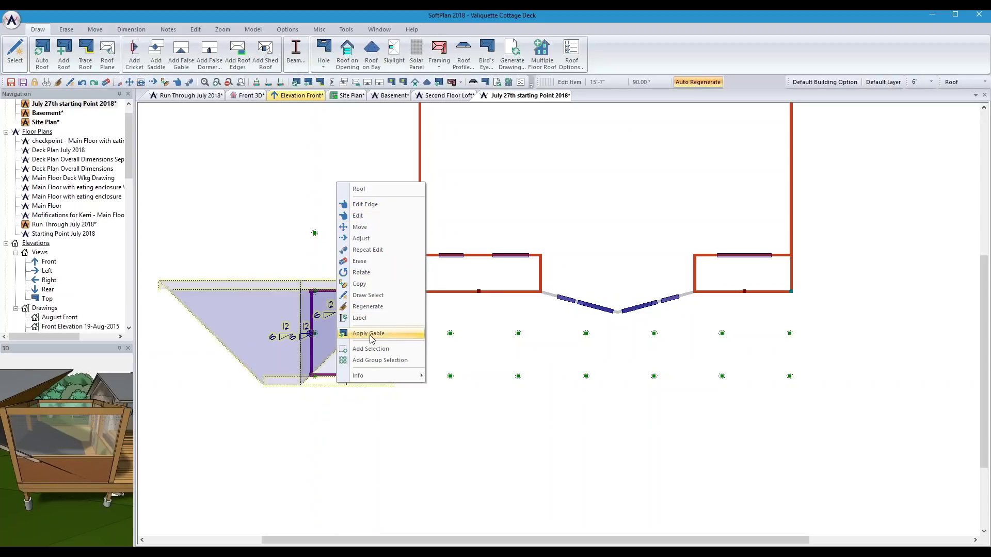
click(363, 334)
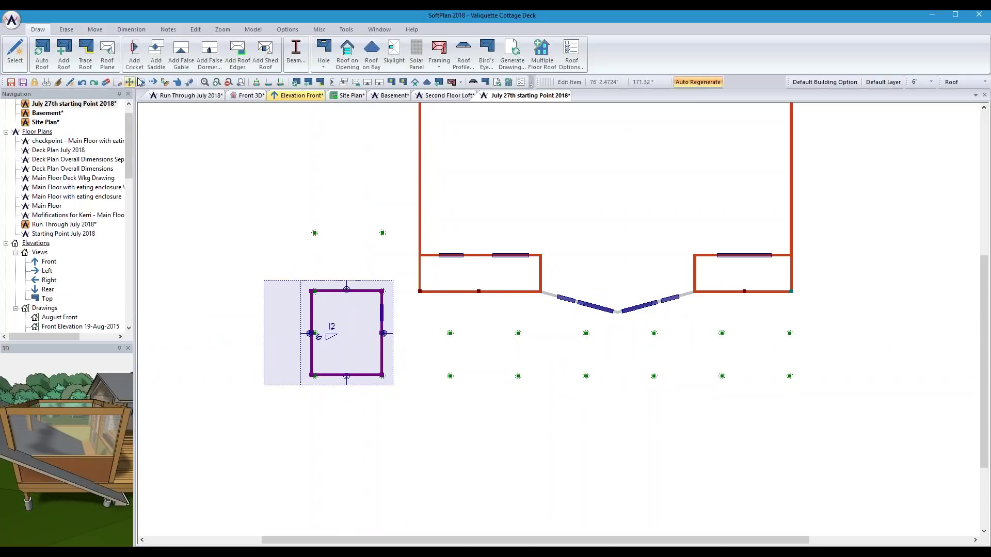
- Adjust the roof's two side edges onto the enclosure's outer and door-side walls
click(154, 83)
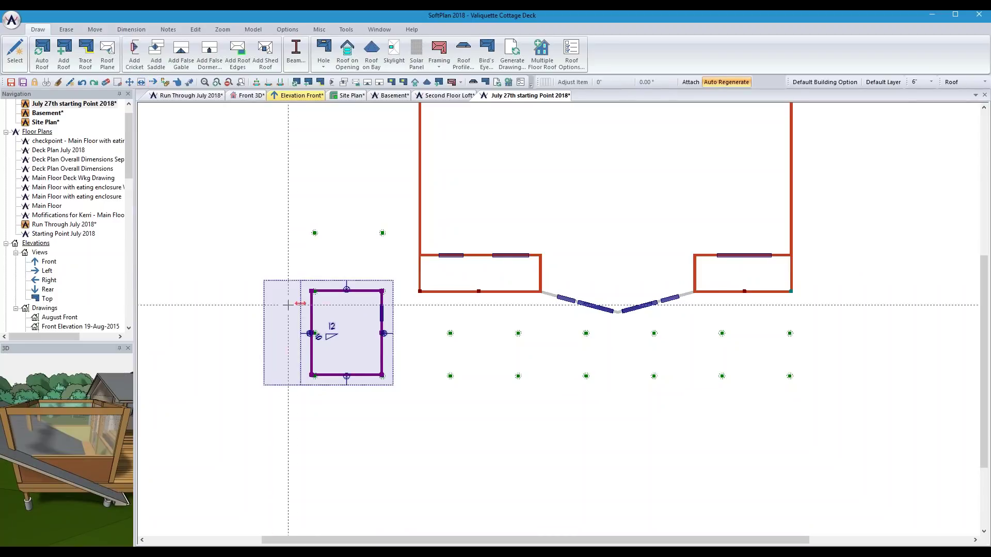
click(310, 353)
click(385, 335)
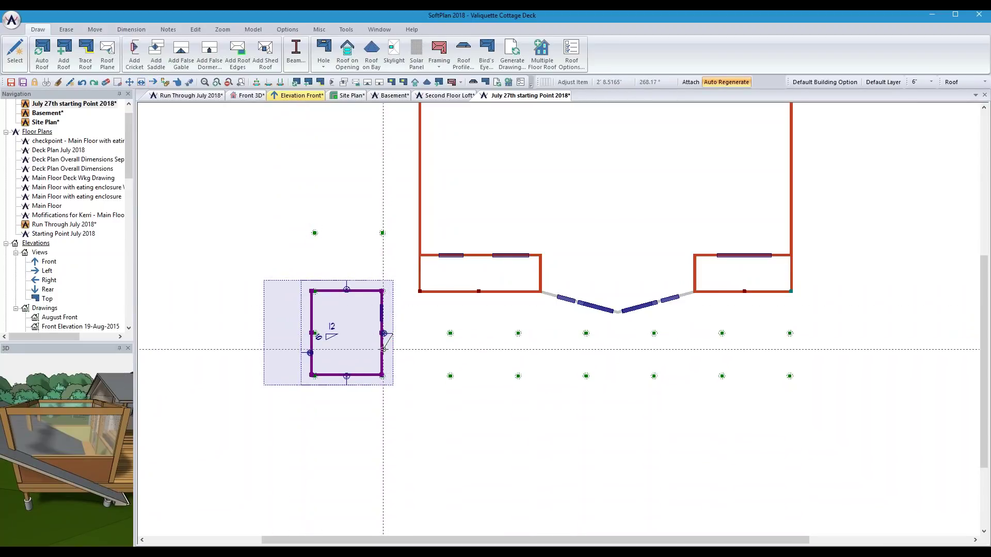
click(382, 356)
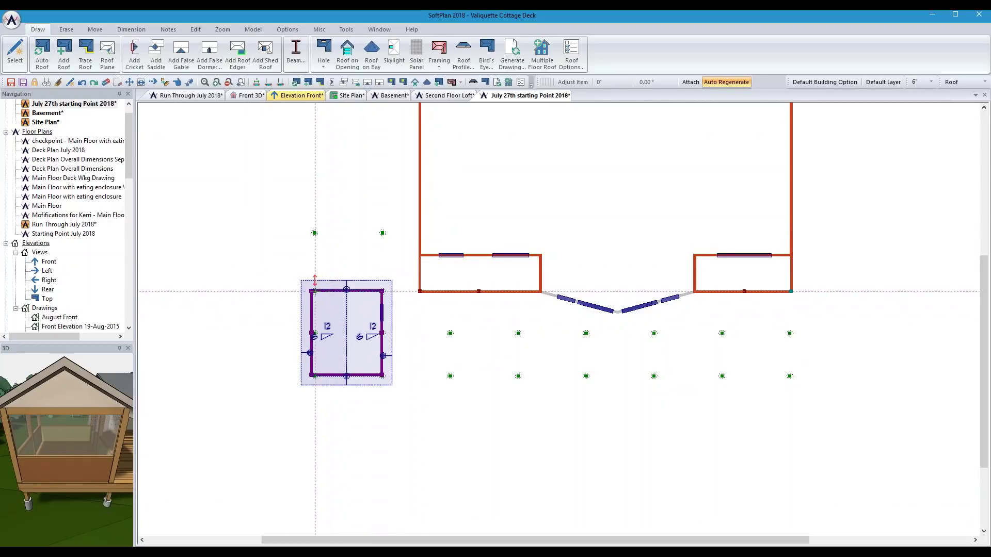
- In Drawing mode, draw 6x8 Wood Beams from the enclosure's rear outer corner around the back deck posts to the door-side corner
click(957, 83)
click(957, 92)
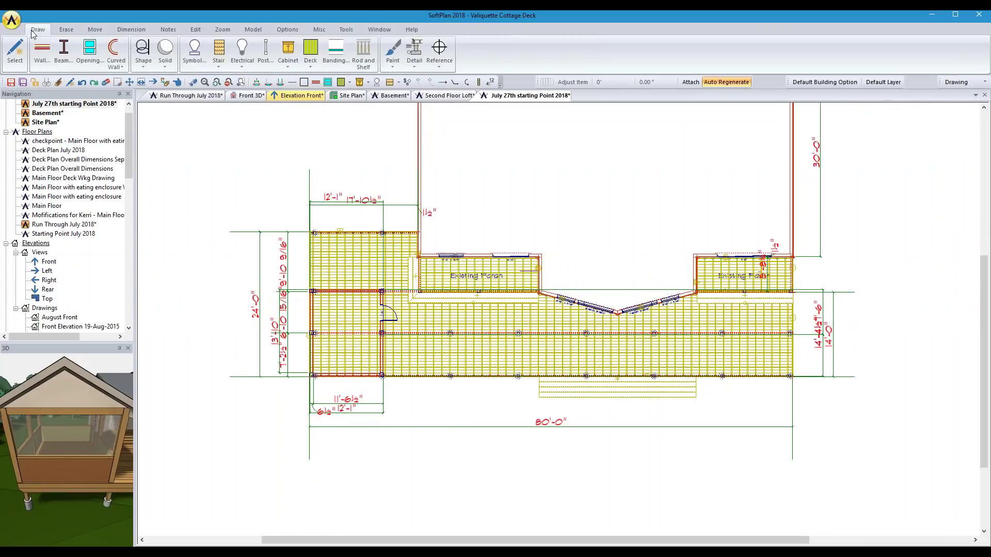
click(62, 54)
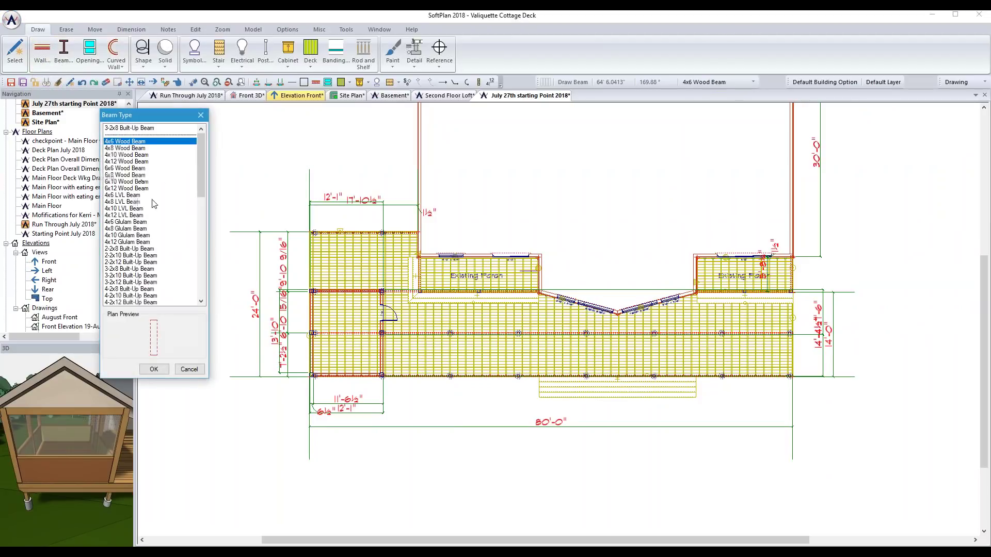
click(124, 176)
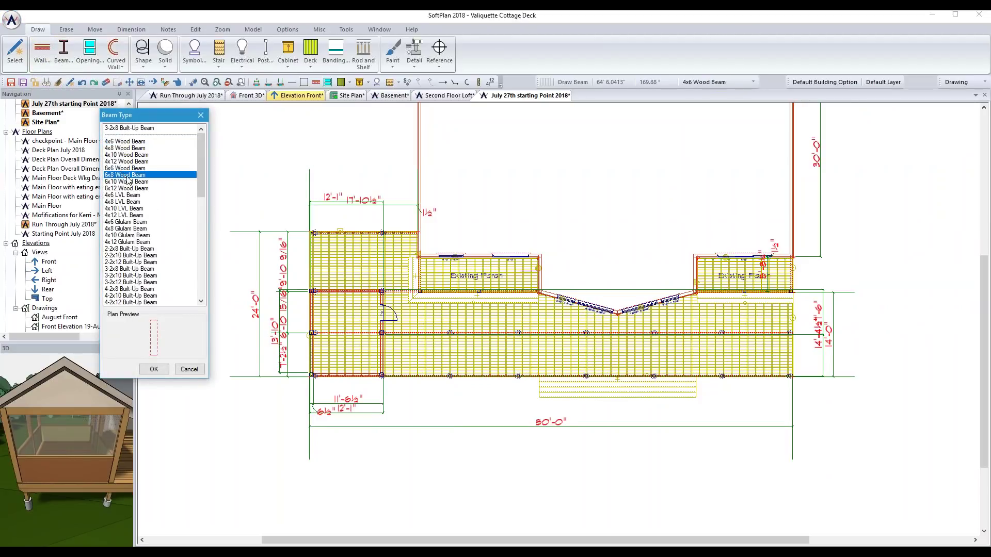
click(154, 369)
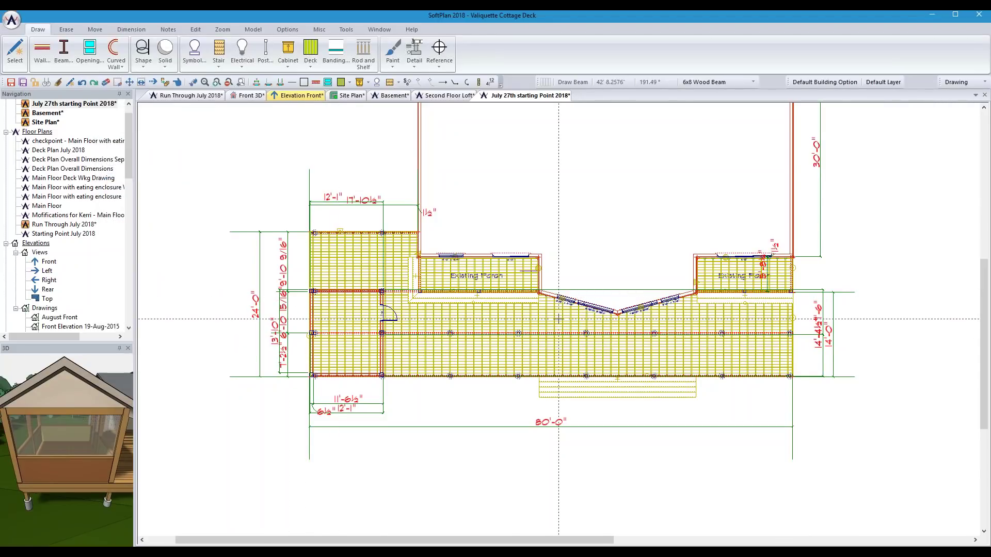
scroll(274, 330, up, 4)
click(424, 340)
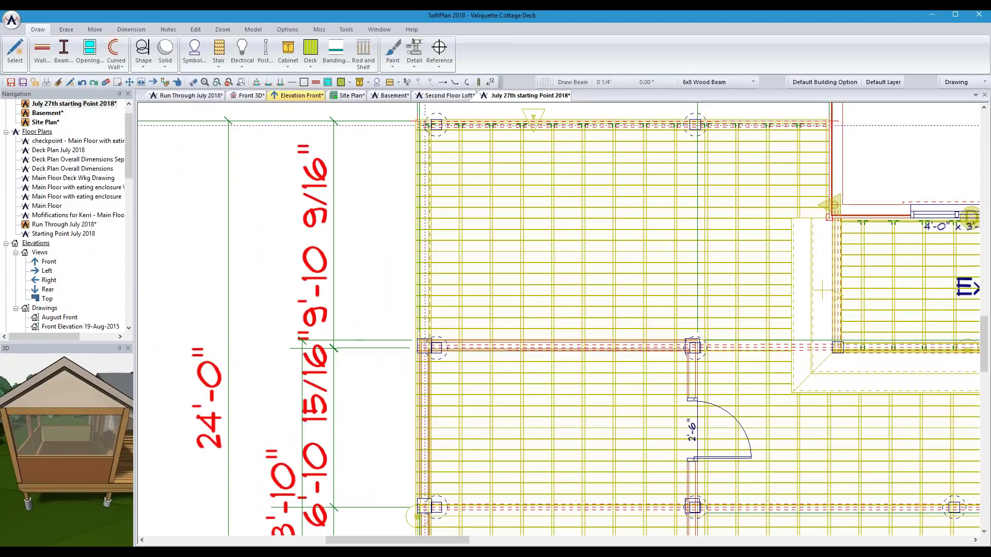
click(424, 125)
click(693, 126)
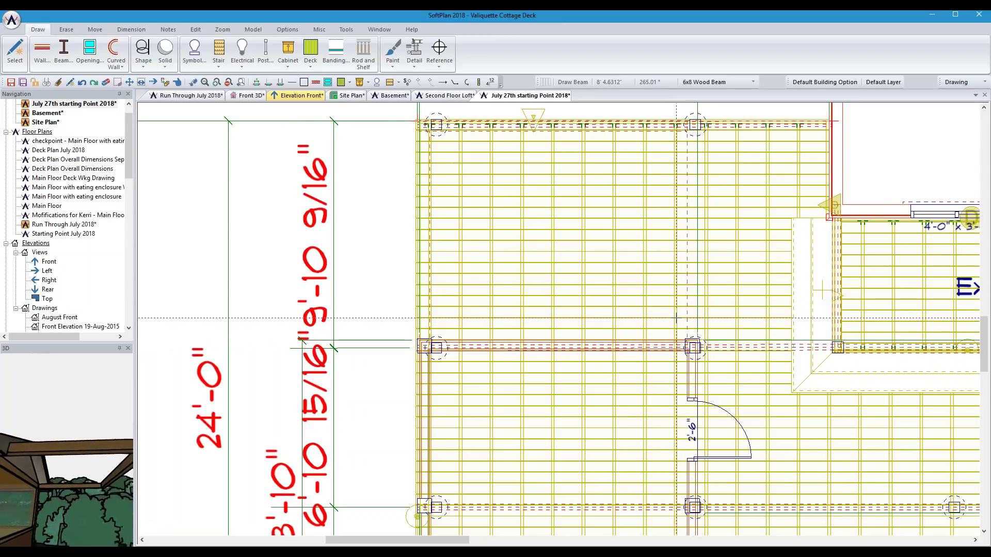
right_click(553, 280)
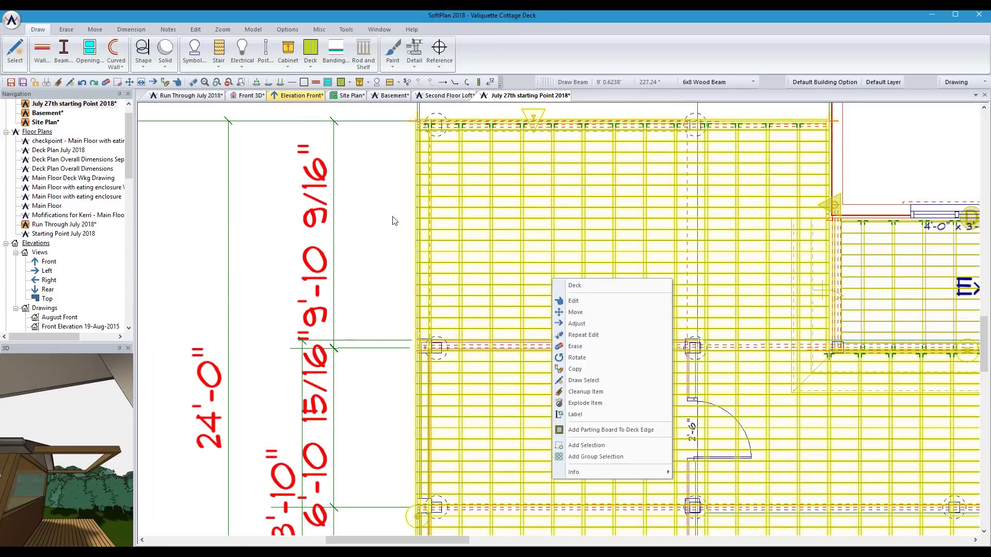
- Return to Roof mode and extend the roof's rear gable edge to the new beam at the back deck posts
click(960, 83)
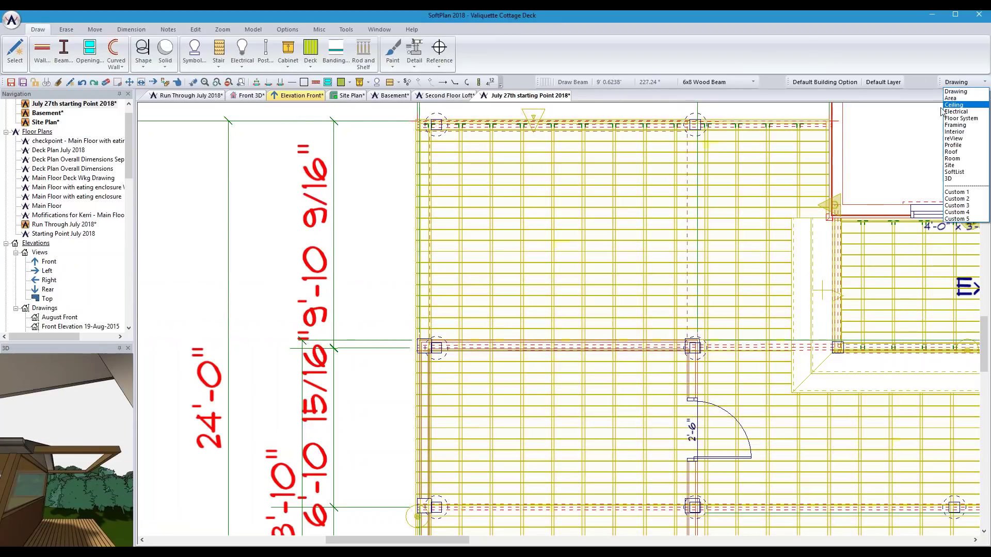
click(955, 151)
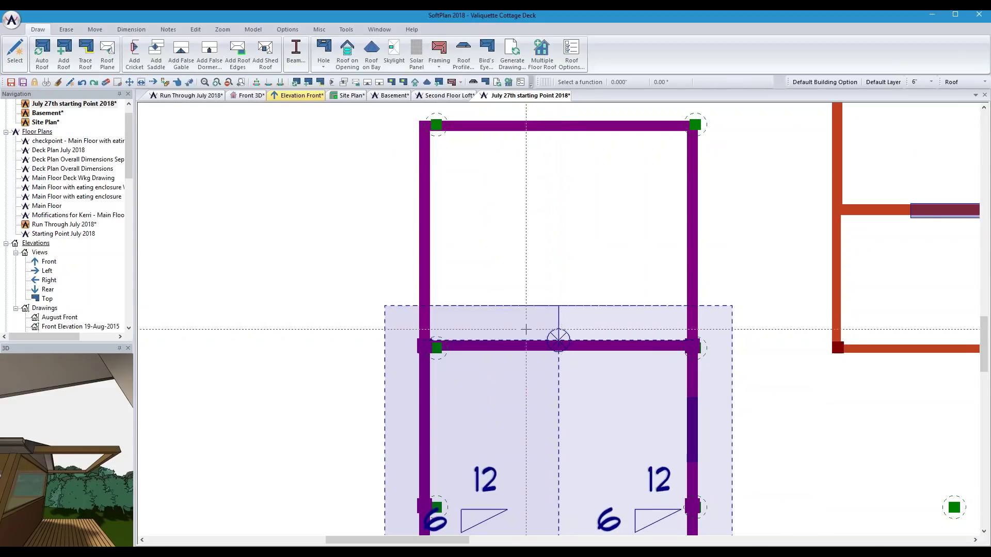
scroll(558, 338, down, 3)
scroll(559, 324, up, 3)
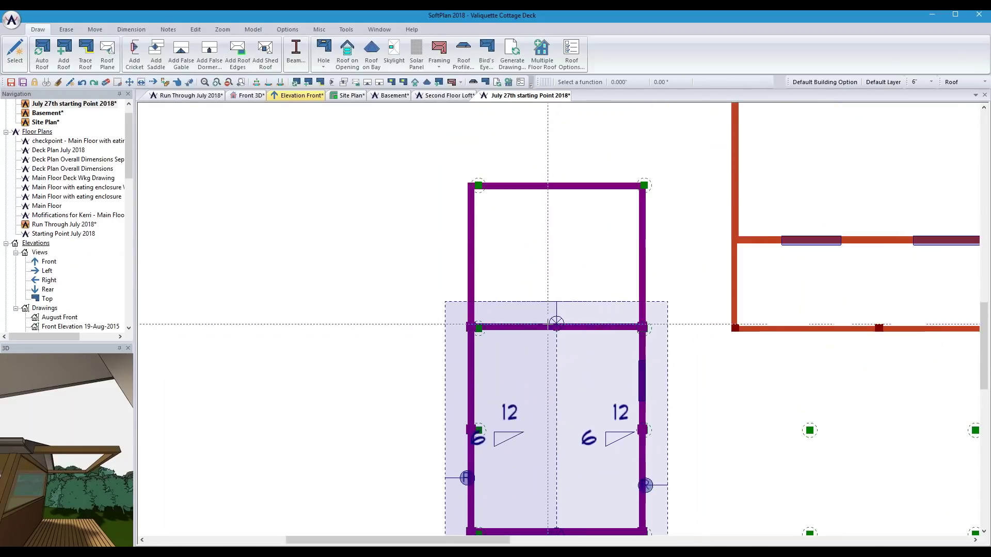
click(559, 323)
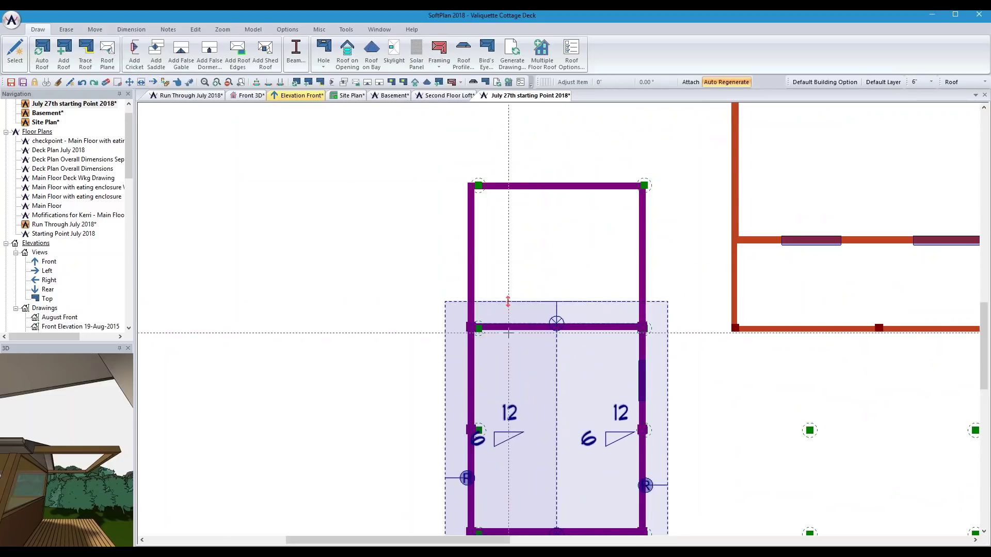
click(558, 183)
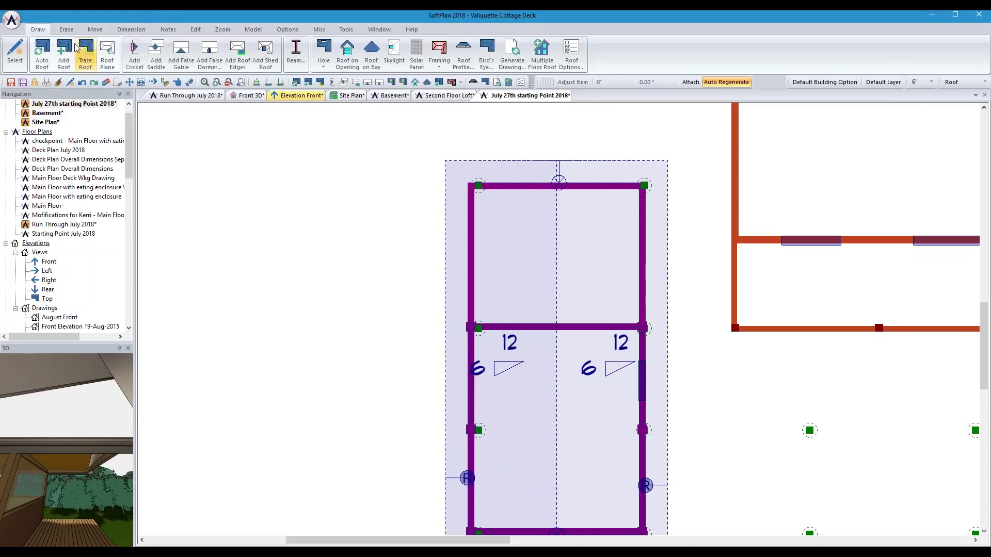
- Place a Truss Set across the full area of the extended gable roof
click(439, 55)
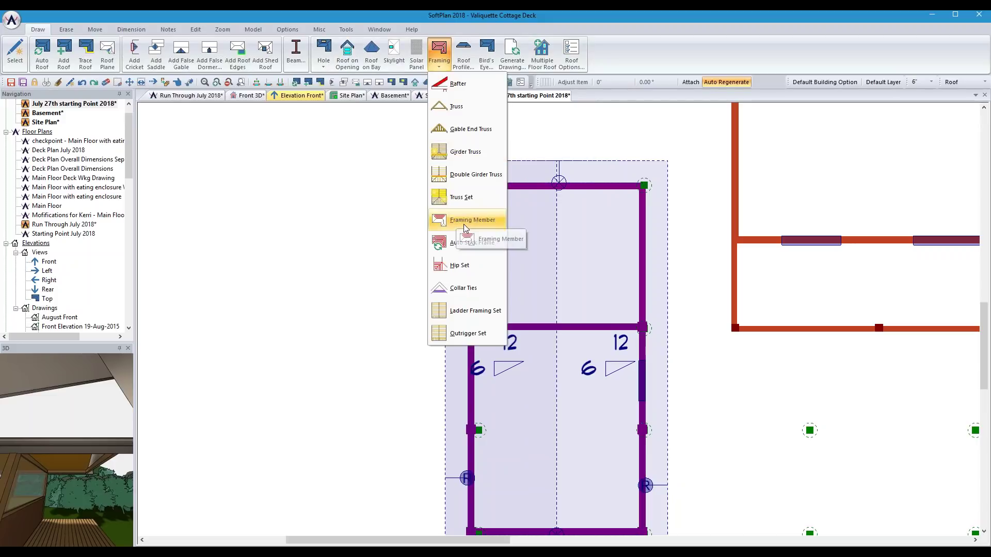
click(461, 197)
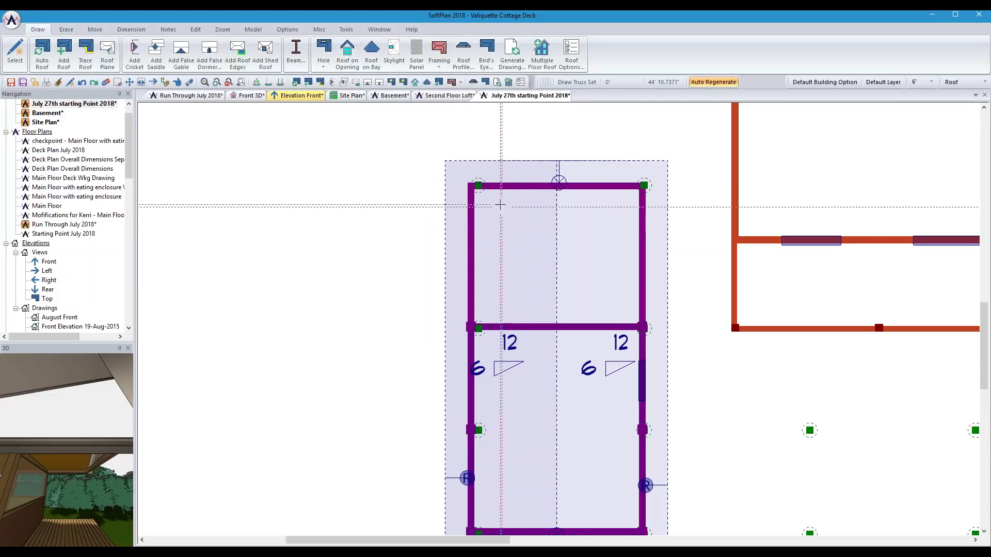
click(447, 165)
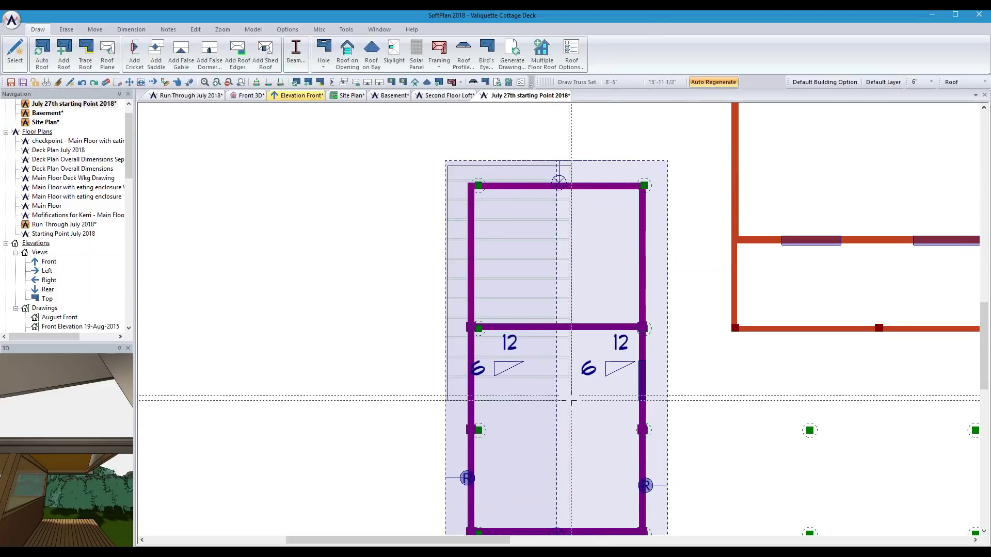
click(664, 532)
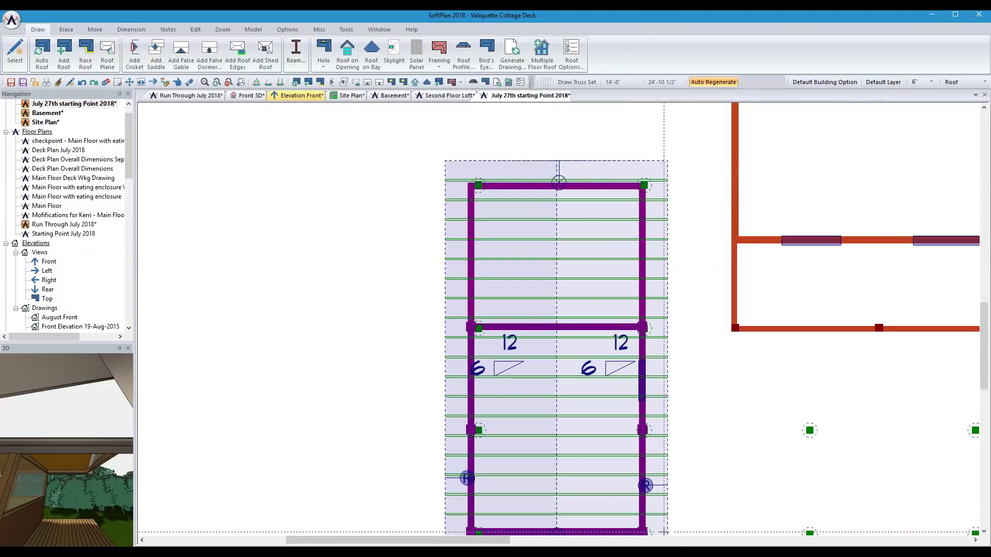
scroll(583, 414, down, 2)
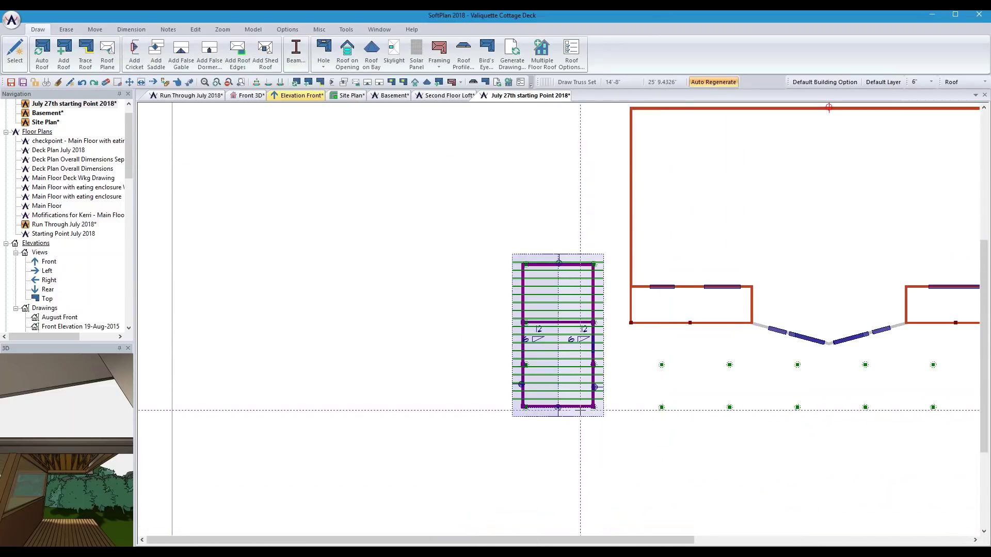
- Adjust the roof's front gable edge slightly outward at the front wall and view the roof in Front 3D
click(154, 82)
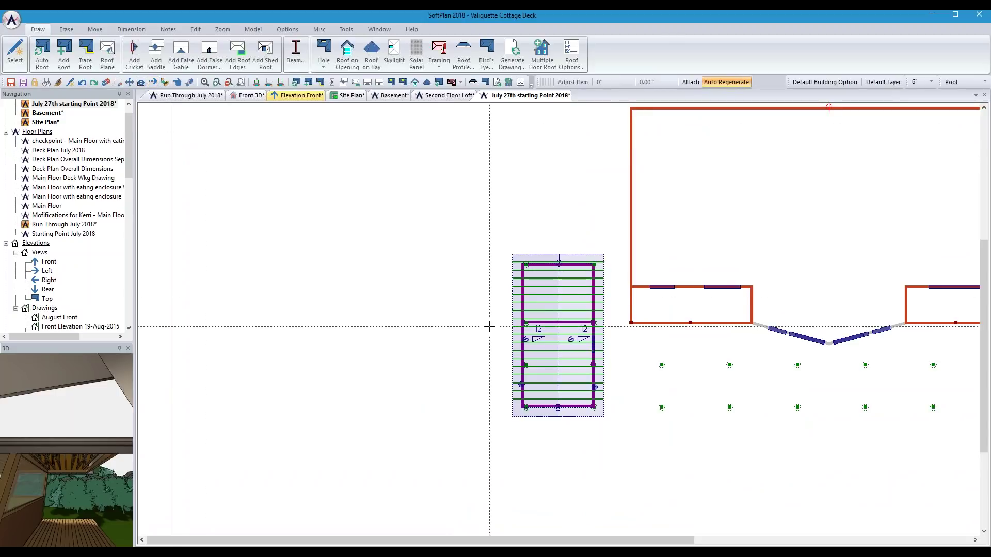
click(540, 408)
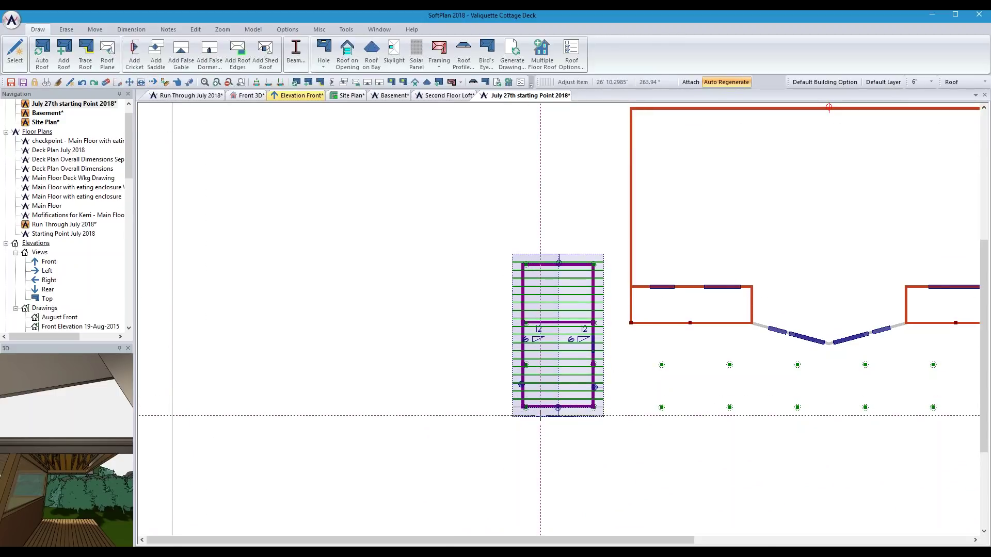
click(544, 412)
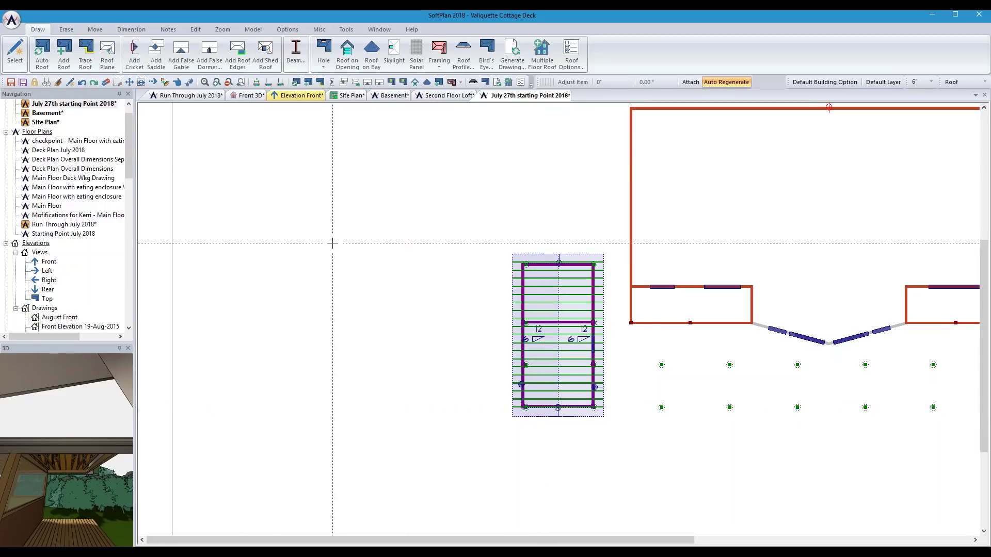
click(244, 96)
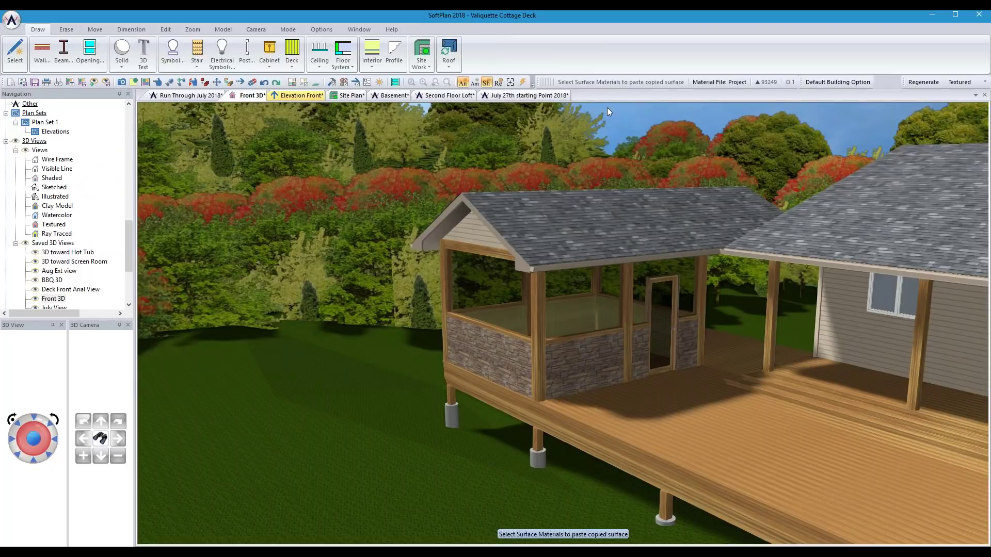
- Return to the July 27th starting Point 2018 plan and explode the enclosure's roof truss set
click(517, 96)
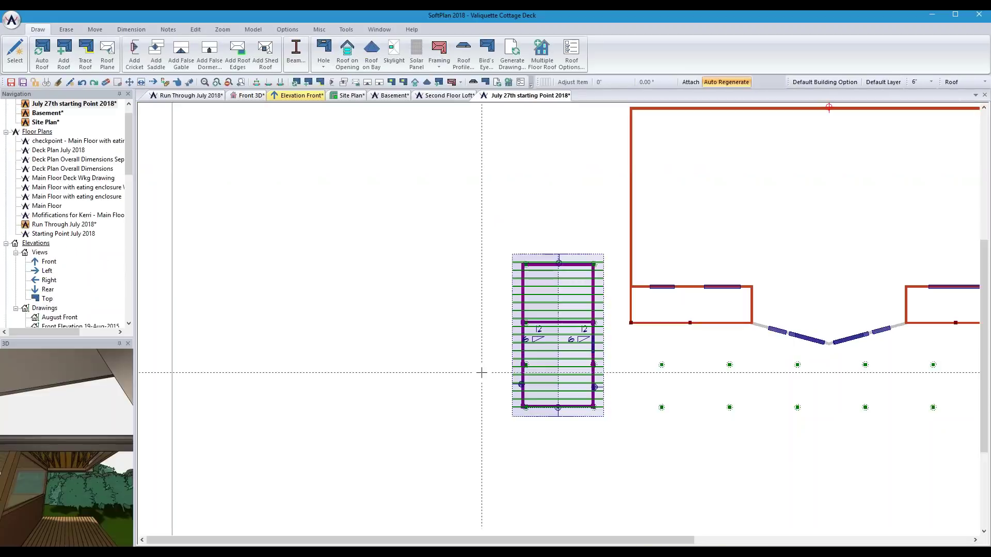
scroll(544, 452, up, 5)
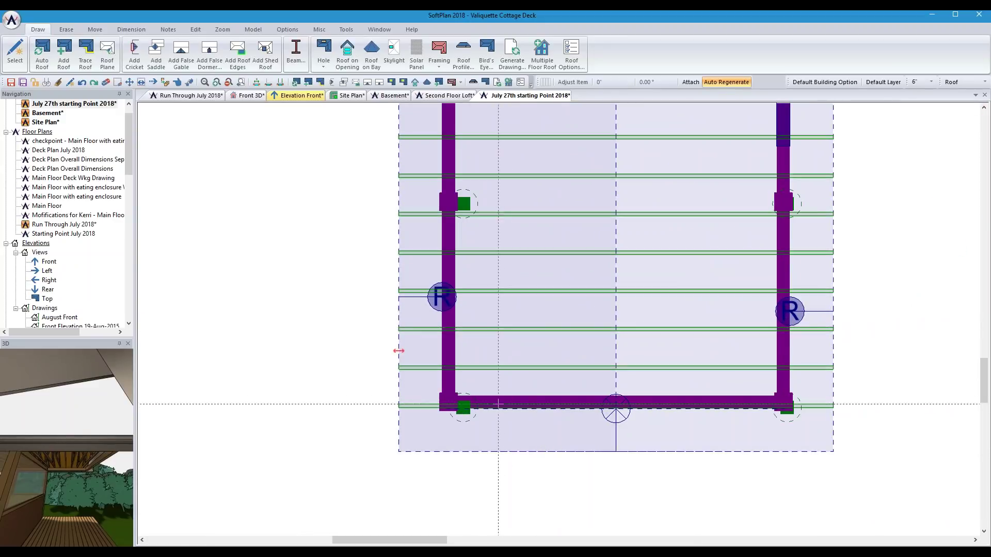
click(605, 337)
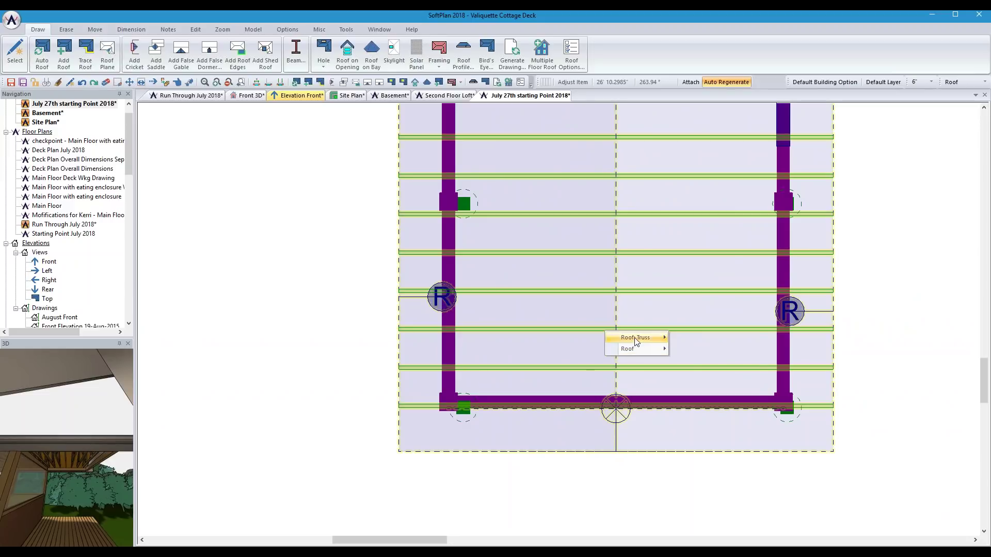
mouse_move(636, 343)
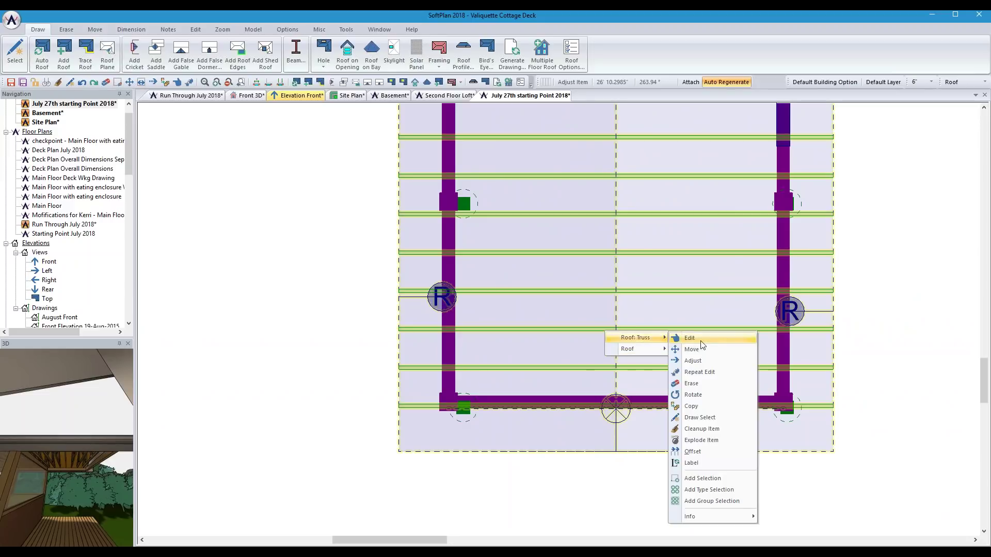
click(702, 440)
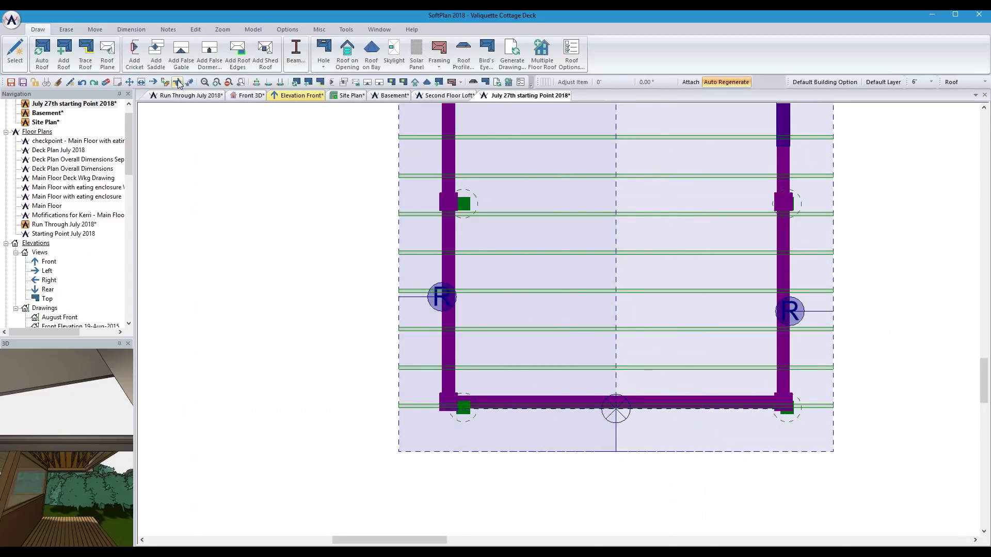
- Move the frontmost roof truss about 2 1/4" outward to the front face of the enclosure beam and set its width to 3"
click(129, 82)
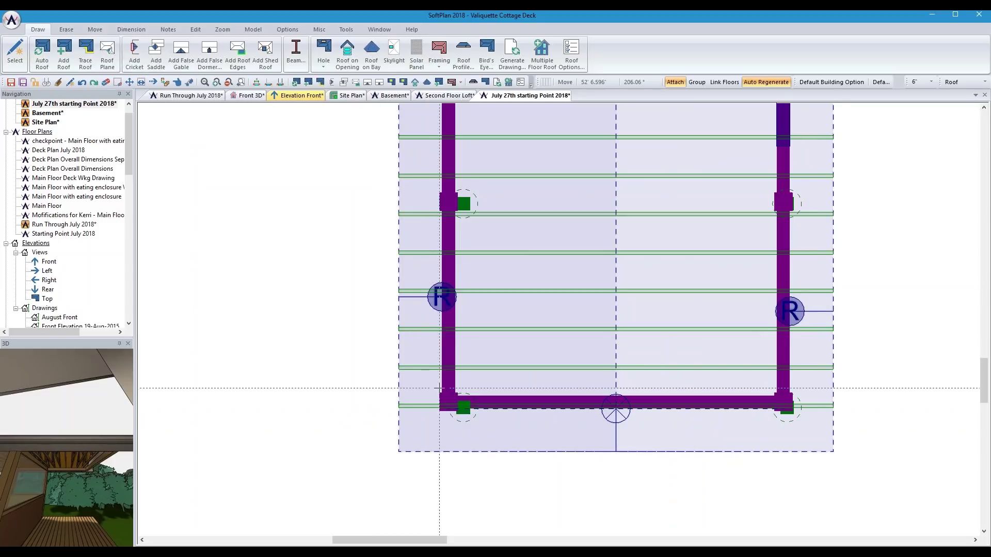
click(422, 407)
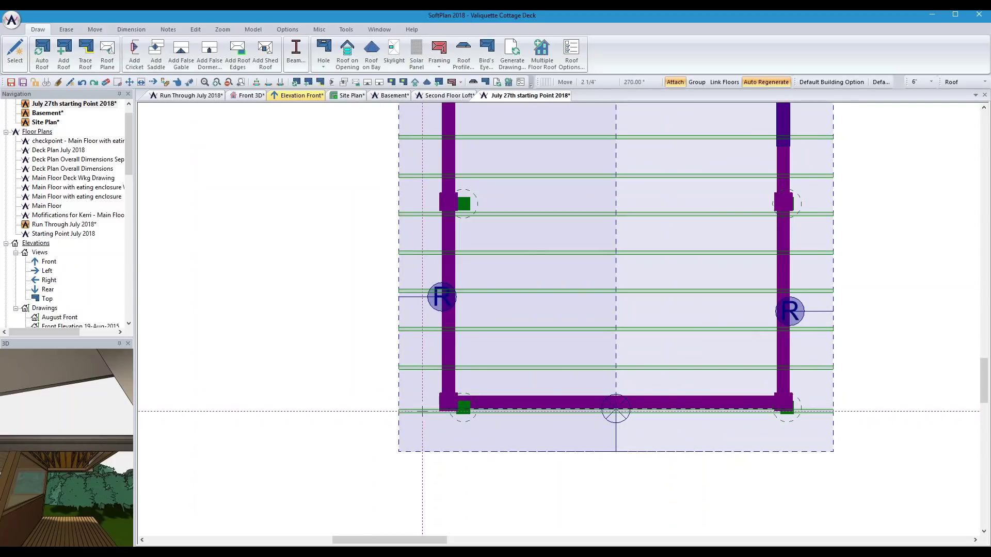
click(443, 410)
mouse_move(456, 418)
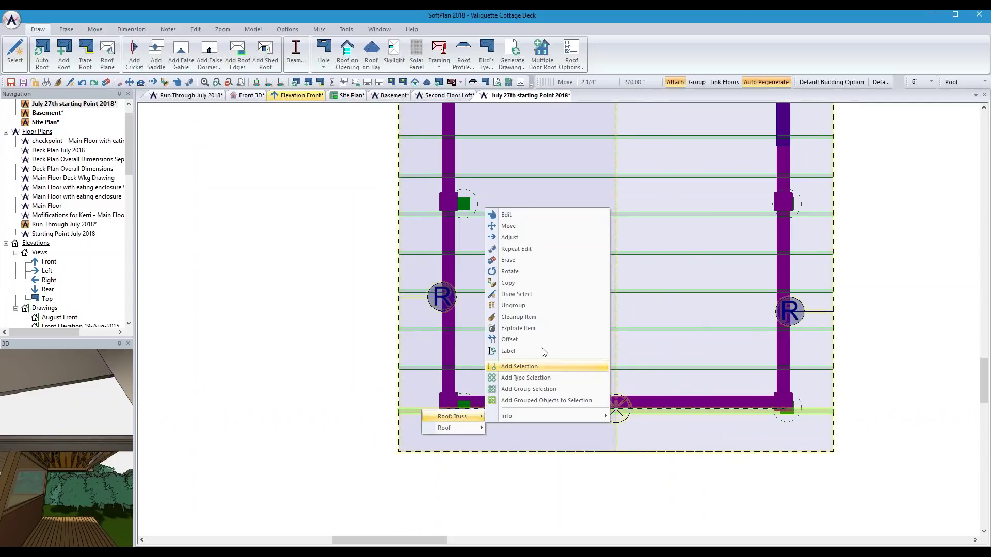
click(534, 219)
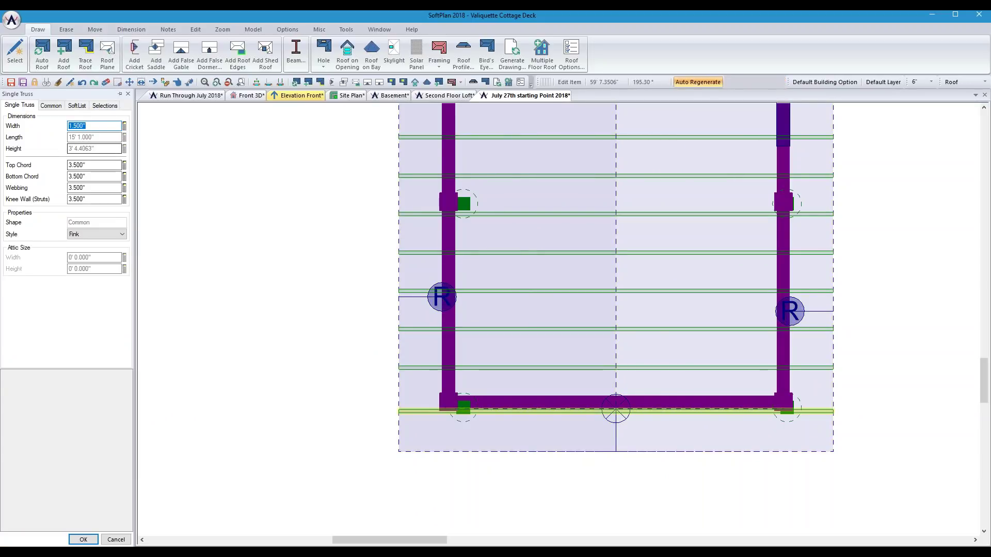
key(Tab)
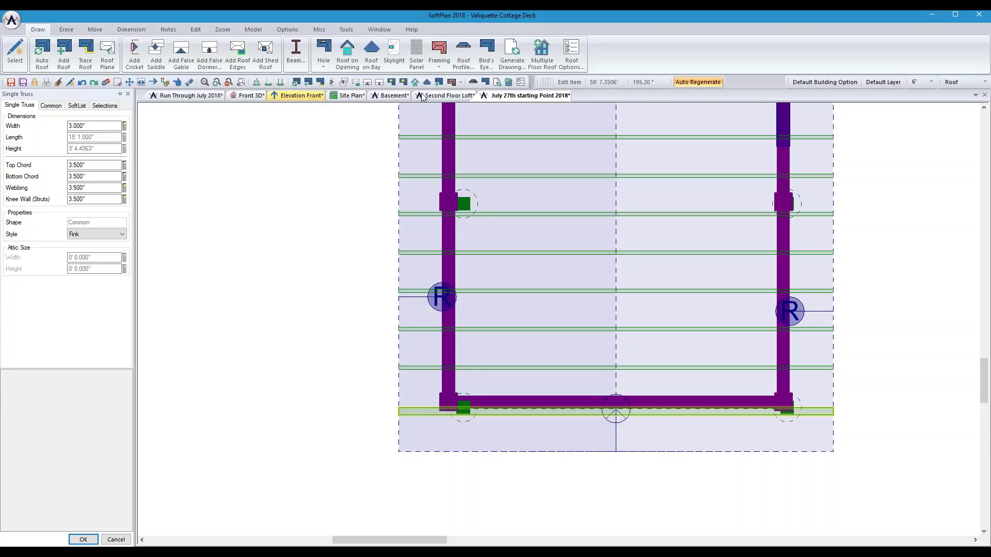
- Examine the thickened gable truss and the front edge of the deck in Front 3D
click(244, 96)
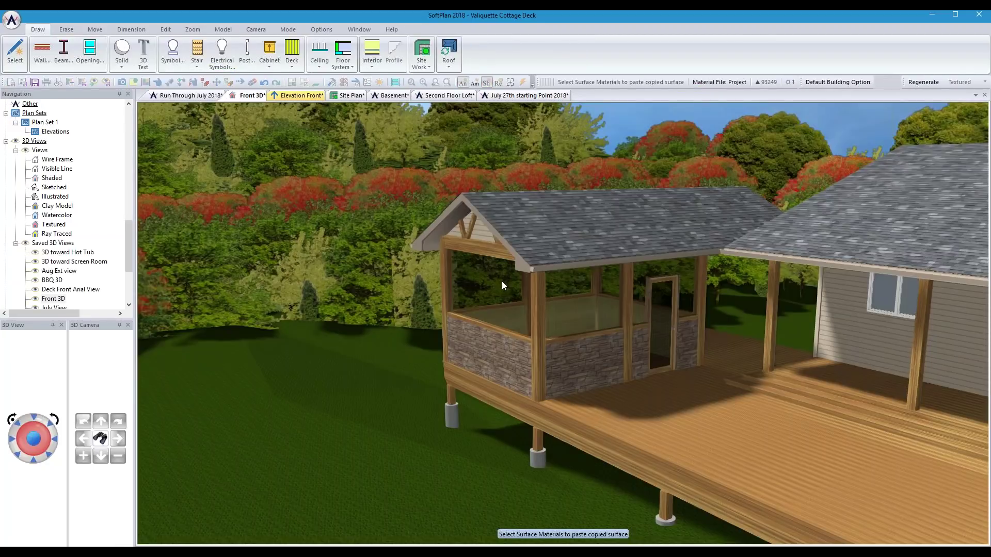
middle_drag(479, 249, 512, 249)
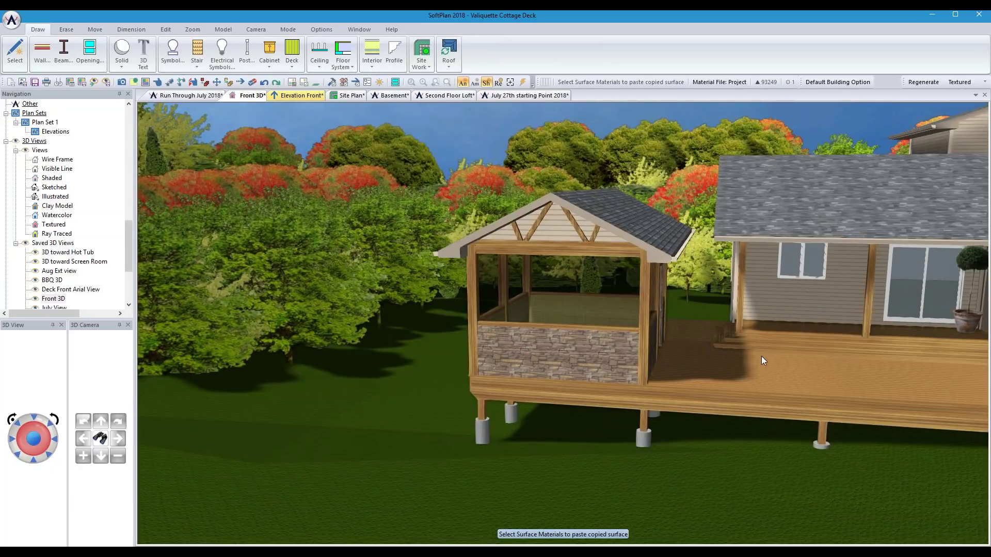
key(Right)
key(Right)
key(Right)
key(Right)
key(Right)
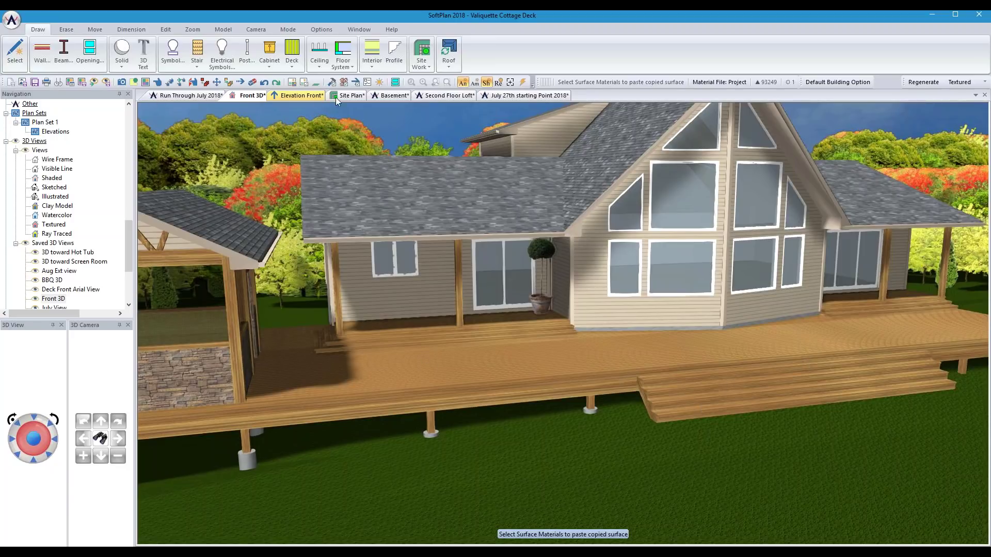
- On the July 27th starting Point 2018 plan in Drawing mode, draw a Black Spindles deck railing about 25'-8" long from the enclosure's front corner to the stairs
click(514, 96)
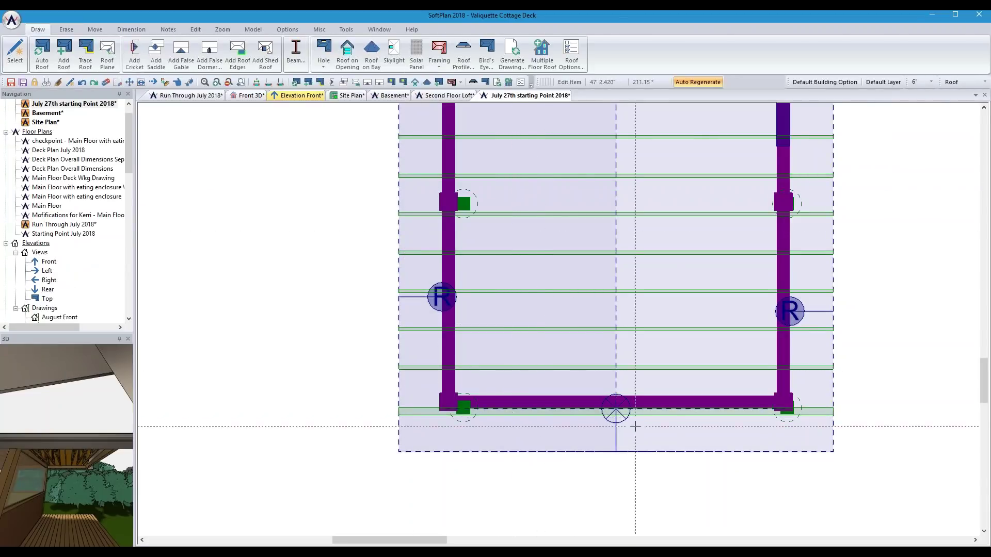
scroll(615, 411, down, 3)
click(958, 75)
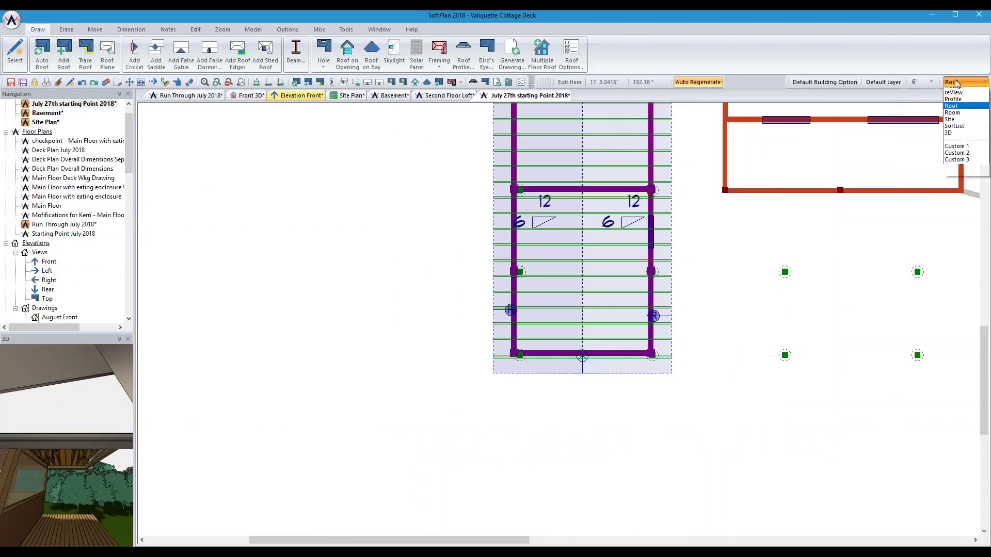
click(953, 95)
scroll(560, 318, down, 1)
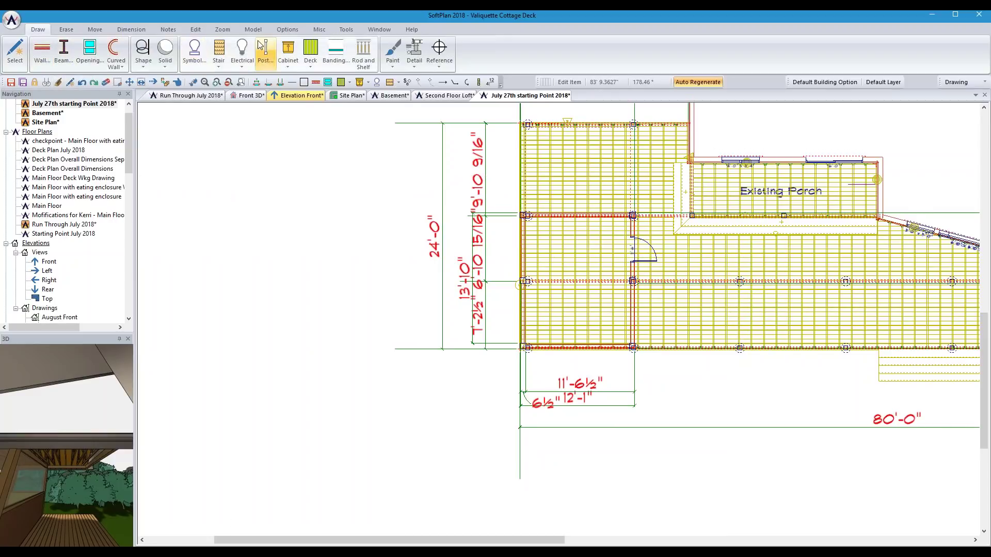
click(310, 54)
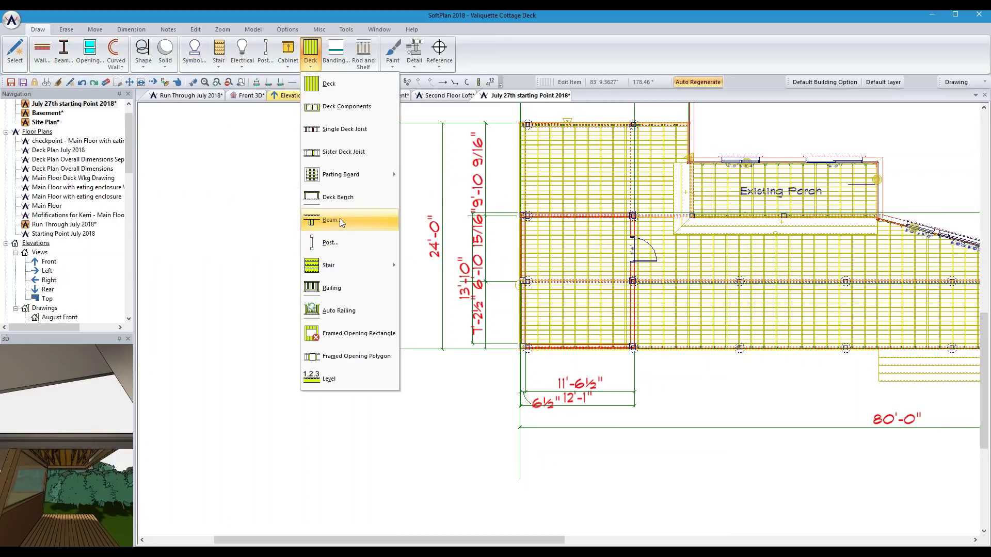
click(338, 287)
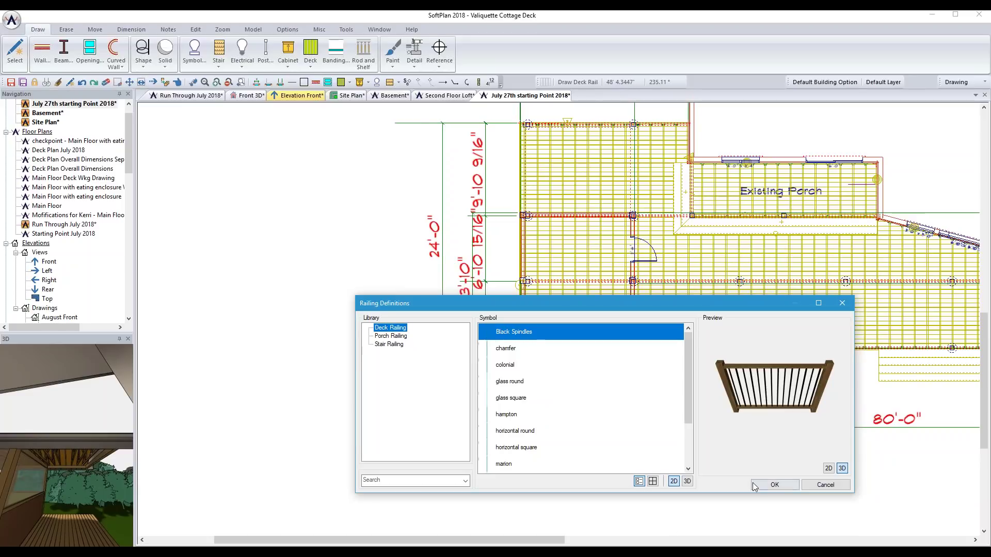
click(774, 485)
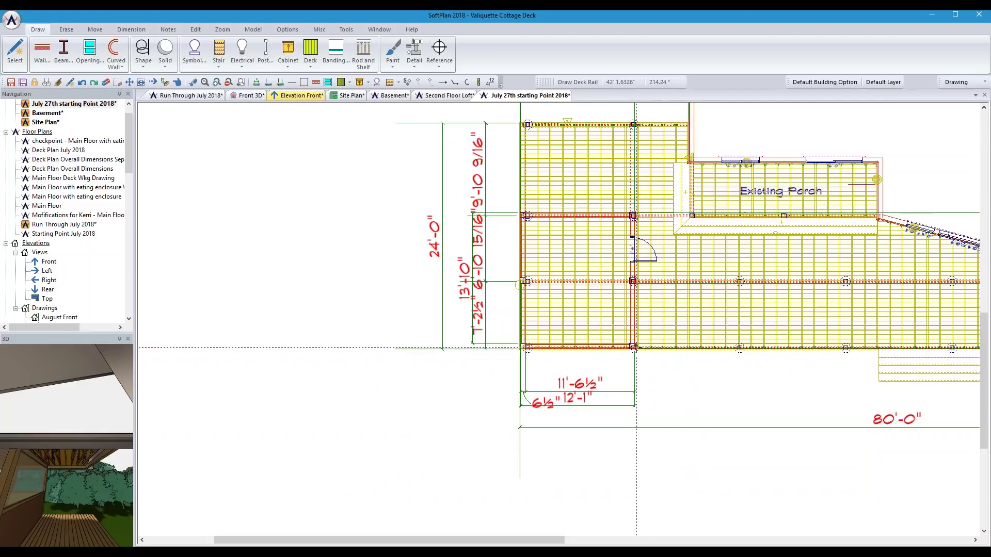
click(637, 348)
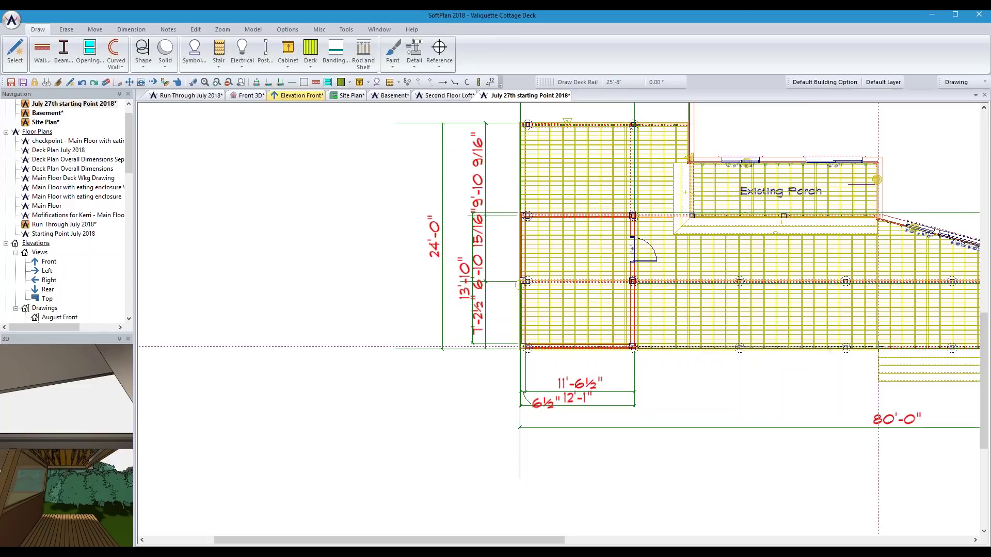
click(878, 347)
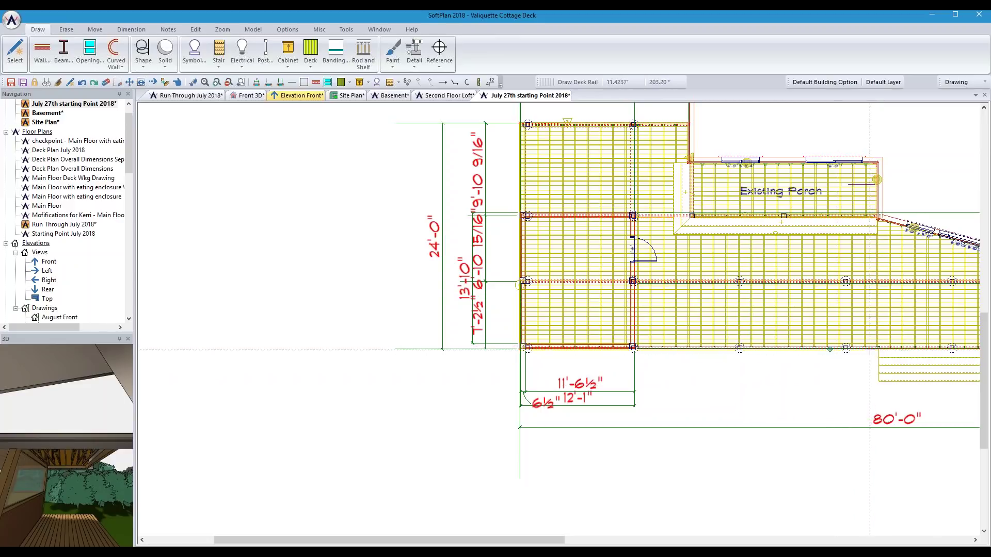
scroll(864, 355, up, 2)
scroll(559, 319, up, 2)
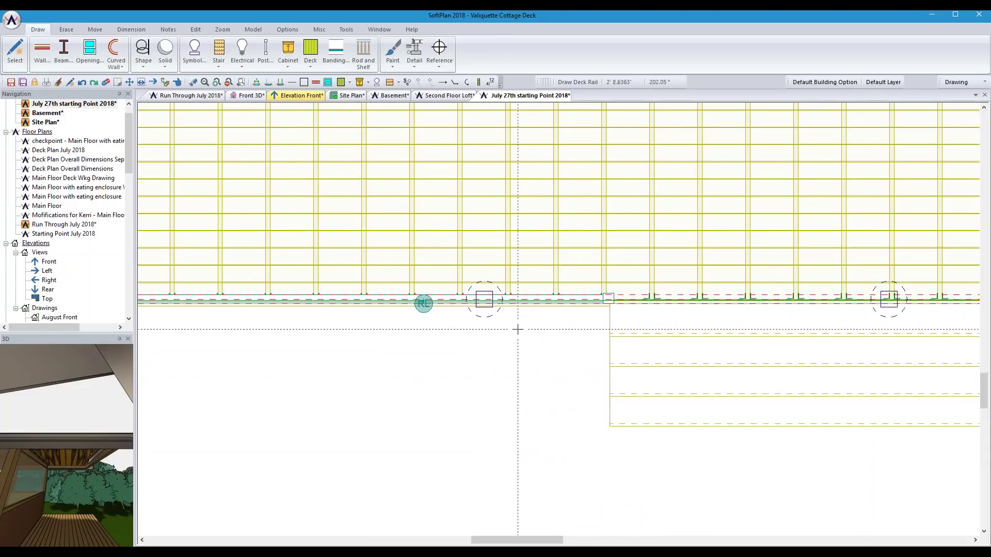
- Edit the new front railing in Front 3D and add three square intermediate posts
click(247, 95)
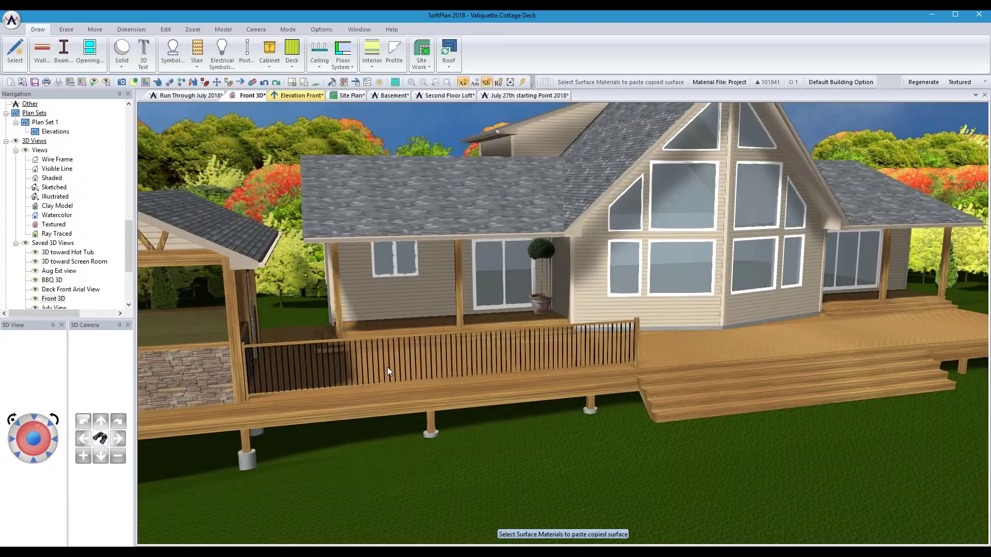
right_click(432, 335)
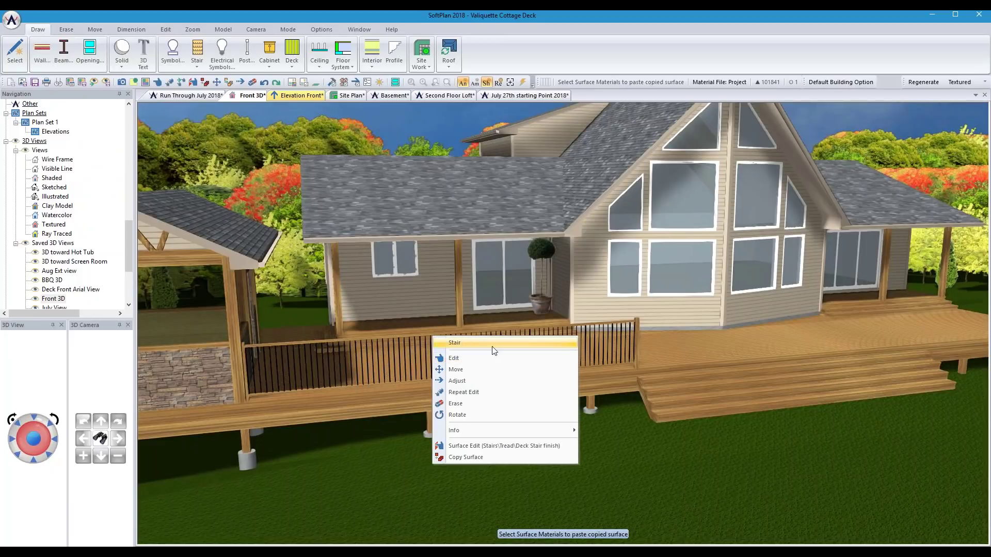
right_click(637, 327)
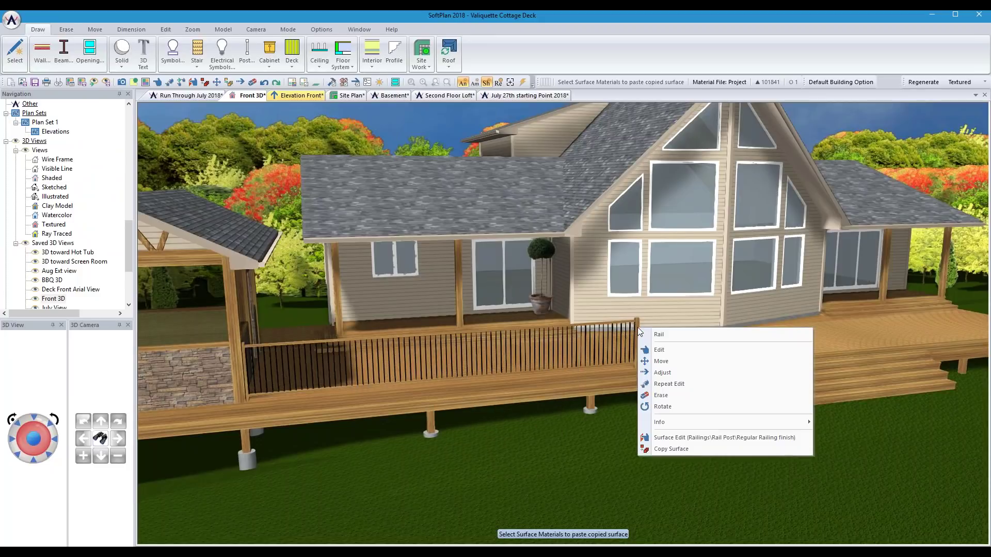
click(659, 350)
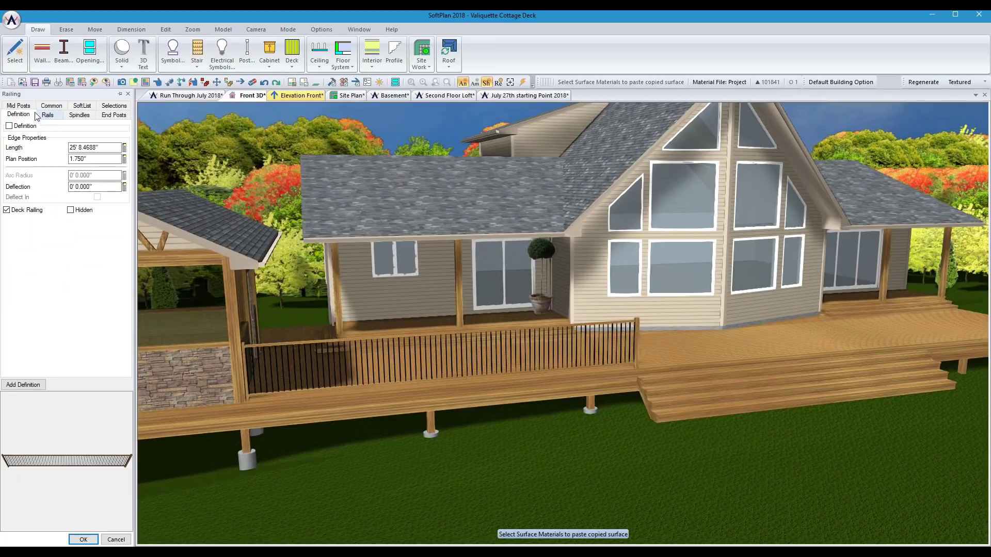
click(18, 106)
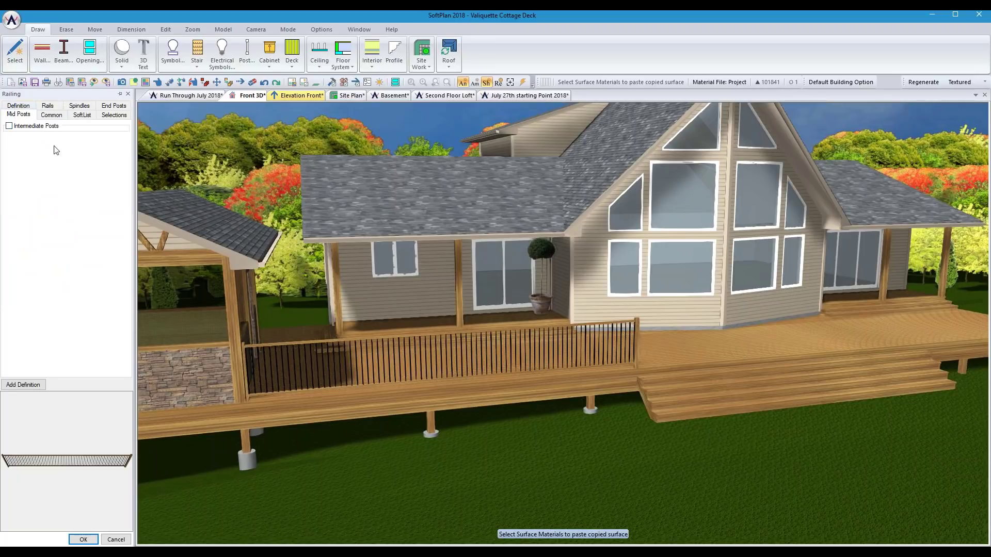
click(9, 126)
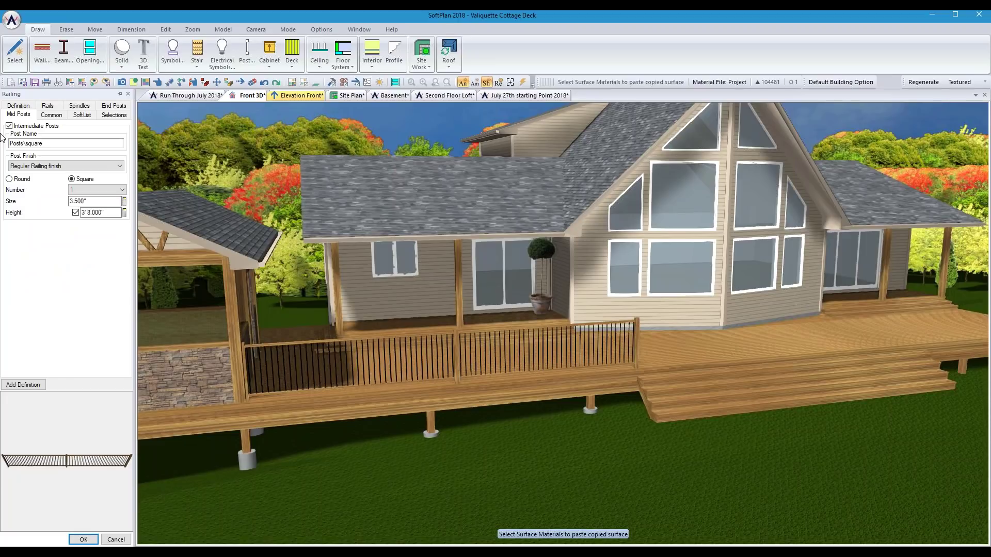
click(118, 190)
click(112, 212)
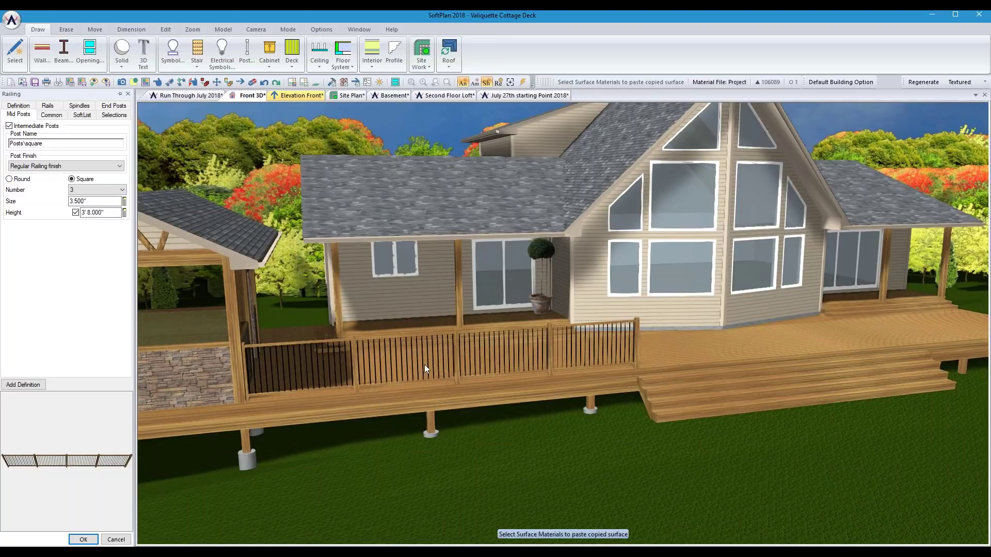
mouse_move(481, 385)
middle_down()
mouse_move(480, 394)
mouse_move(495, 379)
middle_up()
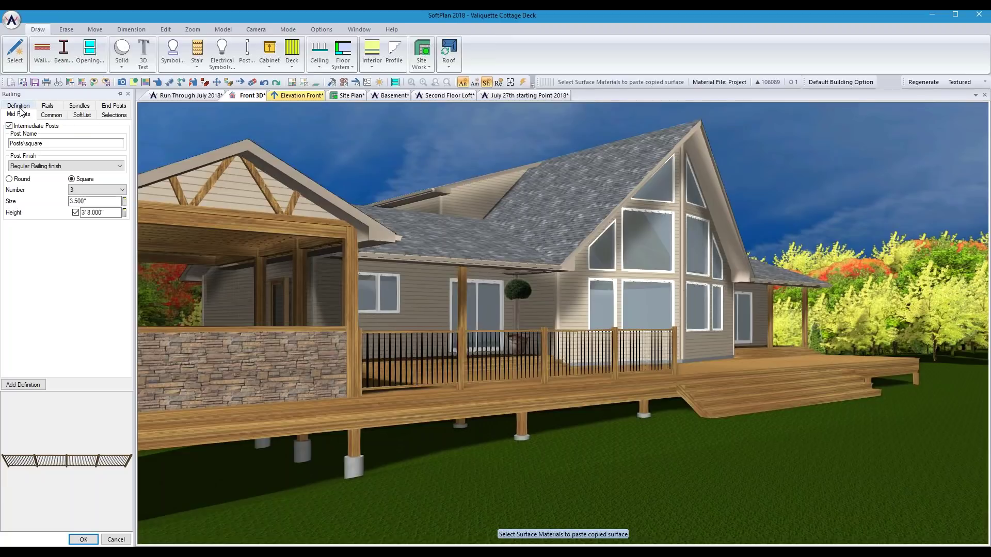
- Check the railing's end post settings, enable its library definition and browse the glass square, glass round and colonial styles, keeping Black Spindles
click(115, 106)
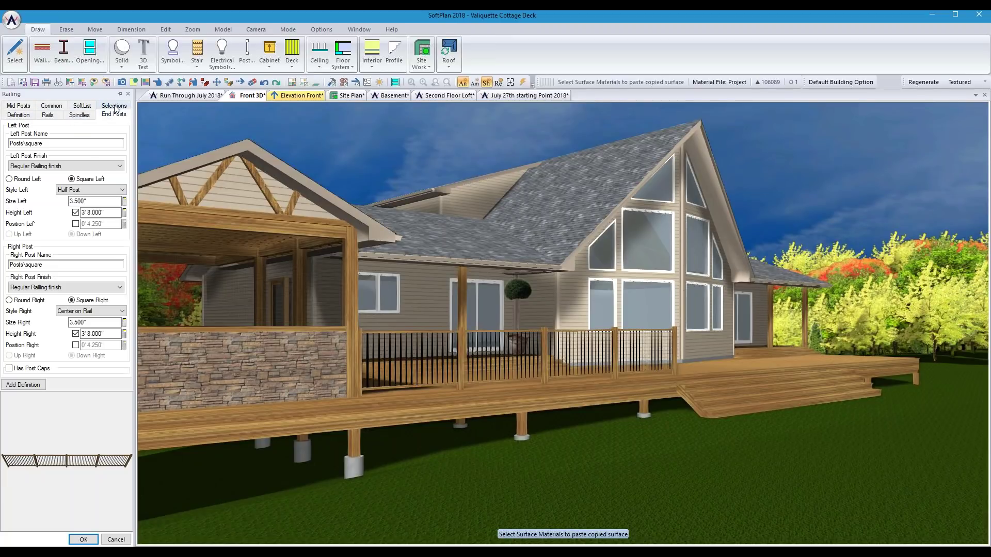
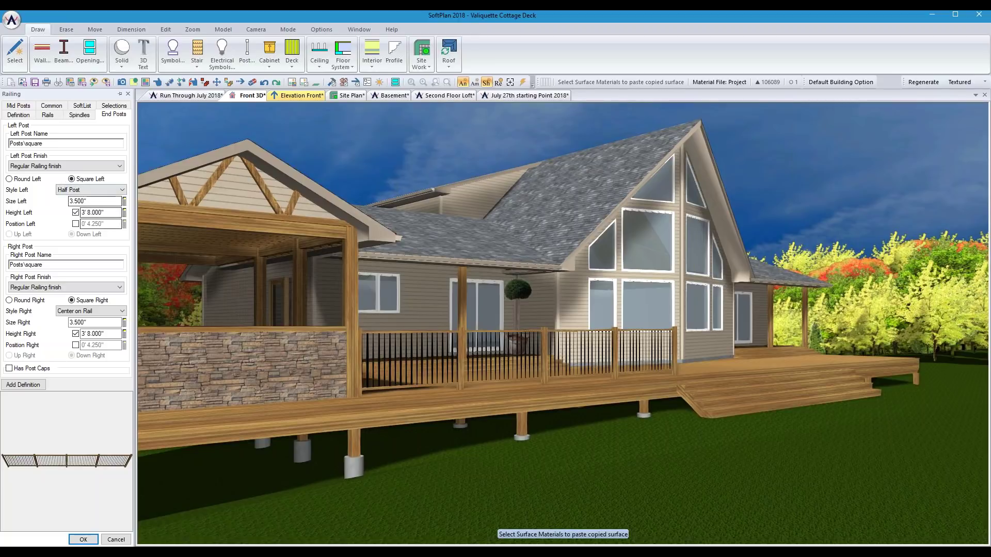
click(18, 115)
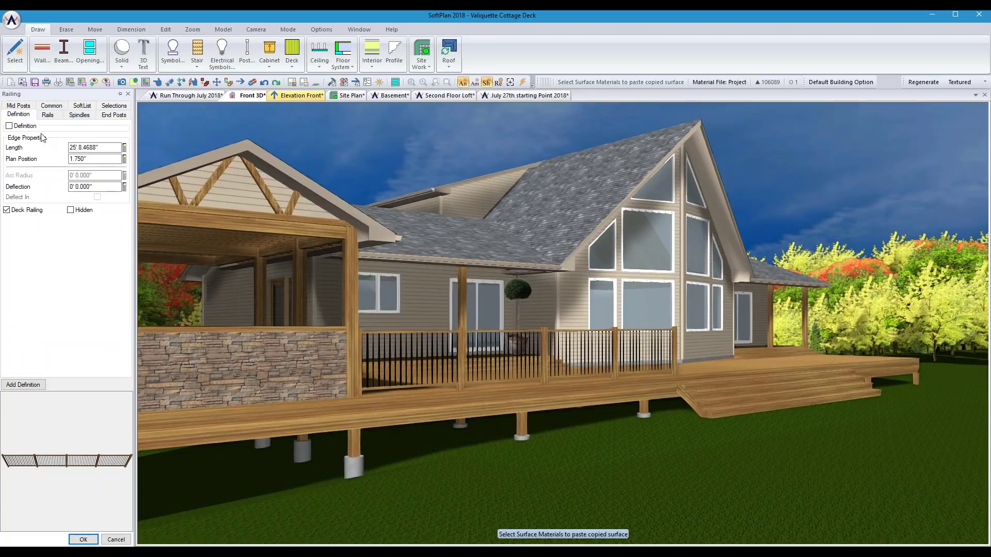
click(8, 126)
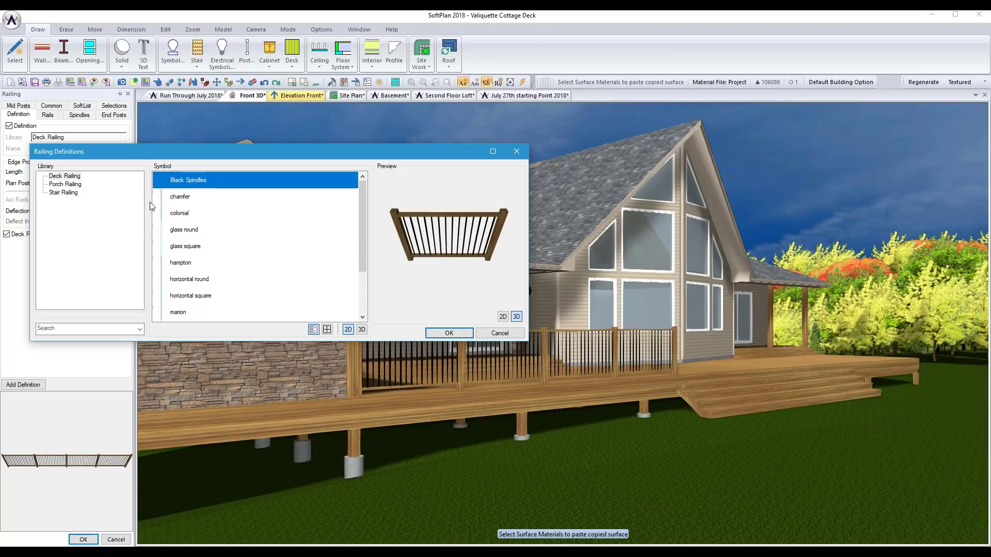
drag(362, 232, 367, 212)
click(194, 245)
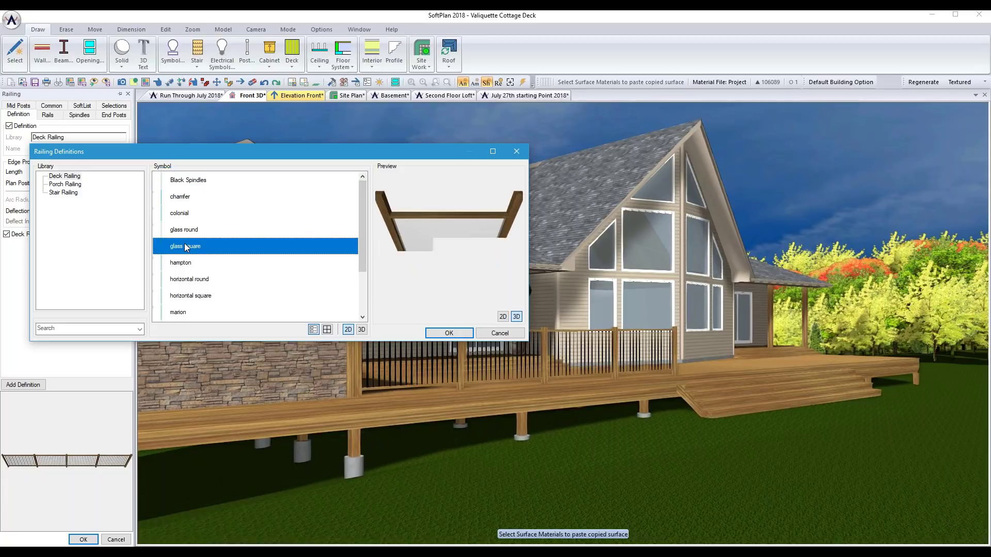
click(192, 230)
click(196, 214)
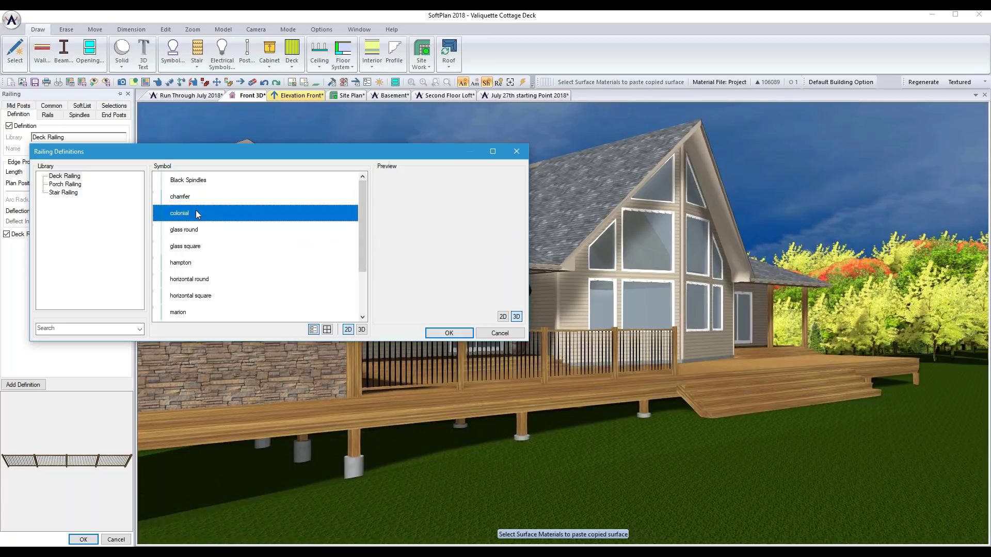
click(499, 333)
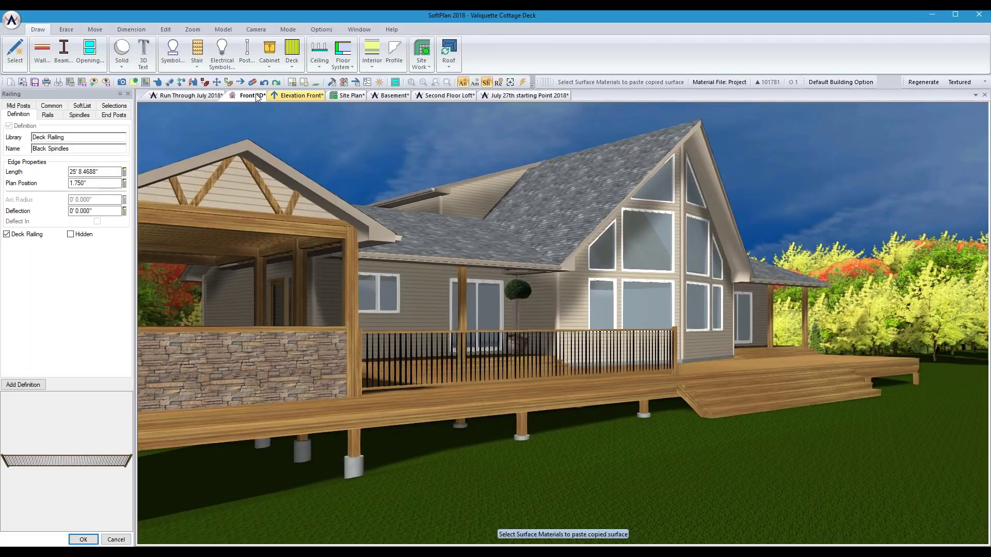
- On the July 27th starting Point 2018 plan, start drawing a new post that matches the enclosure's 6x6 pressure treated front corner post
click(507, 95)
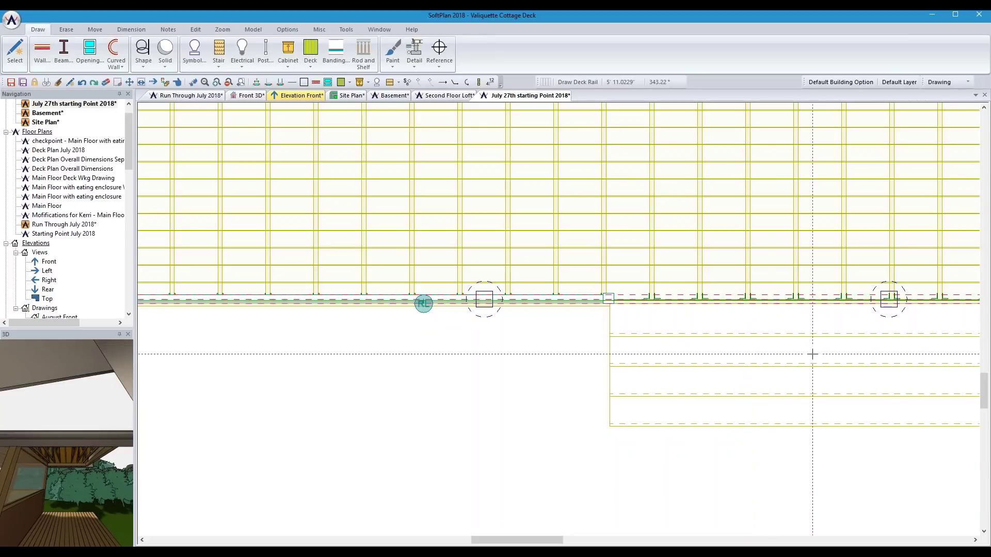
scroll(778, 312, down, 5)
scroll(733, 299, up, 2)
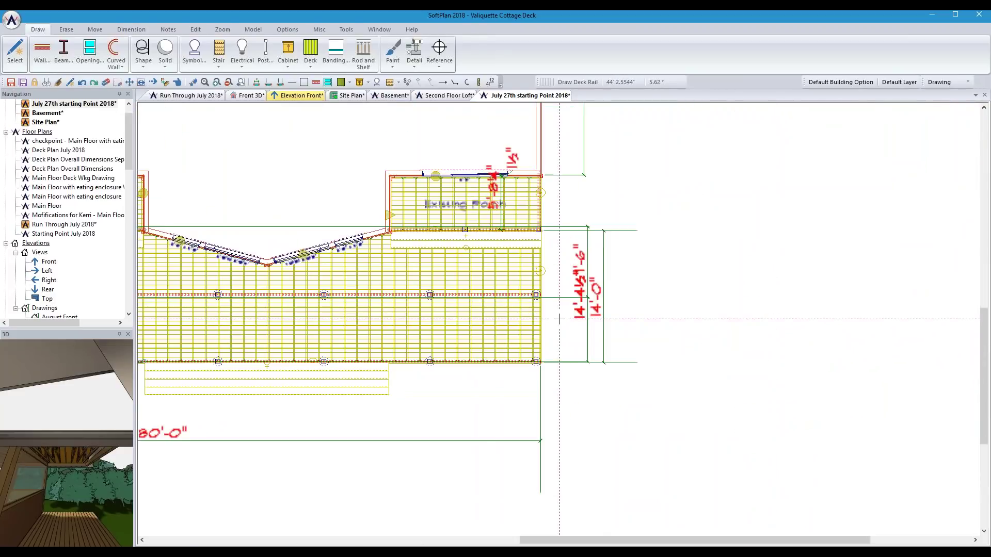
scroll(559, 319, up, 3)
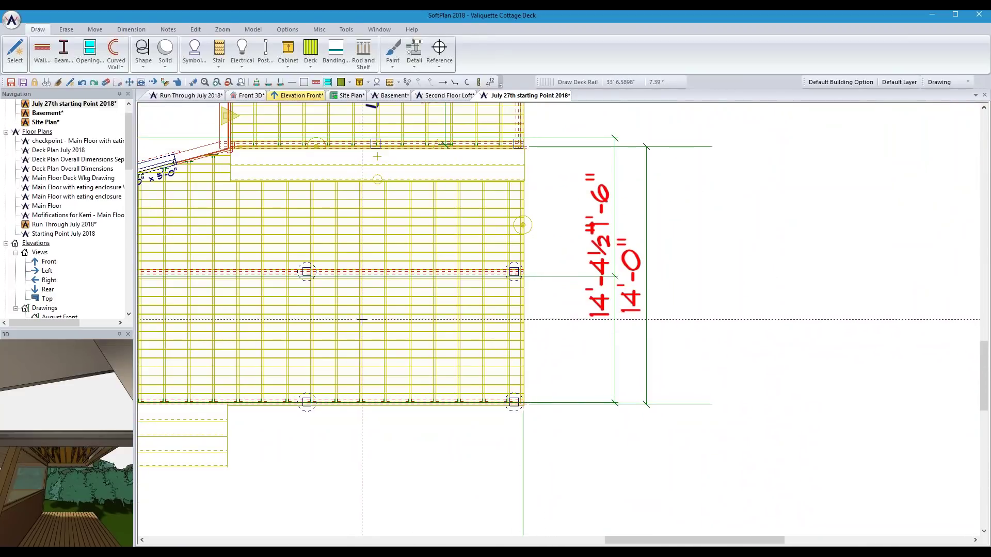
scroll(268, 337, down, 4)
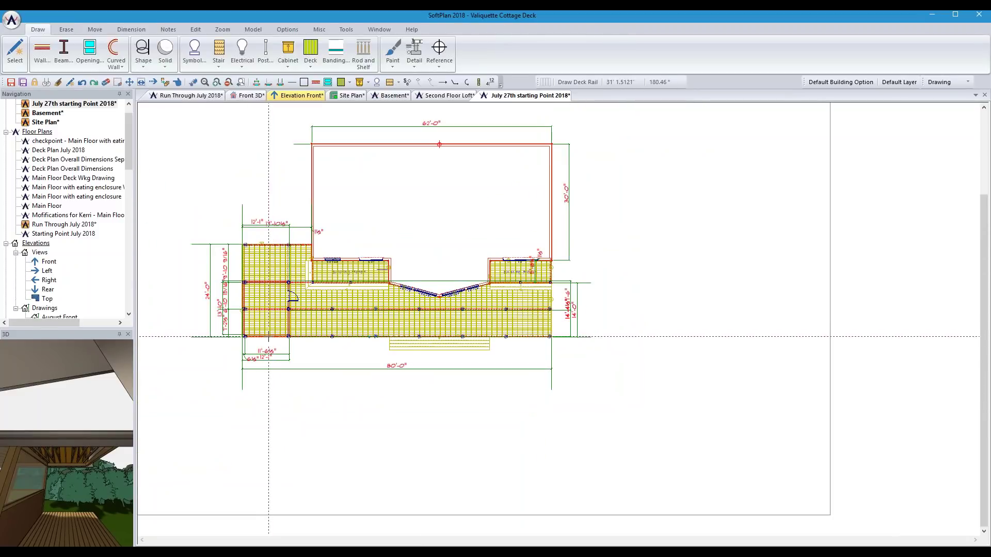
scroll(269, 336, up, 8)
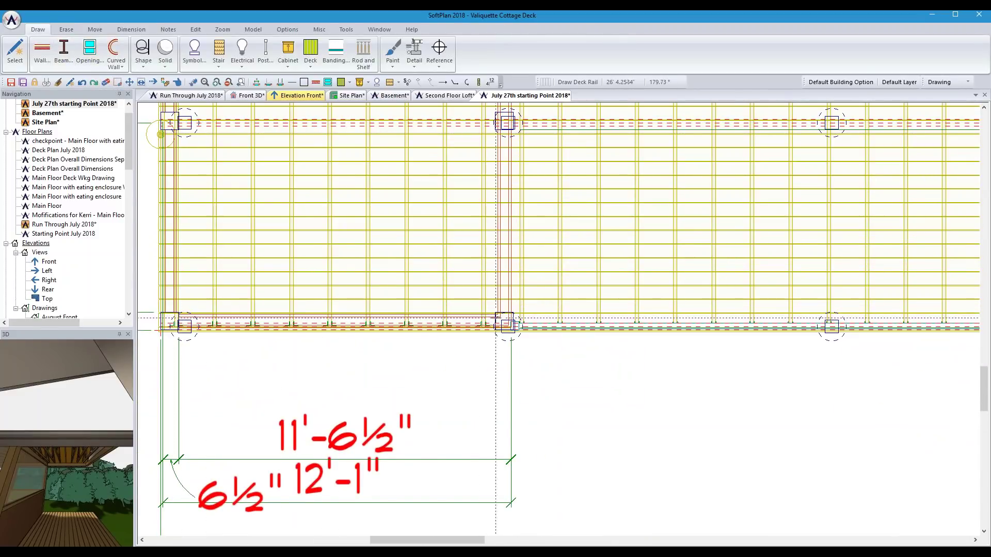
right_click(502, 320)
mouse_move(549, 351)
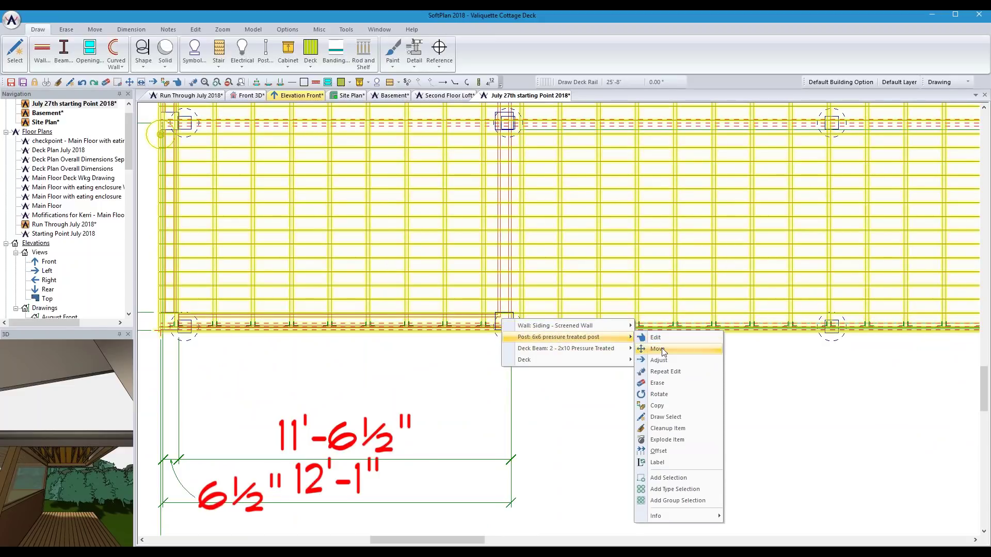
click(666, 417)
- Try placing the 6x6 post at the deck's front corner beyond the stairs
scroll(766, 380, down, 9)
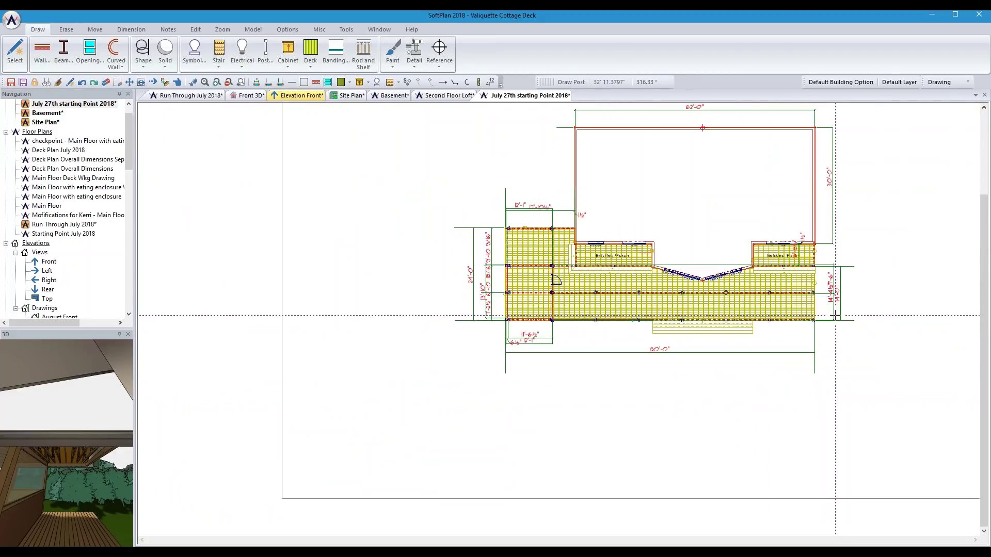
scroll(828, 319, up, 8)
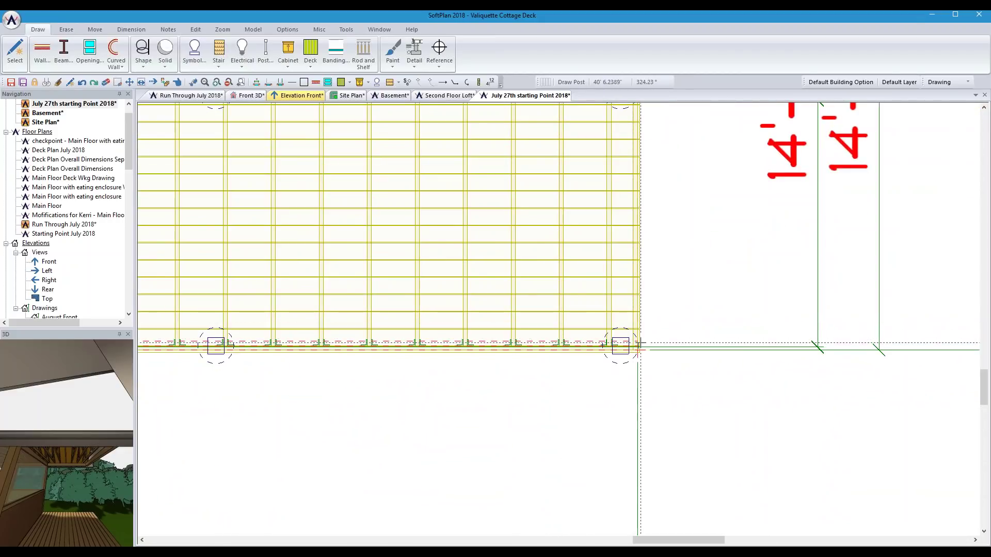
click(627, 335)
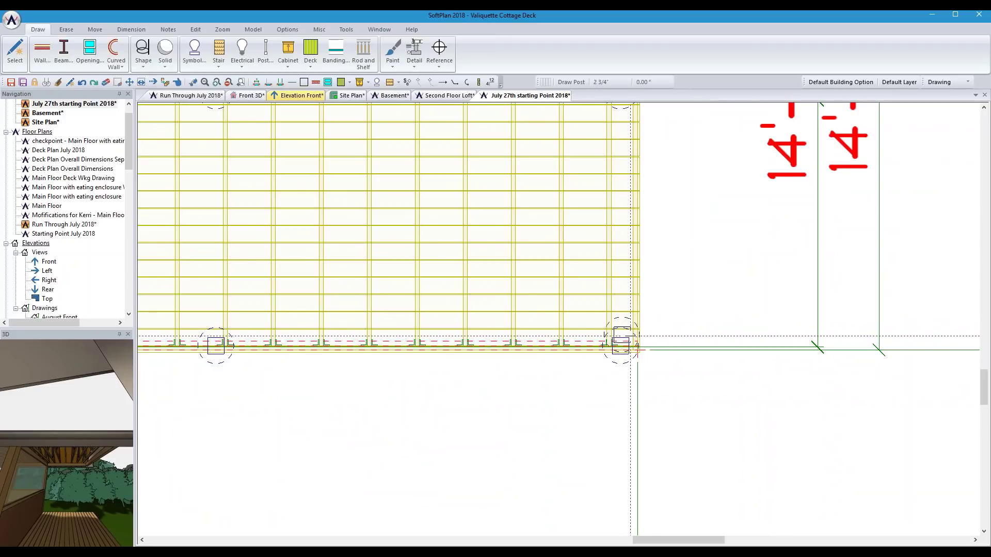
scroll(627, 335, up, 3)
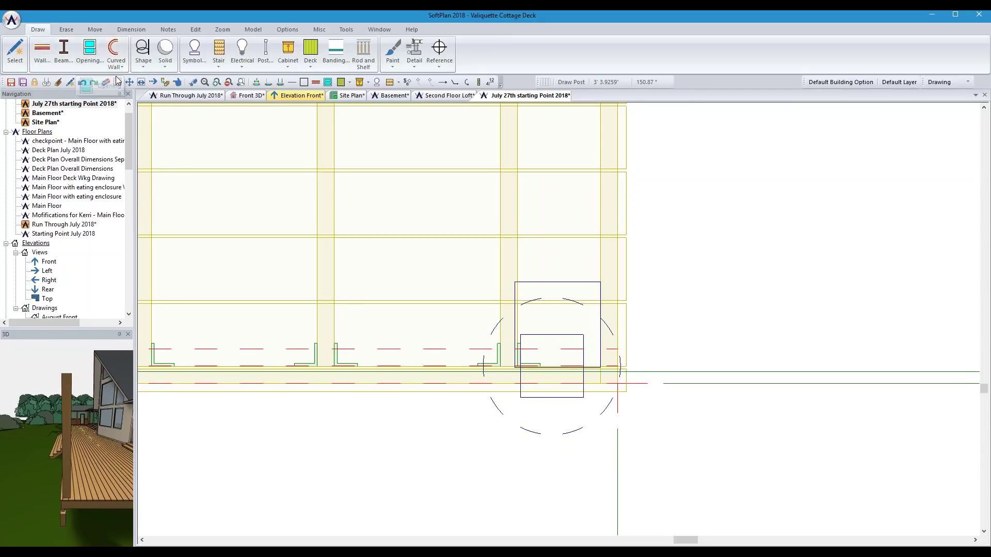
click(96, 30)
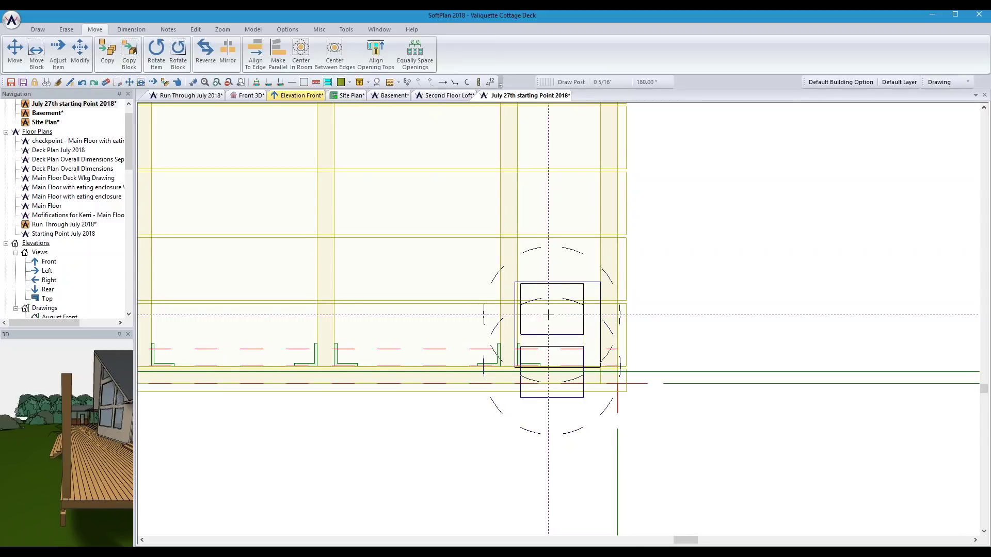
- Place the 6x6 post at the deck's front corner beyond the stairs and move it flush inside the corner framing
scroll(552, 317, down, 3)
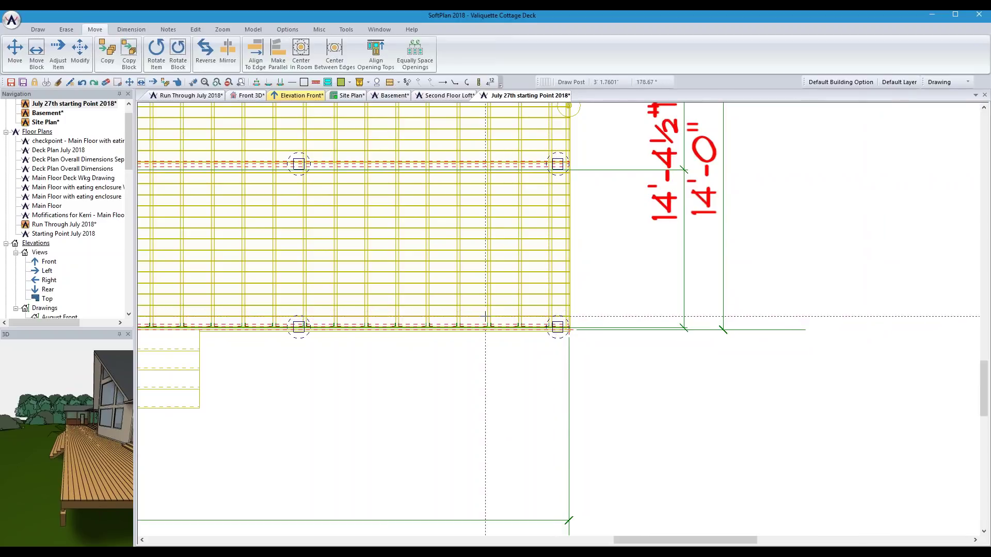
scroll(77, 222, down, 8)
scroll(561, 324, up, 4)
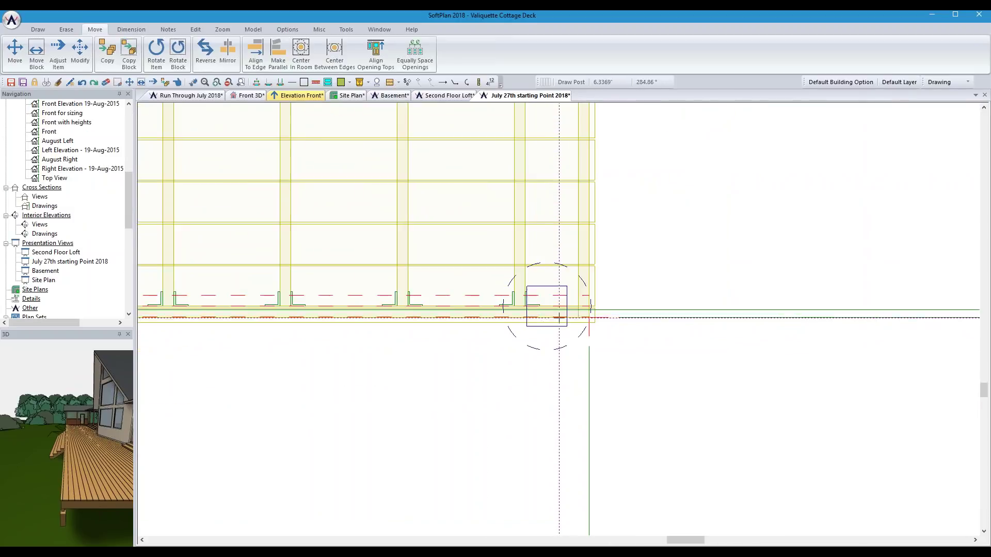
click(571, 295)
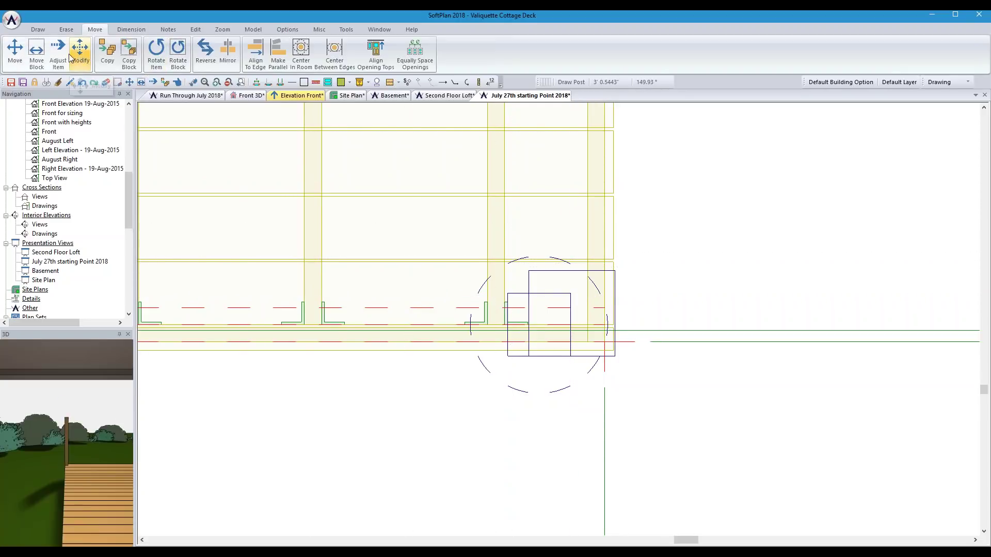
click(15, 51)
click(560, 280)
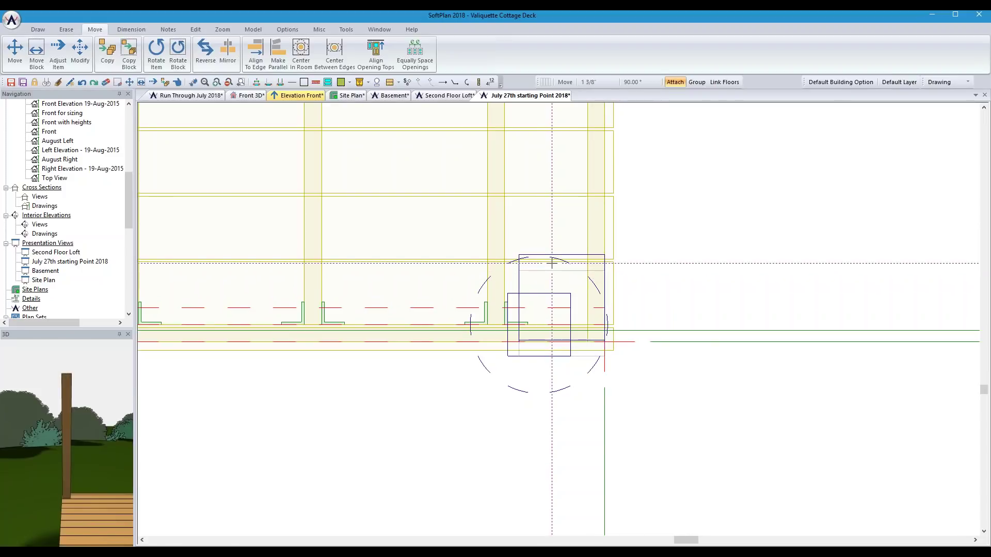
- Copy the corner post once along the deck's front edge toward the stairs at a distance of 7'-6 1/2"
scroll(552, 274, down, 3)
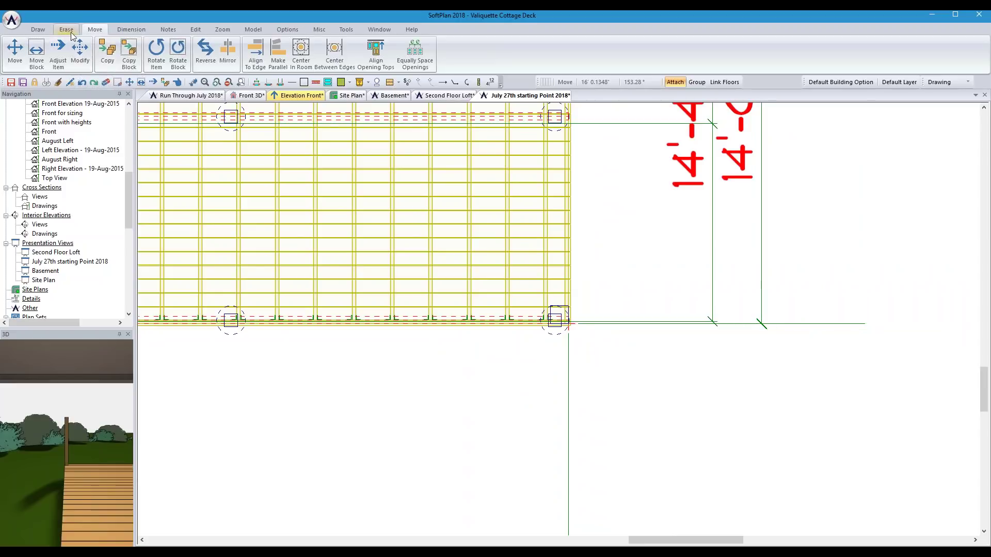
click(108, 52)
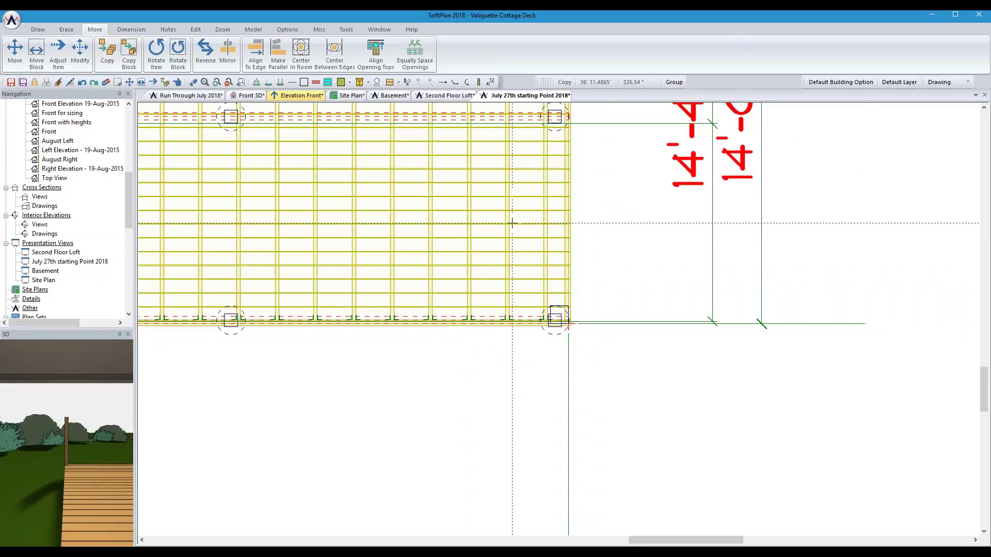
click(340, 315)
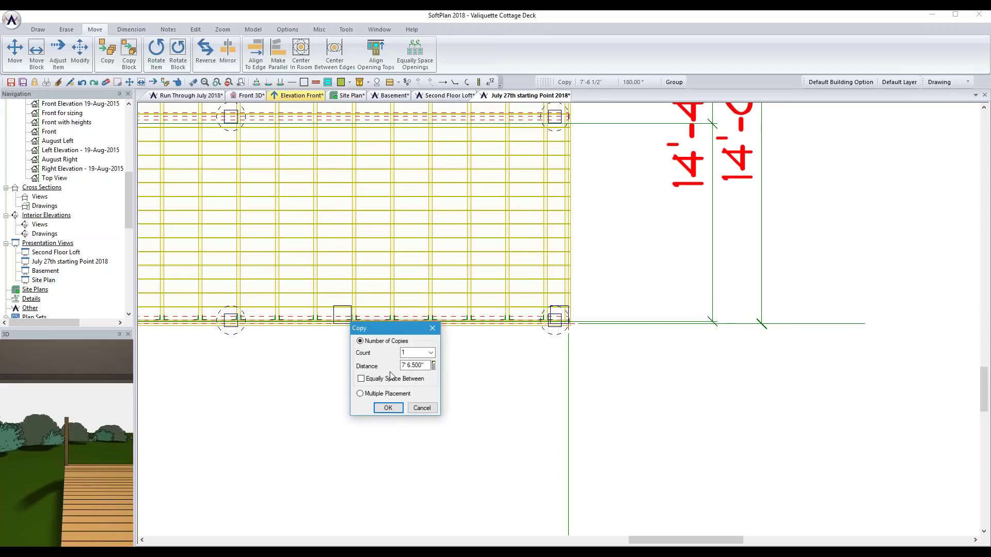
click(387, 408)
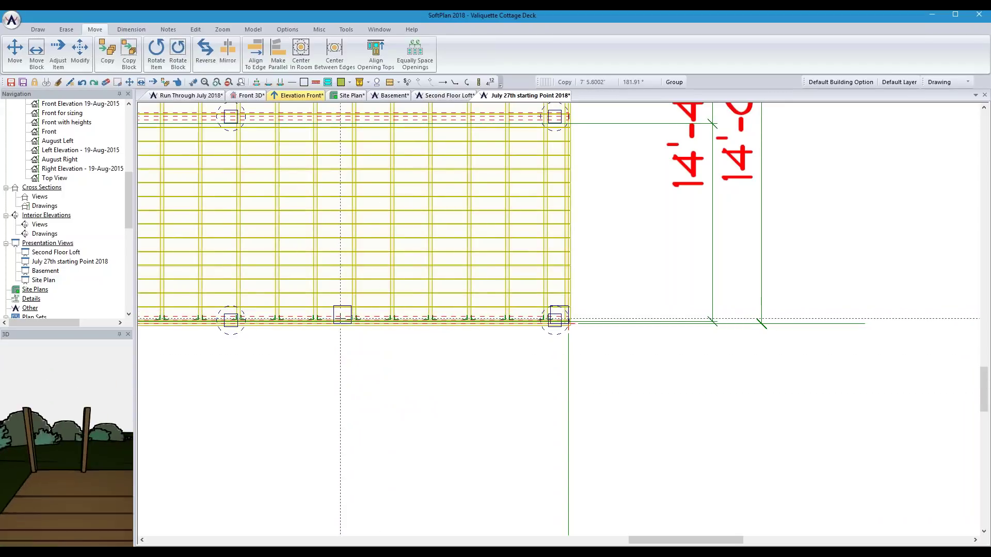
- Copy the two front posts as a block 4'-10 1/2" back toward the house
click(129, 57)
drag(324, 299, 588, 324)
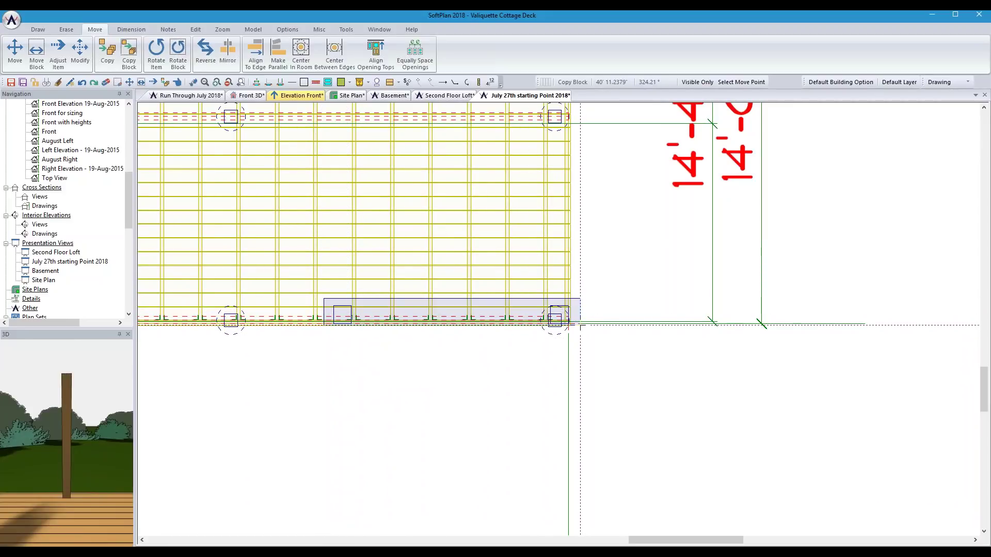
click(580, 324)
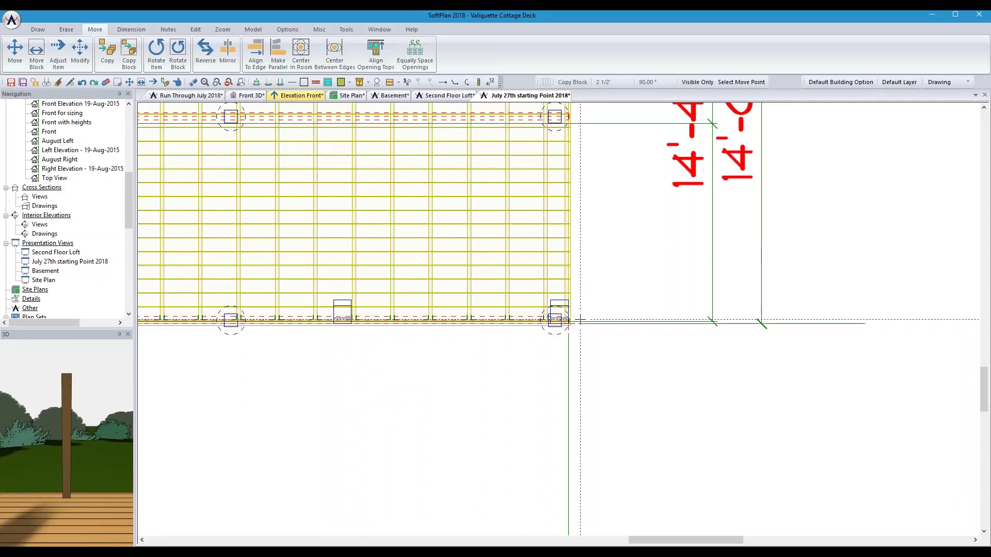
click(580, 185)
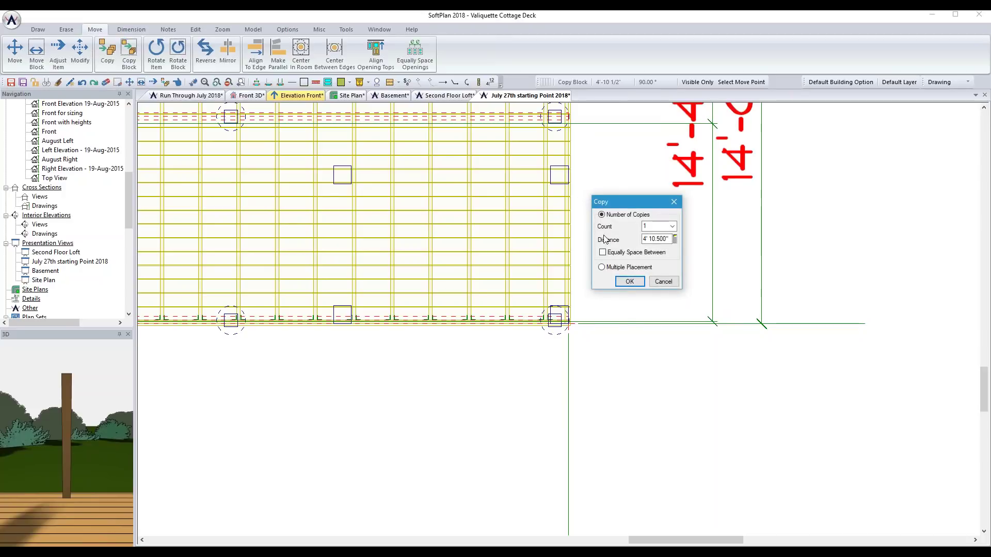
click(629, 282)
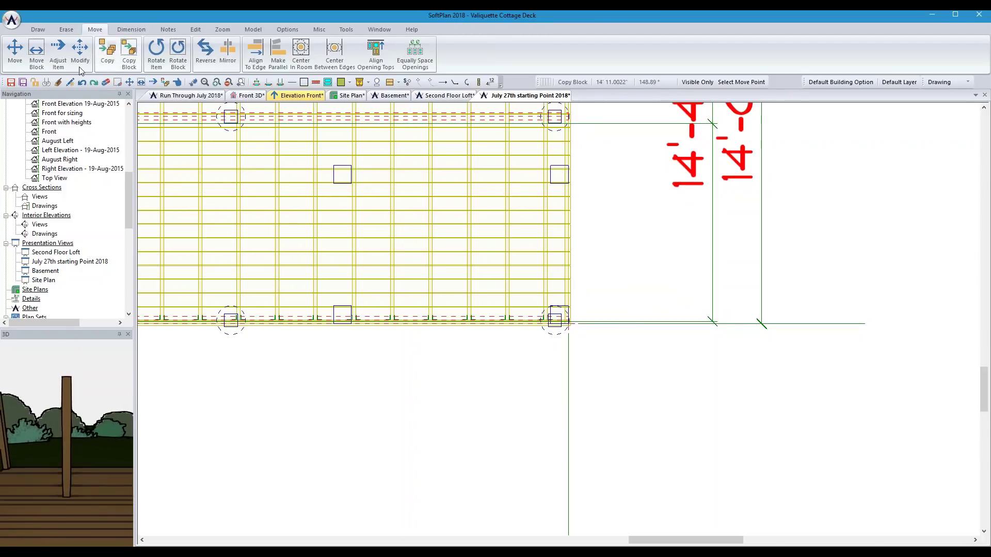
- Draw a 6x10 Wood Beam about 9'-9" long across the two rear posts, overhanging both ends
click(38, 29)
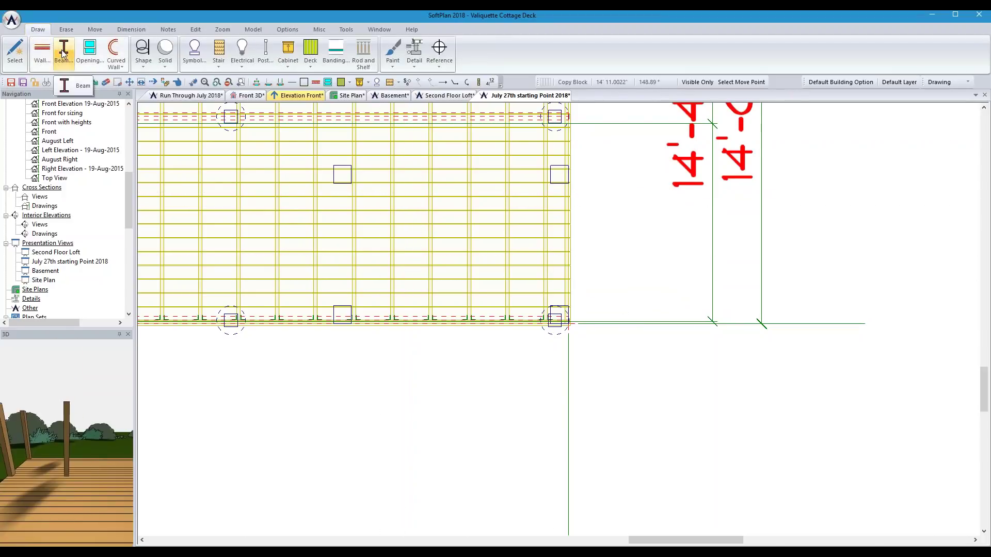
click(63, 54)
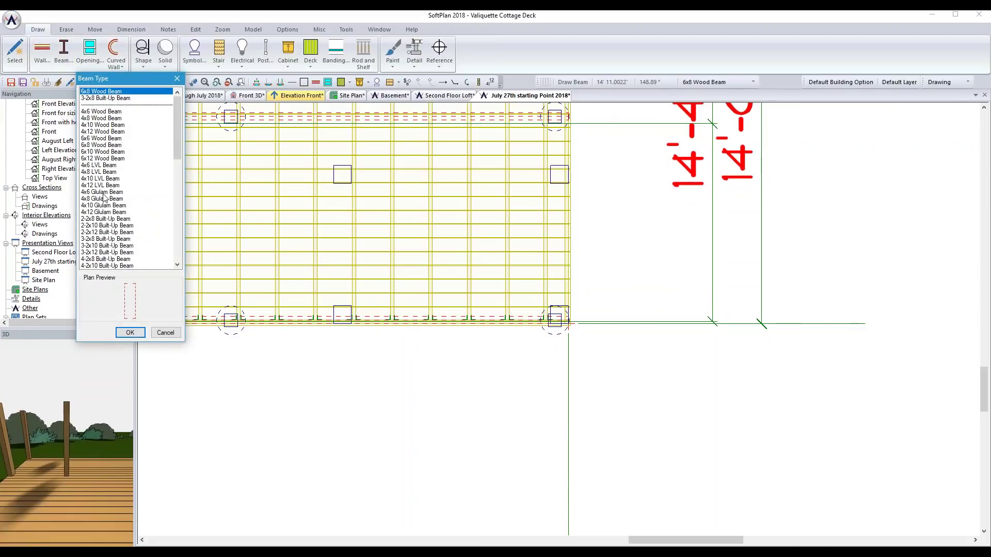
click(114, 152)
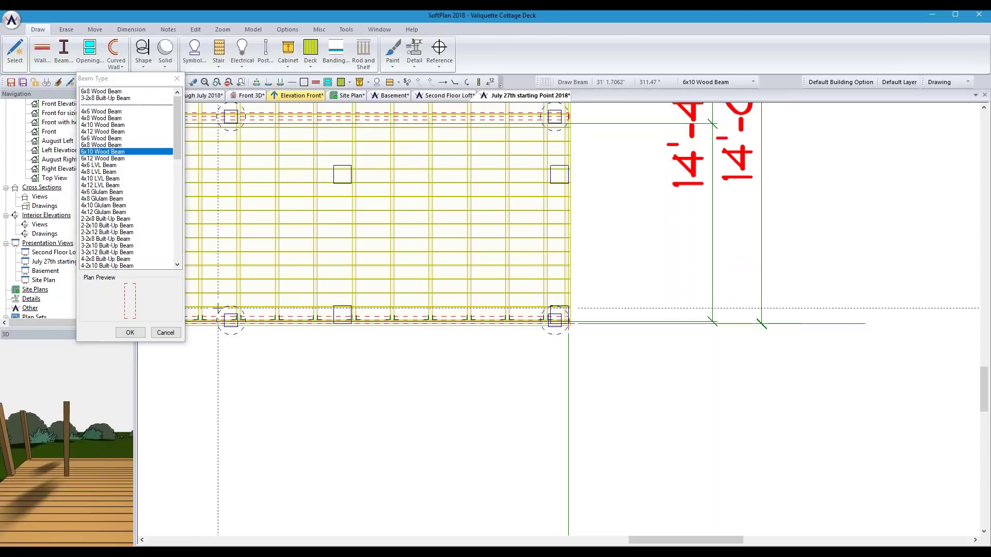
click(130, 333)
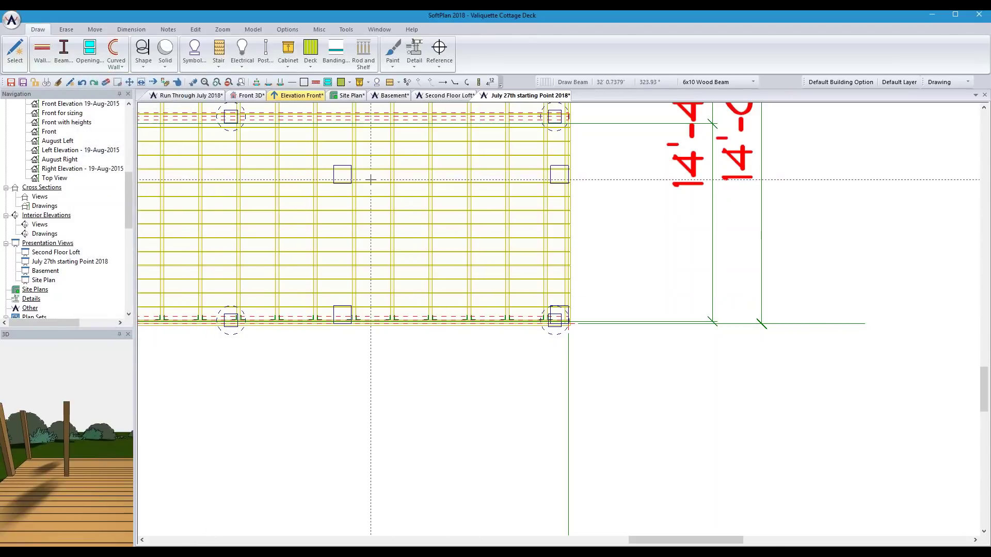
click(312, 176)
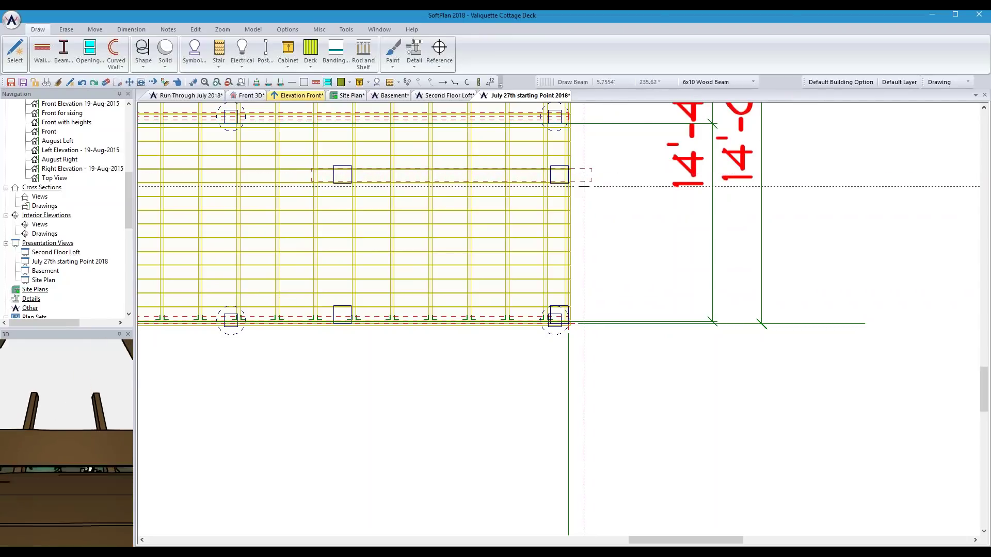
- Copy the 6x10 beam once, 4'-10 1/2" forward onto the two front posts
click(95, 30)
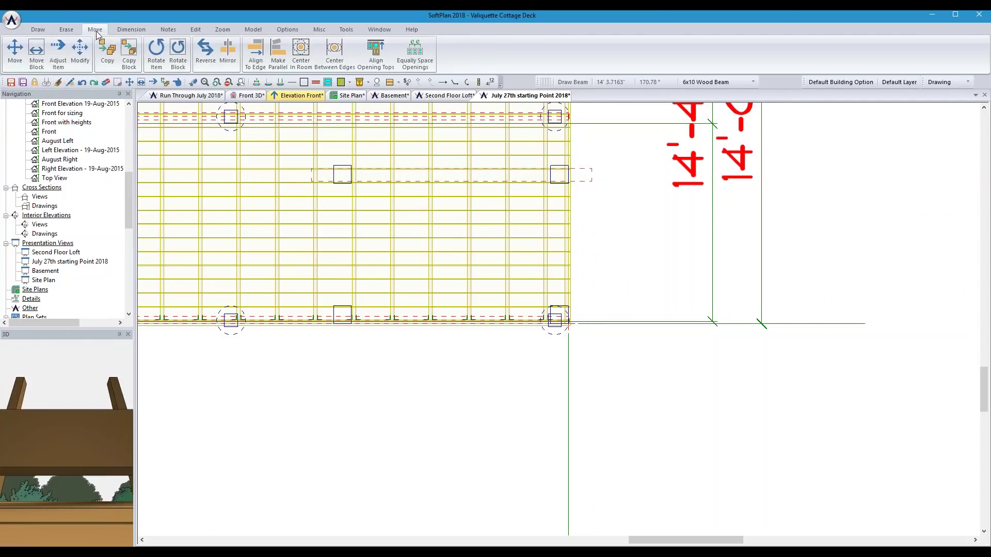
click(107, 51)
click(319, 172)
click(324, 313)
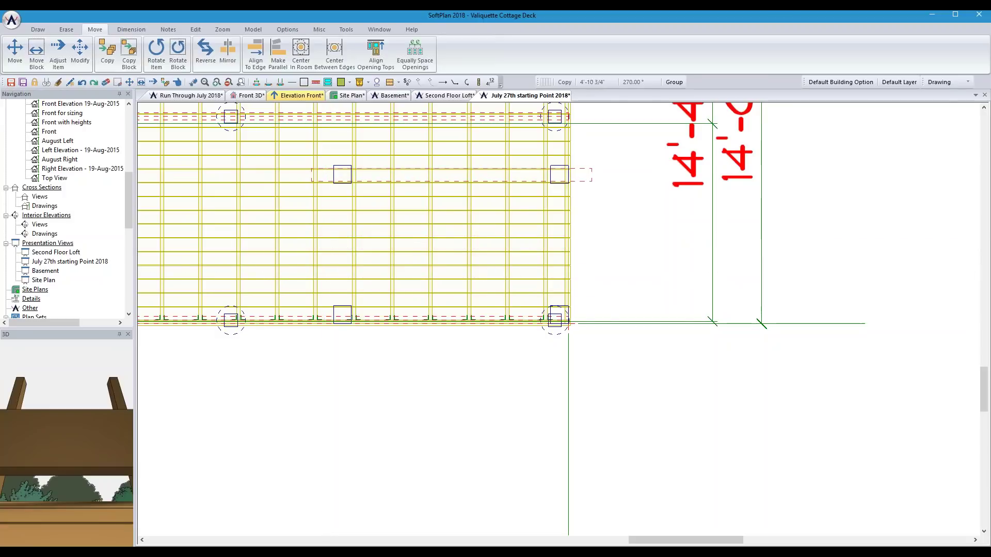
click(324, 317)
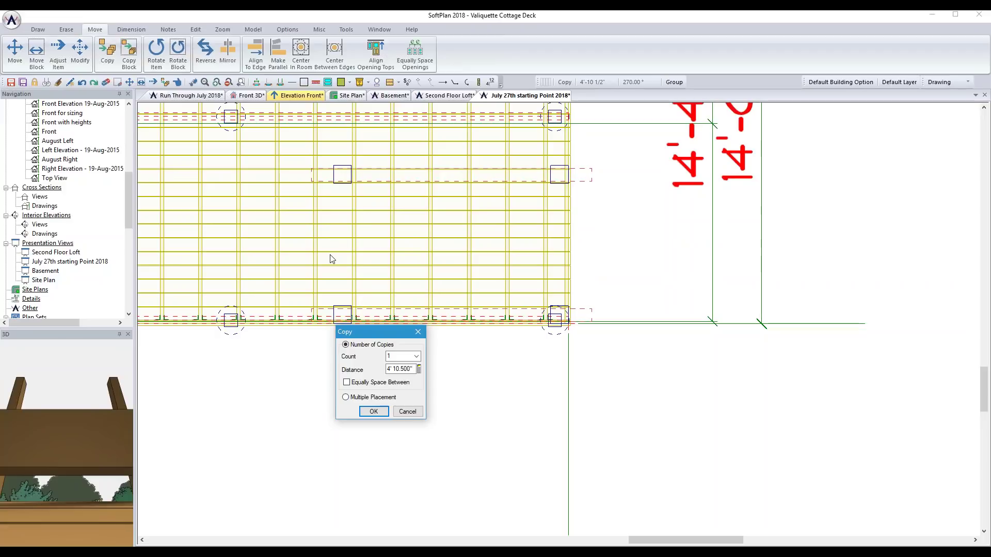
click(381, 411)
- Raise the front 6x10 Wood Beam at the deck's front corner by setting its Top of Beam offset to 9' up
click(118, 82)
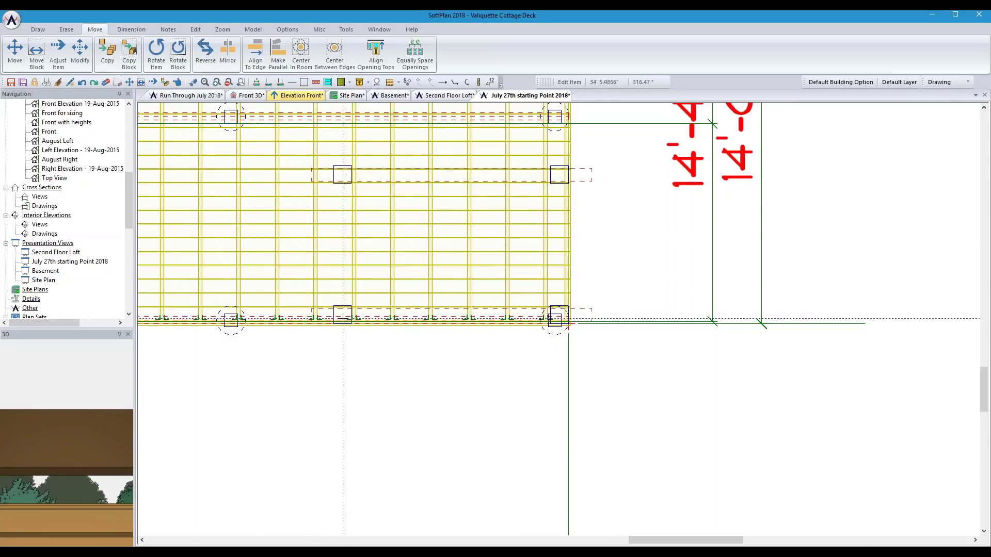
click(359, 311)
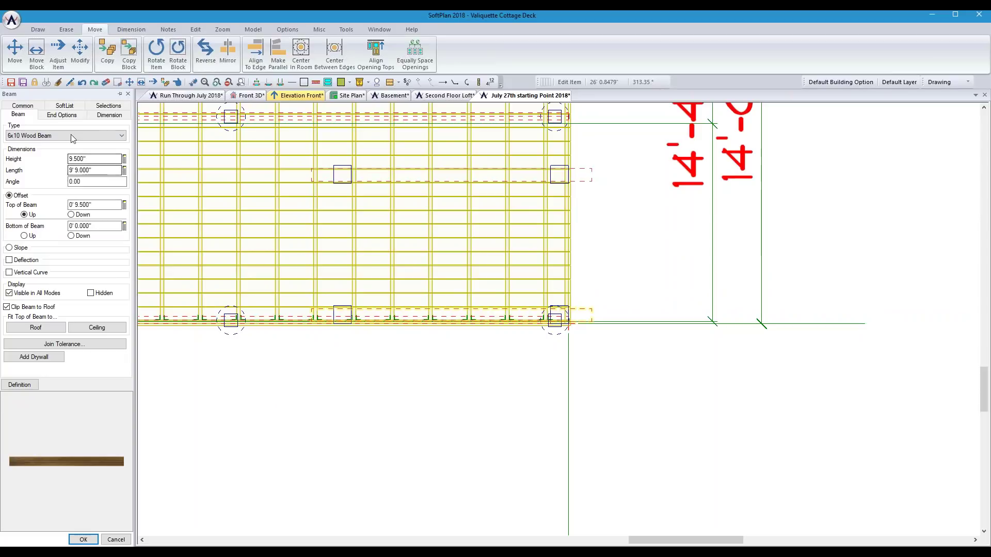
click(24, 106)
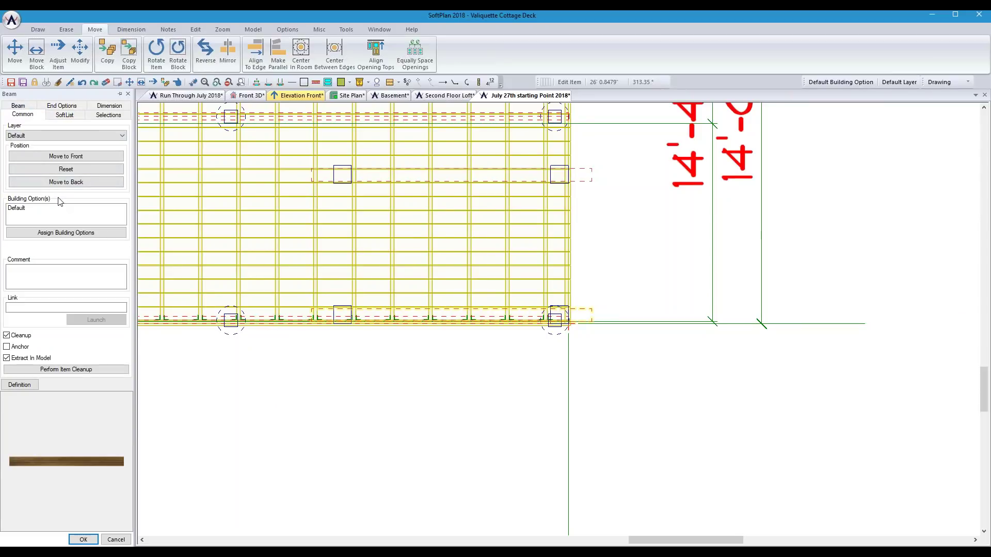
click(17, 107)
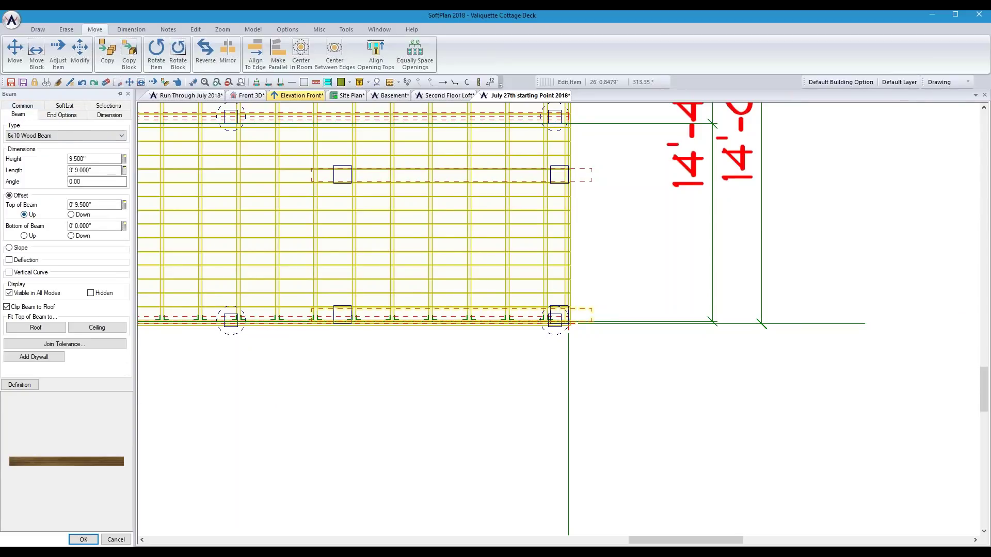
click(108, 205)
text(9')
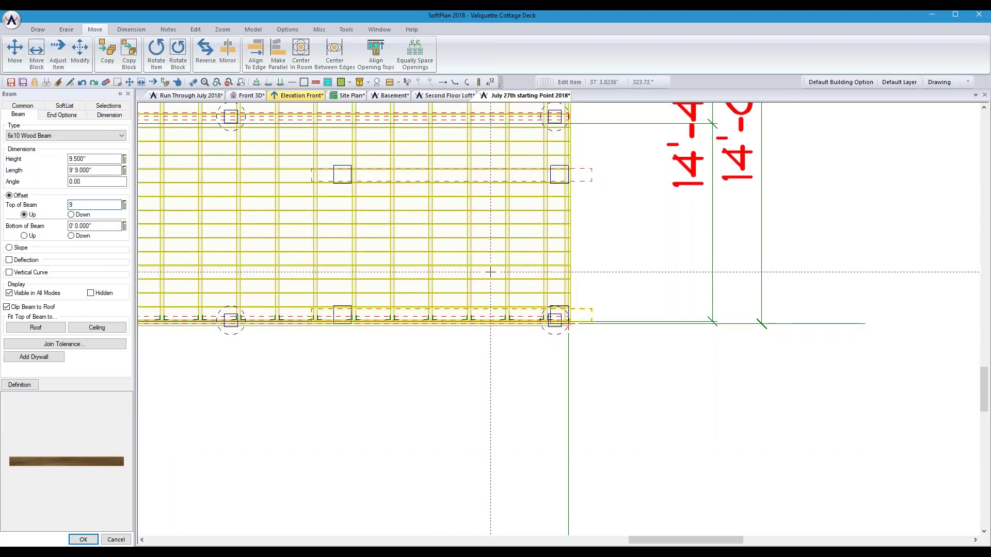
click(84, 539)
- Repeat the 9' top-of-beam height edit on the rear 6x10 beam
right_click(303, 385)
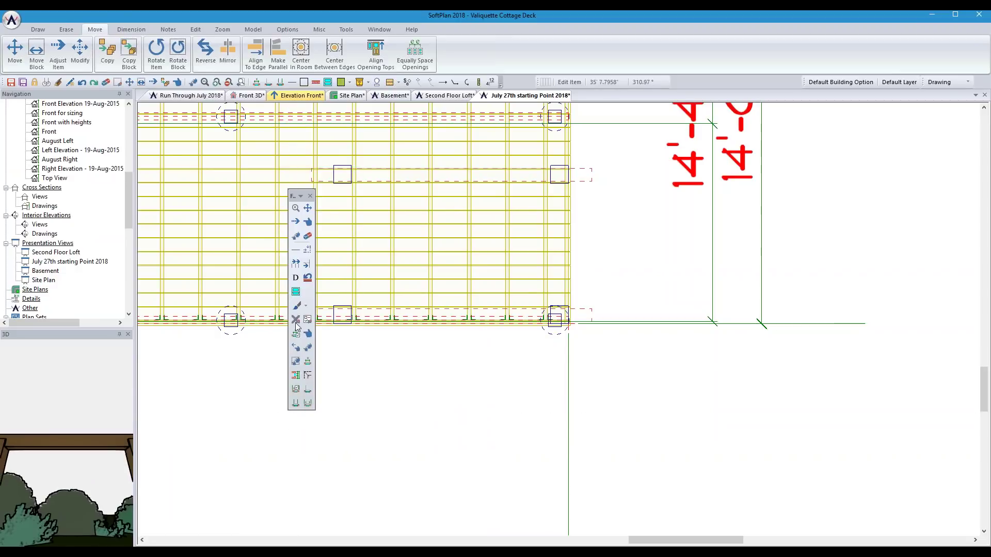
click(296, 237)
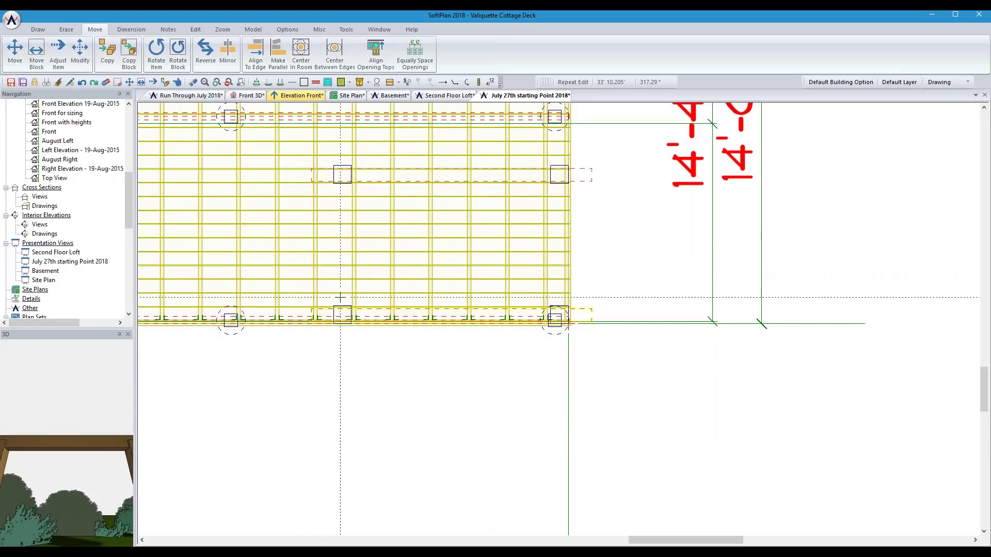
click(368, 200)
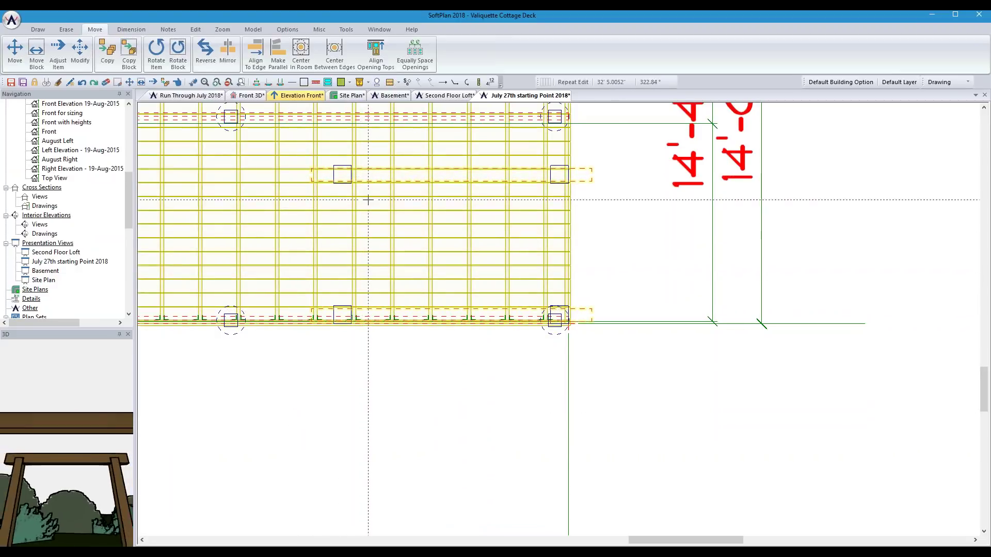
- Examine the raised beams and posts at the deck's far front corner in the Front 3D view, from close up and from a higher viewpoint
click(253, 96)
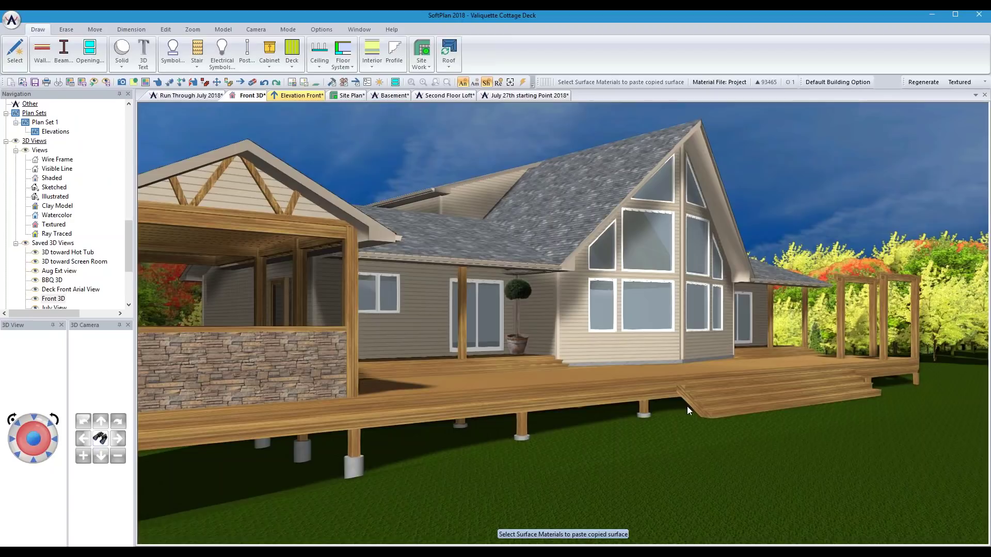
key(Left)
key(Left)
key(Left)
key(Left)
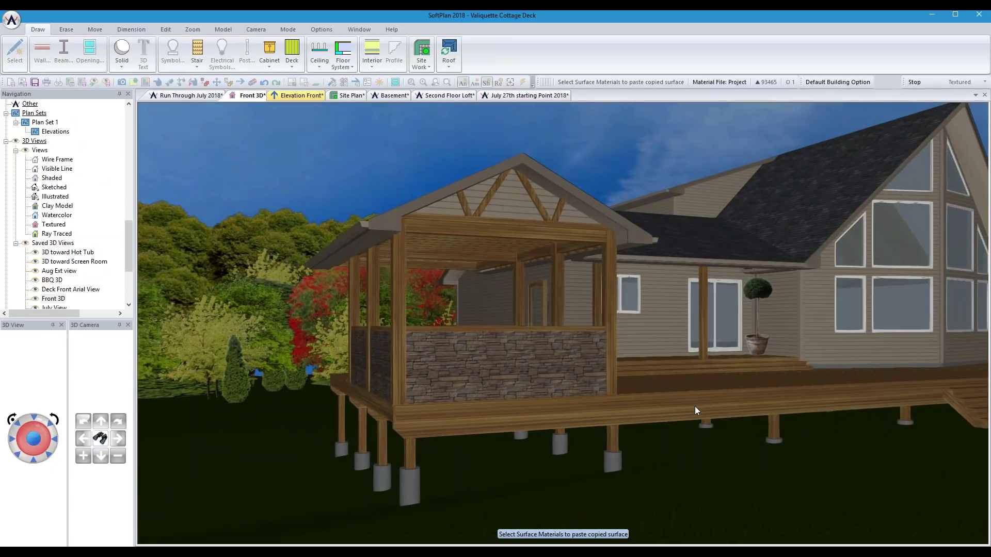
key(alt+Right)
key(alt+Right)
key(alt+Right)
key(alt+Right)
key(alt+Right)
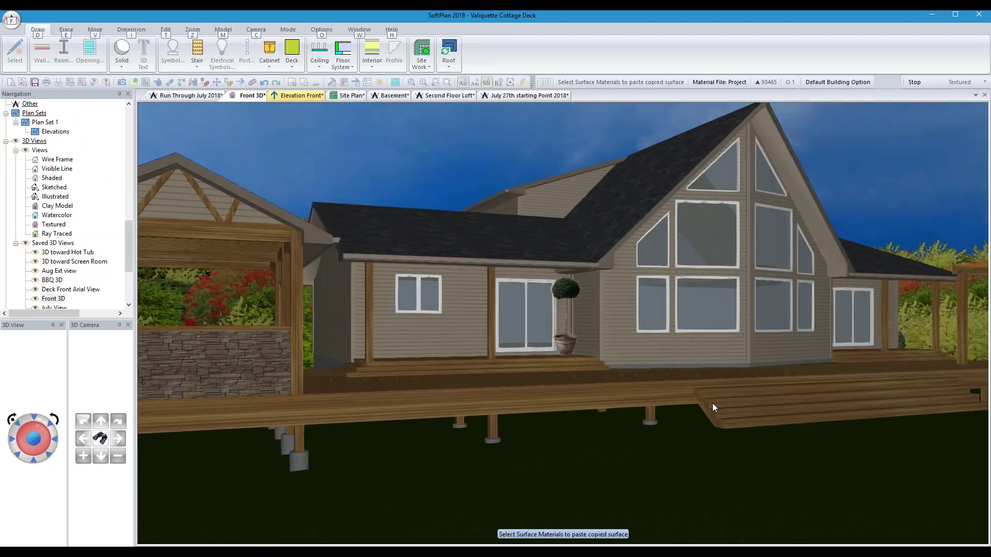
key(alt+Right)
key(alt+Right)
key(alt+Right)
key(alt+Right)
key(alt+Right)
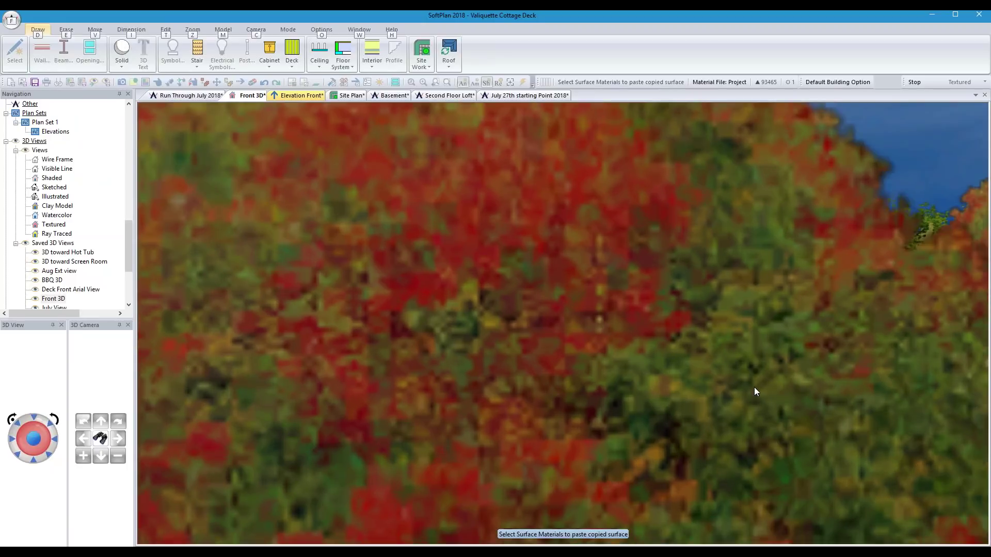
key(Up)
key(Up)
key(Up)
key(Up)
key(Up)
key(Up)
key(Up)
key(Up)
key(Up)
key(Up)
key(Up)
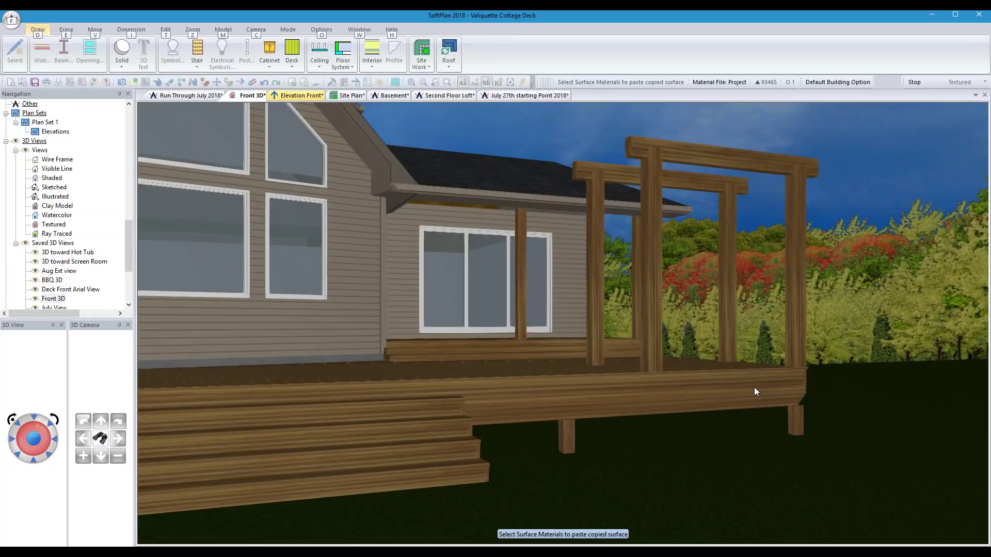
key(alt+Right)
key(alt+Right)
key(alt+Right)
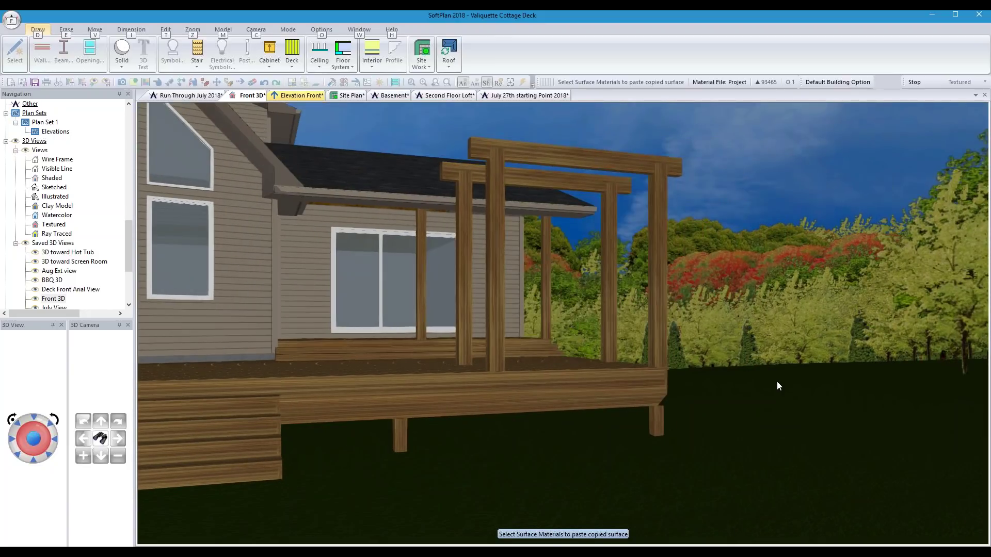
key(Up)
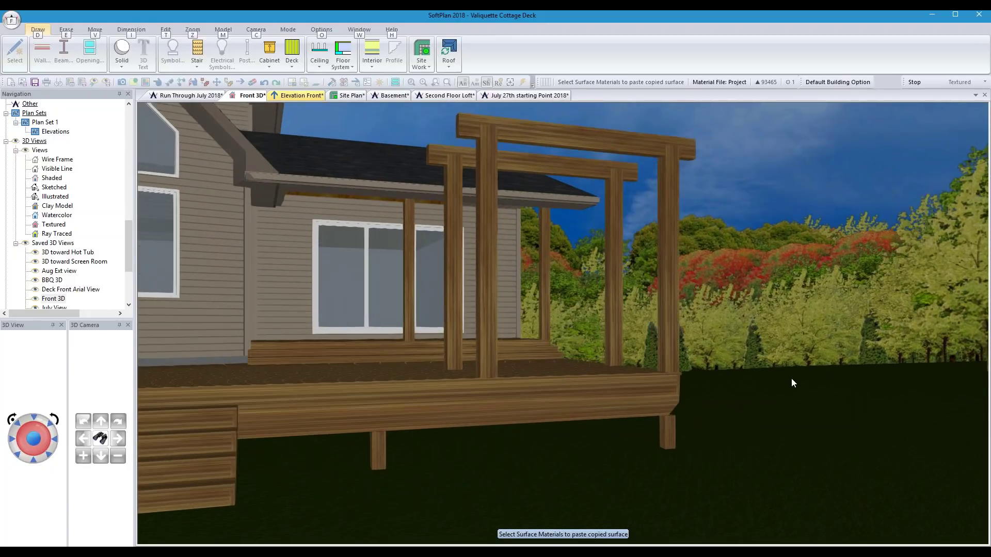
key(alt+Up)
key(alt+Up)
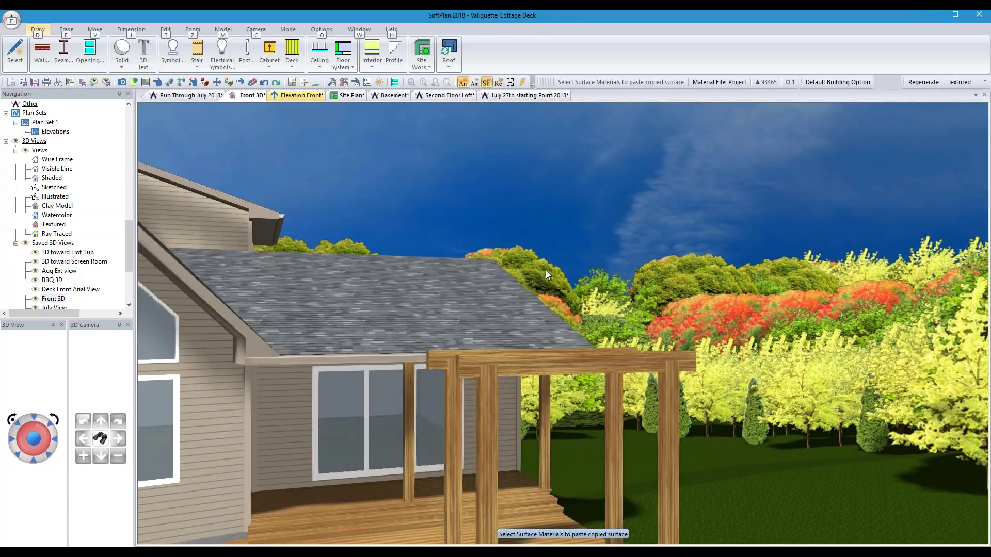
- Set both end styles of the front 6x10 beam to the Beam End\chamfer profile and repeat the edit on the rear beam
right_click(541, 376)
click(558, 394)
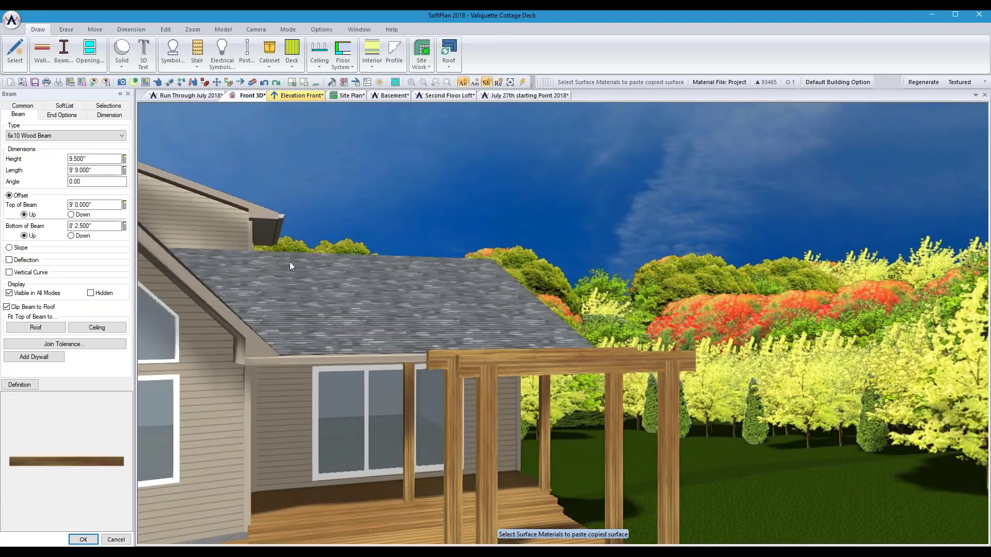
click(63, 114)
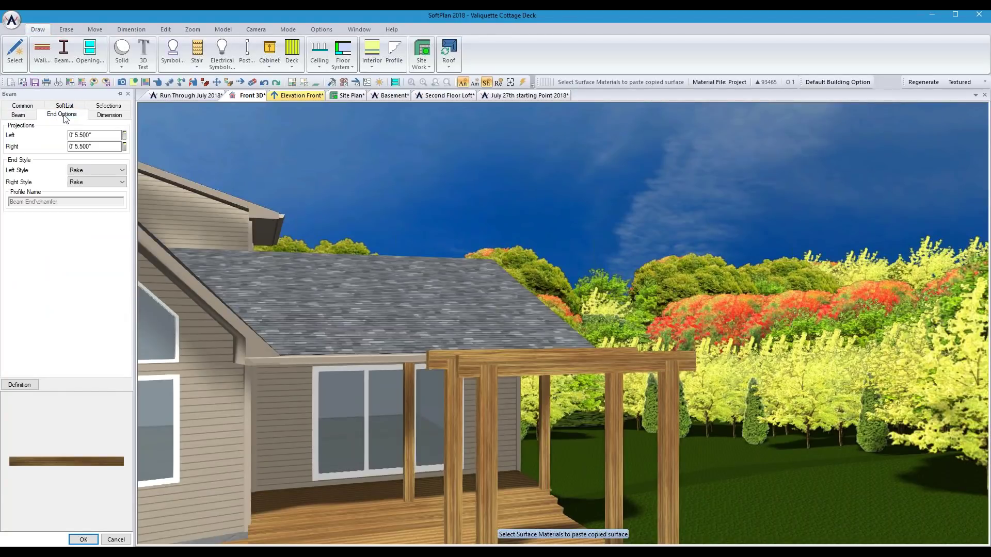
click(89, 170)
click(90, 179)
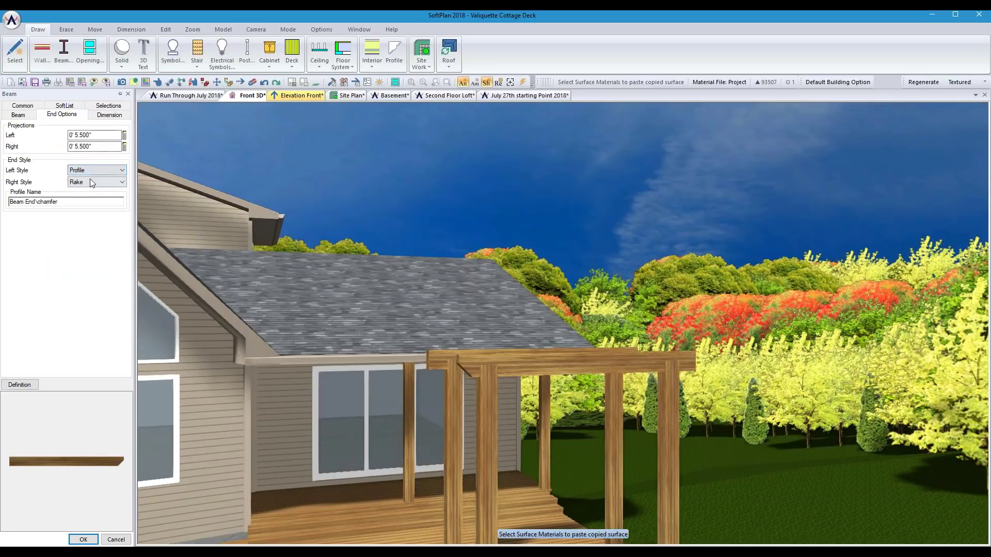
click(92, 183)
click(87, 191)
click(171, 83)
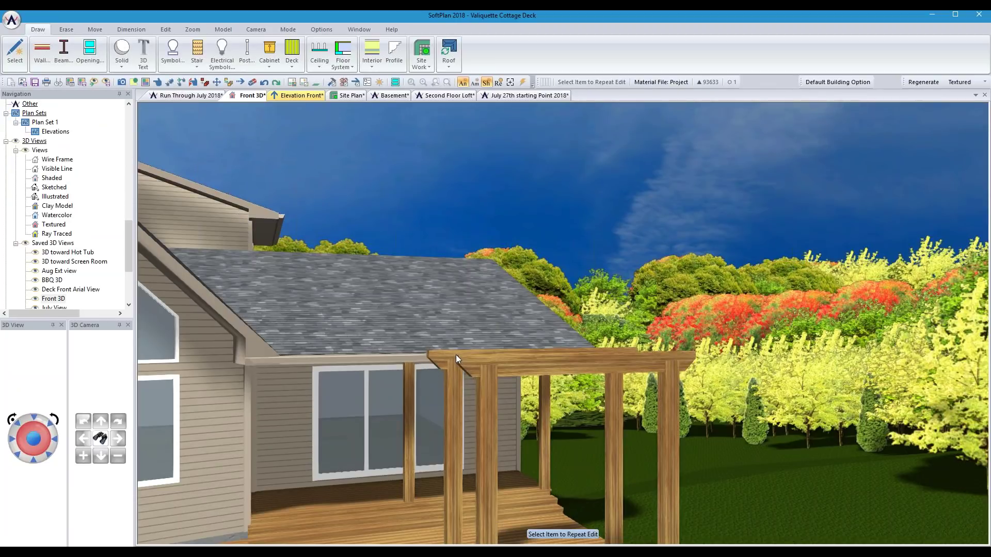
- Make the 6x6 pressure treated post beneath the front beam adjust its height to fit to the beam
right_click(490, 400)
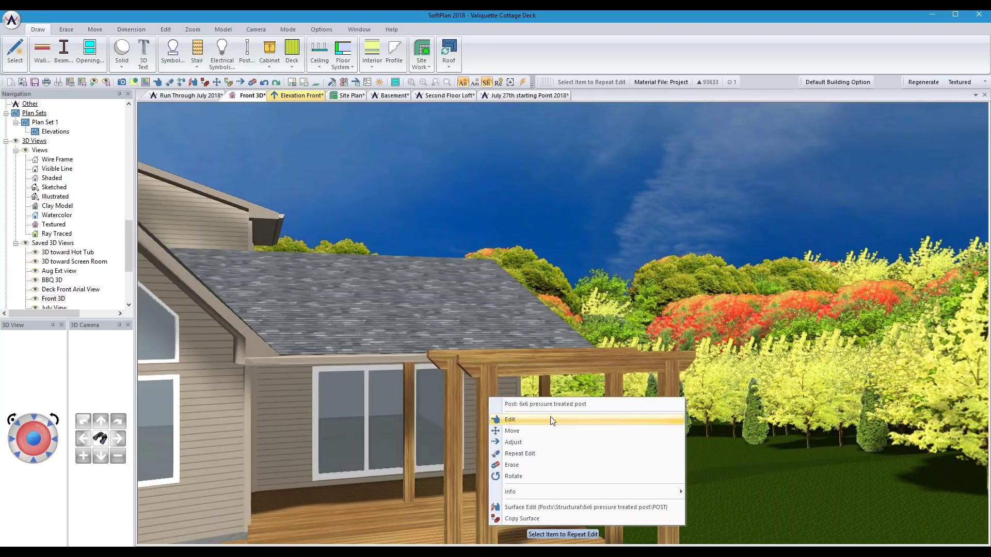
click(516, 422)
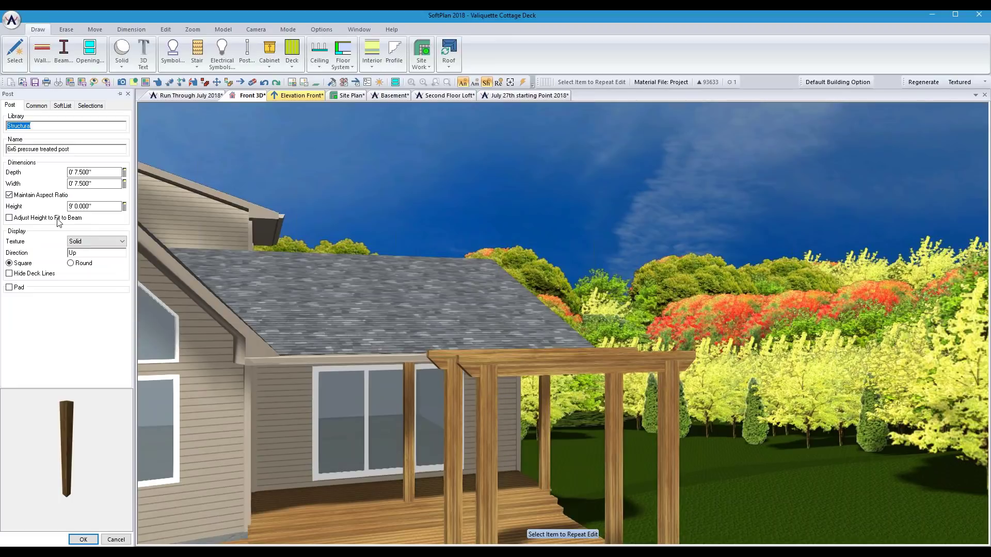
click(35, 218)
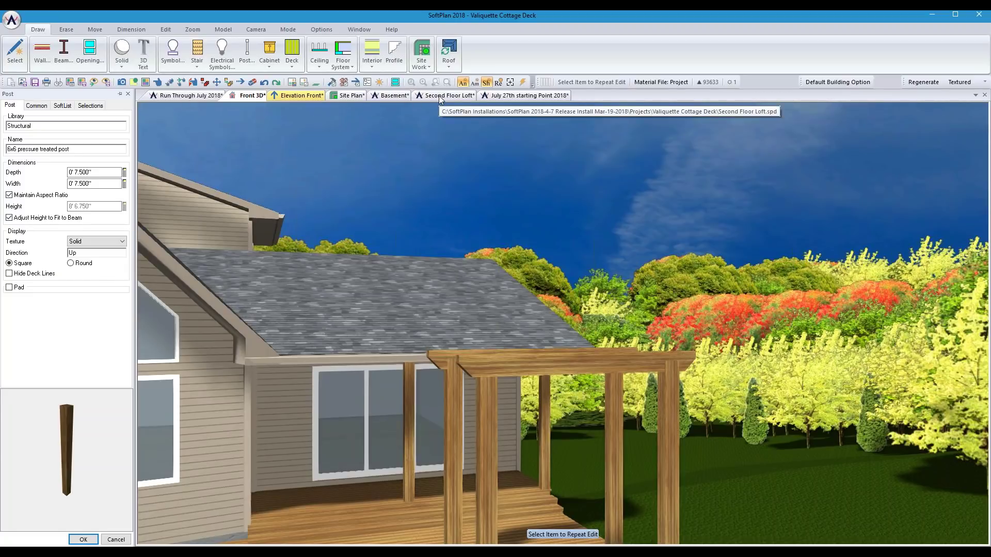
- In the July 27th plan, draw a Joist deck component about 9'-9" by 6' over both beams, extending past them at front and rear
click(521, 95)
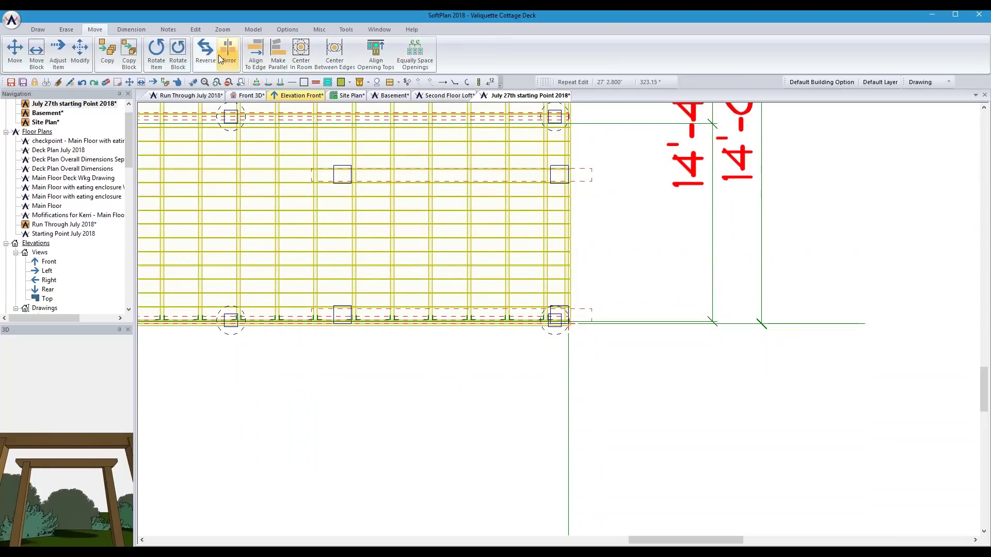
click(36, 29)
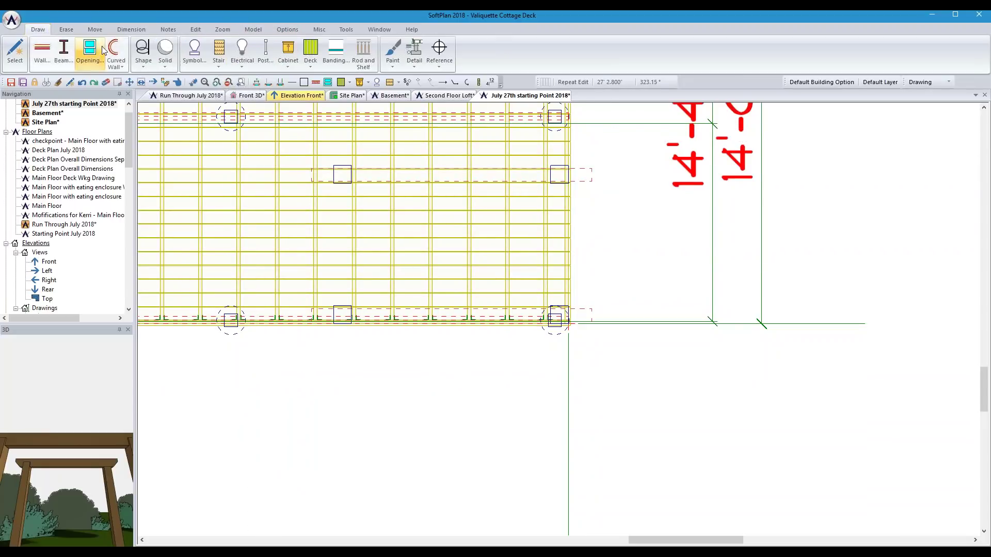
click(310, 60)
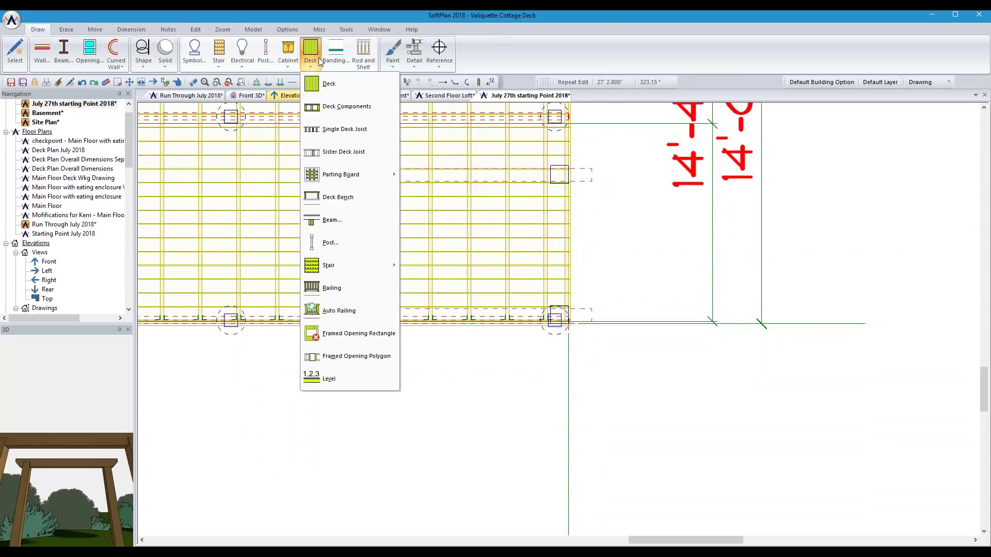
click(336, 104)
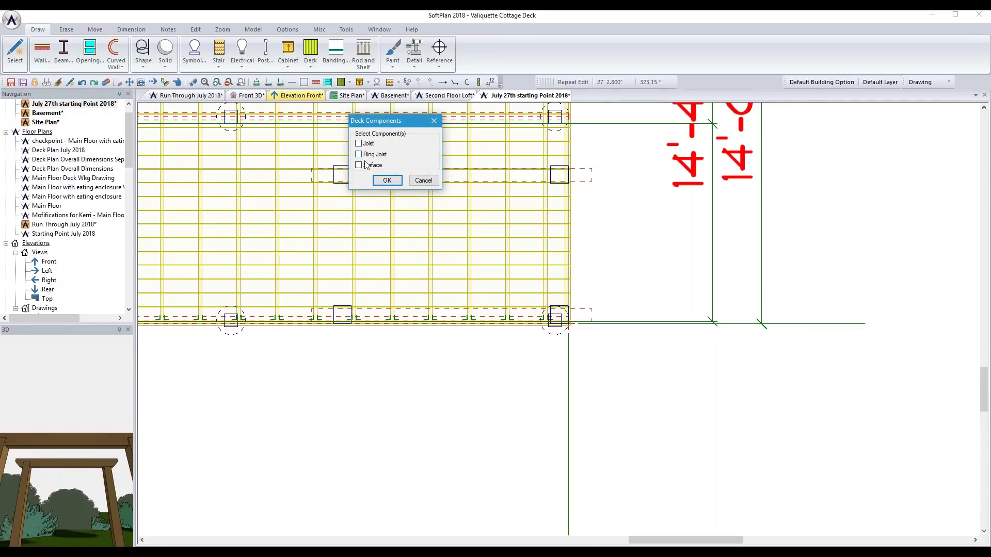
click(375, 179)
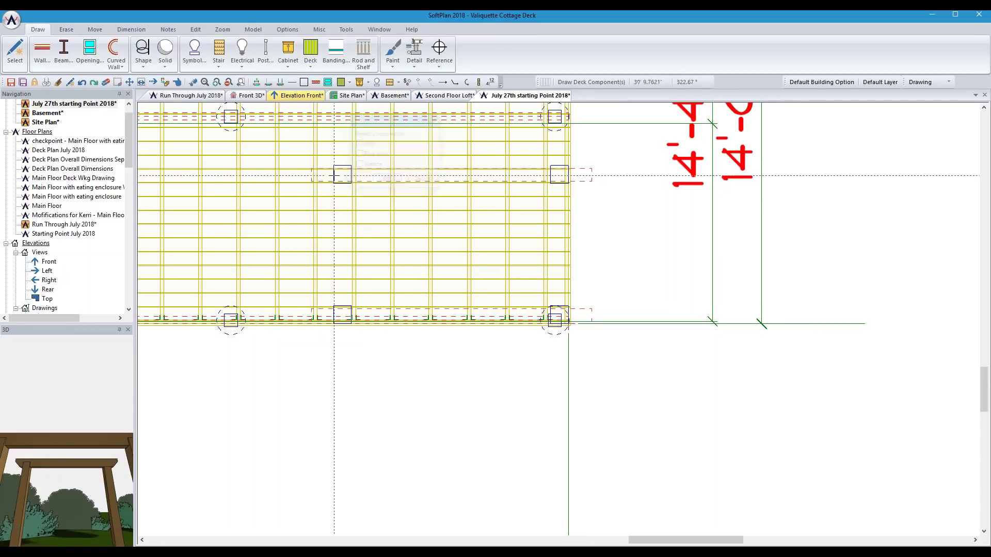
click(311, 160)
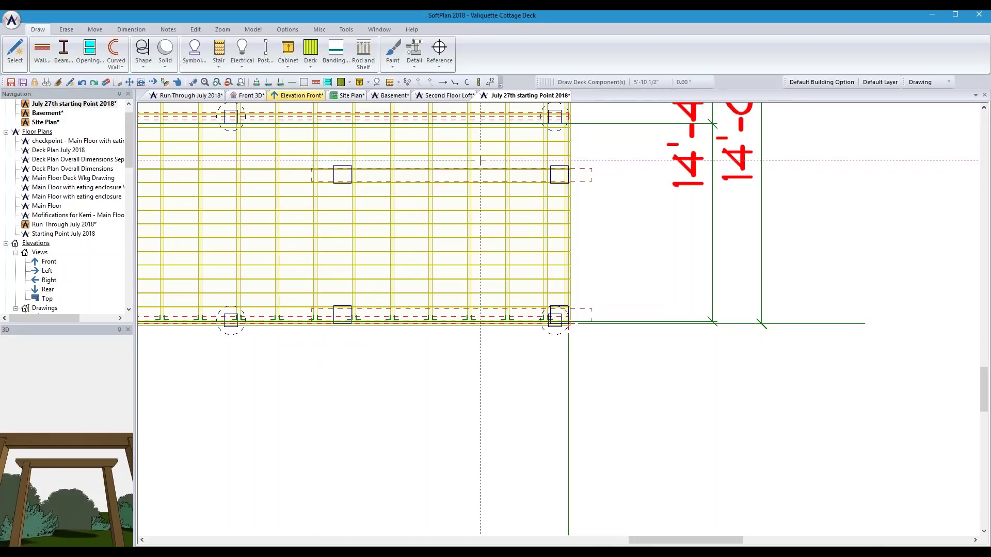
click(591, 161)
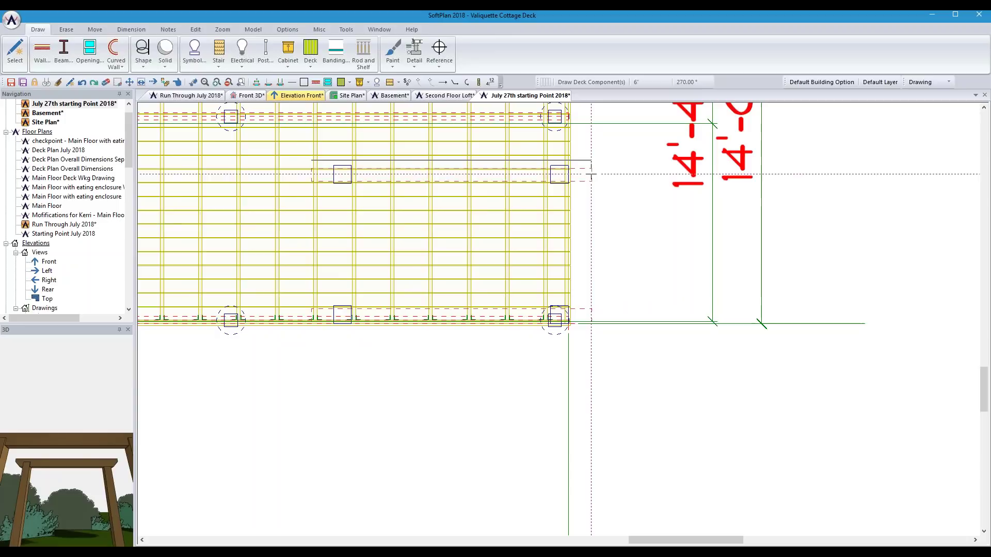
click(591, 333)
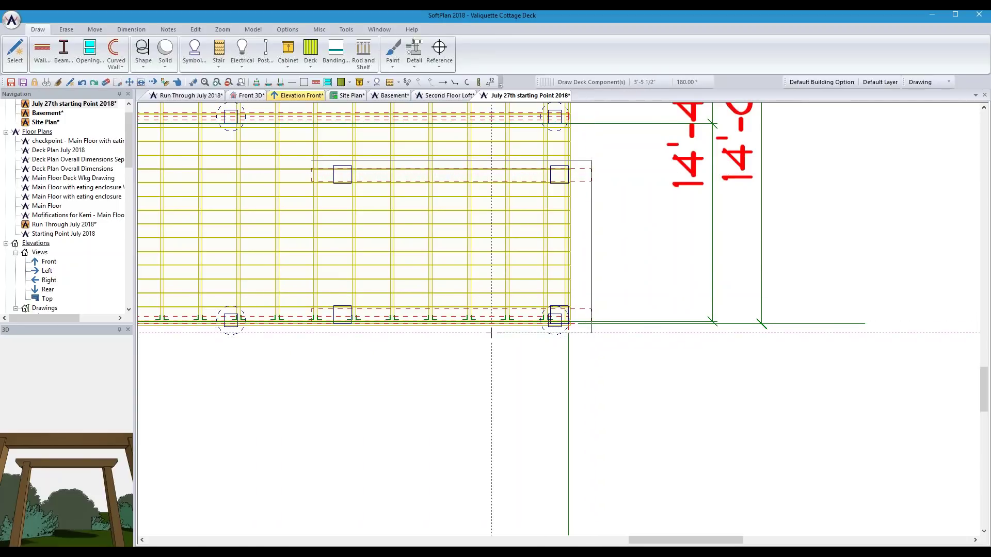
click(311, 333)
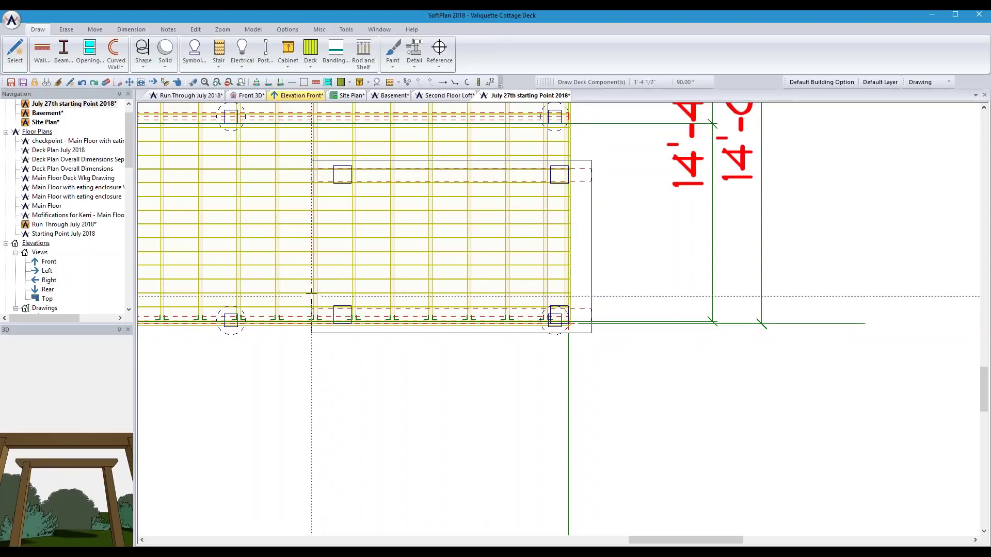
click(311, 160)
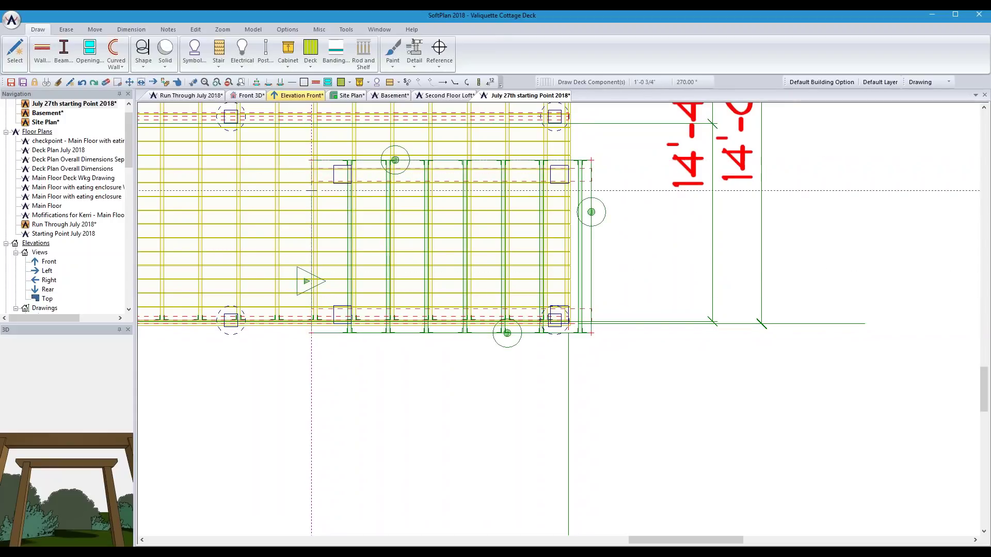
- Edit the pergola's joist component to turn off default hanger placement and offset it 8'-6" up
right_click(350, 221)
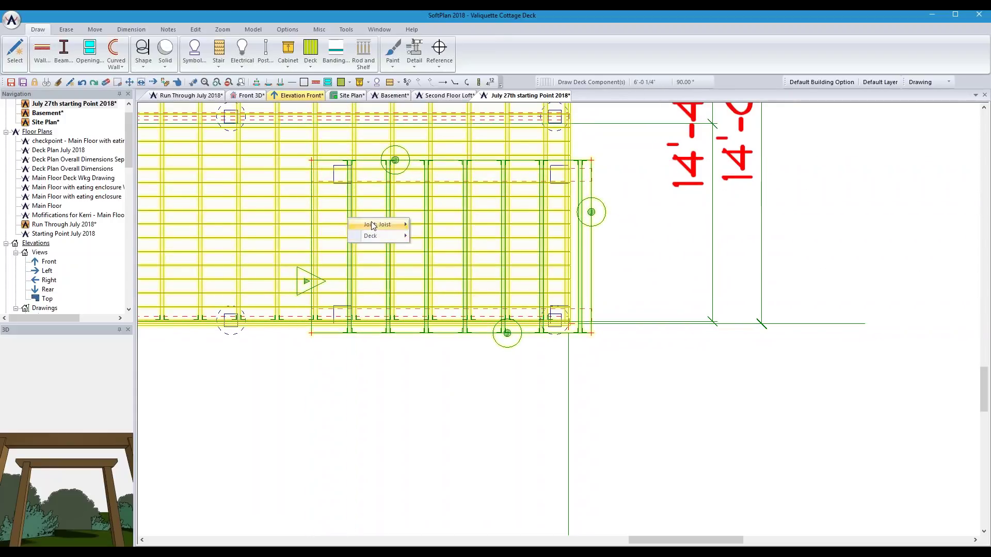
mouse_move(384, 224)
click(446, 227)
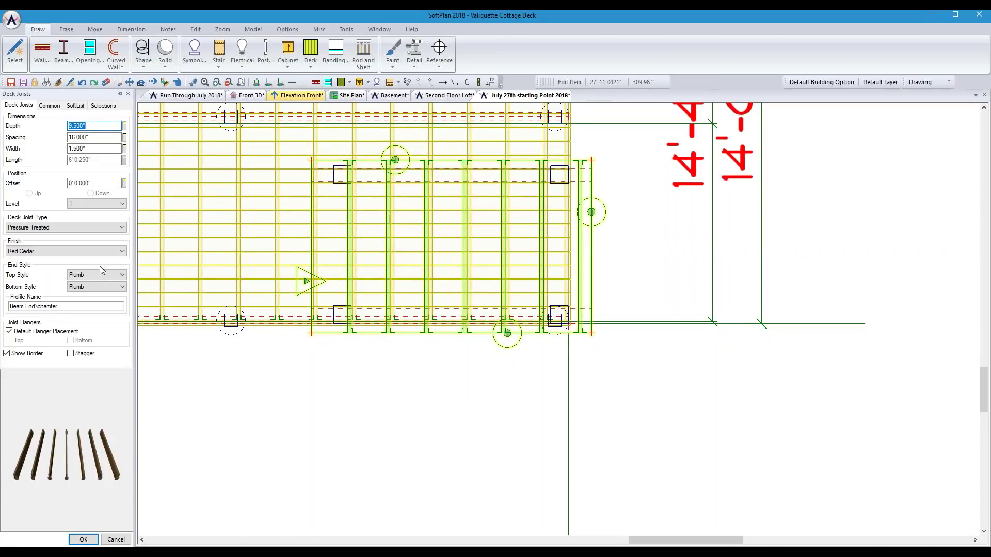
click(9, 332)
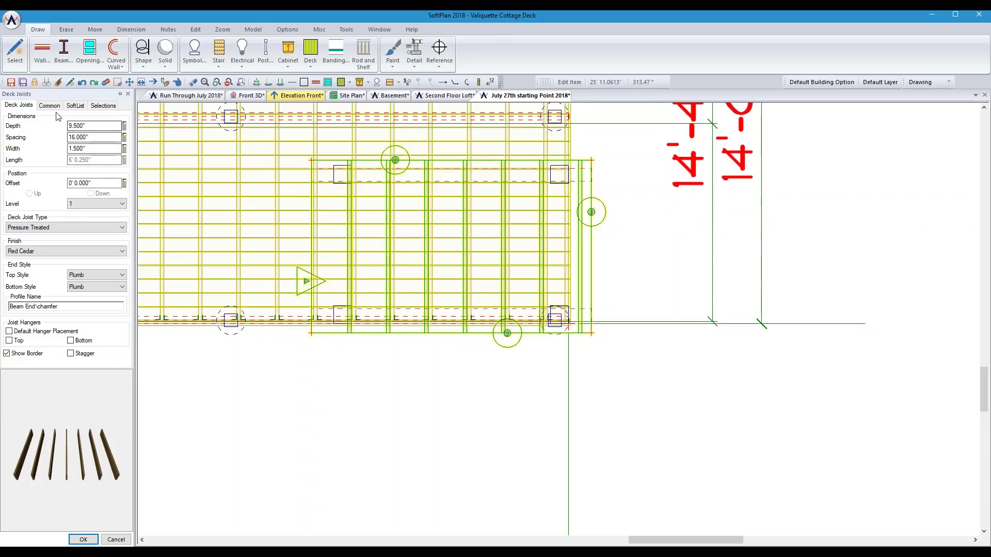
click(104, 182)
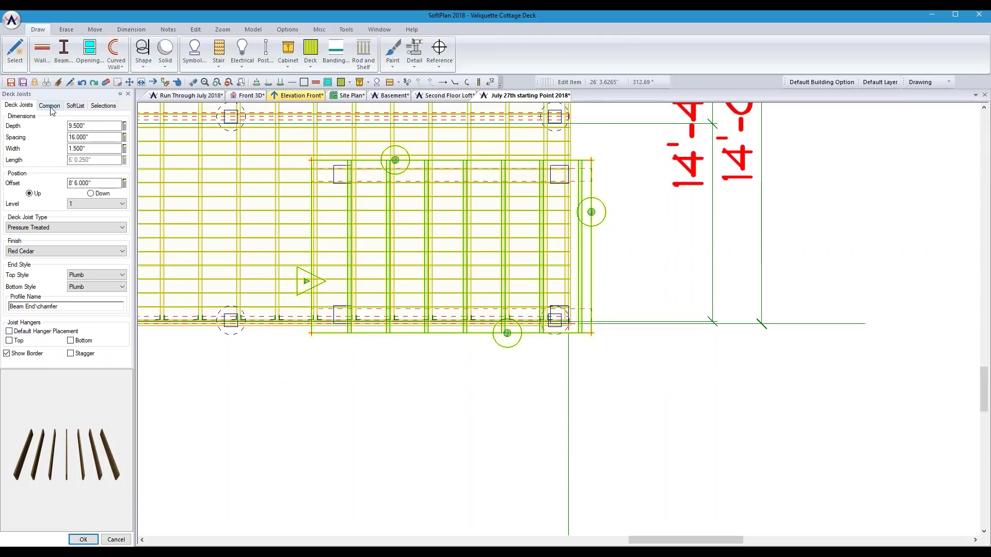
- Set the joists' top and bottom end styles to the Beam End\chamfer profile, apply the edit, and check the pergola in the Front 3D view
click(122, 275)
click(125, 286)
click(122, 287)
click(88, 299)
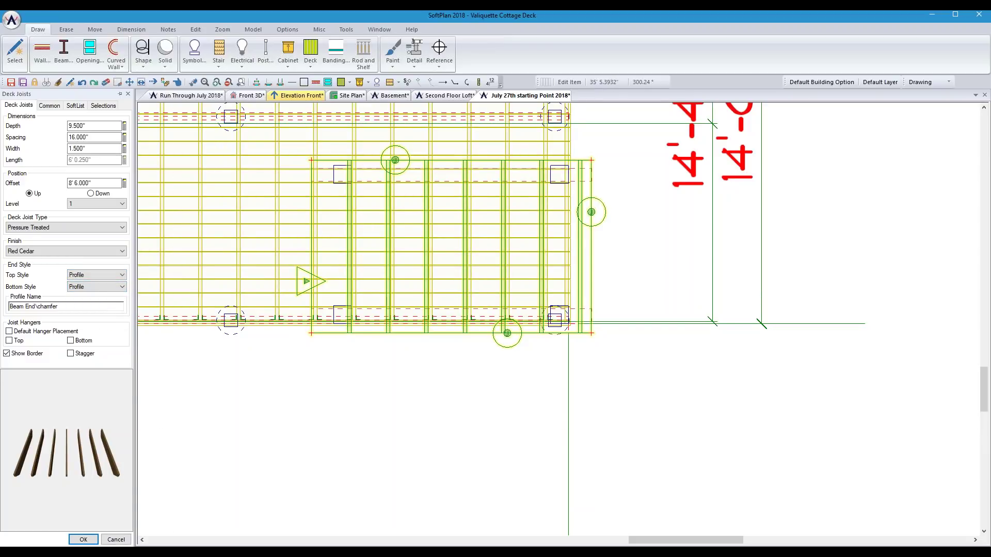
click(83, 540)
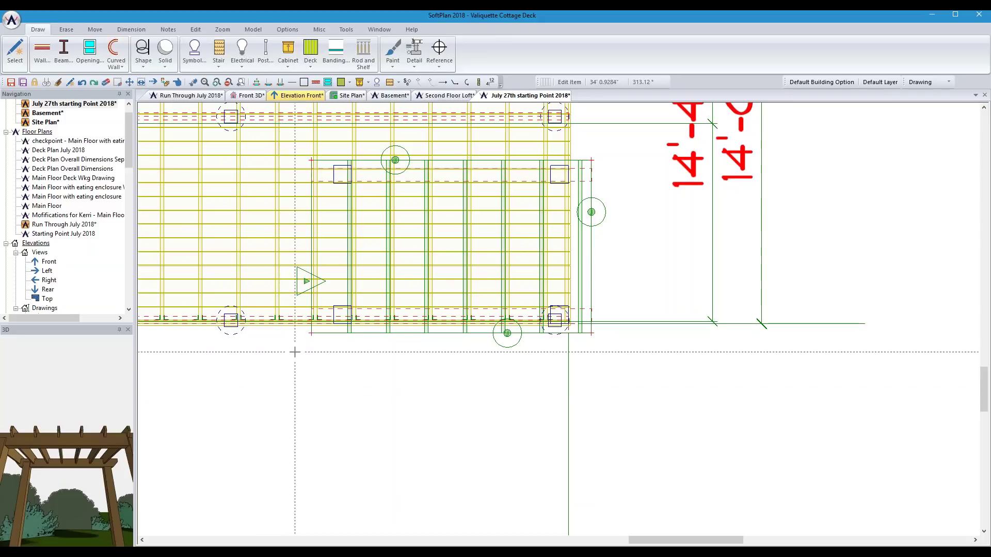
click(255, 96)
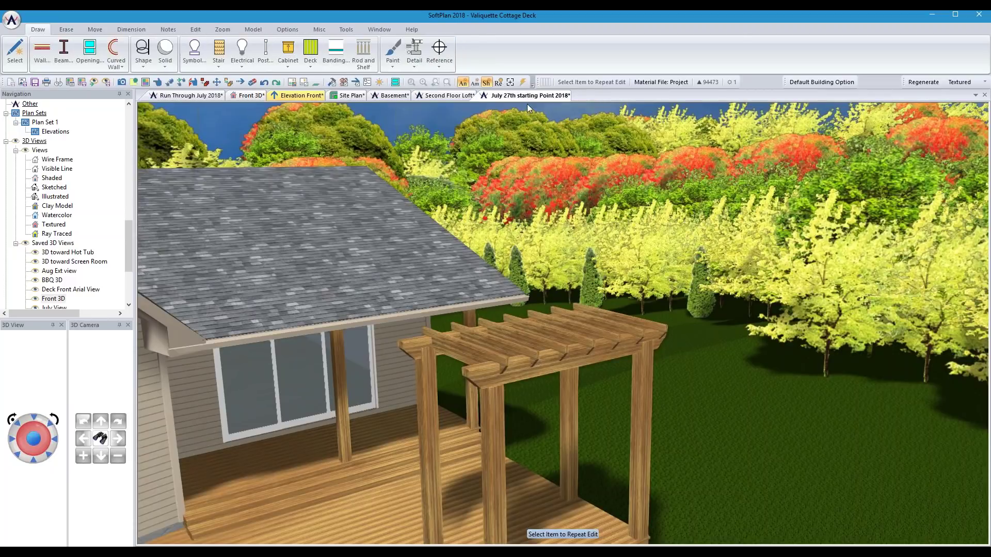
- In the July 27th plan, explode the pergola's joist component into individual joists
click(525, 96)
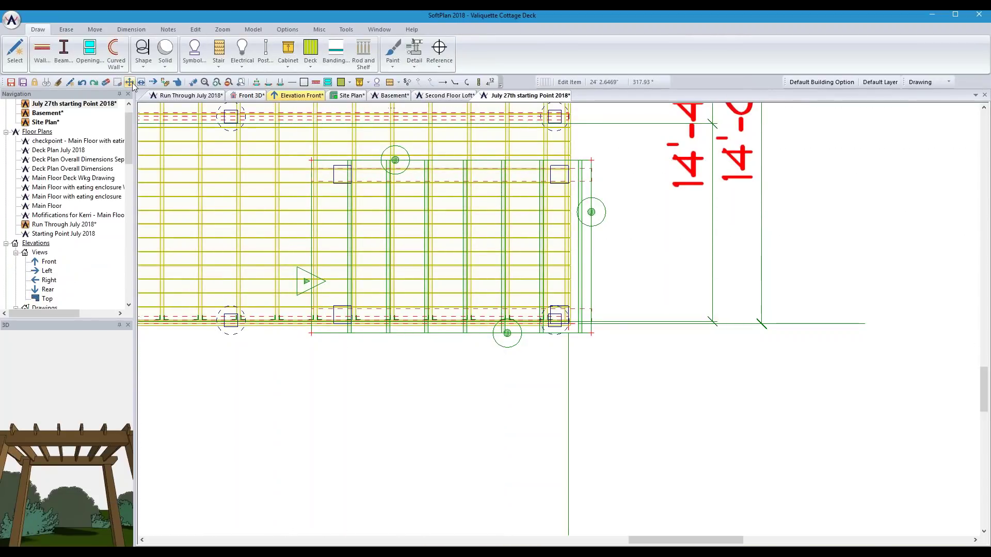
right_click(349, 230)
mouse_move(383, 241)
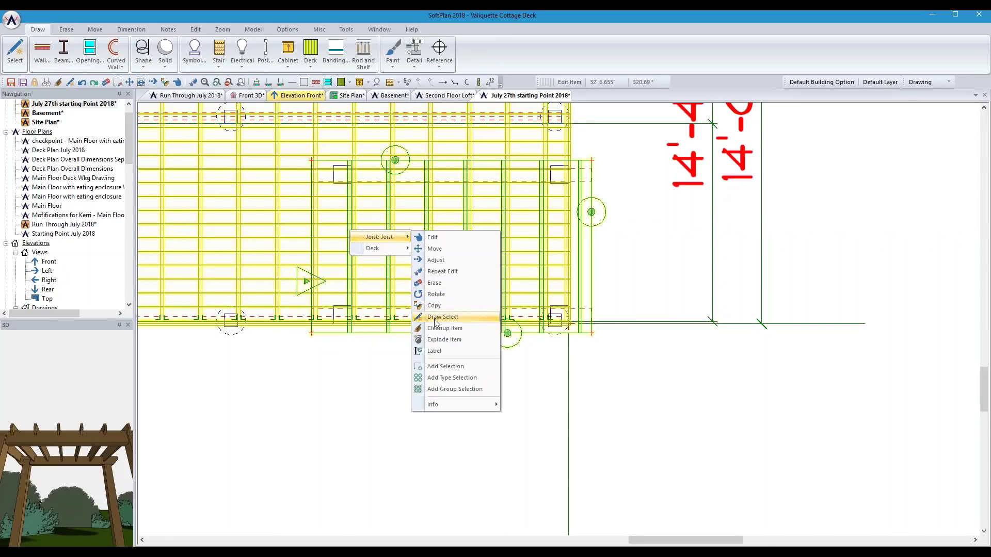
click(438, 340)
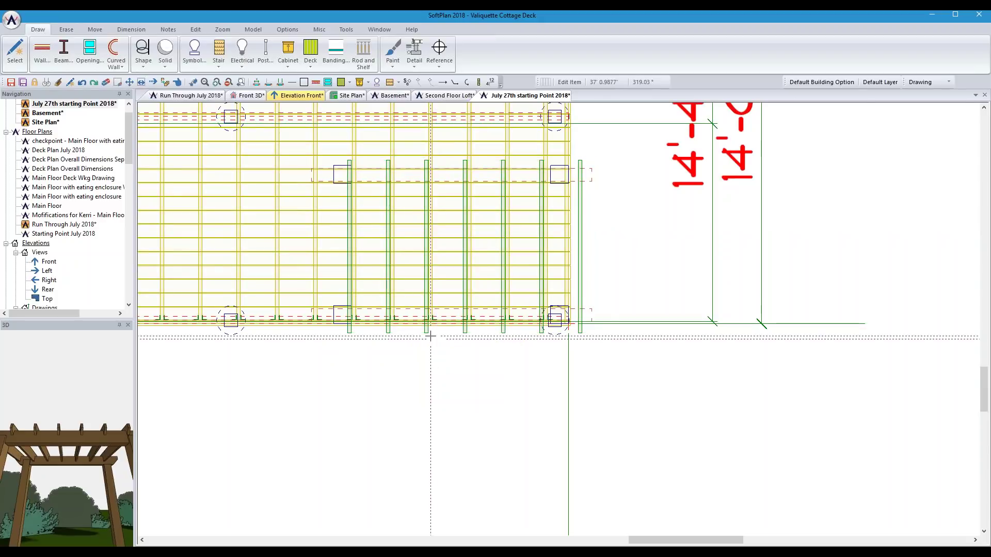
- Copy the end joist nearest the deck's middle 1'-2" outward to the beam ends, and check the pergola in the Front 3D view
click(95, 29)
click(108, 57)
click(349, 264)
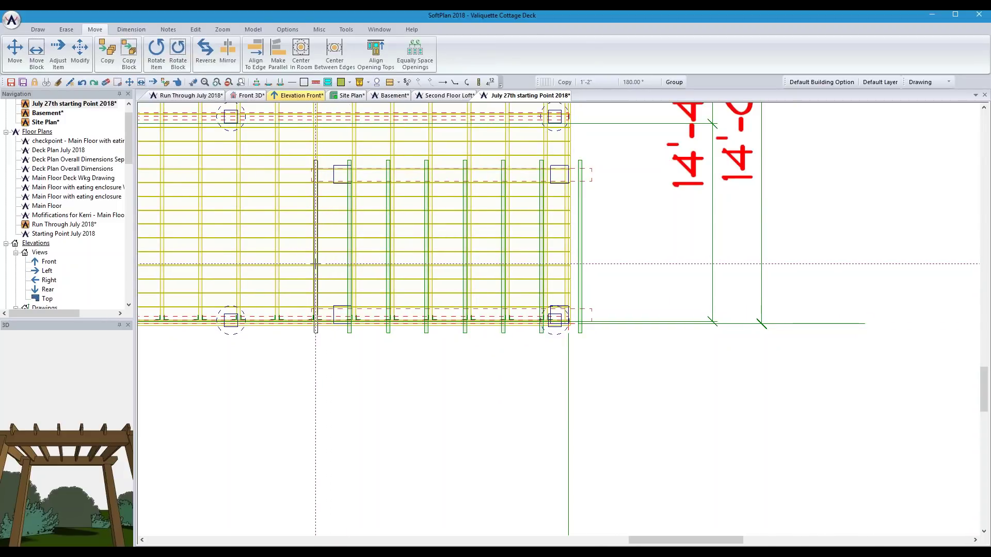
click(316, 263)
click(361, 362)
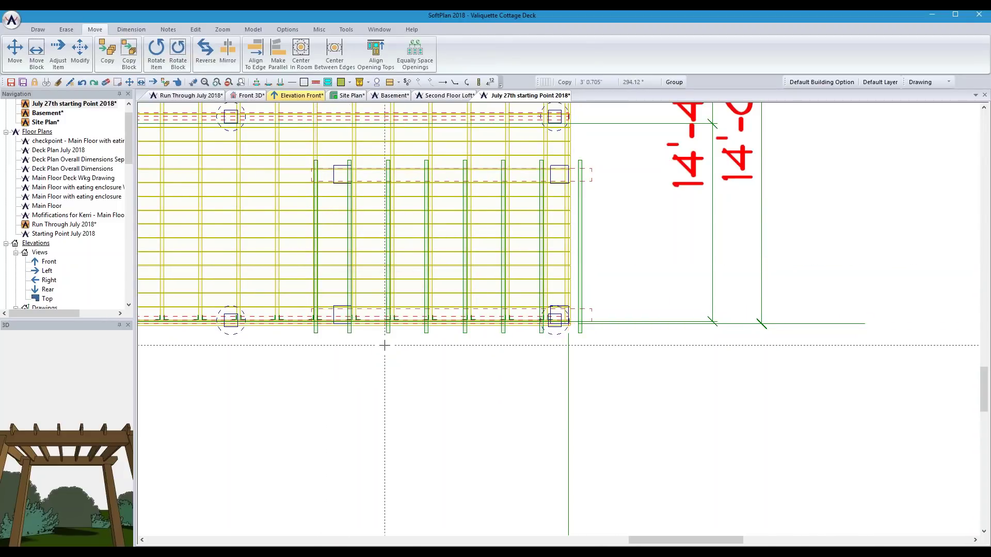
click(247, 96)
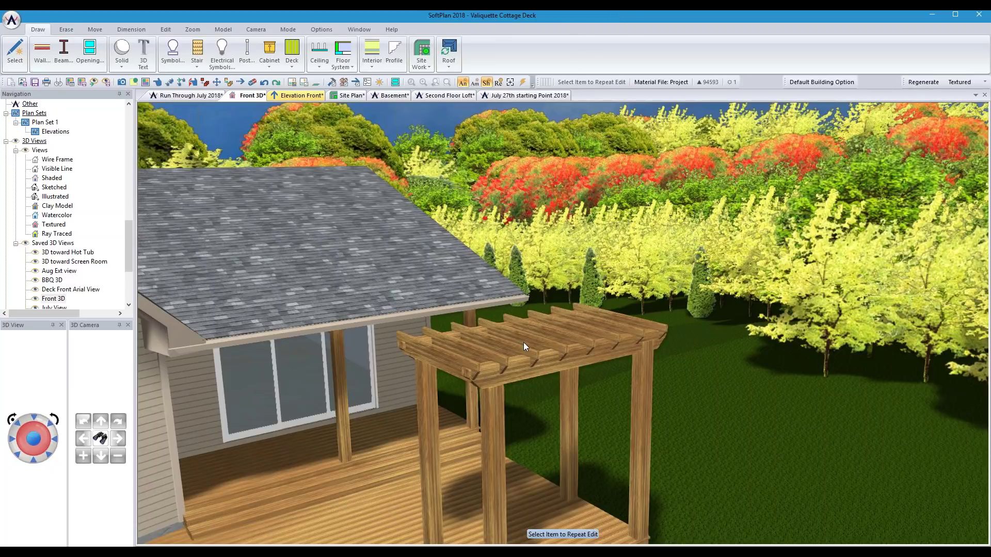
mouse_move(532, 367)
middle_down()
mouse_move(512, 400)
mouse_move(398, 389)
mouse_move(571, 495)
middle_up()
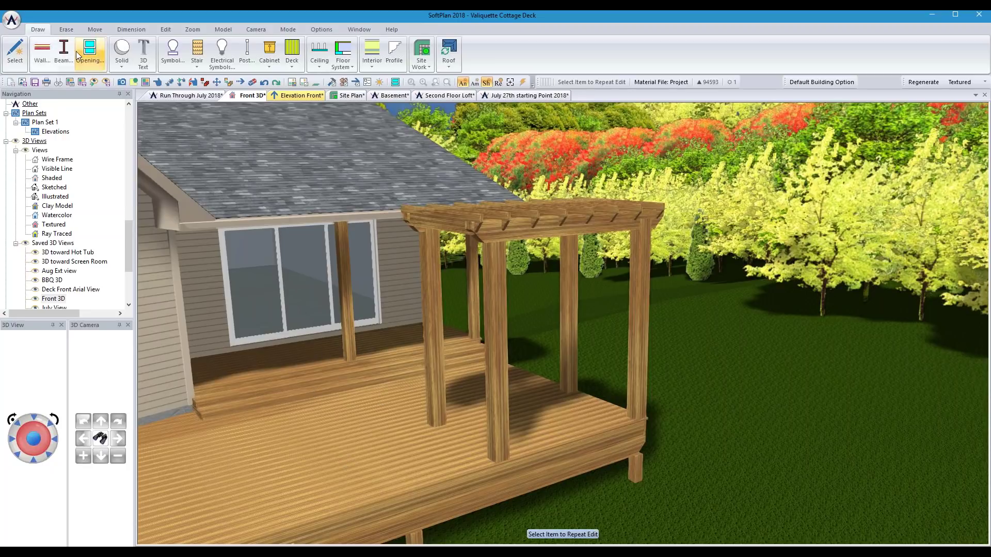
- In the July 27th plan, draw an L-shaped deck bench from the stair's end along the front edge and about 7' back along the side
click(291, 54)
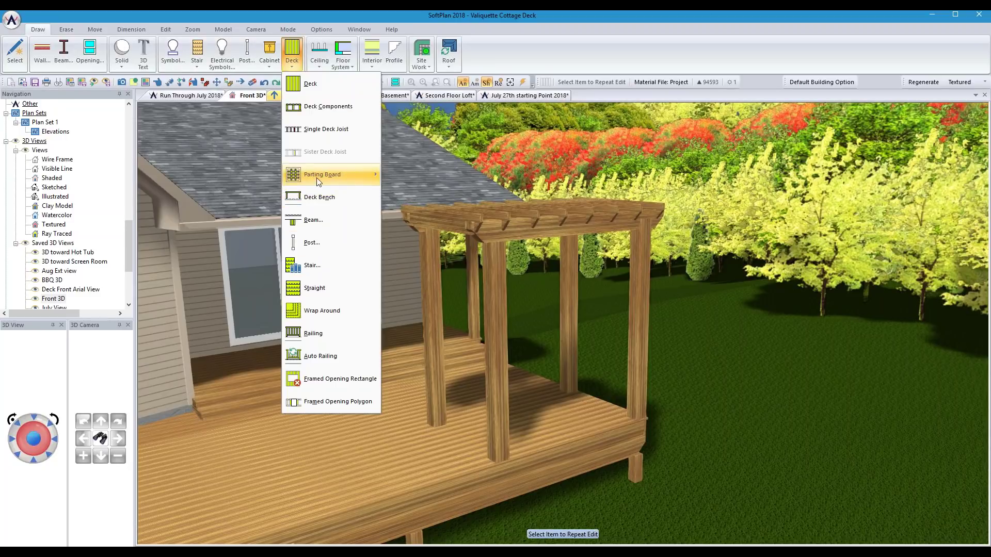
click(317, 196)
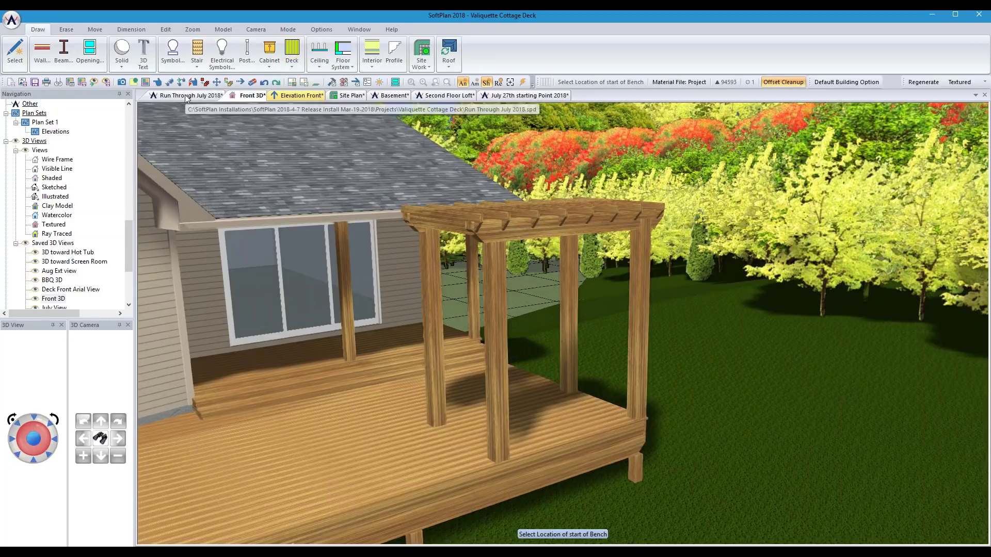
click(504, 97)
scroll(535, 214, down, 2)
scroll(524, 235, down, 1)
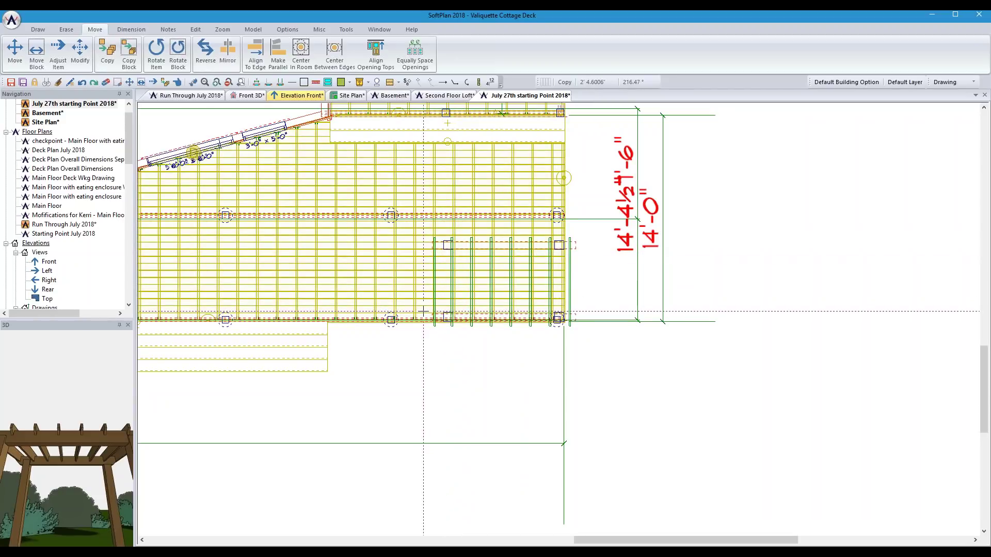
click(35, 30)
click(310, 52)
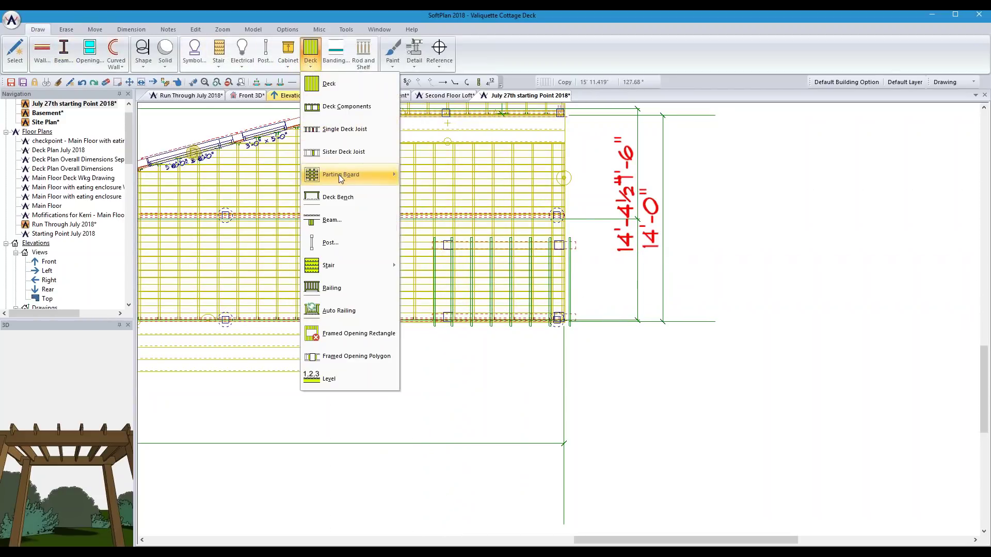
click(338, 196)
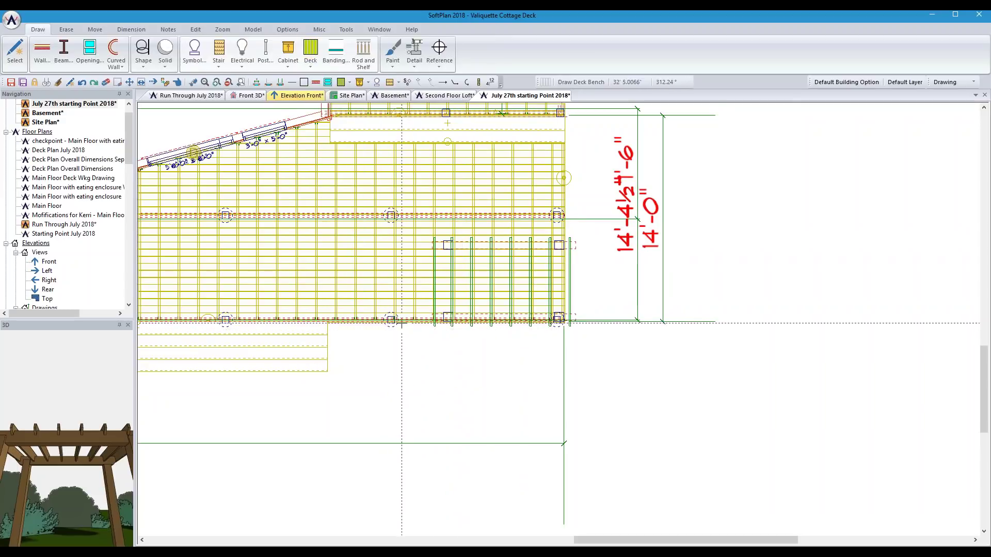
click(329, 319)
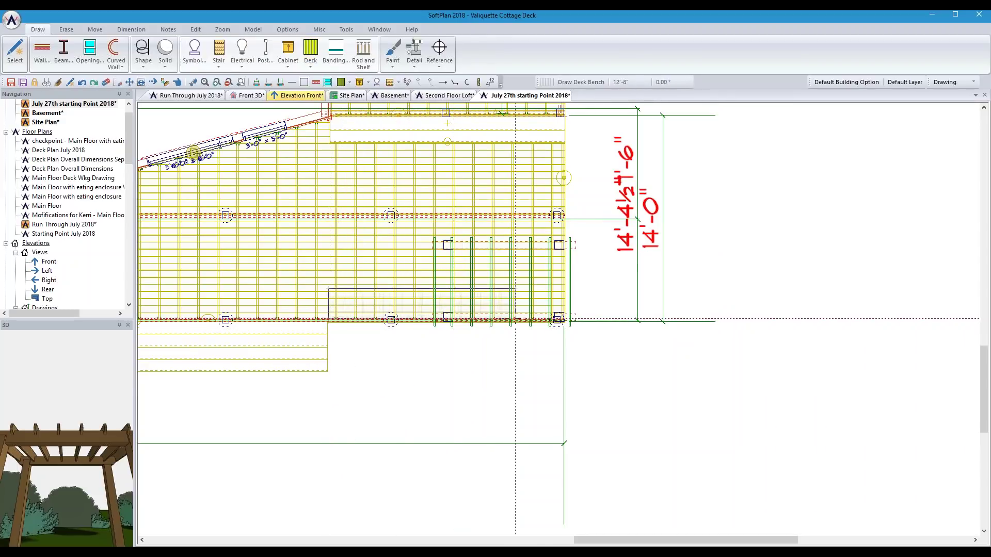
click(564, 319)
click(524, 293)
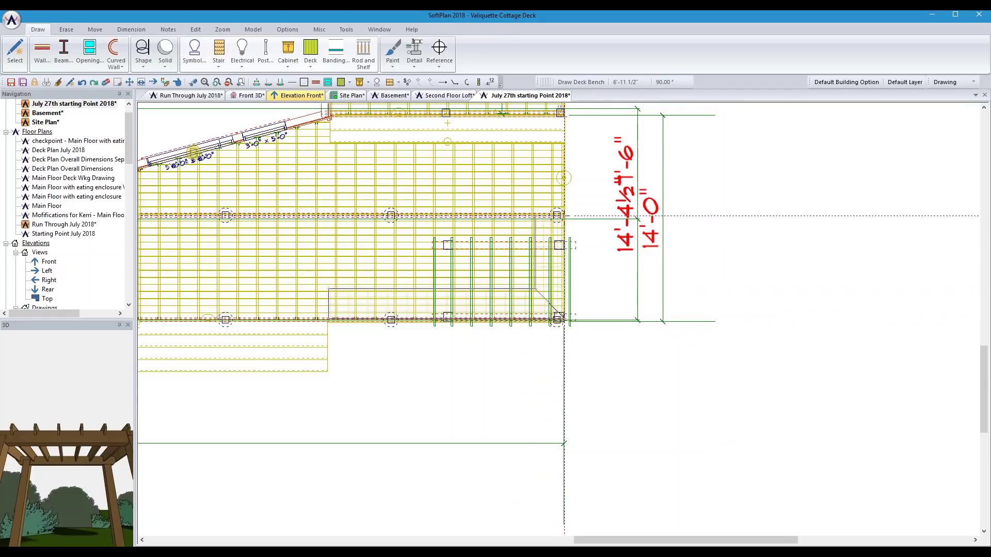
double_click(533, 216)
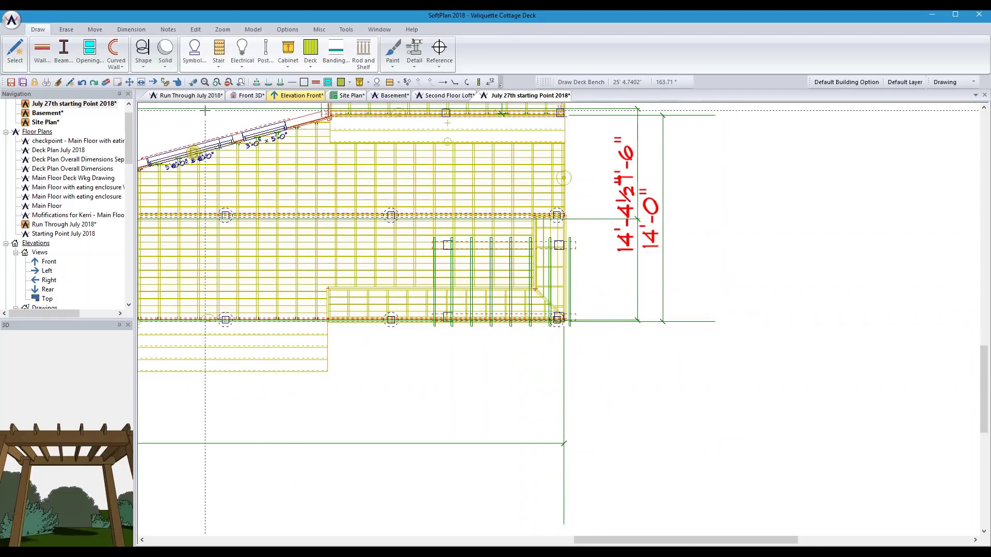
click(248, 96)
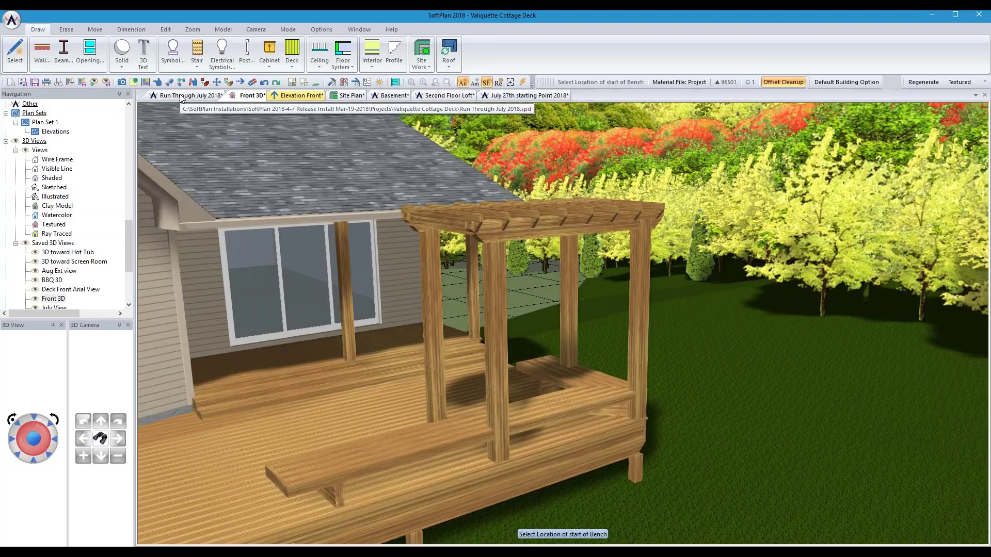
- In the July 27th plan, move the pergola's rear beam and its two posts as one block toward the house
click(501, 96)
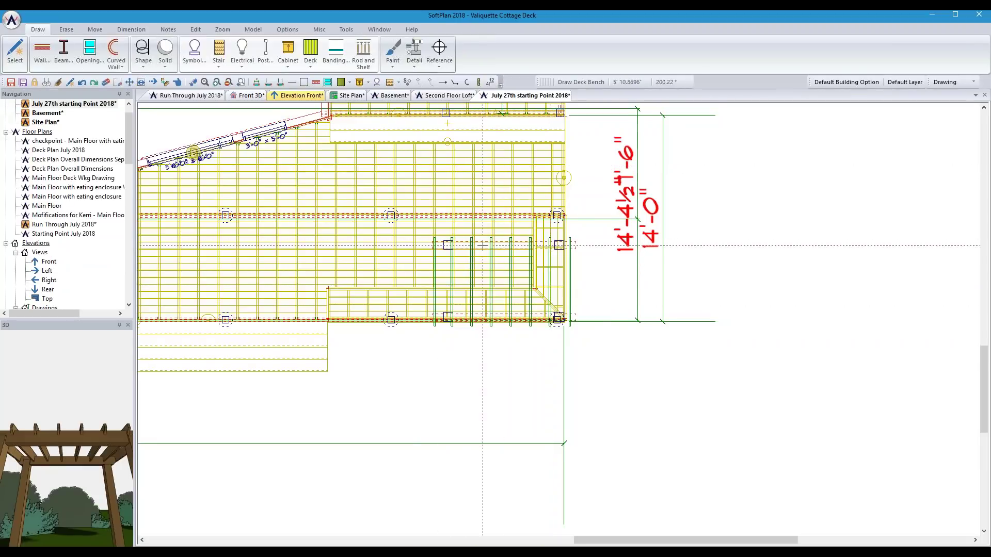
click(141, 82)
click(416, 229)
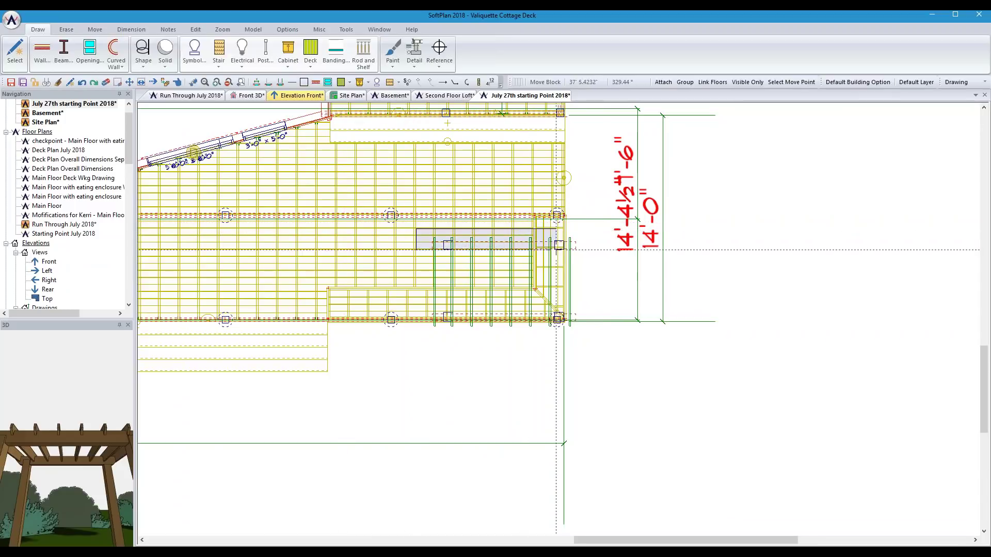
click(596, 250)
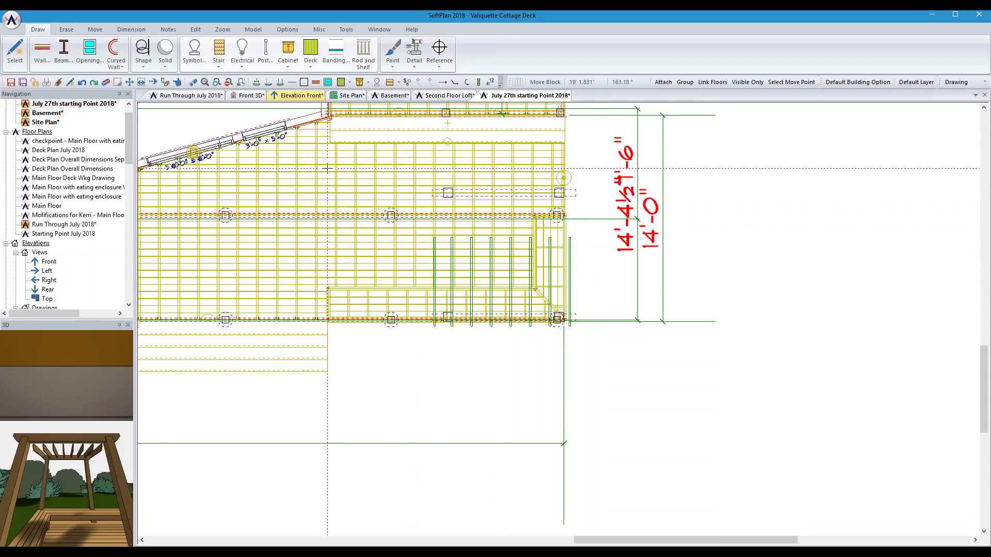
- Lengthen the first two joists at the pergola's inner end so they reach just past the relocated rear beam
click(153, 83)
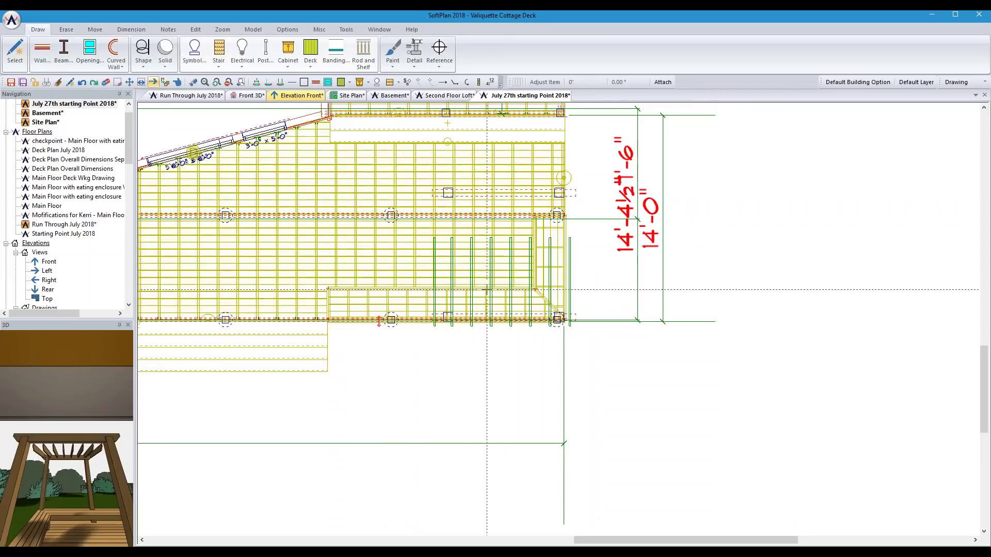
click(435, 179)
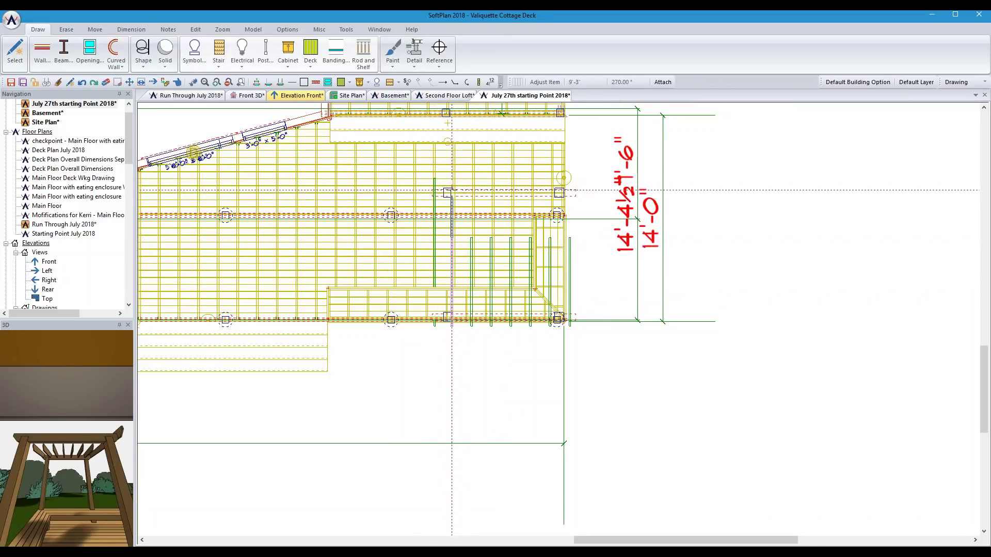
click(452, 179)
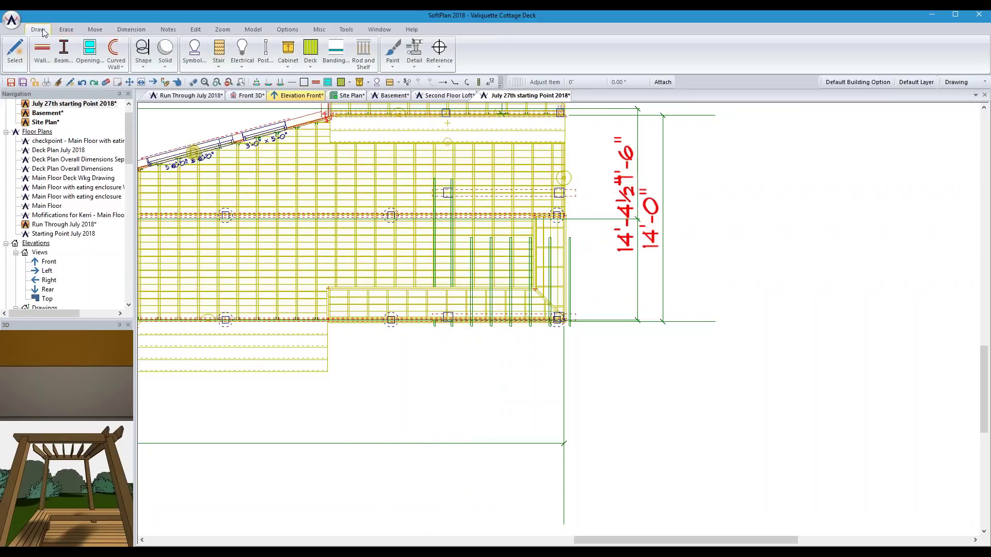
- Draw a horizontal guide line just behind the rear beam, level with the lengthened joists' ends and spanning the pergola's width
click(139, 65)
click(155, 104)
click(400, 176)
click(597, 176)
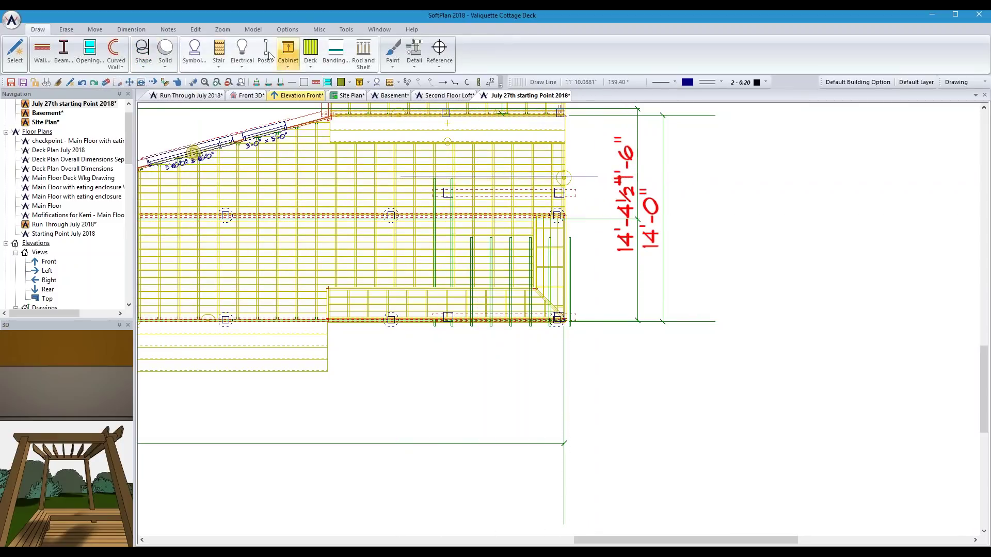
- Extend the remaining pergola joists to the guide line, erase the line, and check the pergola in the Front 3D view
click(343, 31)
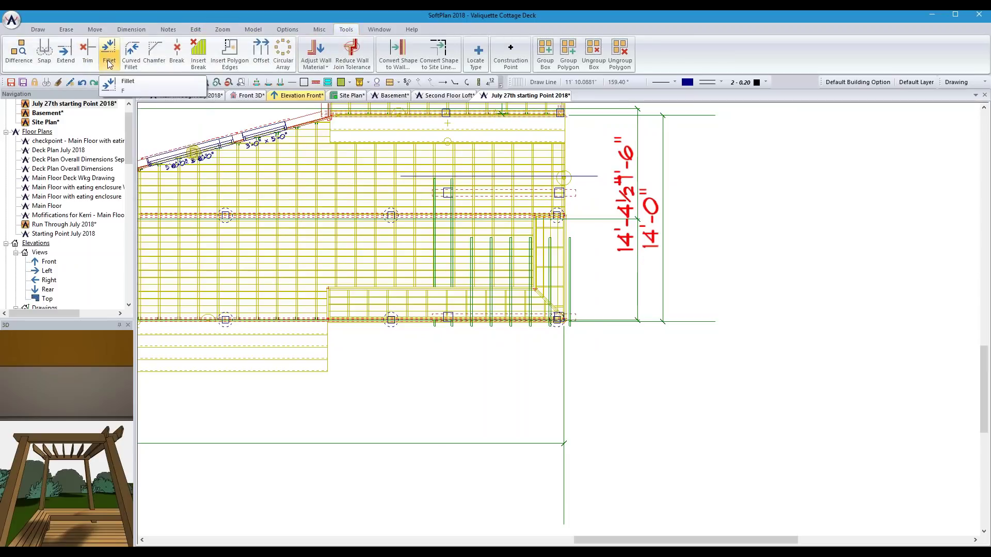
click(66, 52)
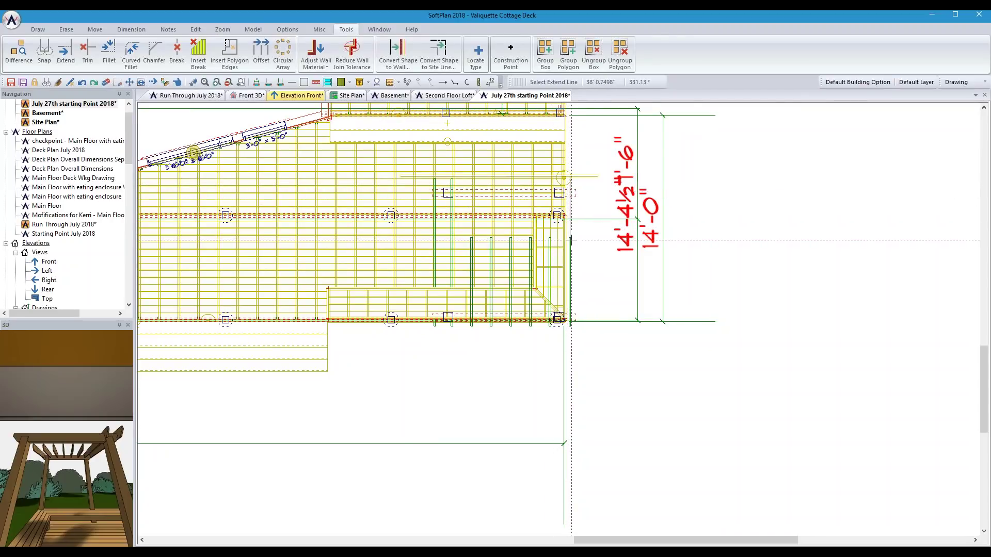
click(531, 240)
click(511, 240)
click(491, 240)
click(470, 240)
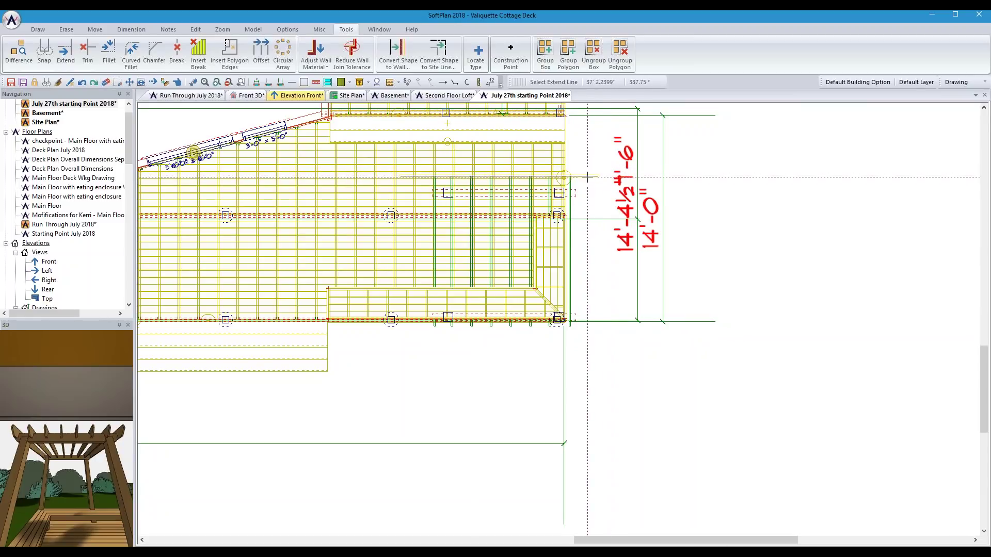
click(106, 83)
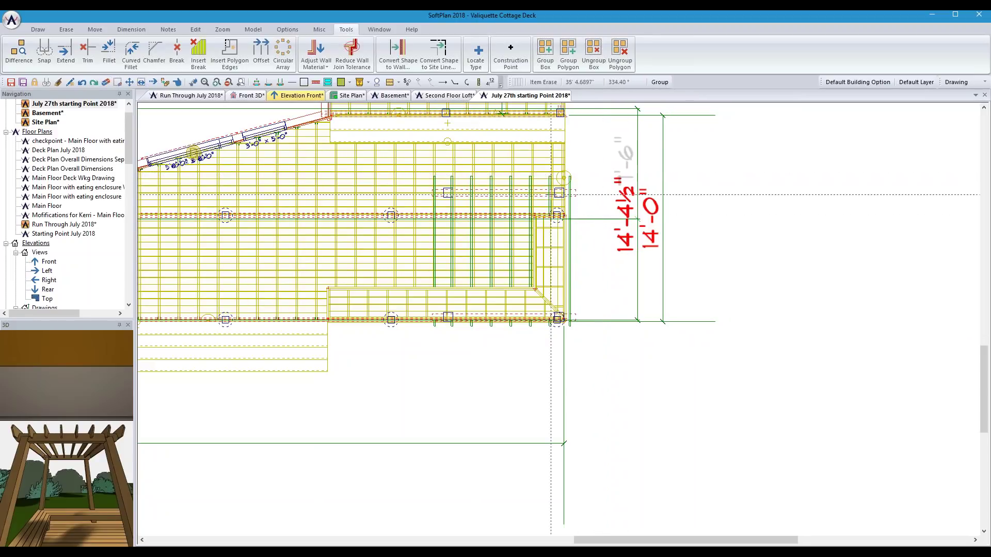
click(248, 96)
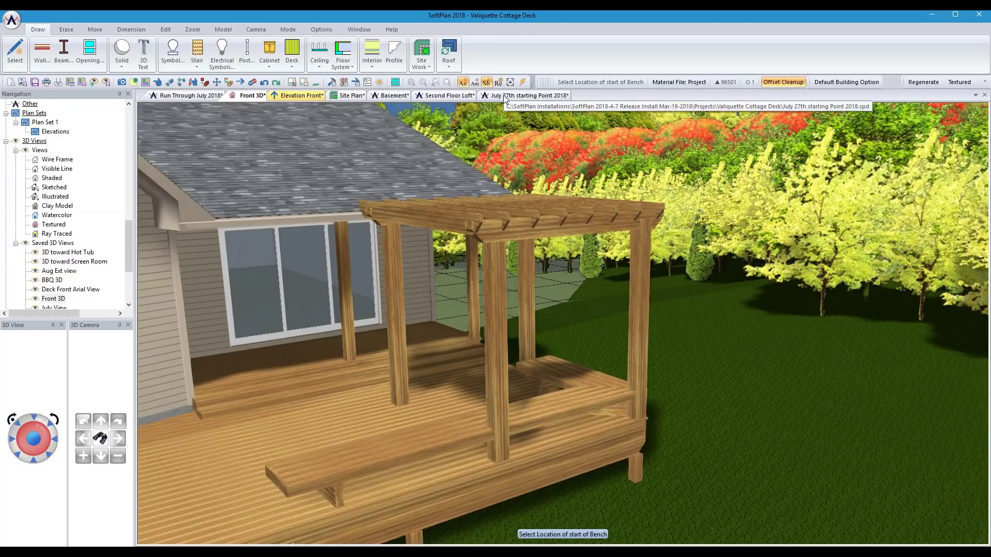
- In the July 27th plan, draw a straight parting board from the point of the cottage's V-shaped front wall to the deck's front edge
click(505, 97)
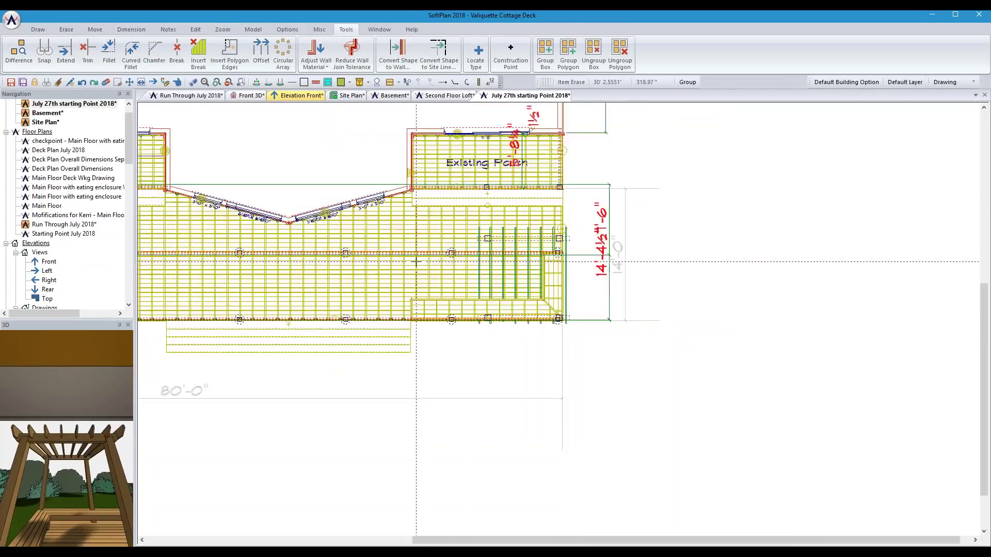
scroll(560, 318, up, 4)
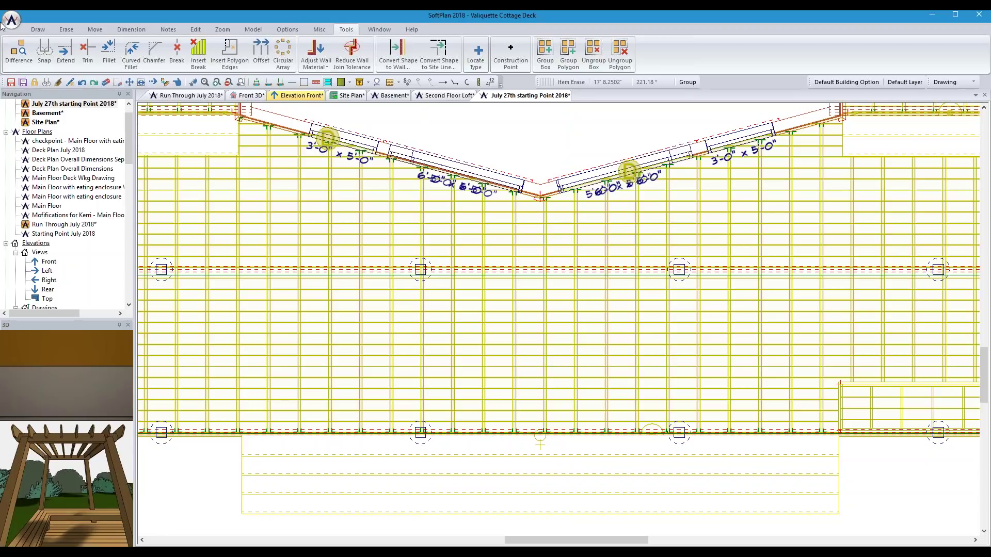
click(39, 29)
click(310, 54)
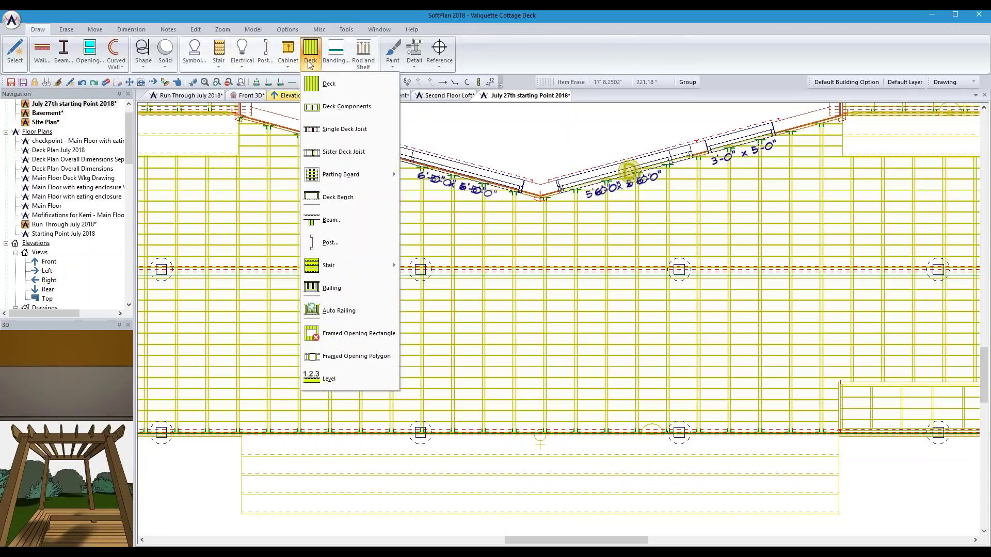
mouse_move(347, 178)
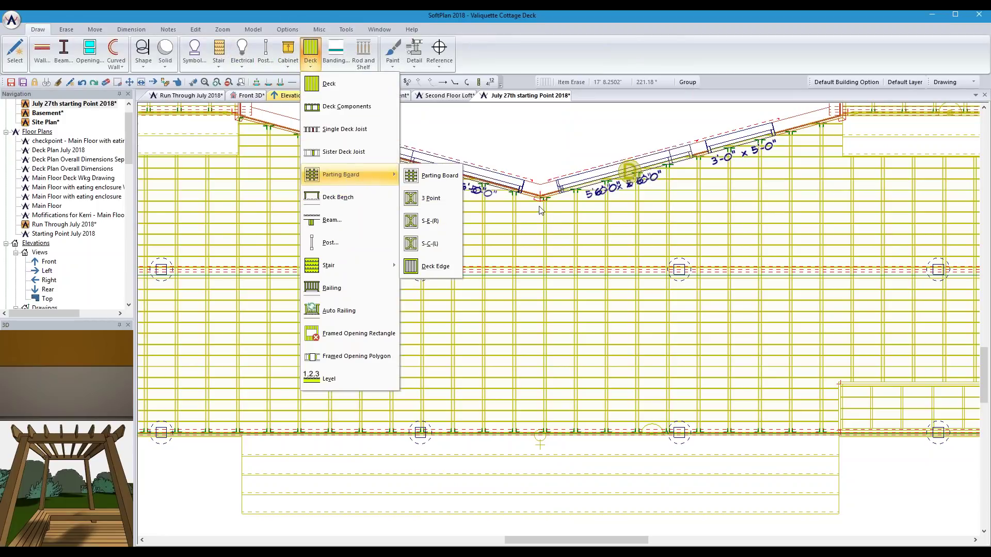
click(431, 175)
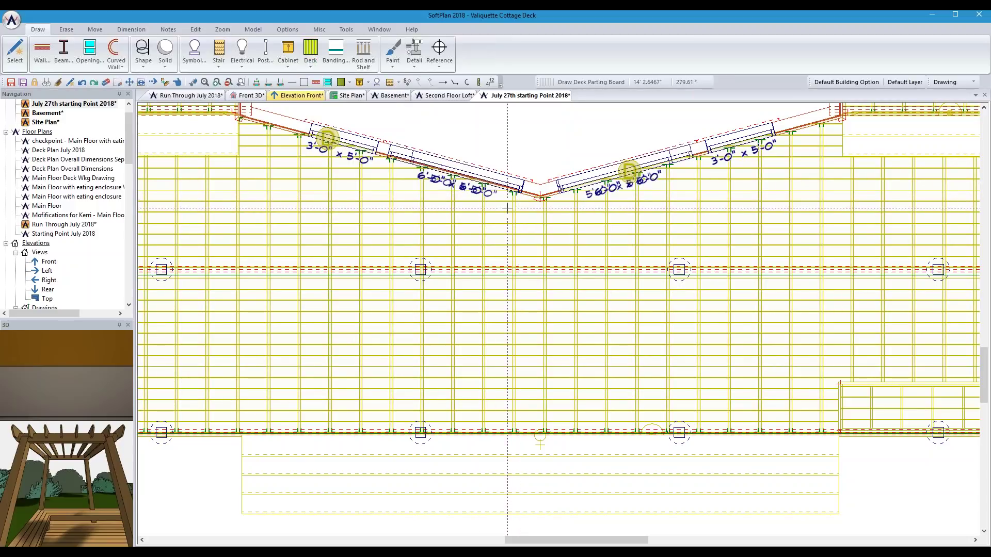
click(540, 198)
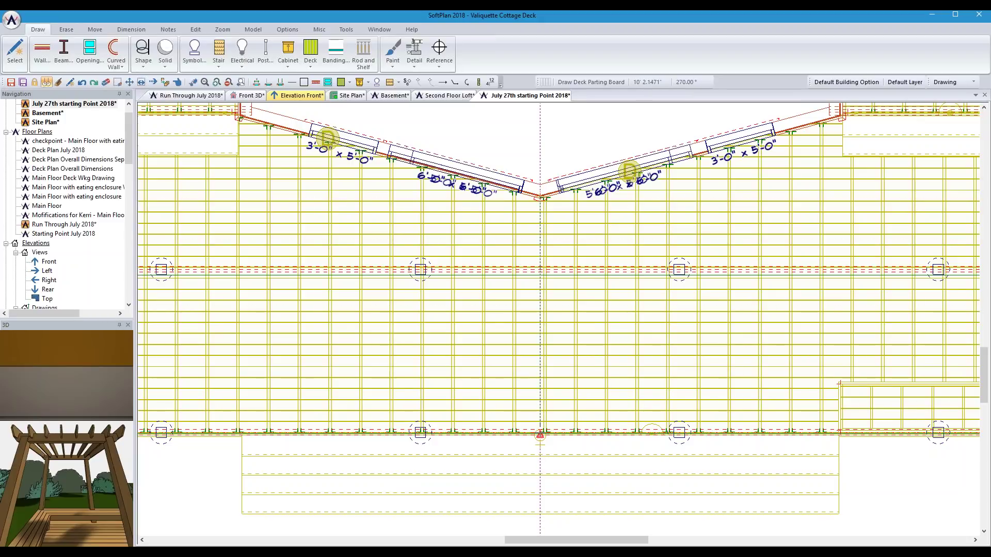
click(540, 436)
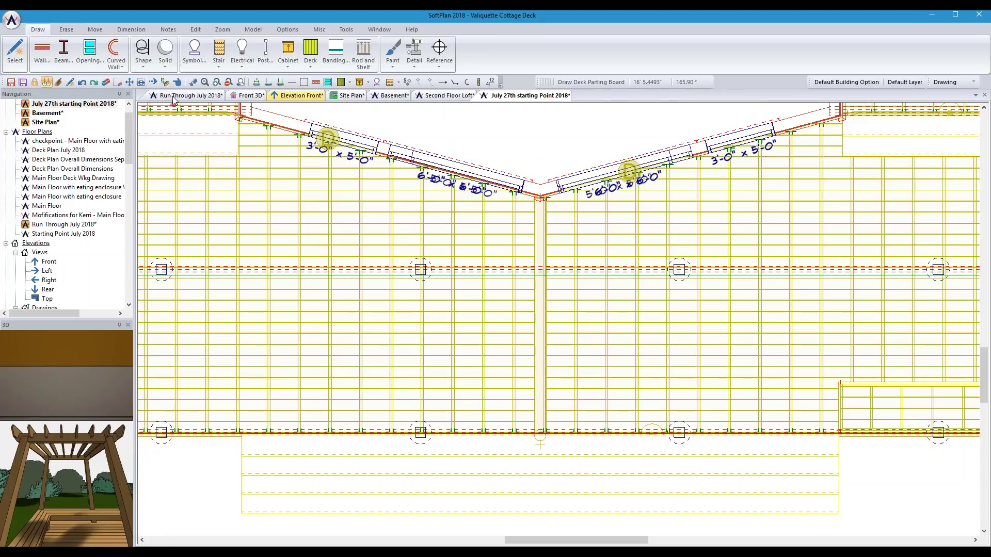
- Add a parting board along the deck's edge and examine both parting boards in the Front 3D view
click(310, 54)
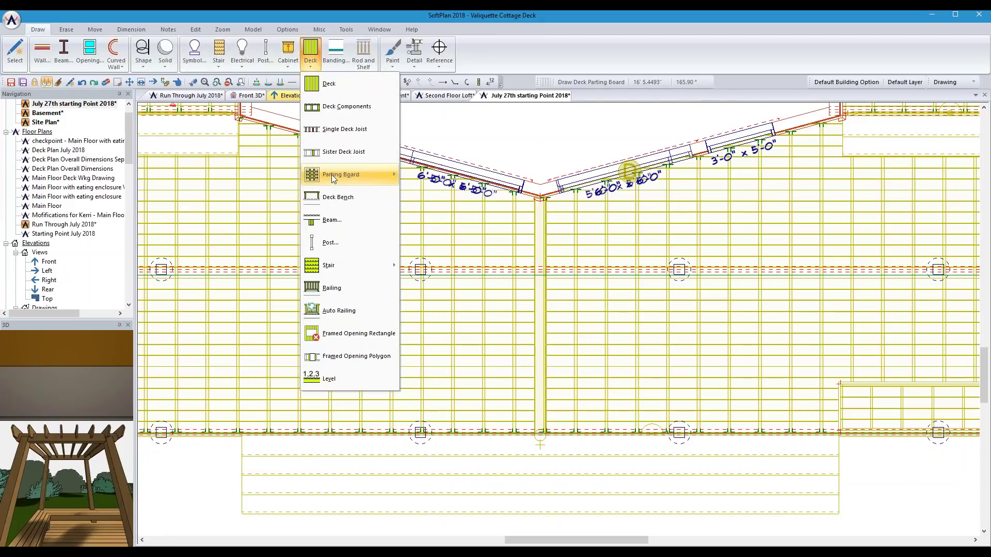
mouse_move(333, 174)
click(431, 199)
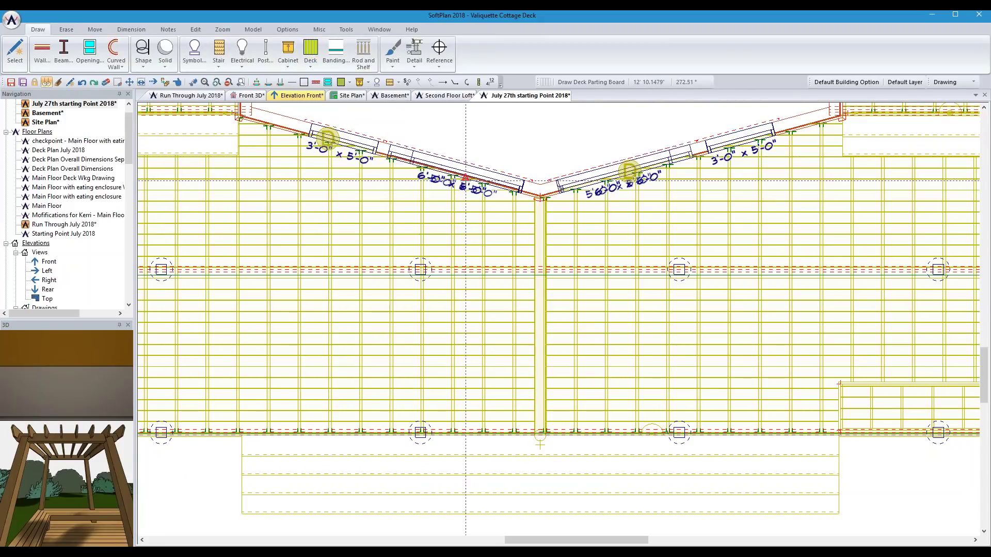
click(312, 58)
mouse_move(341, 174)
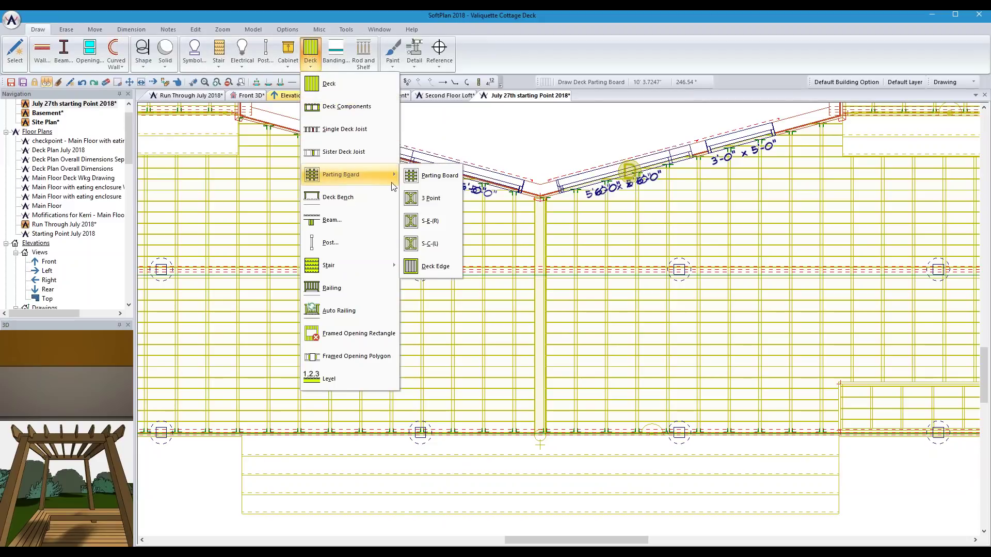
click(429, 273)
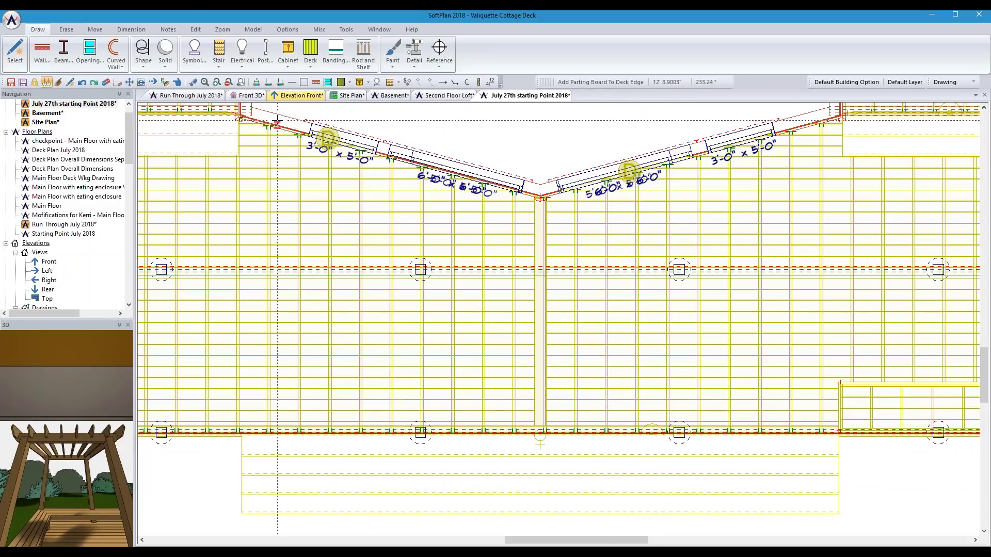
click(243, 96)
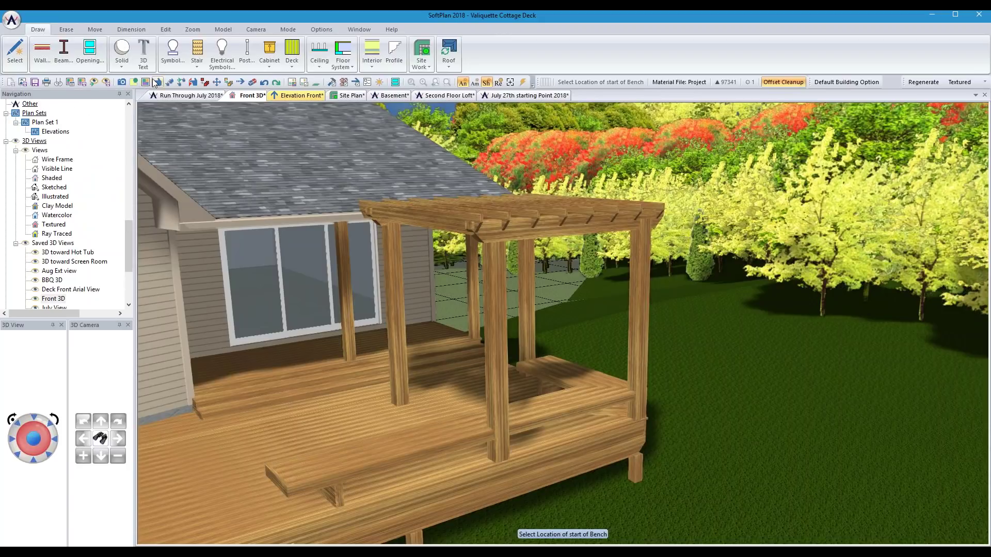
click(157, 83)
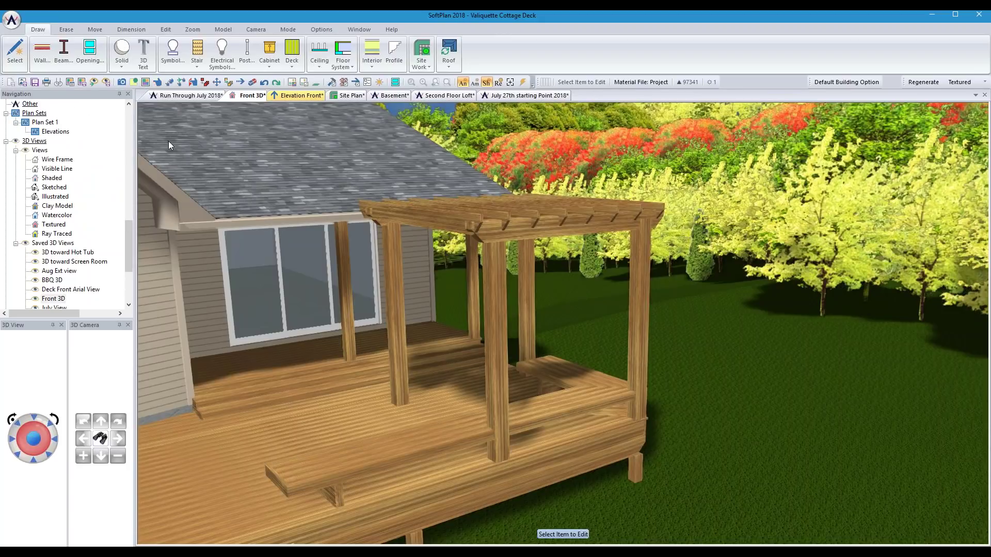
middle_drag(284, 349, 256, 533)
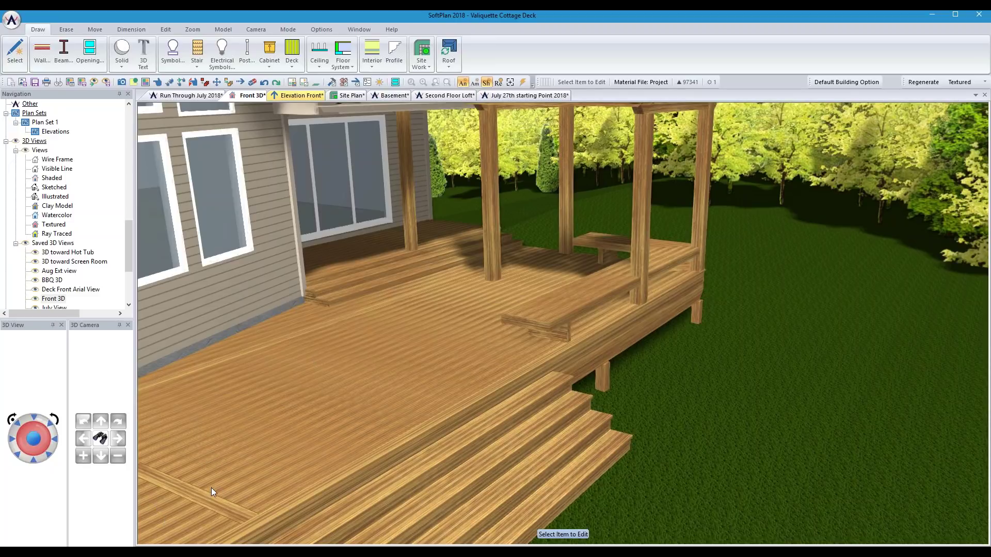
- Edit the parting boards' surface material, trying the light brown and reddish textures from SoftPlan+ Trex Colors, Decking & Railing, Enhance
click(195, 83)
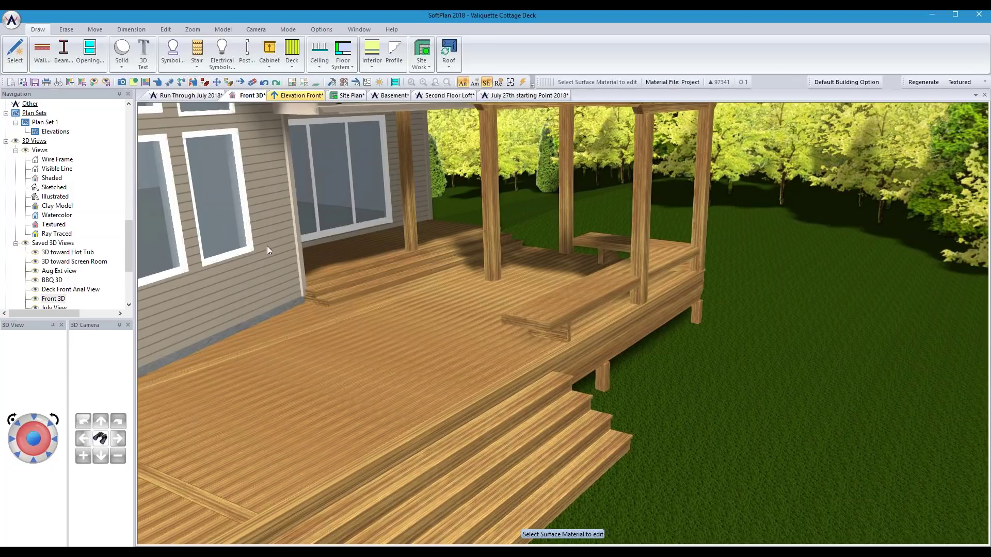
click(219, 510)
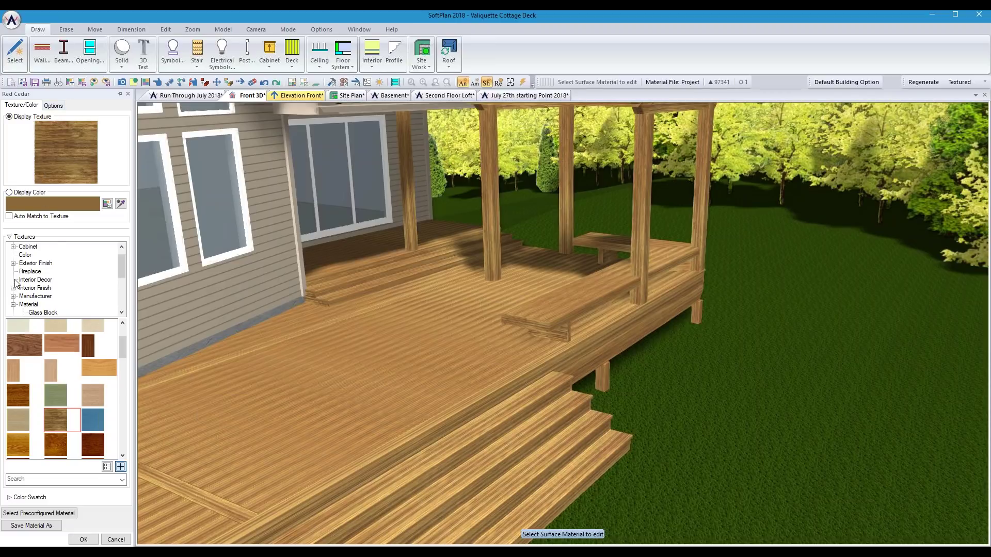
click(12, 296)
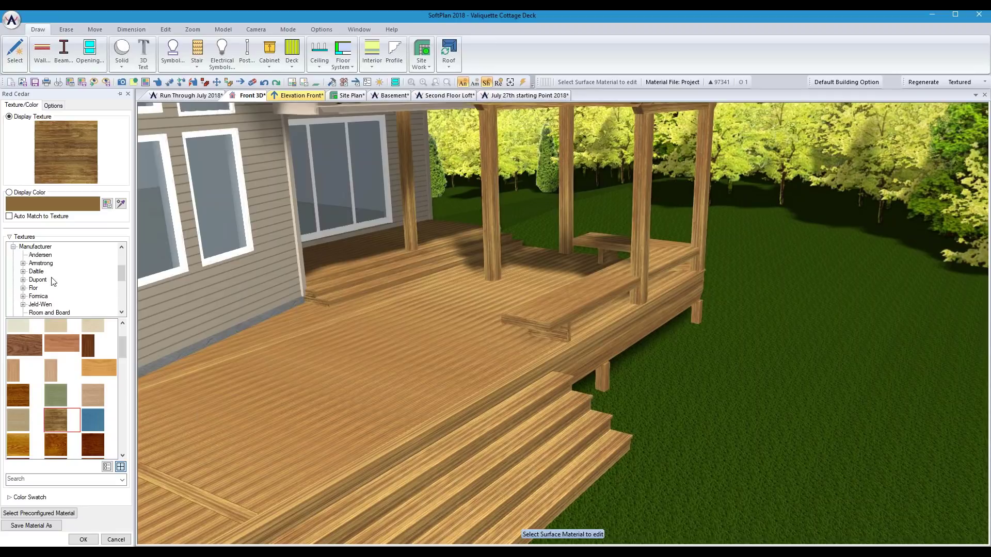
drag(124, 274, 125, 283)
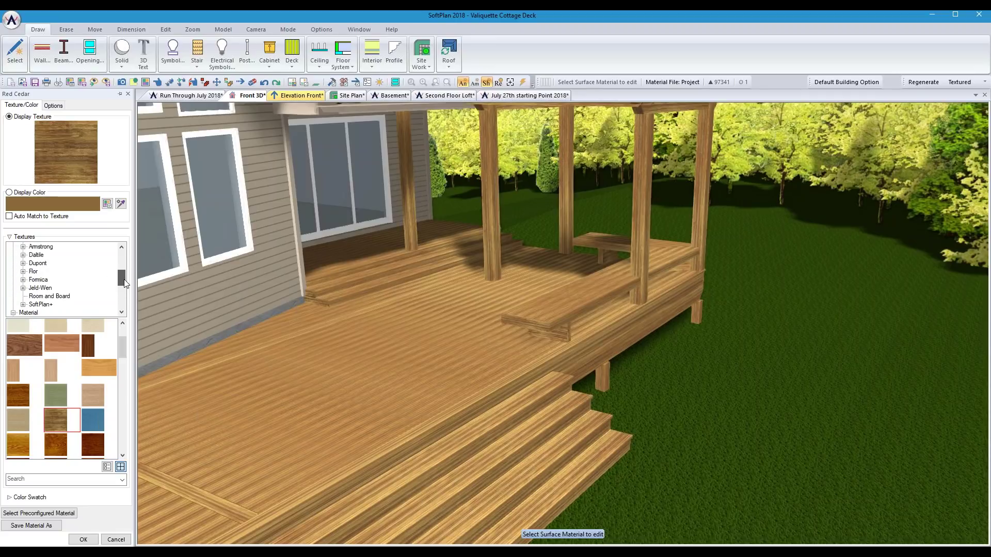
click(23, 304)
drag(120, 274, 123, 295)
click(32, 279)
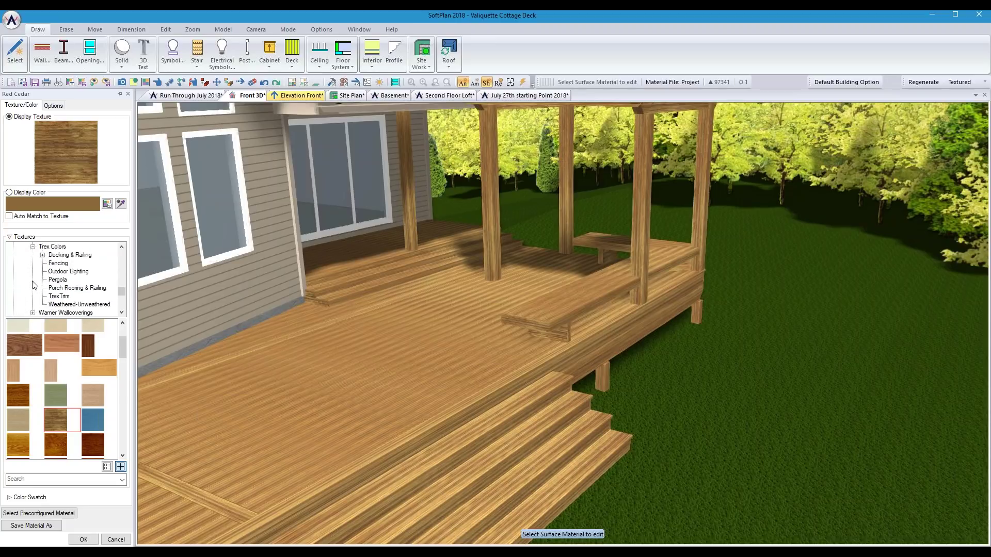
click(60, 256)
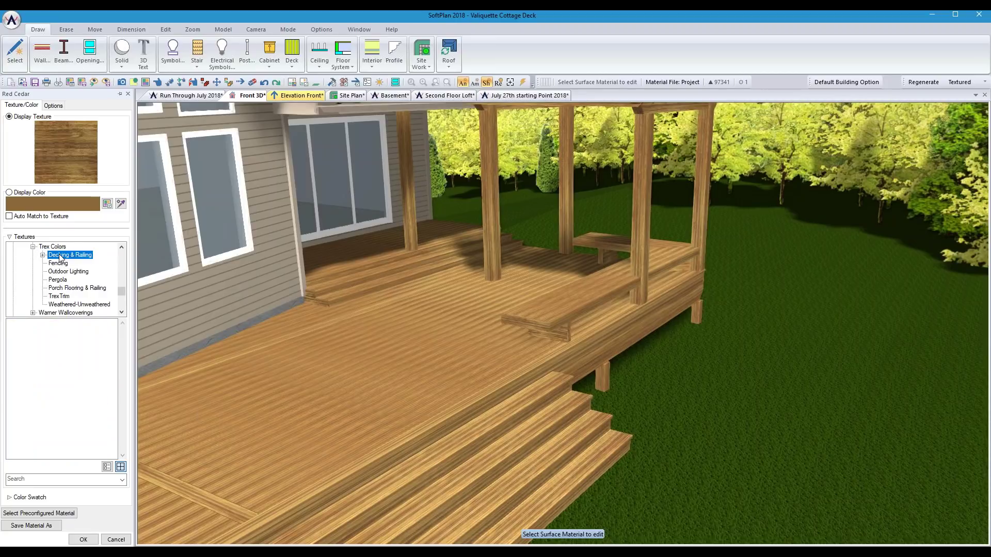
click(43, 255)
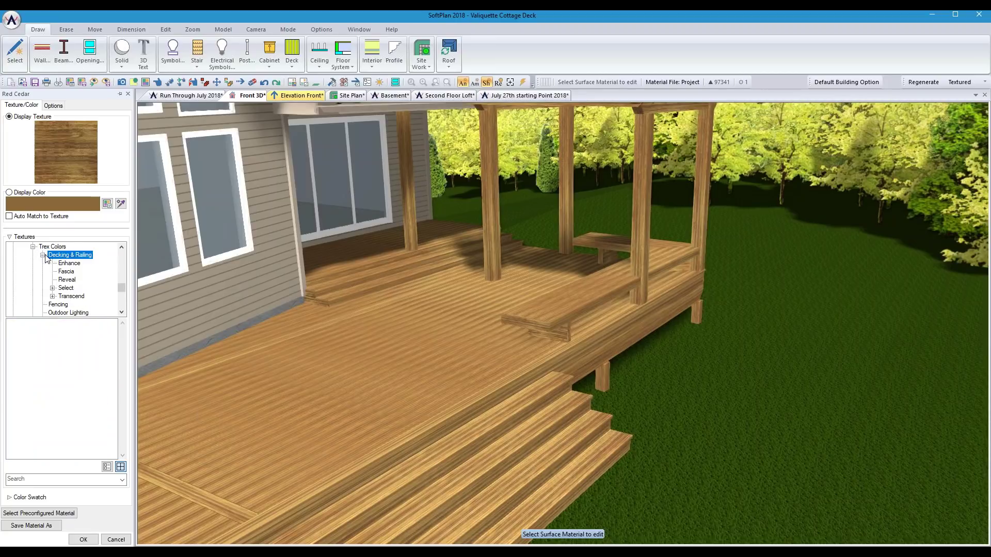
click(67, 264)
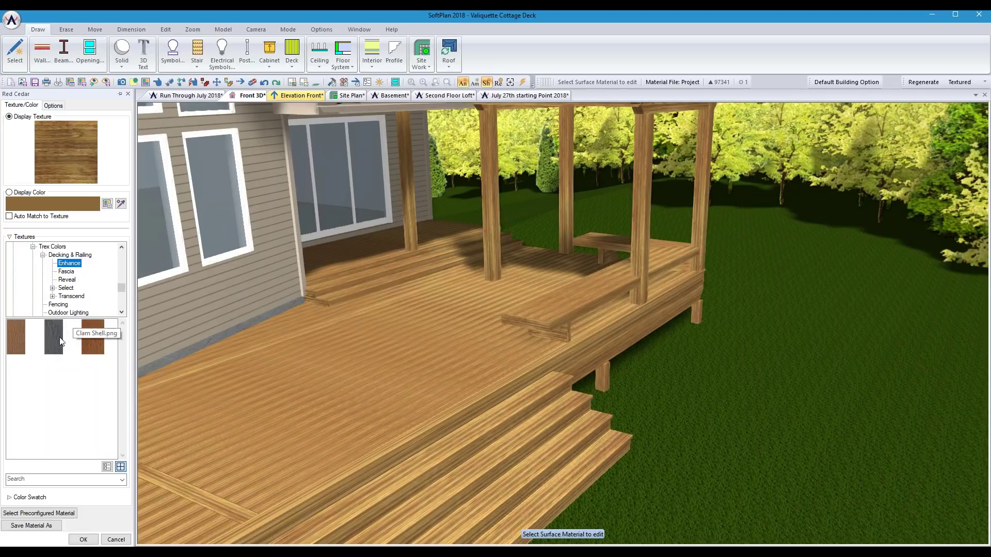
click(24, 345)
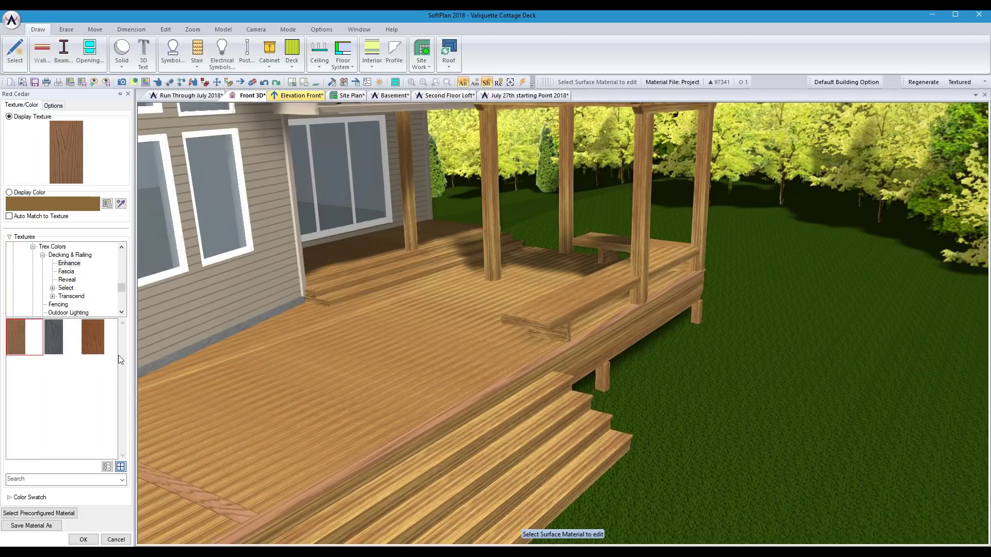
click(92, 339)
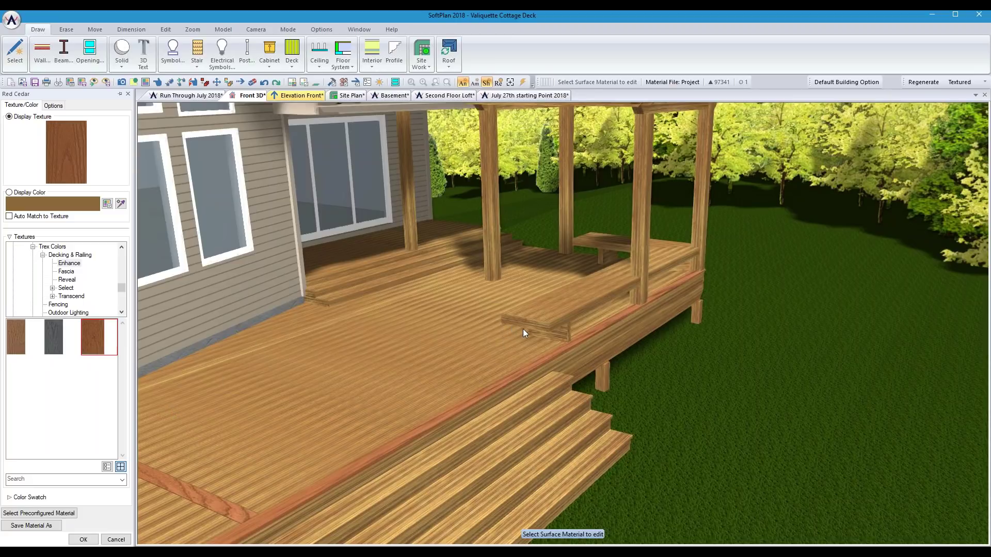
- Choose the light brown Trex Enhance texture for the parting boards, check it along the deck edge, and apply the material
middle_drag(553, 325, 546, 306)
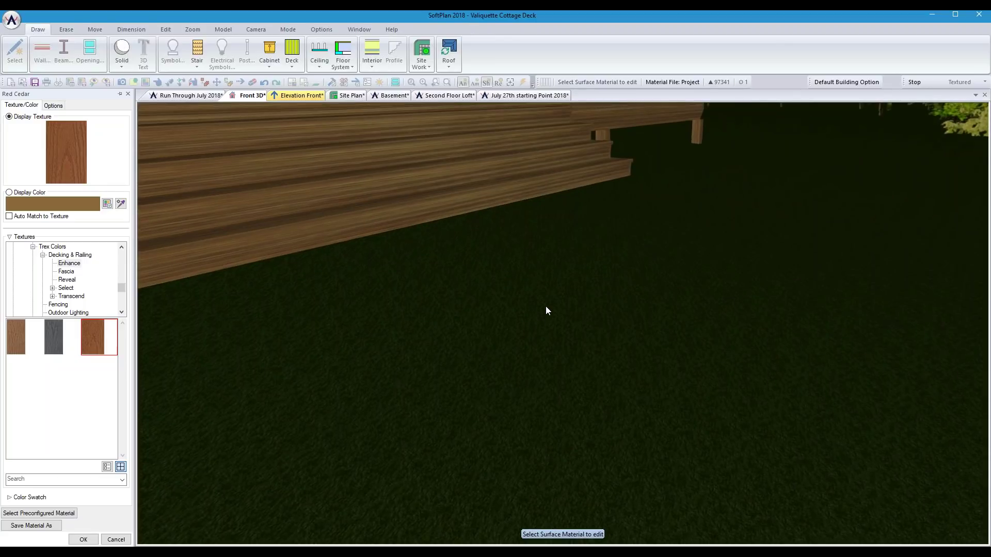
scroll(547, 306, up, 6)
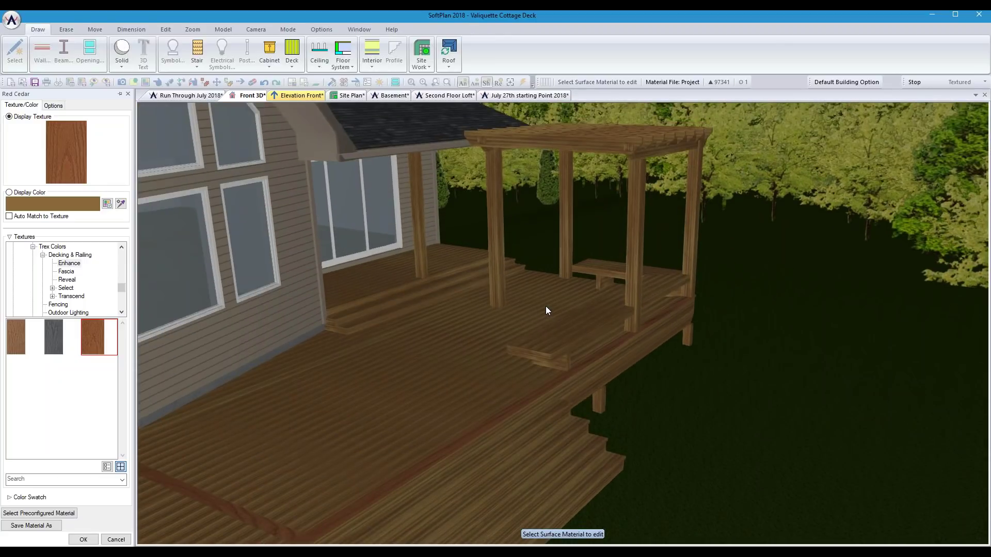
scroll(546, 306, down, 8)
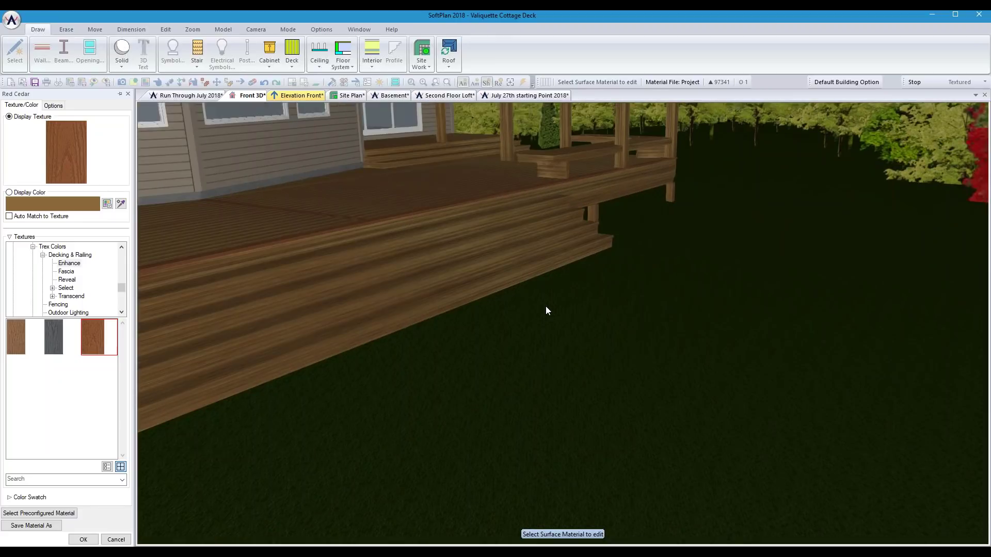
scroll(548, 310, down, 6)
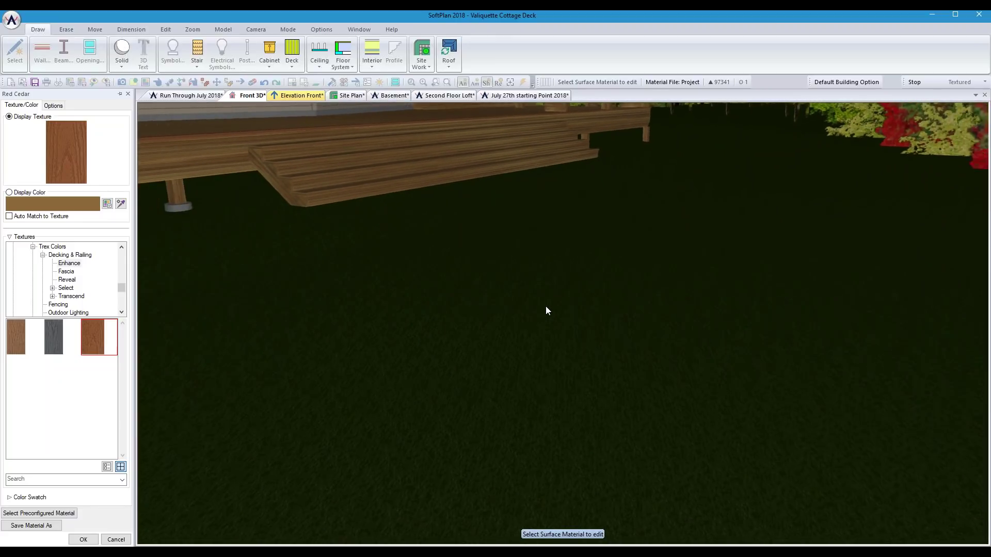
key(Left)
key(Left)
key(Left)
key(Left)
key(Left)
key(Left)
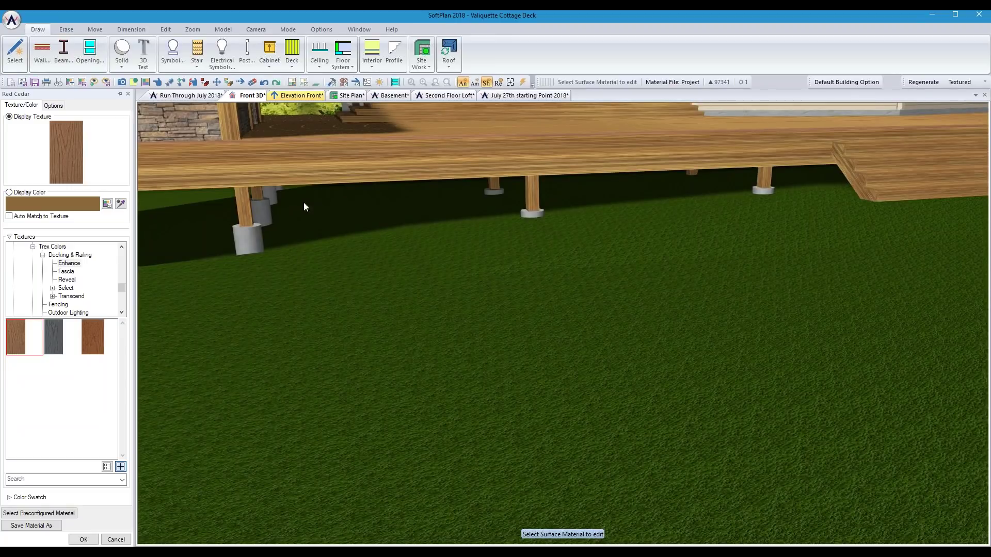
key(Left)
key(Left)
key(Left)
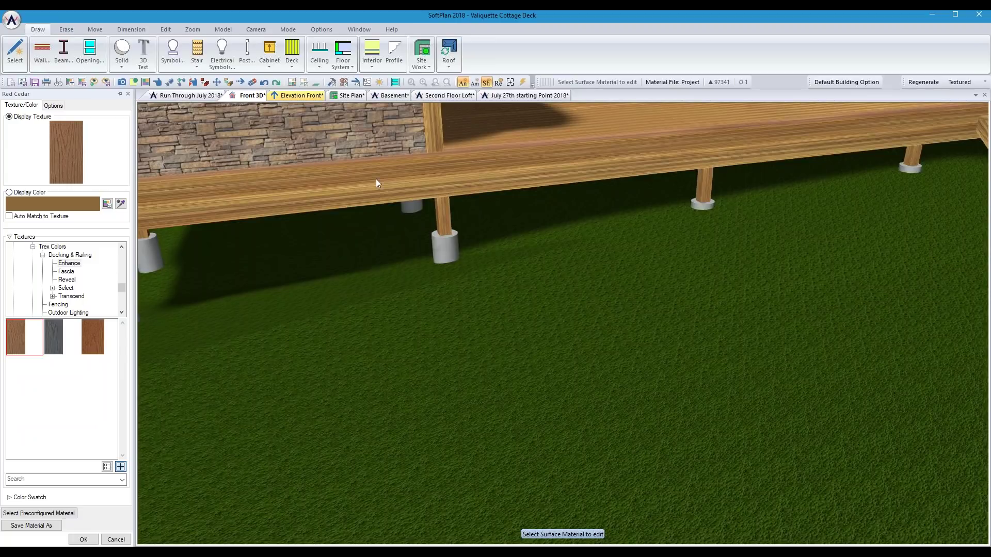
click(83, 540)
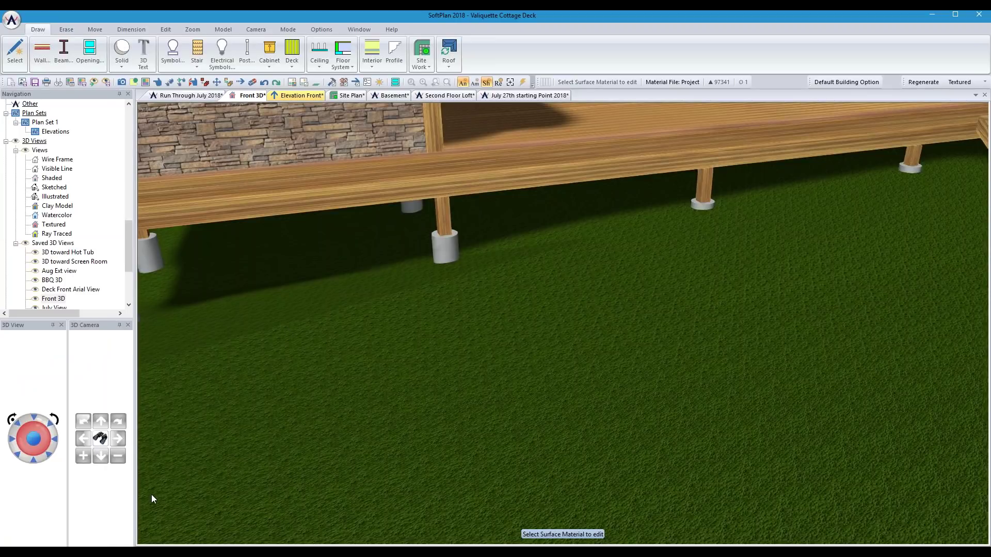
- Change the gable end material on the screen room's front roof edge to Siding B
key(Up)
key(Up)
key(Up)
key(Up)
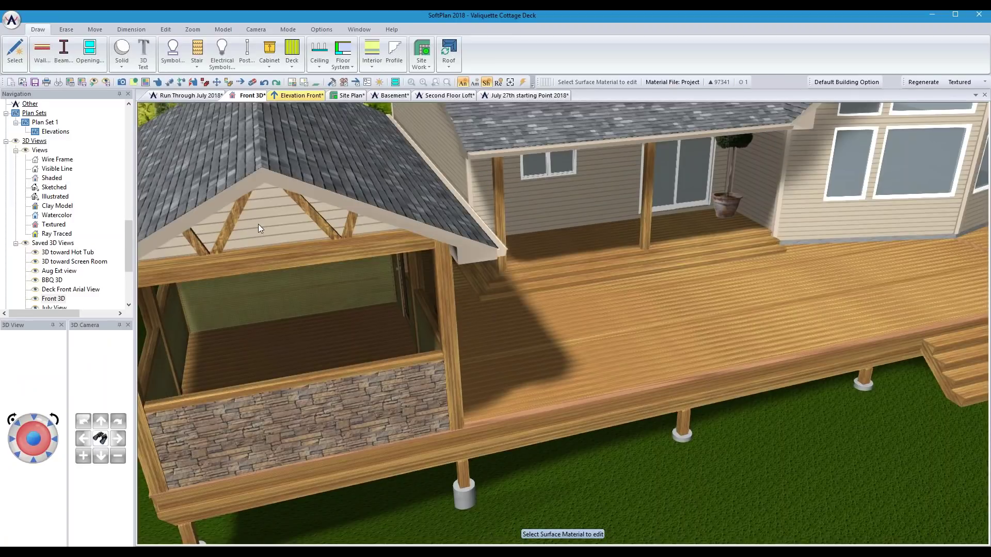
right_click(259, 224)
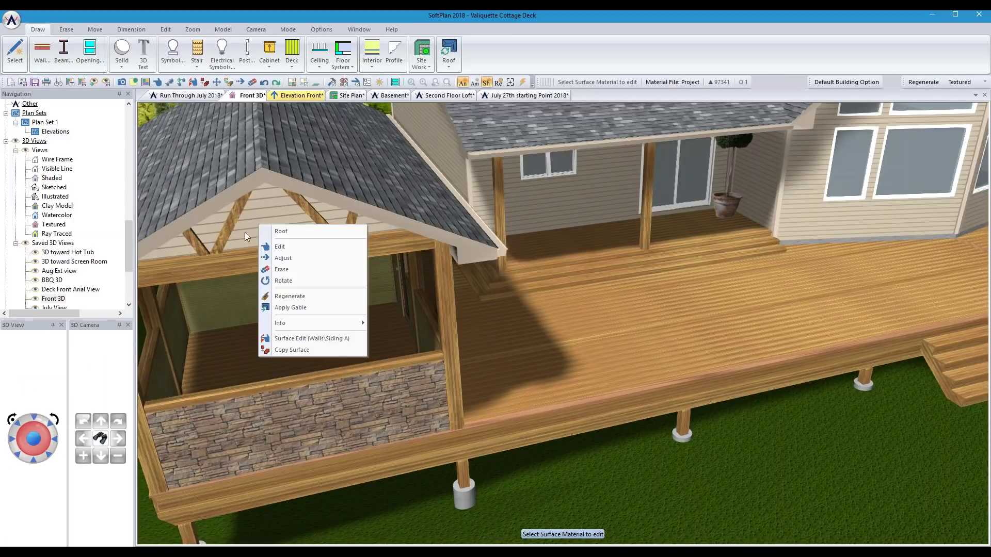
click(286, 248)
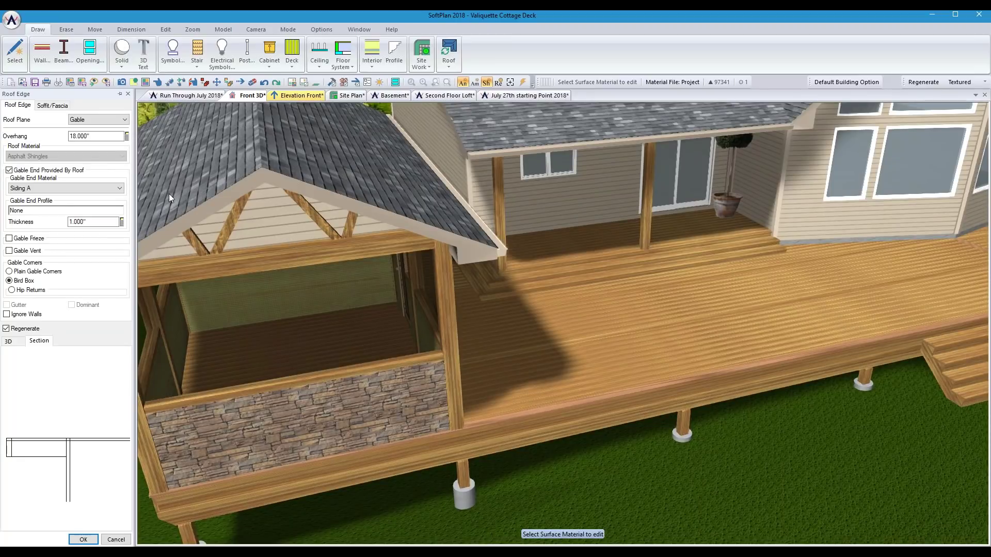
click(66, 187)
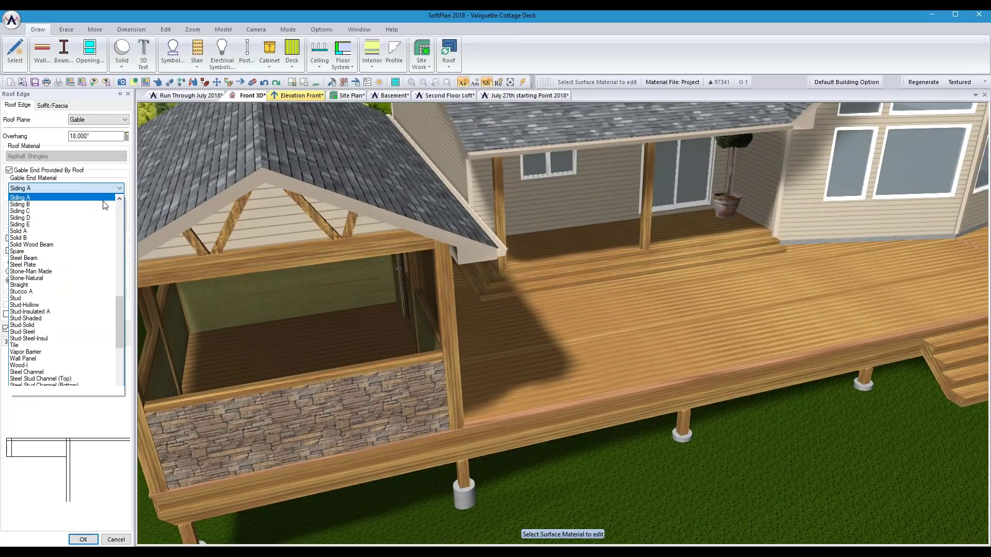
click(60, 208)
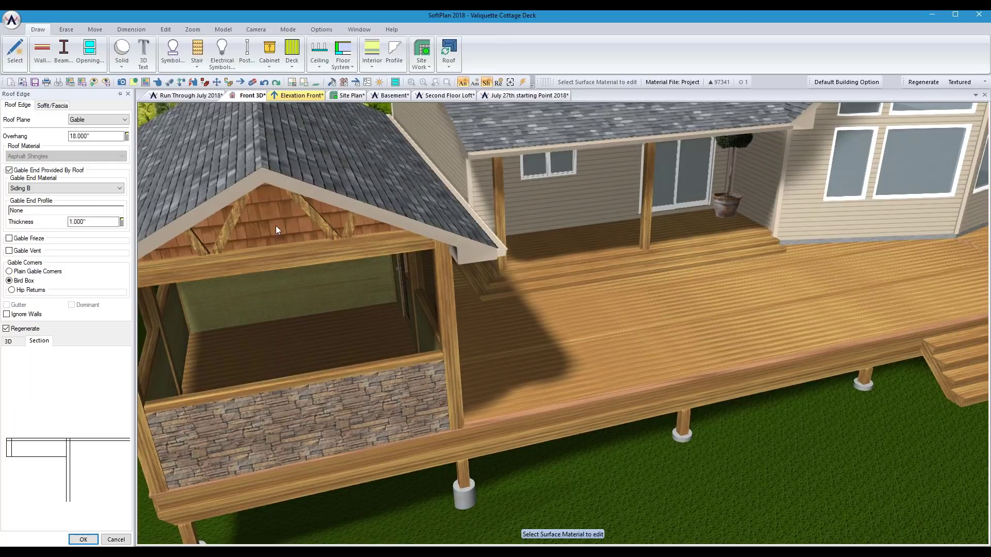
- Copy the gable end's shake surface material onto the stone half wall below the screen room's front opening
click(205, 81)
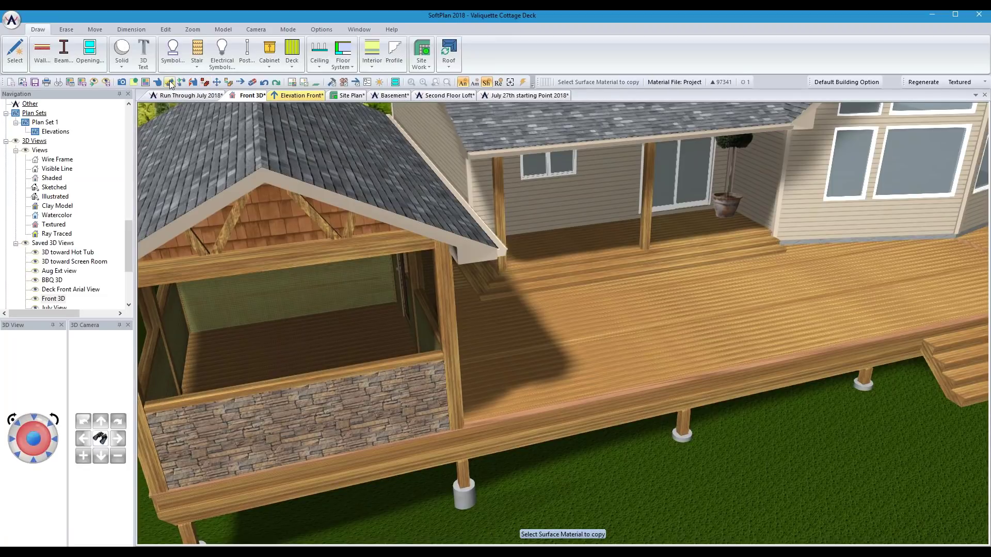
click(344, 246)
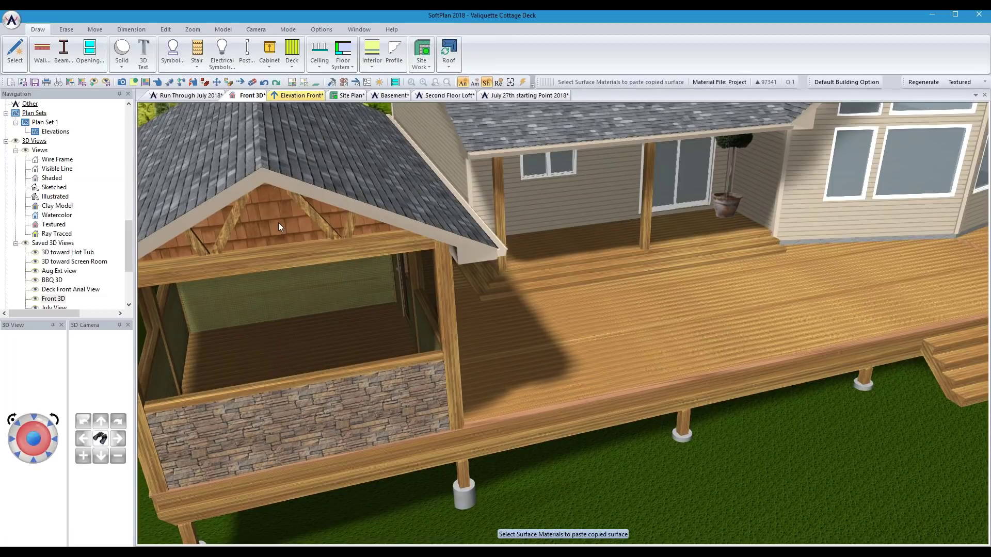
click(317, 426)
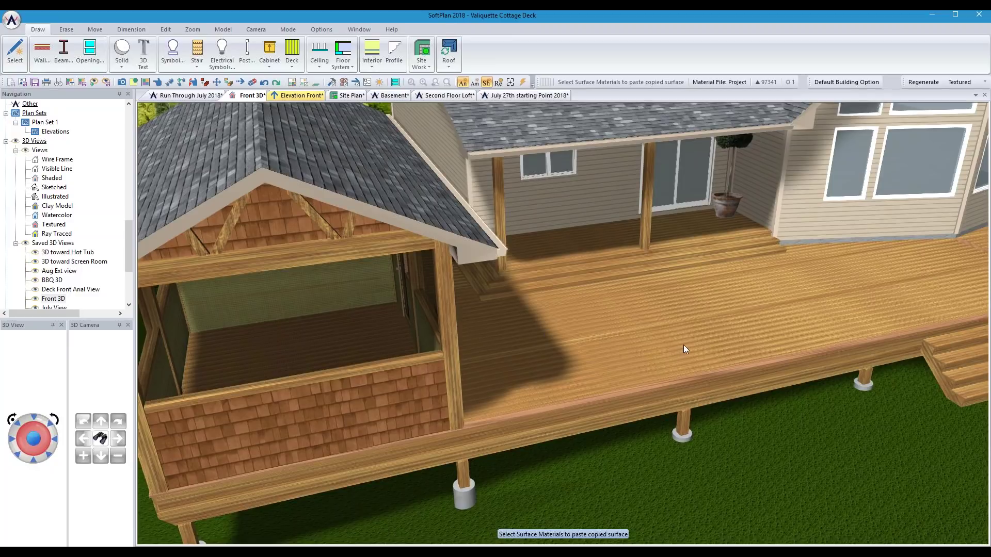
- Place the Bautista 7 Piece Outdoor Dining Set from Manufacturer, SoftPlan+, Wayfair, Patio Dining Sets on the open deck beside the front stairs
key(Down)
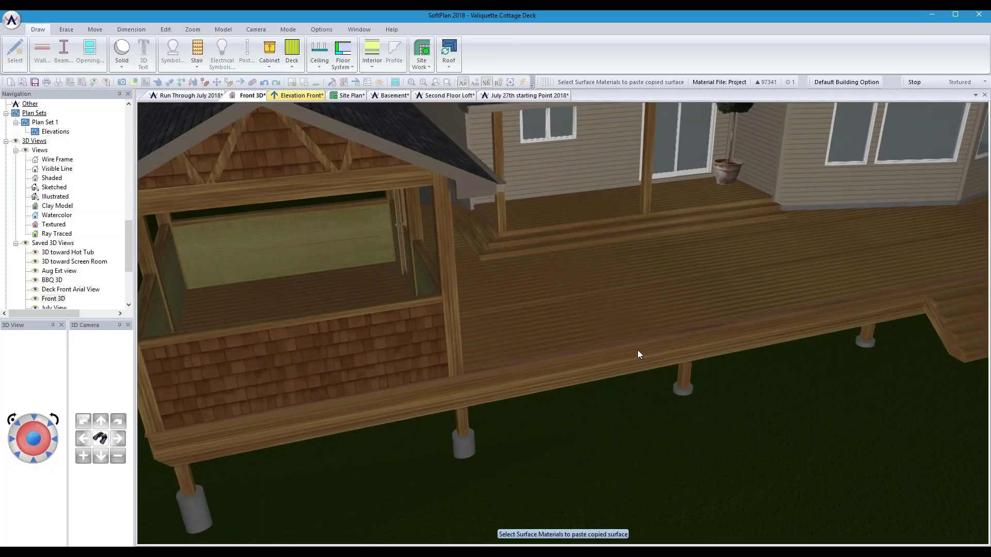
key(Down)
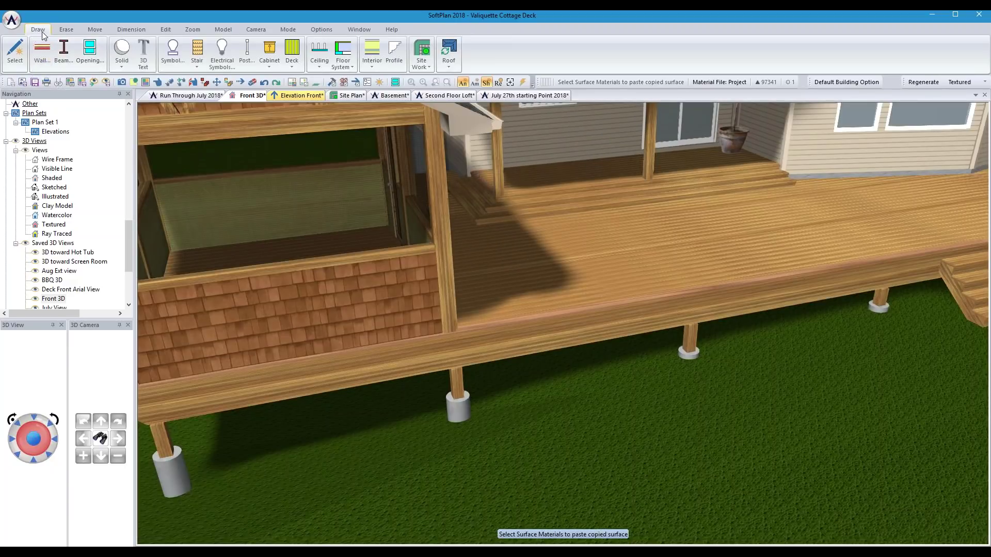
click(173, 53)
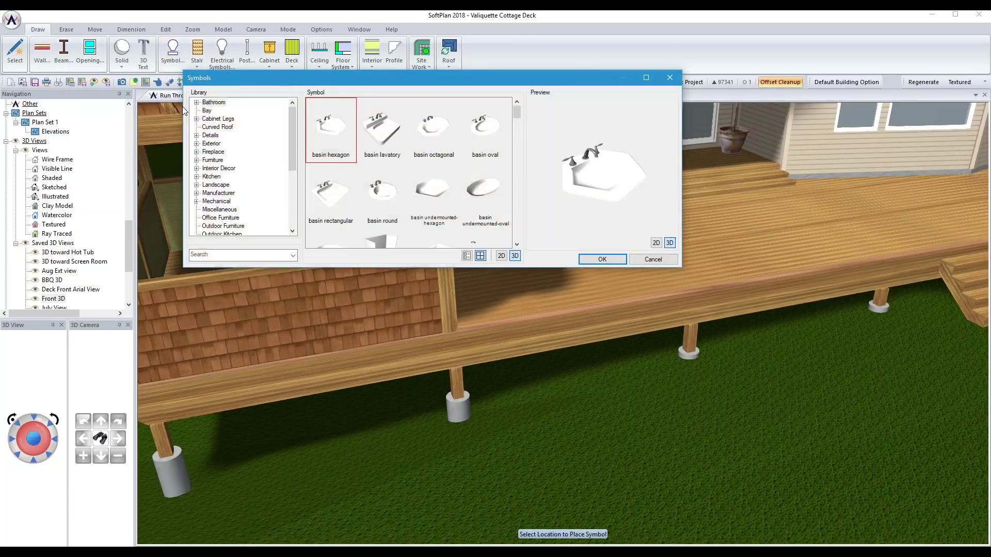
click(197, 193)
mouse_move(289, 161)
mouse_down()
mouse_move(292, 183)
mouse_move(283, 174)
mouse_up()
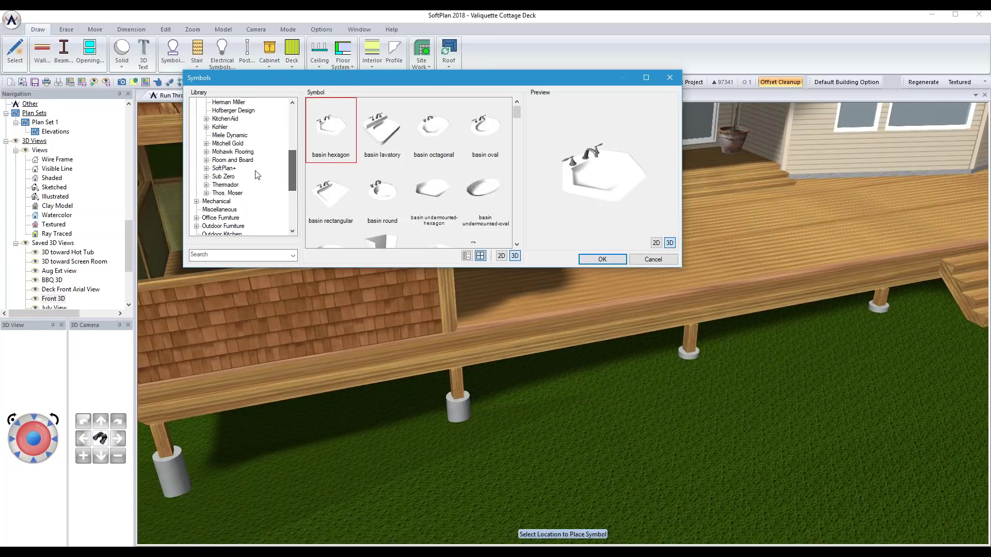
click(207, 168)
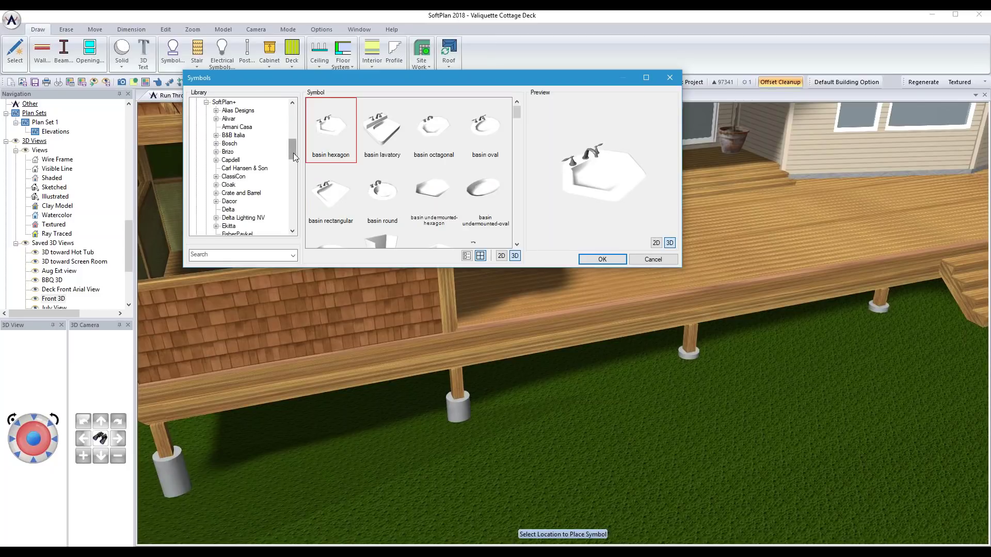
drag(293, 152, 291, 193)
click(217, 201)
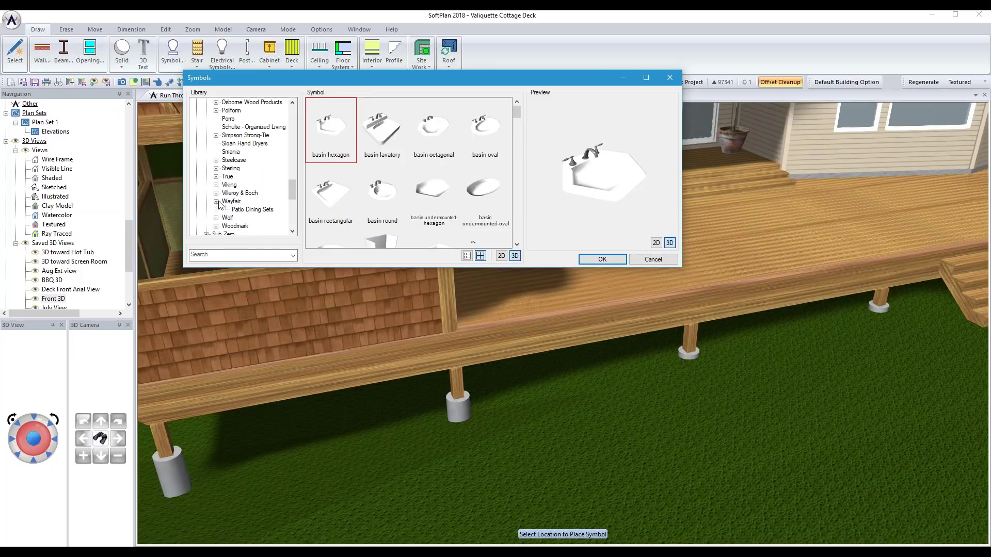
click(246, 211)
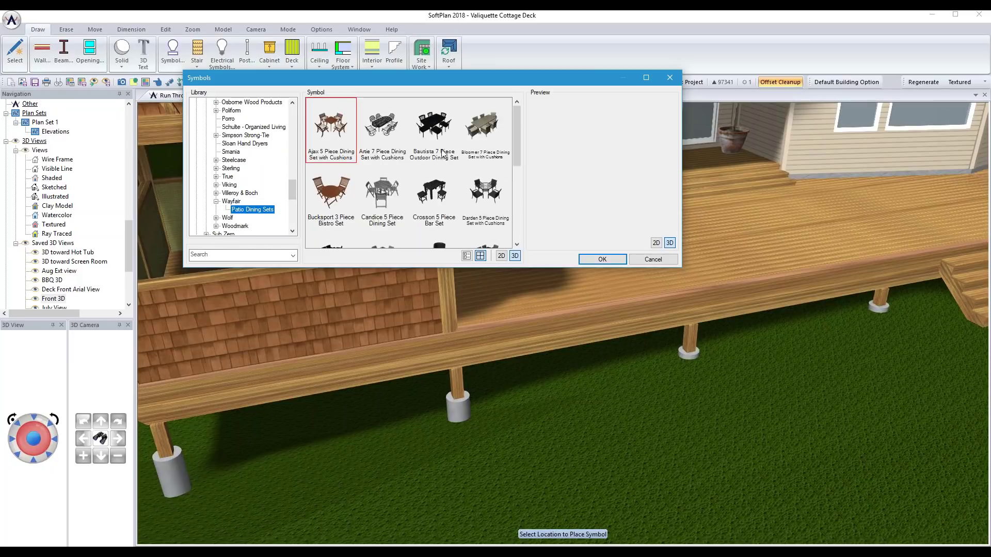
click(431, 126)
click(791, 231)
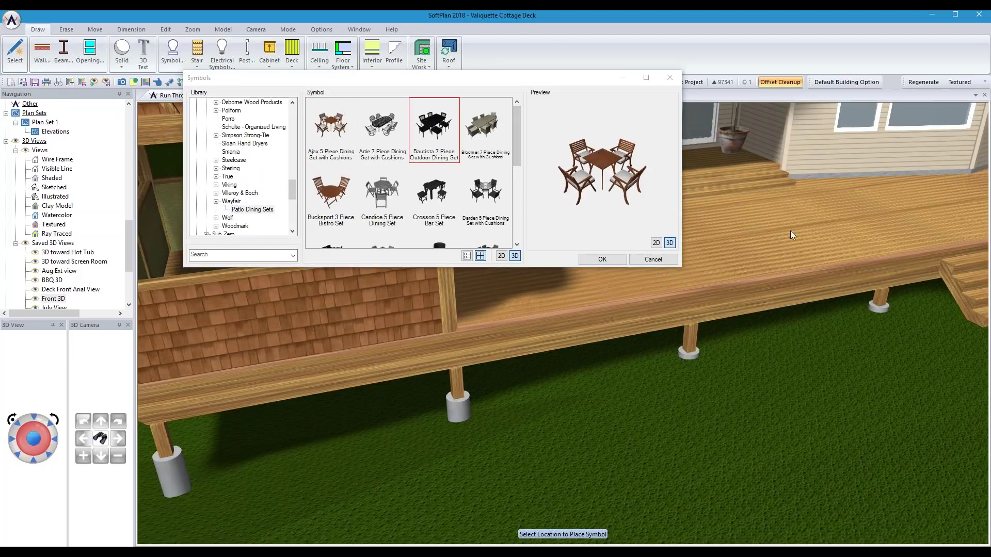
click(715, 256)
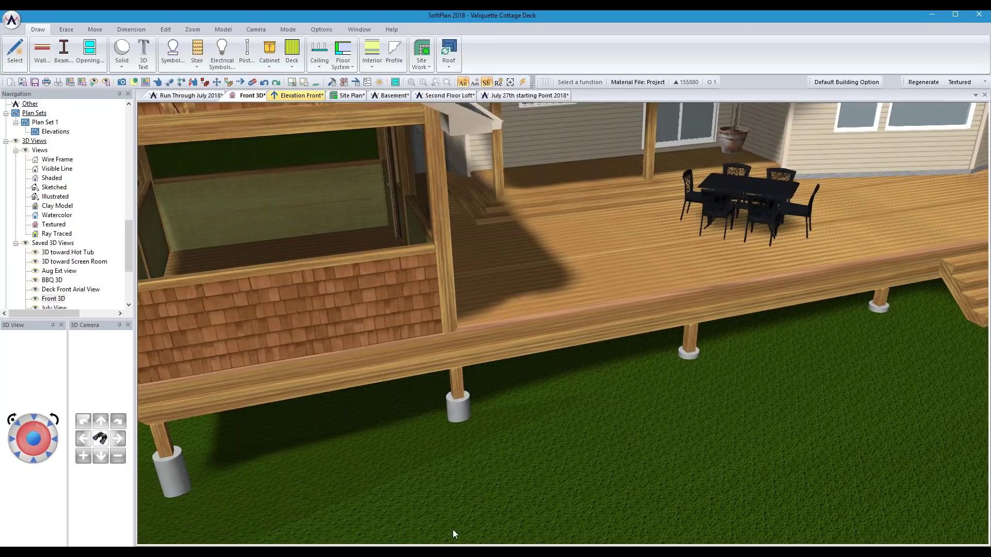
- View the rendered image July Session Output File_25.jpg from the project's CheckPoint folder with all file types listed, and close it
click(6, 23)
click(52, 71)
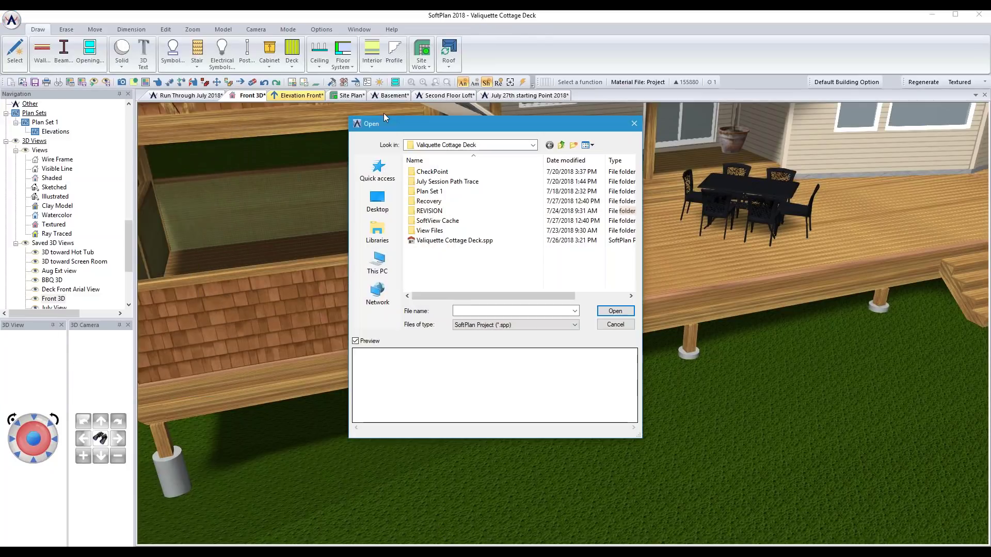
click(431, 175)
double_click(431, 175)
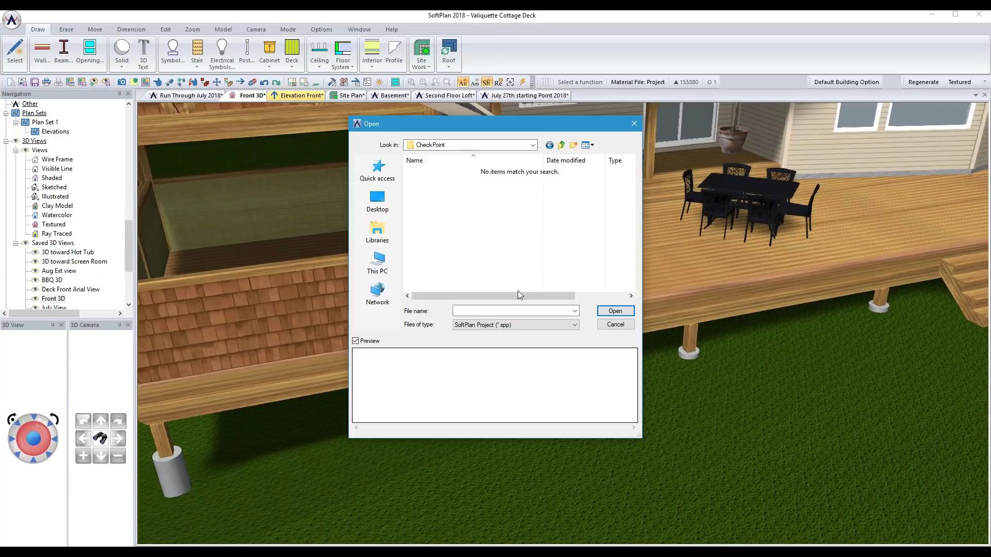
click(575, 324)
click(521, 402)
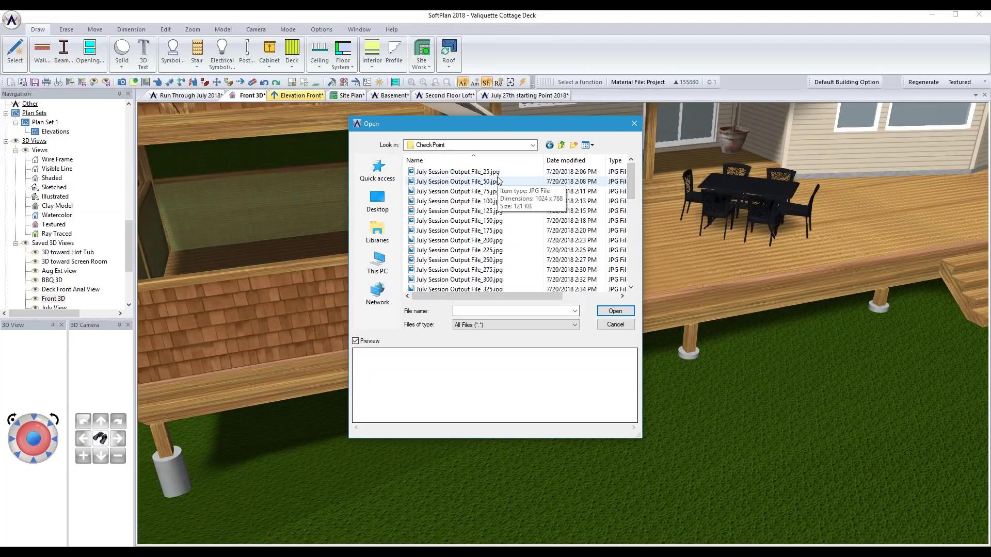
double_click(425, 171)
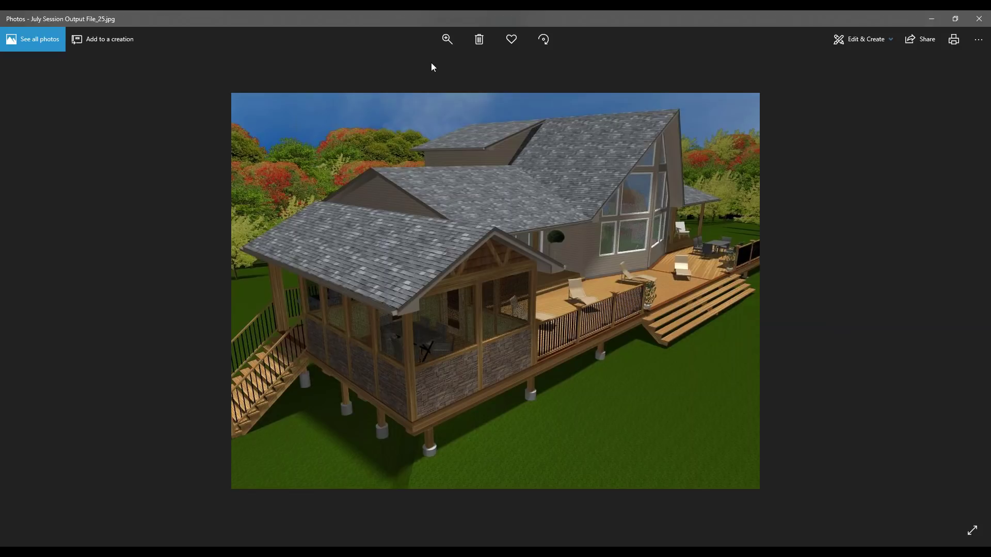
click(979, 19)
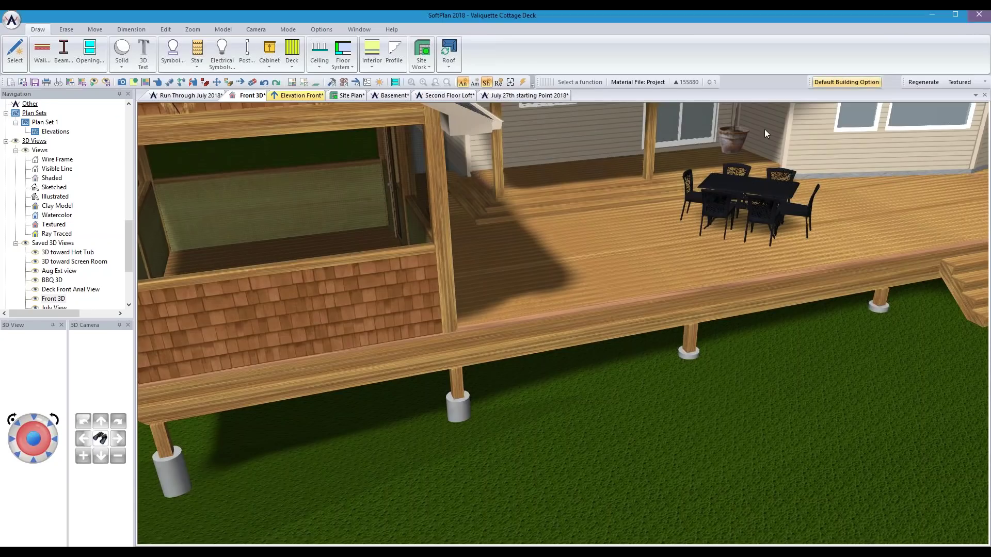
- Open the rendered image July Session Output File_1000.jpg from the CheckPoint folder, with all file types listed
click(11, 21)
click(25, 67)
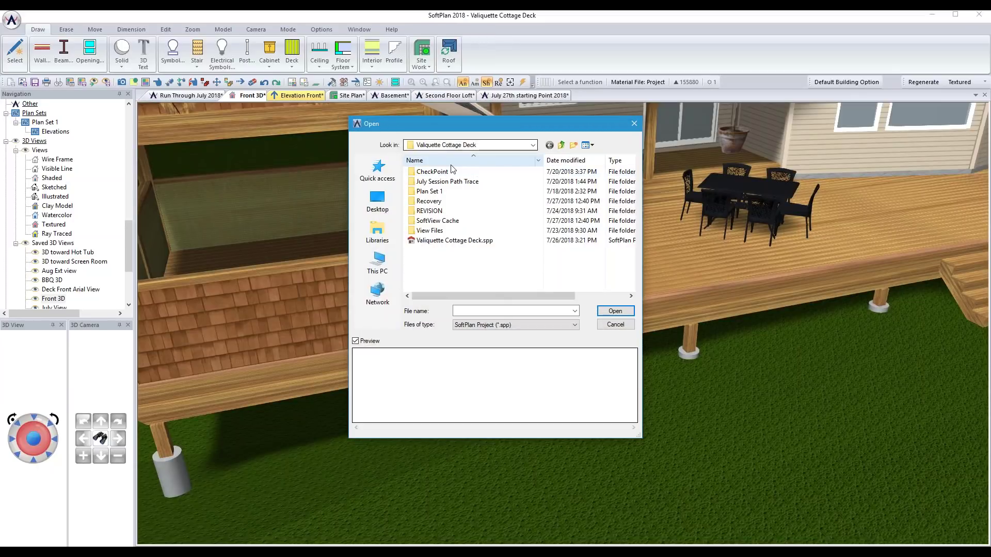
double_click(433, 172)
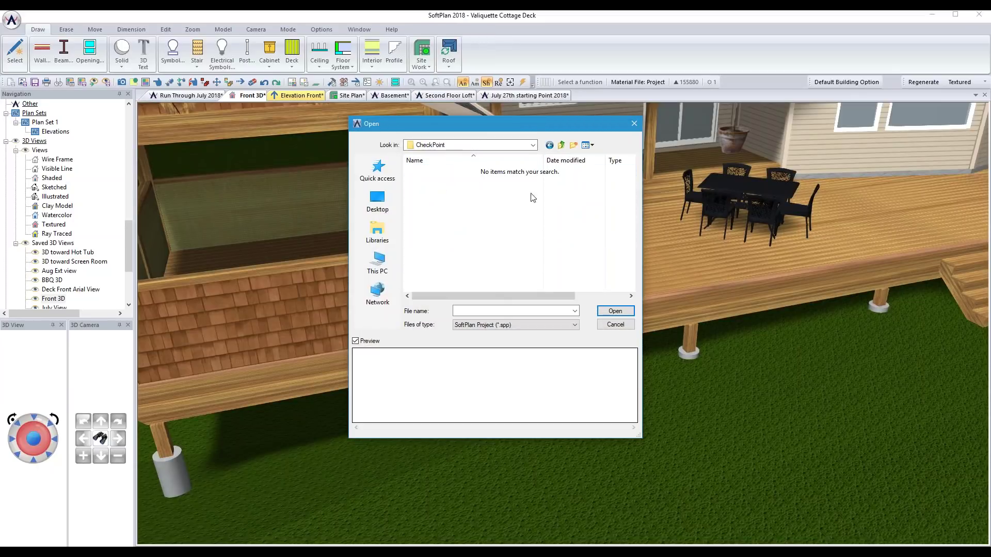
click(506, 325)
click(496, 401)
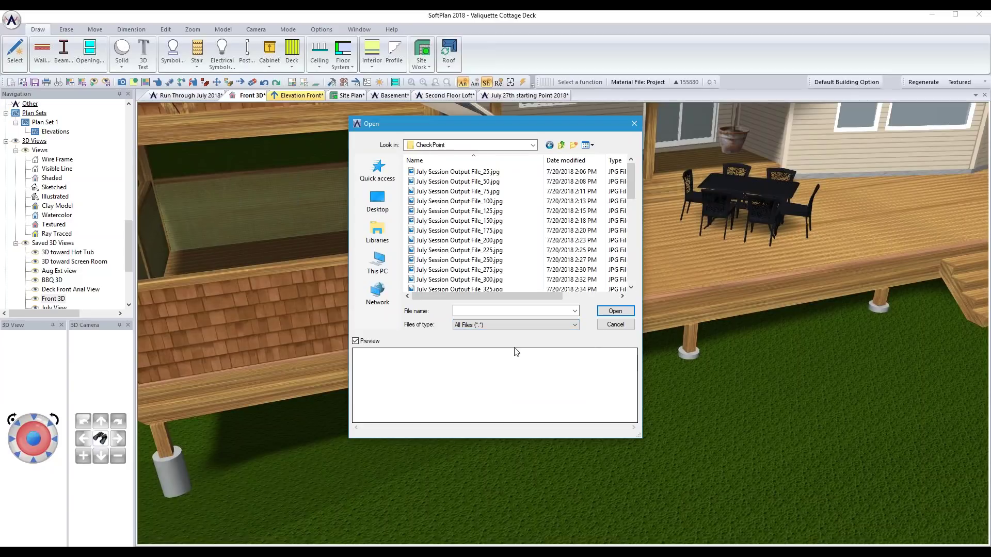
drag(631, 184, 629, 269)
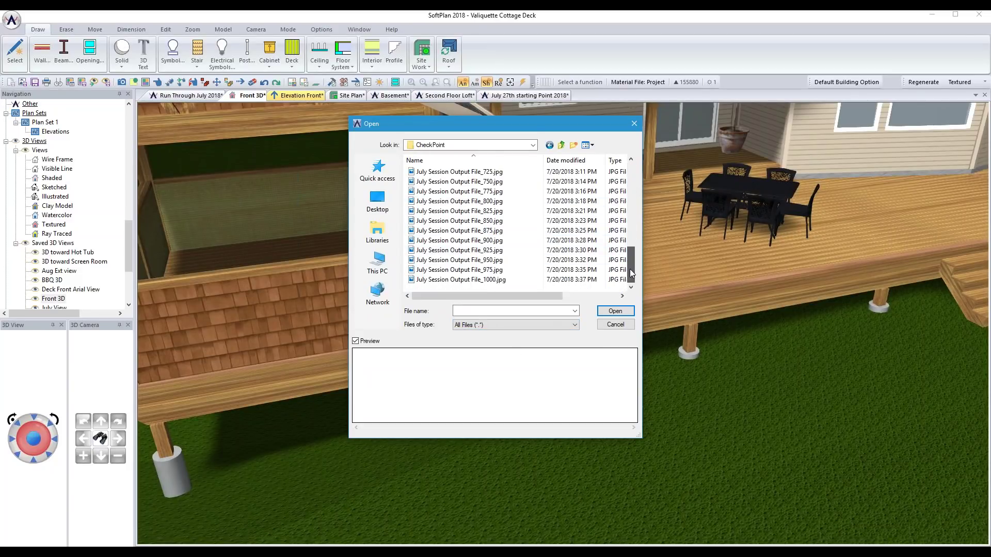
double_click(459, 280)
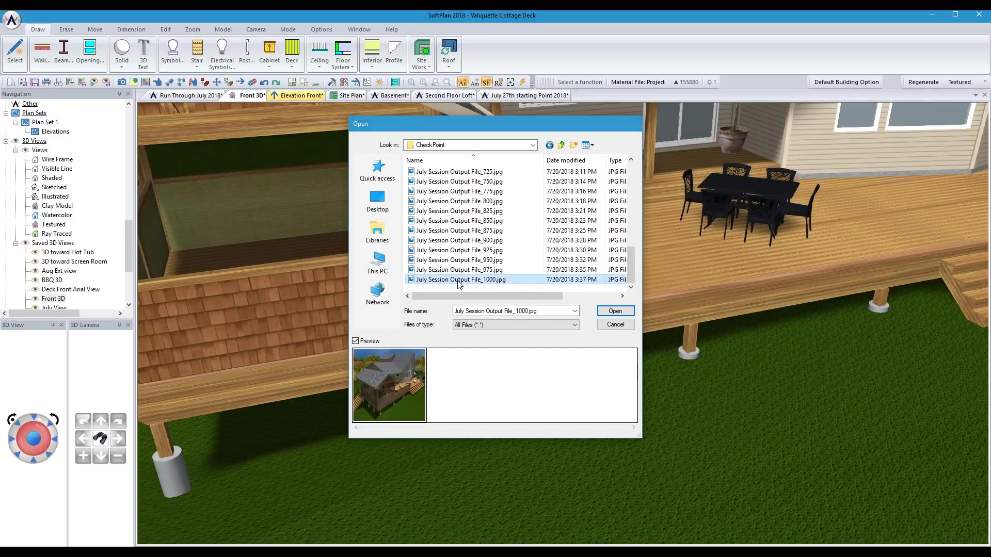